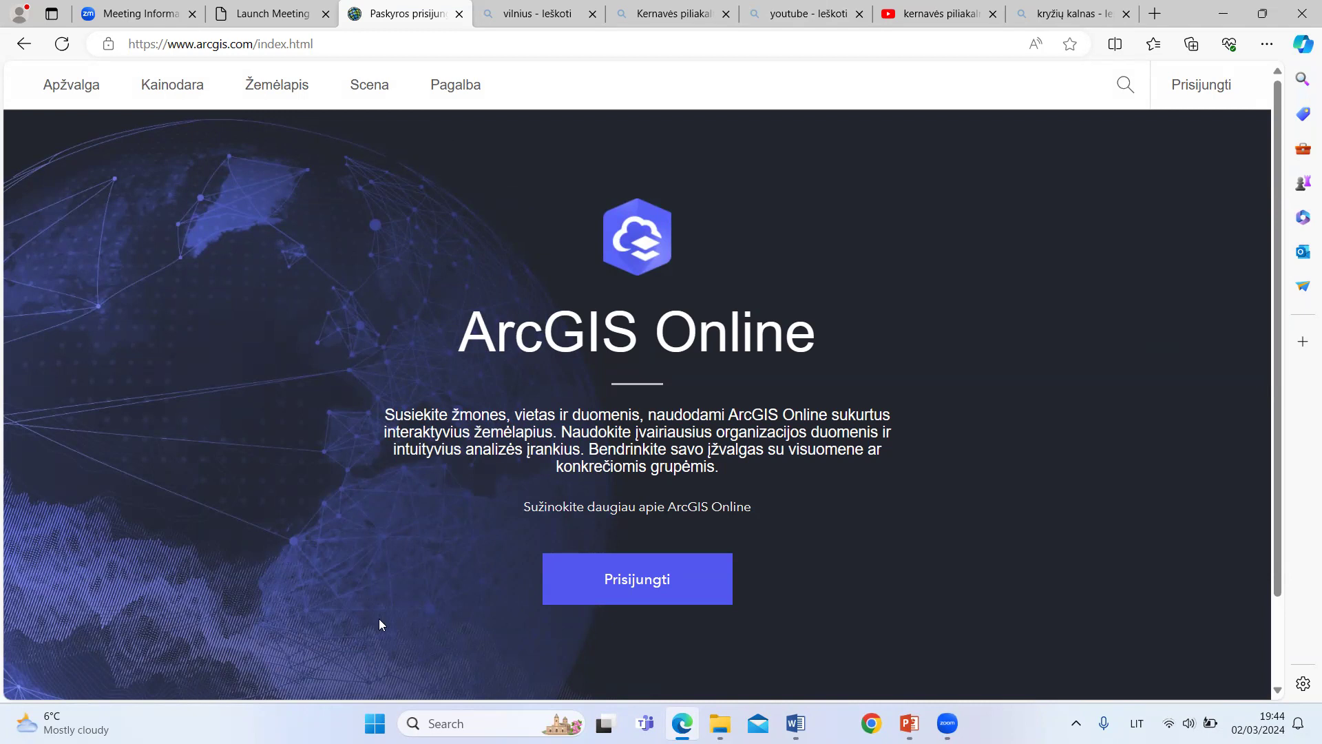
# Step: Sign in to ArcGIS Online by entering the account username and replacing the prefilled account password
pyautogui.click(641, 587)
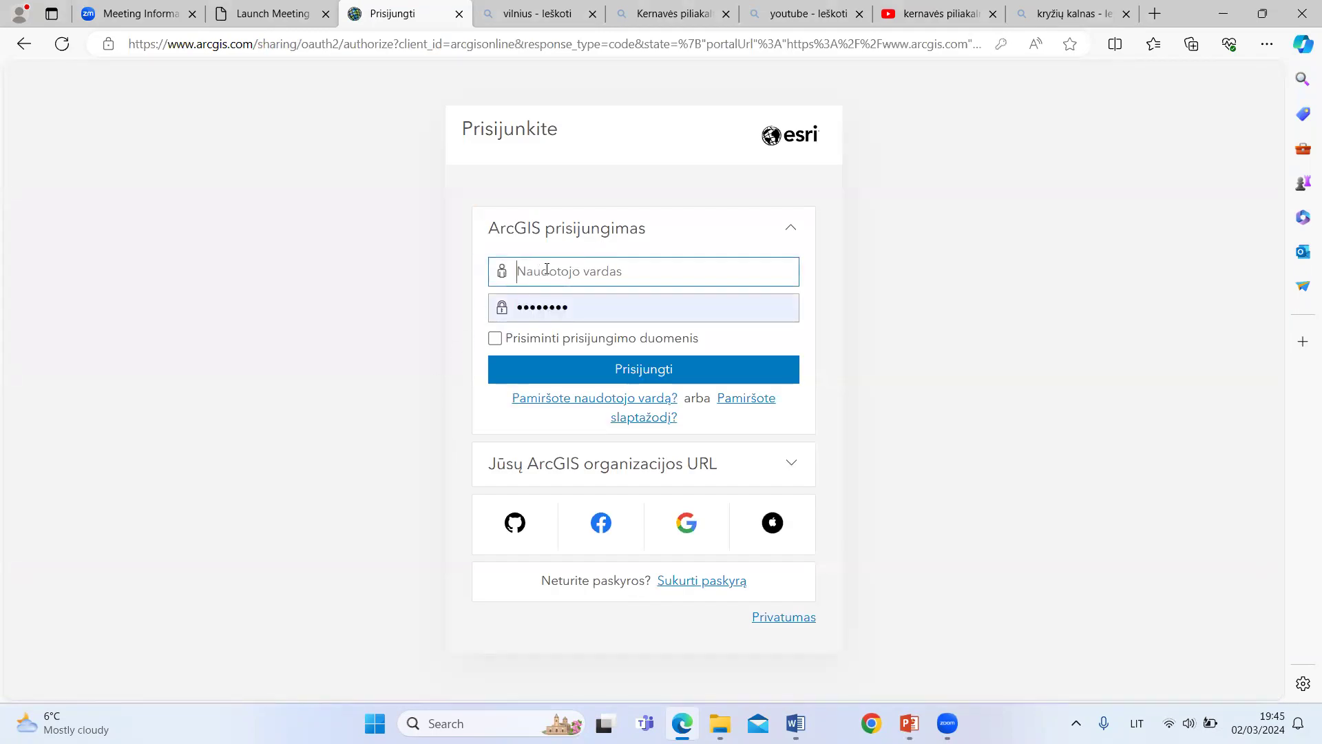
pyautogui.write('santara')
pyautogui.doubleClick(588, 306)
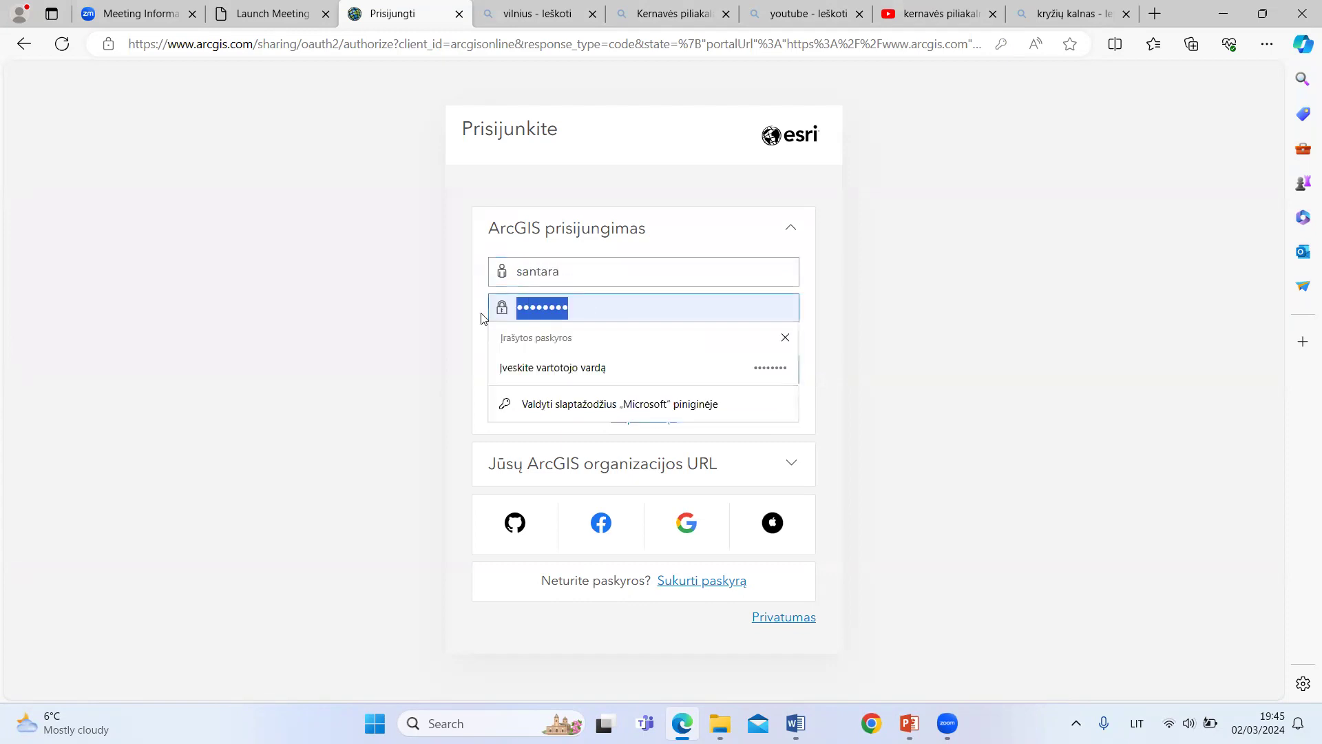
pyautogui.write('***********')
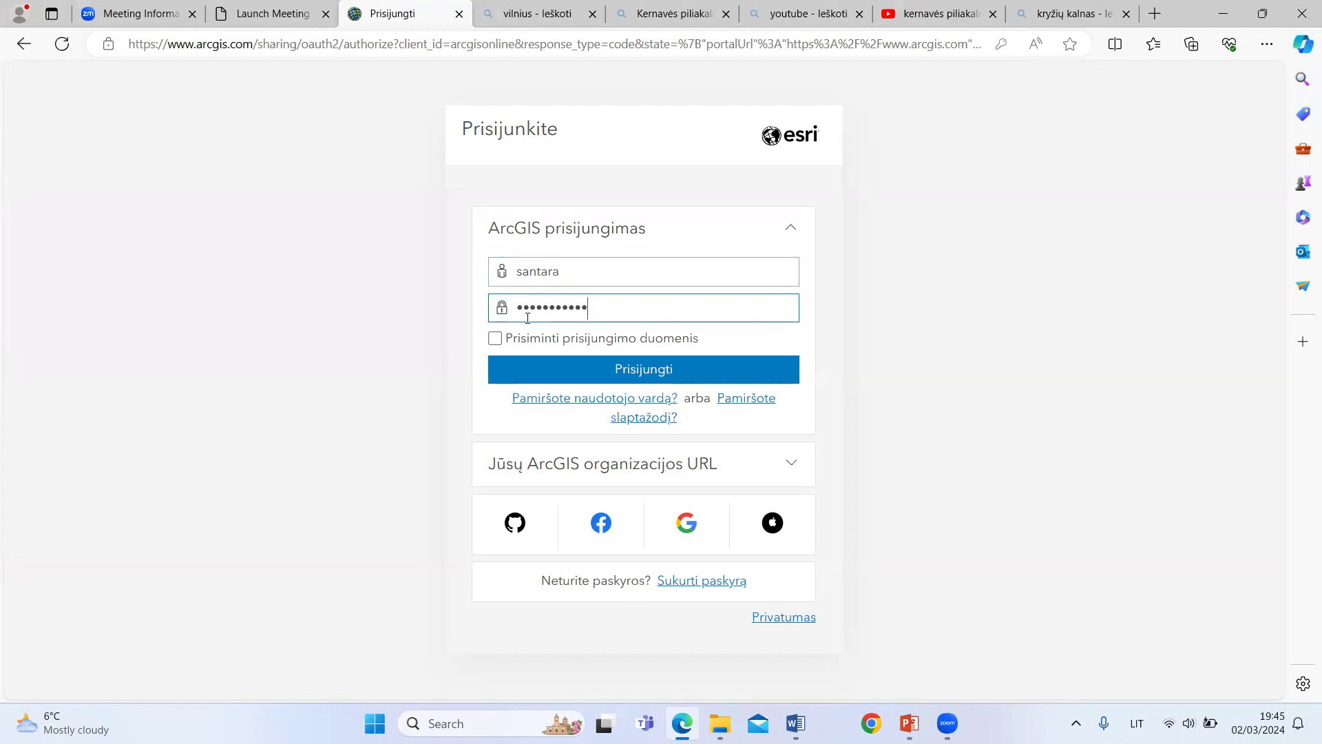
pyautogui.click(648, 376)
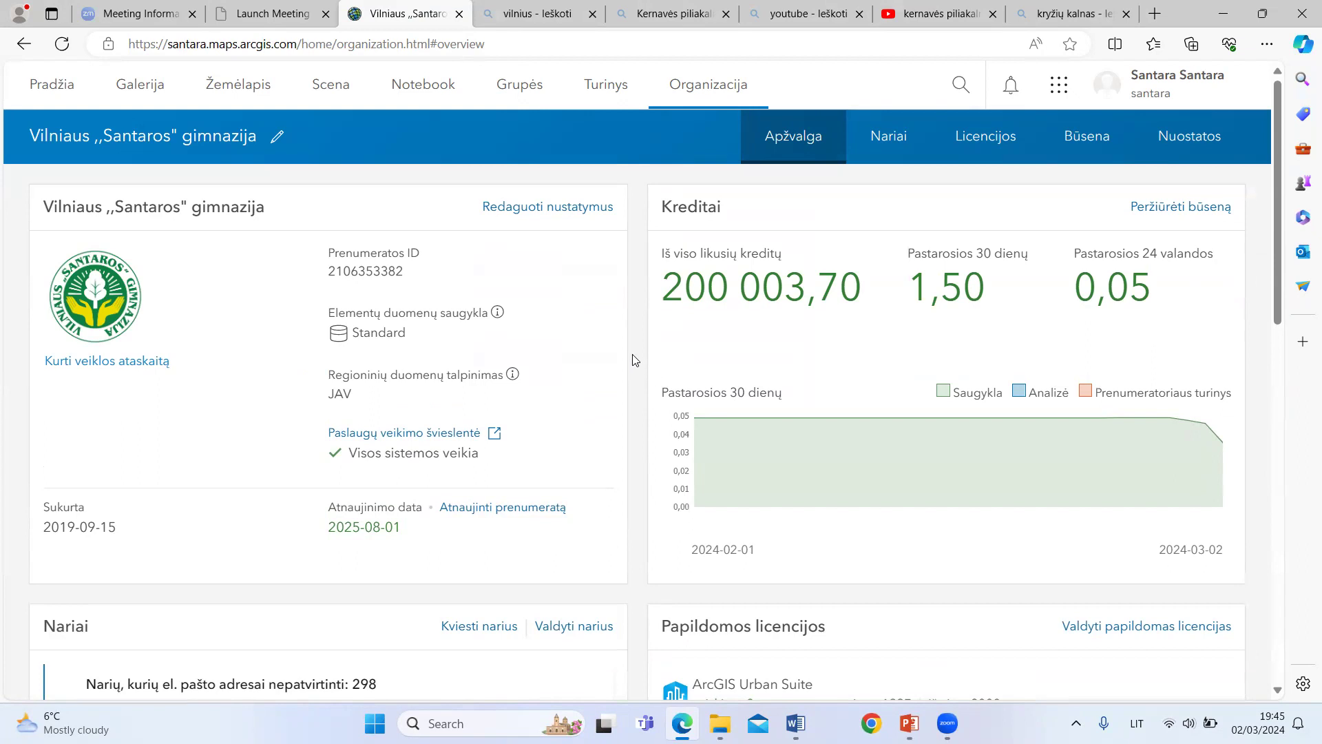
# Step: Go to the organization's home page and launch ArcGIS StoryMaps from the available apps
pyautogui.click(52, 89)
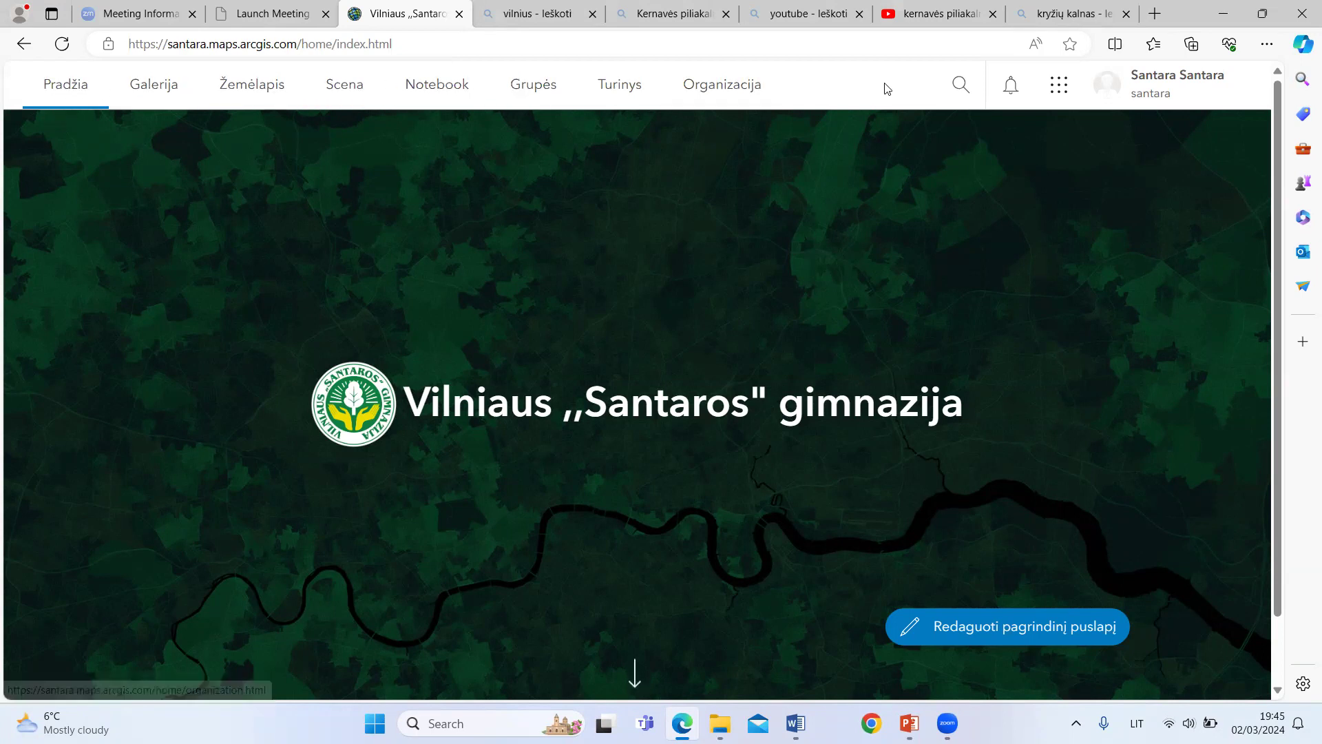
pyautogui.click(1062, 91)
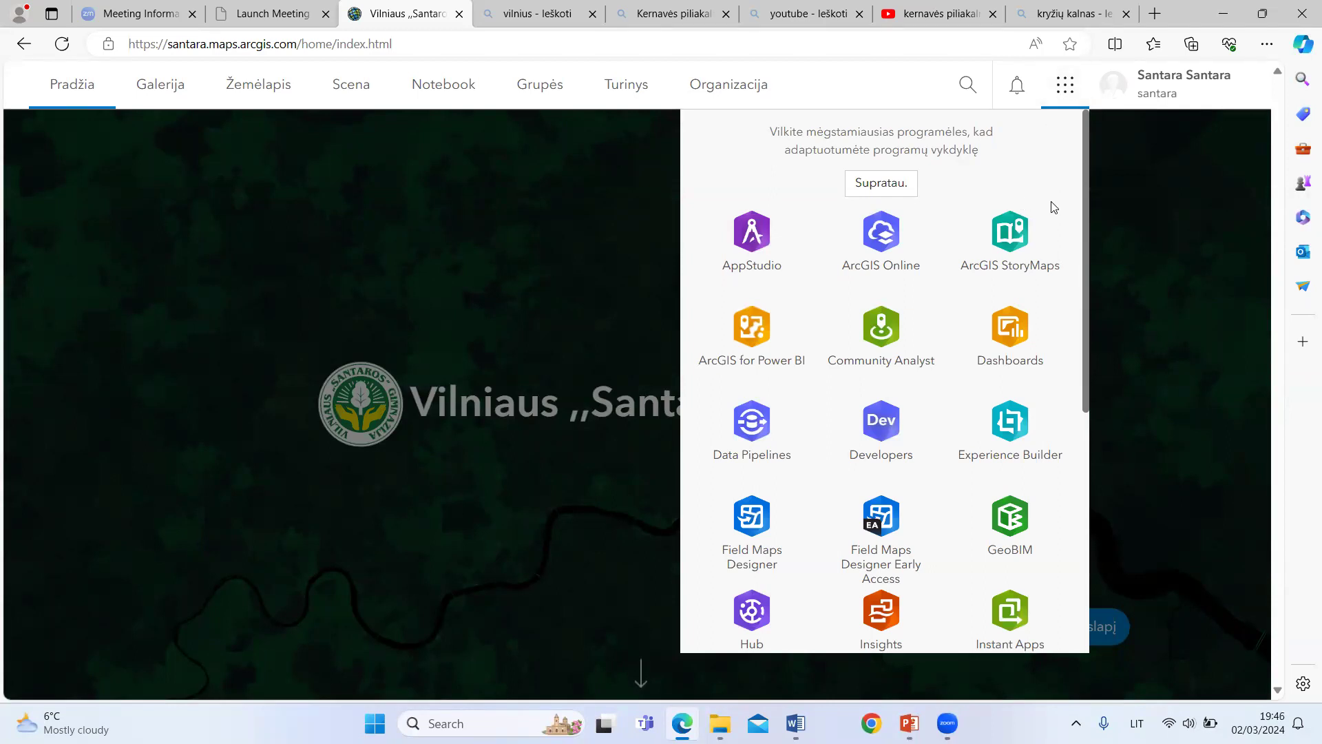
pyautogui.click(1020, 255)
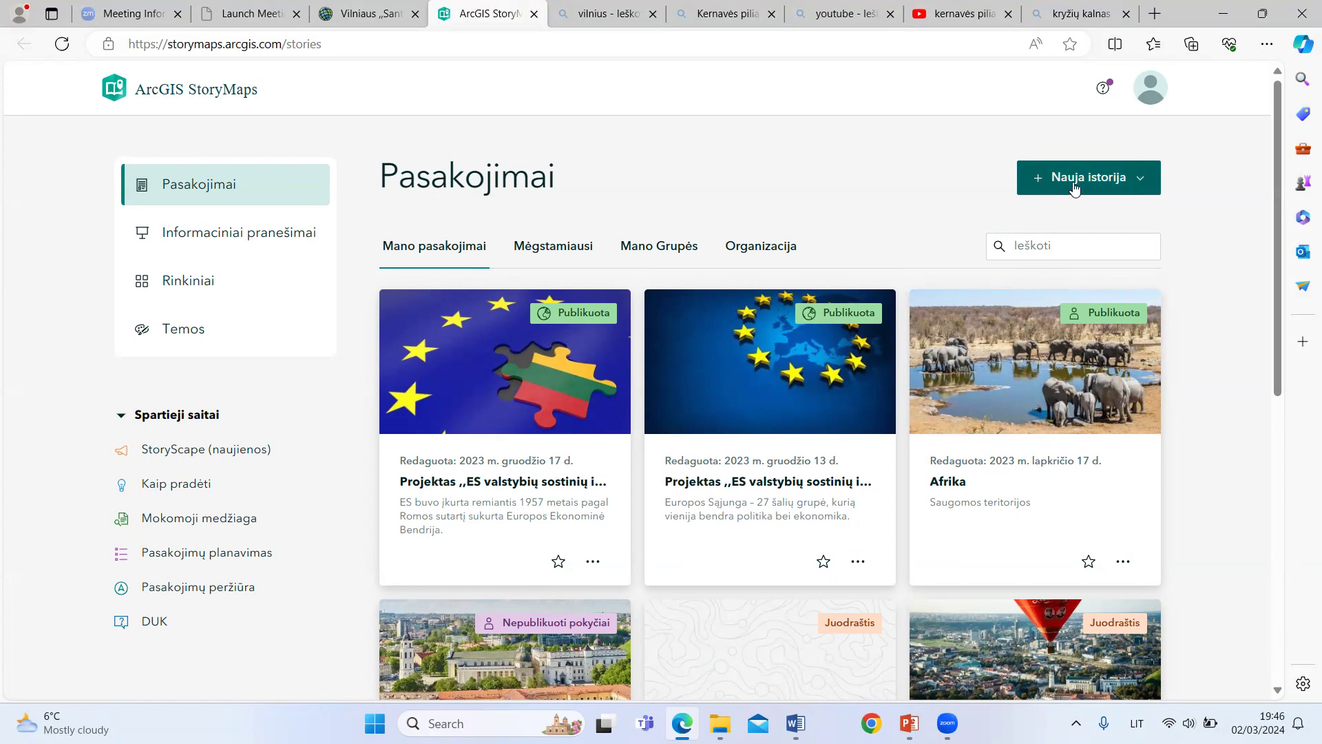
# Step: Create a new story starting from scratch (Pradėti nuo pradžių)
pyautogui.click(1140, 181)
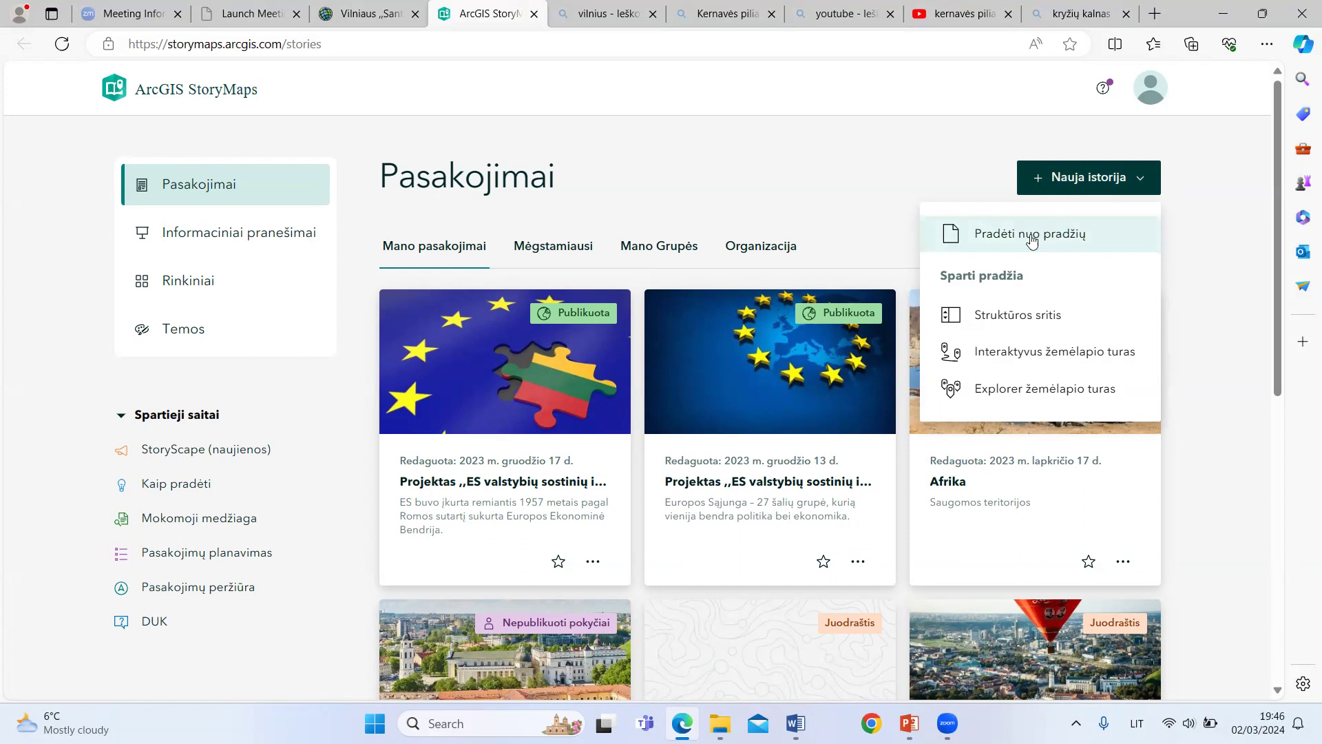
pyautogui.moveTo(1023, 240)
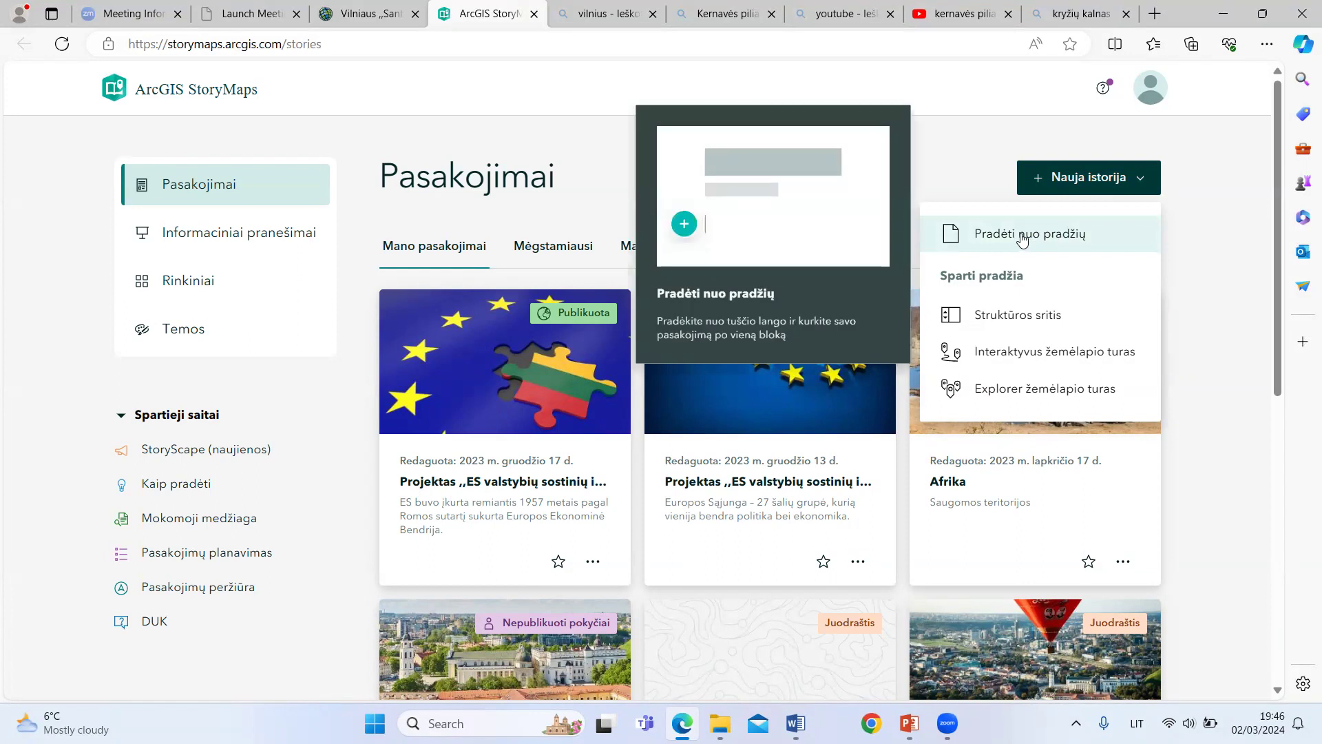
pyautogui.moveTo(1016, 318)
pyautogui.click(1020, 236)
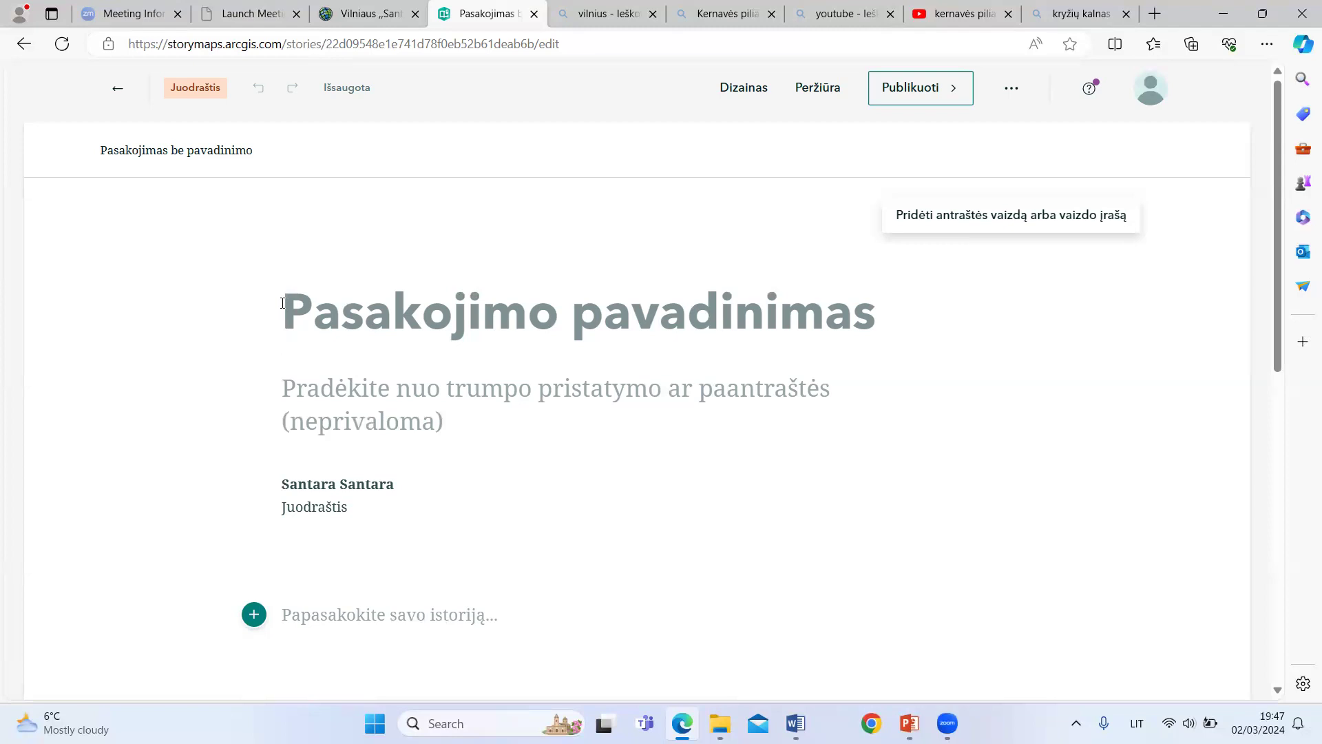
# Step: Enter "Lietuvos lankytinos vietos" as the story title
pyautogui.write('Lietuv')
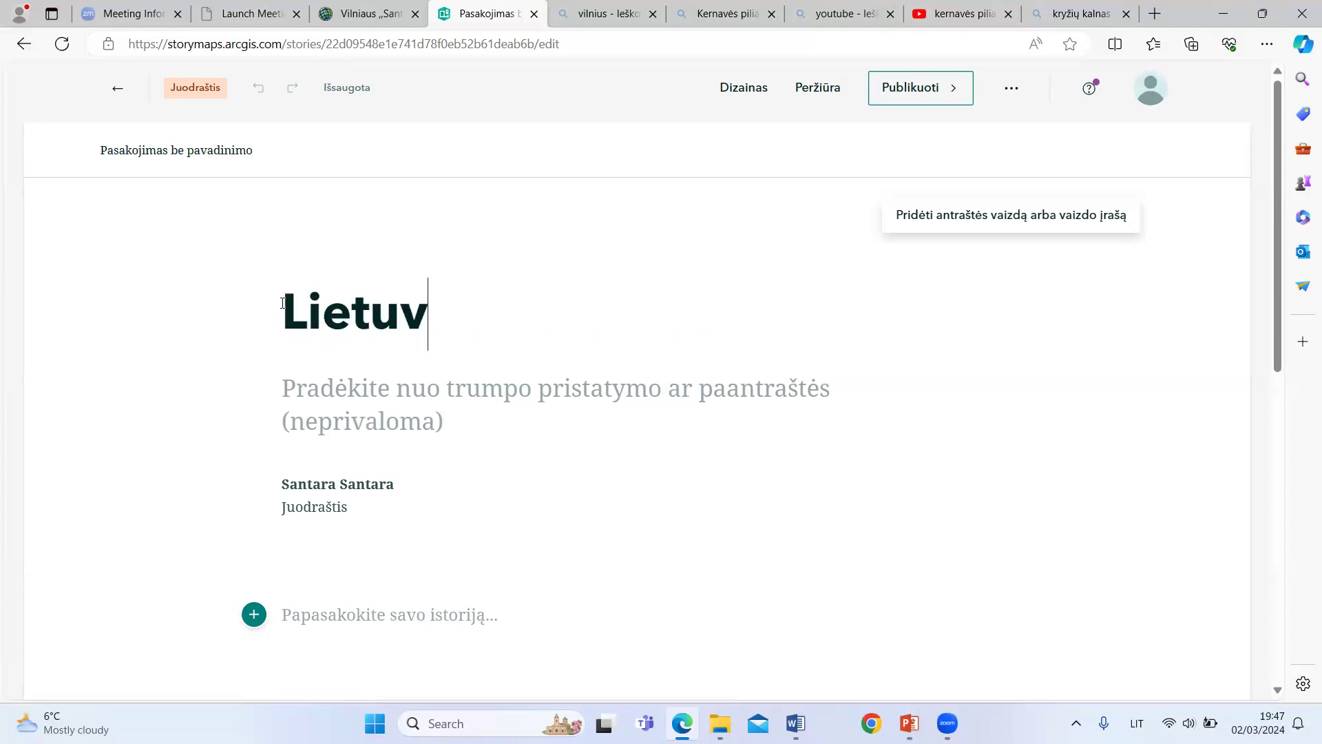
pyautogui.write('os lank')
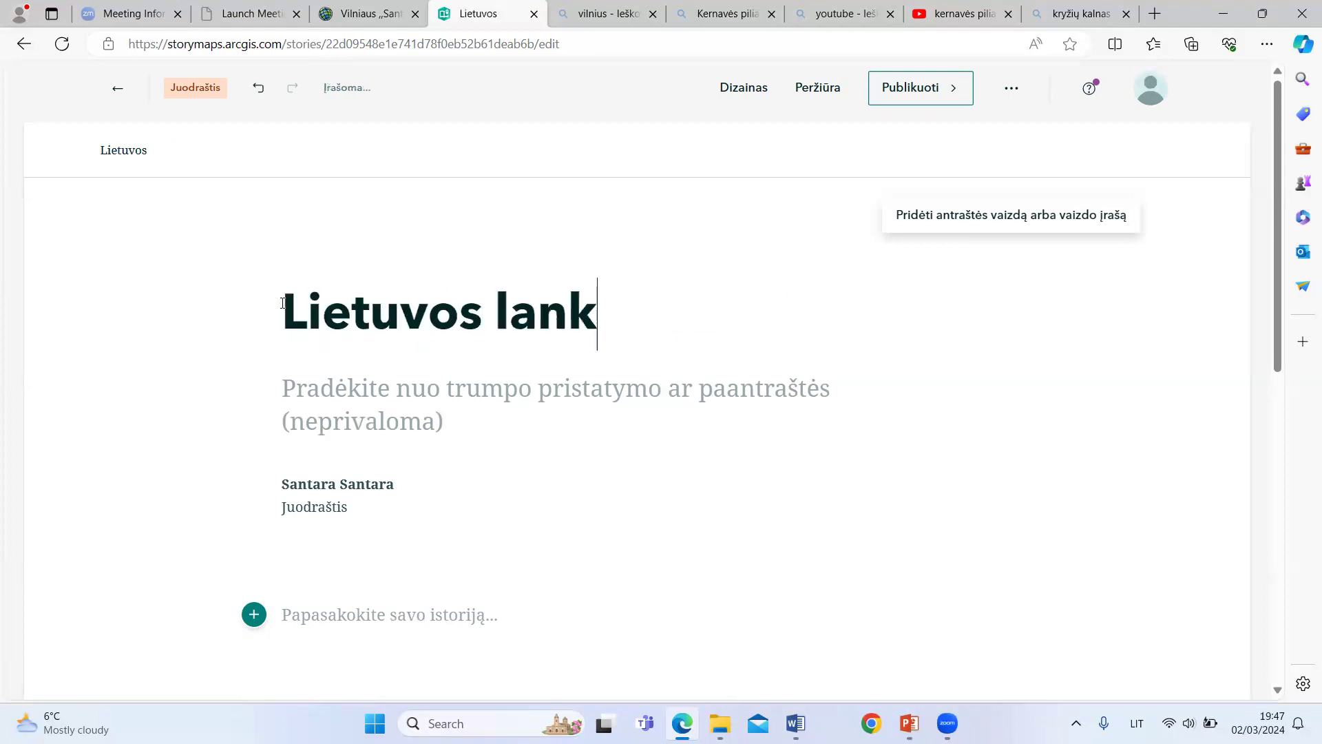
pyautogui.write('ytinos vietos')
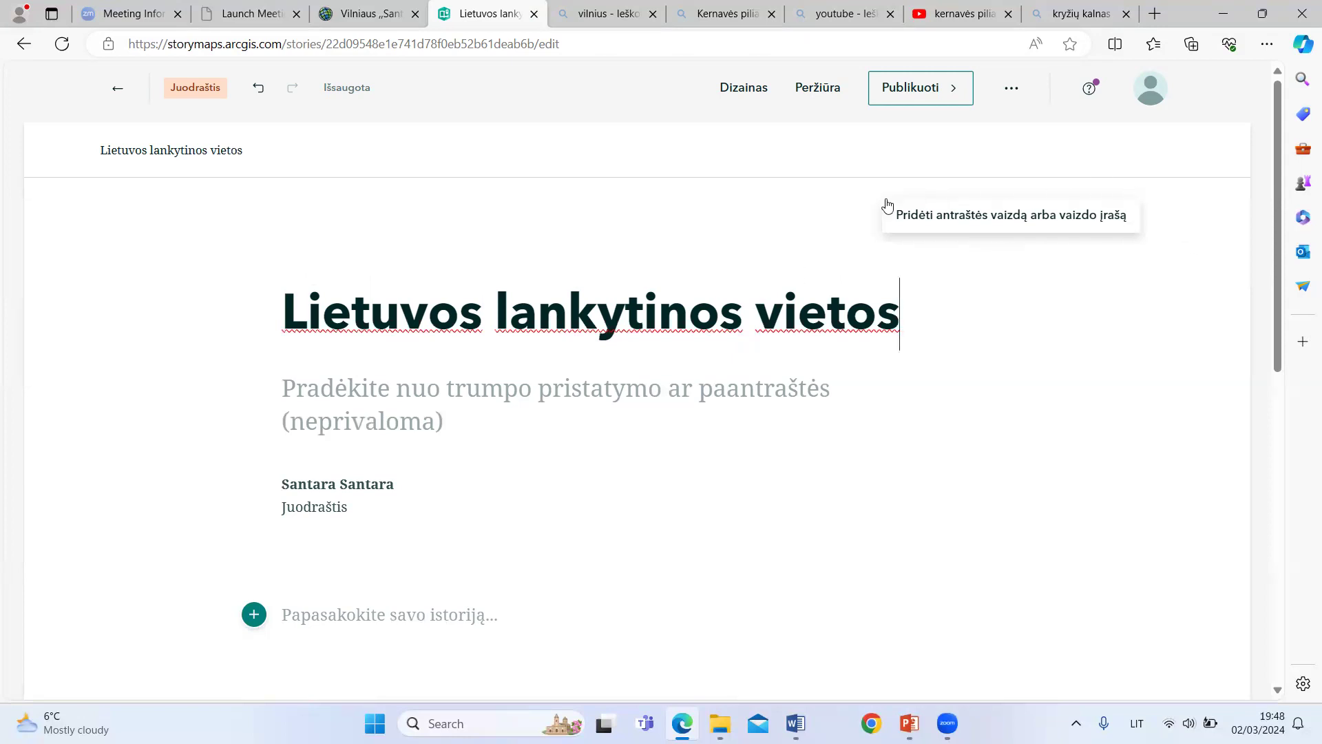
# Step: Start adding a cover image, then switch to the Bing vilnius search and open the odysseytraveller.com aerial cathedral photo among the image results
pyautogui.click(1009, 218)
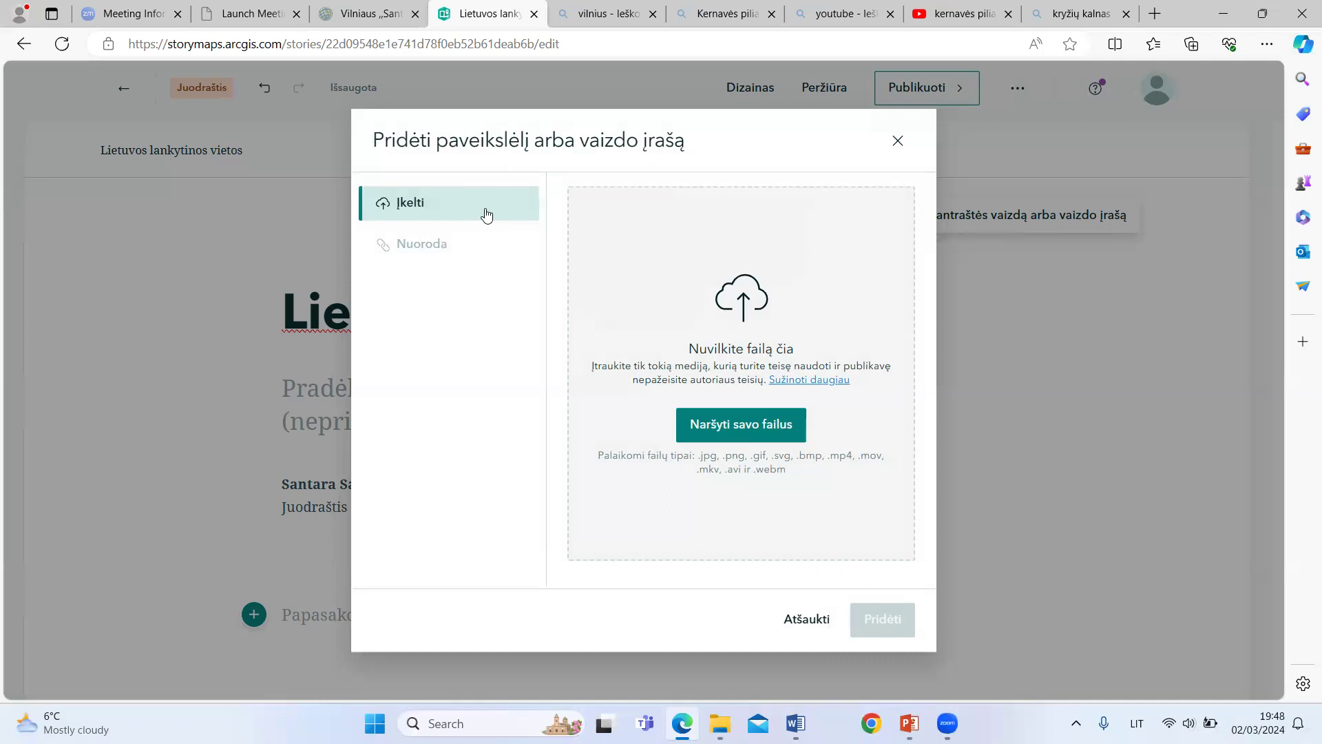
pyautogui.click(577, 11)
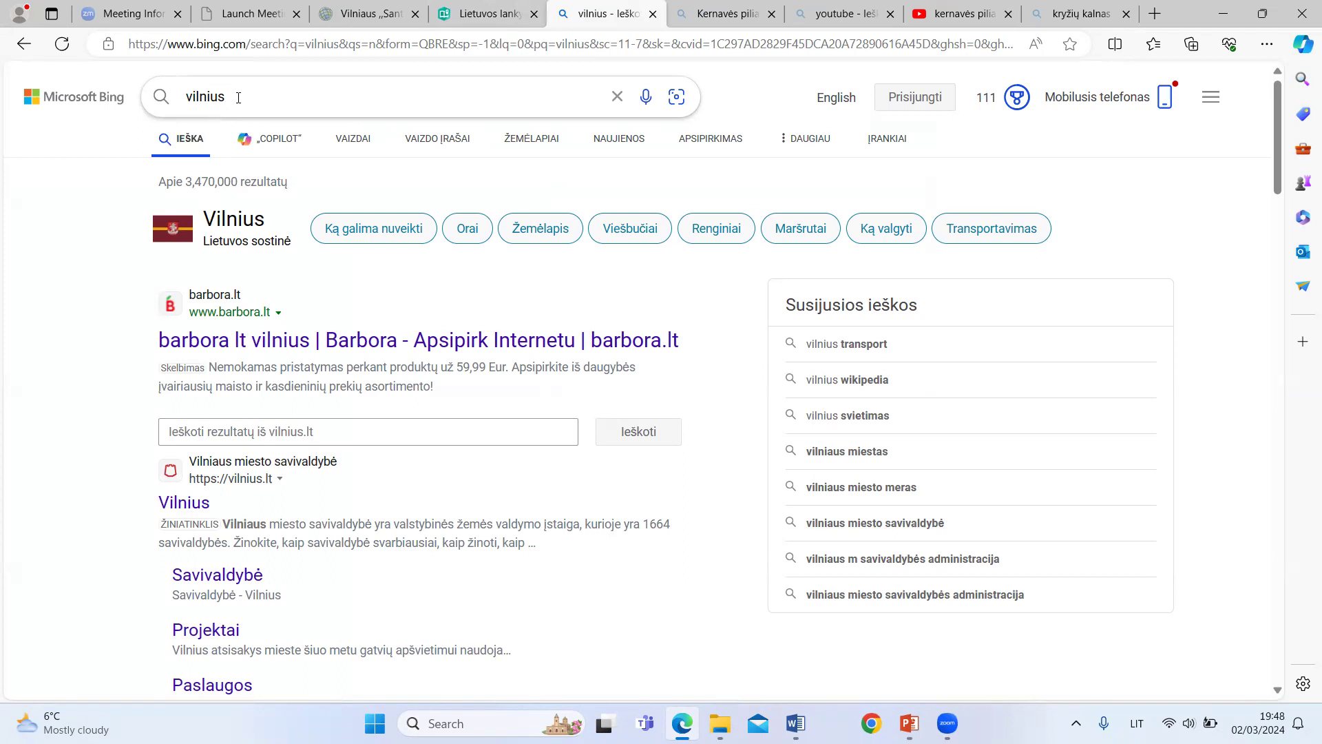
pyautogui.click(352, 138)
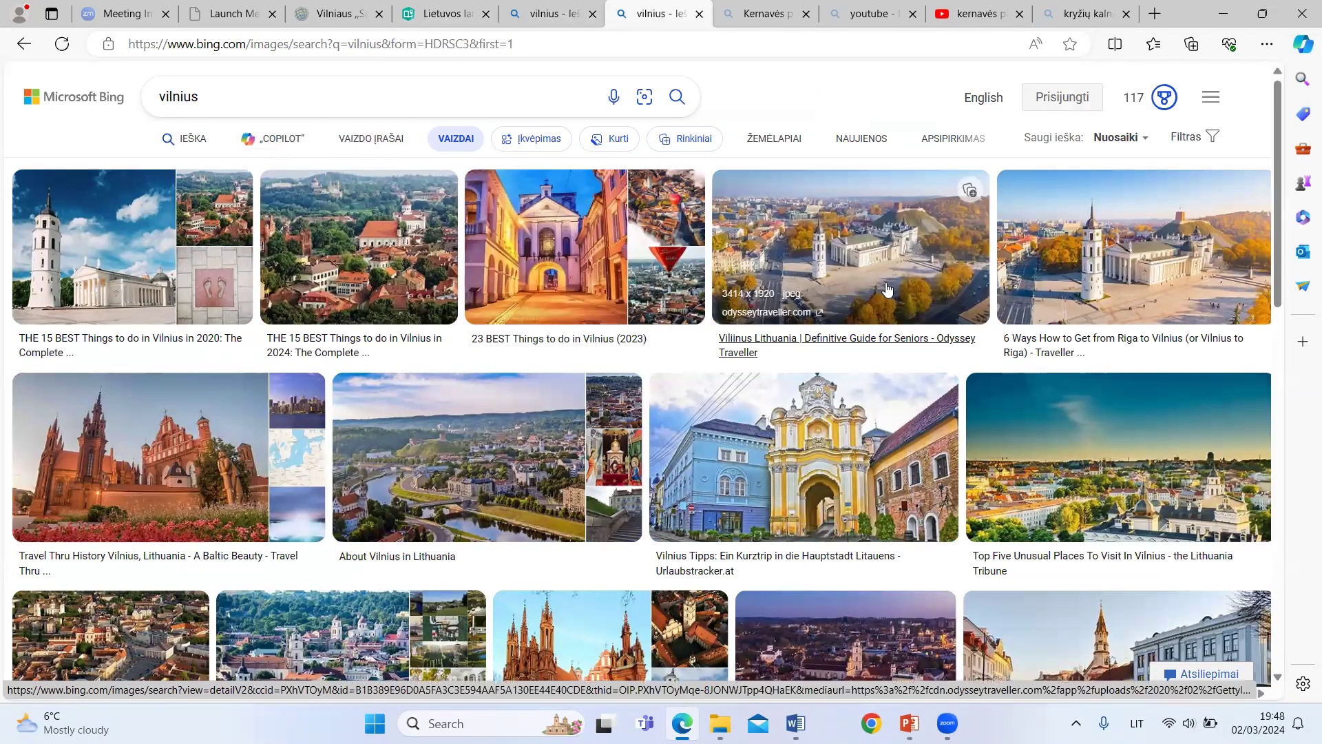
pyautogui.click(860, 256)
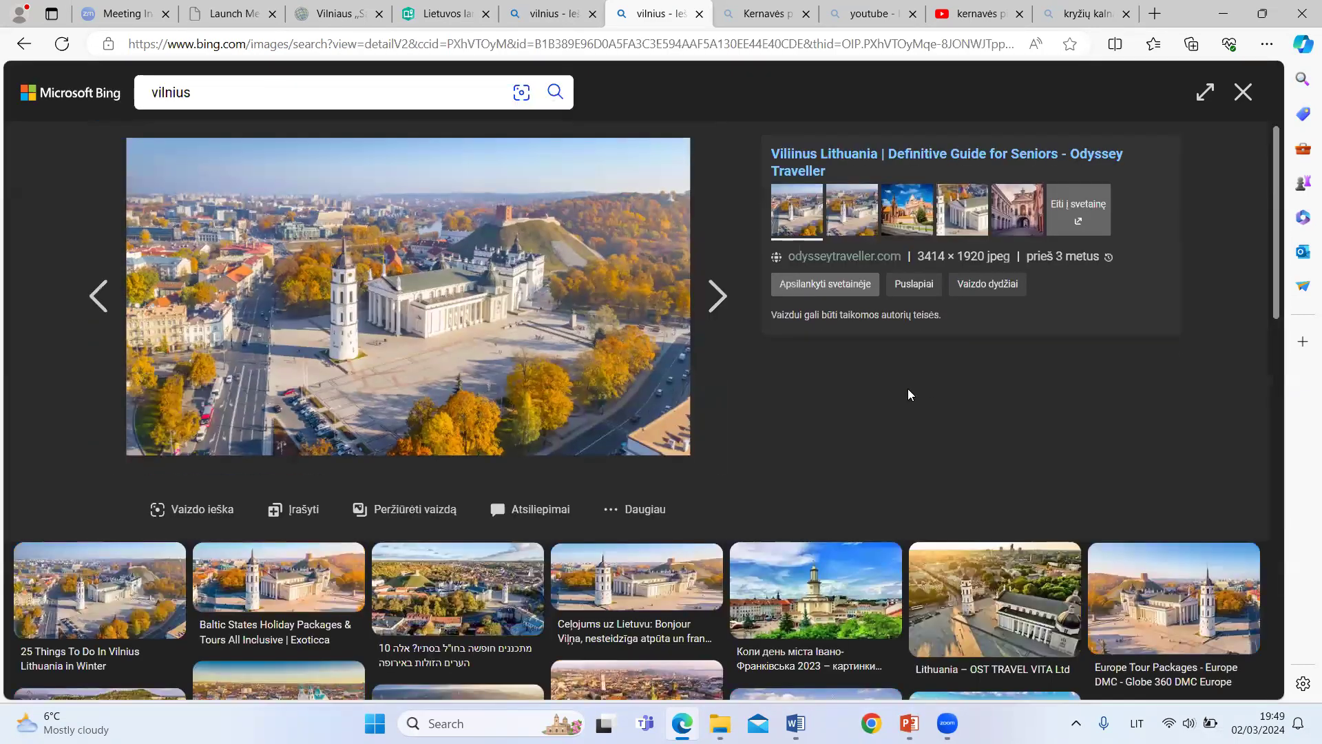
pyautogui.rightClick(354, 283)
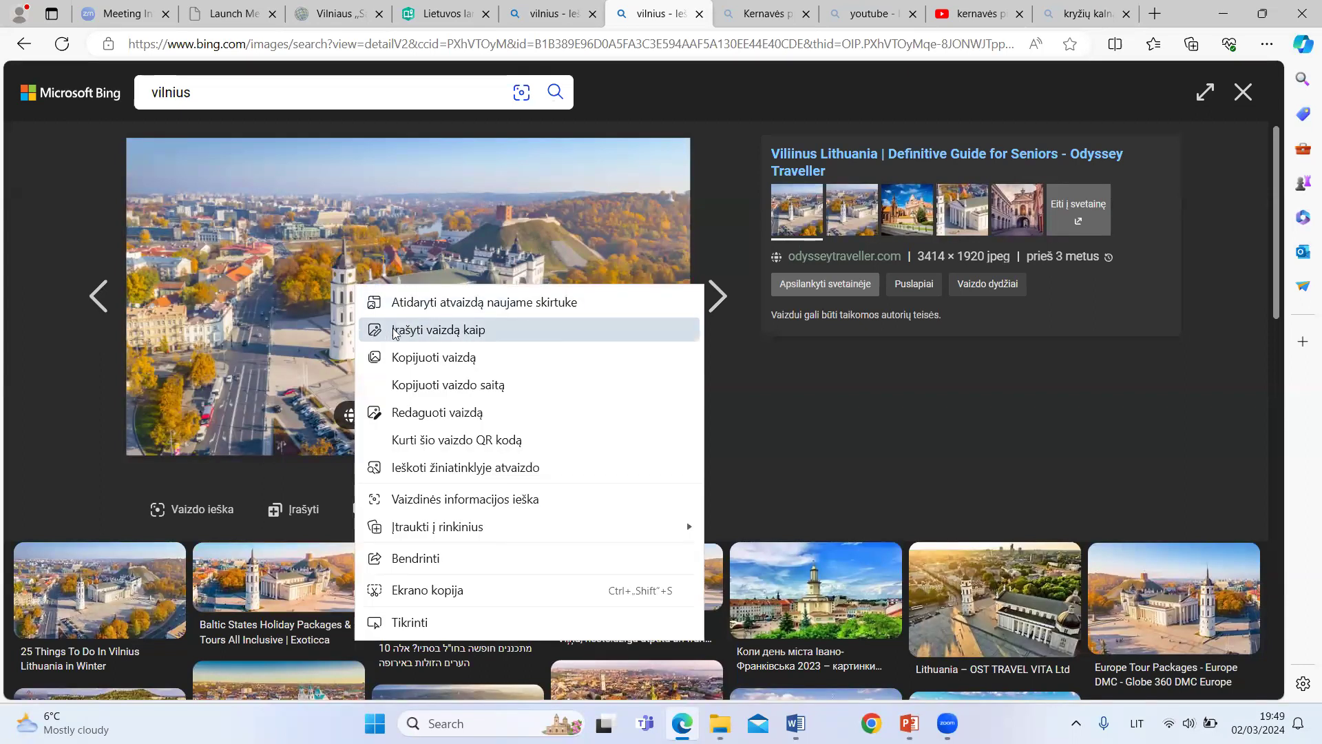
pyautogui.click(461, 331)
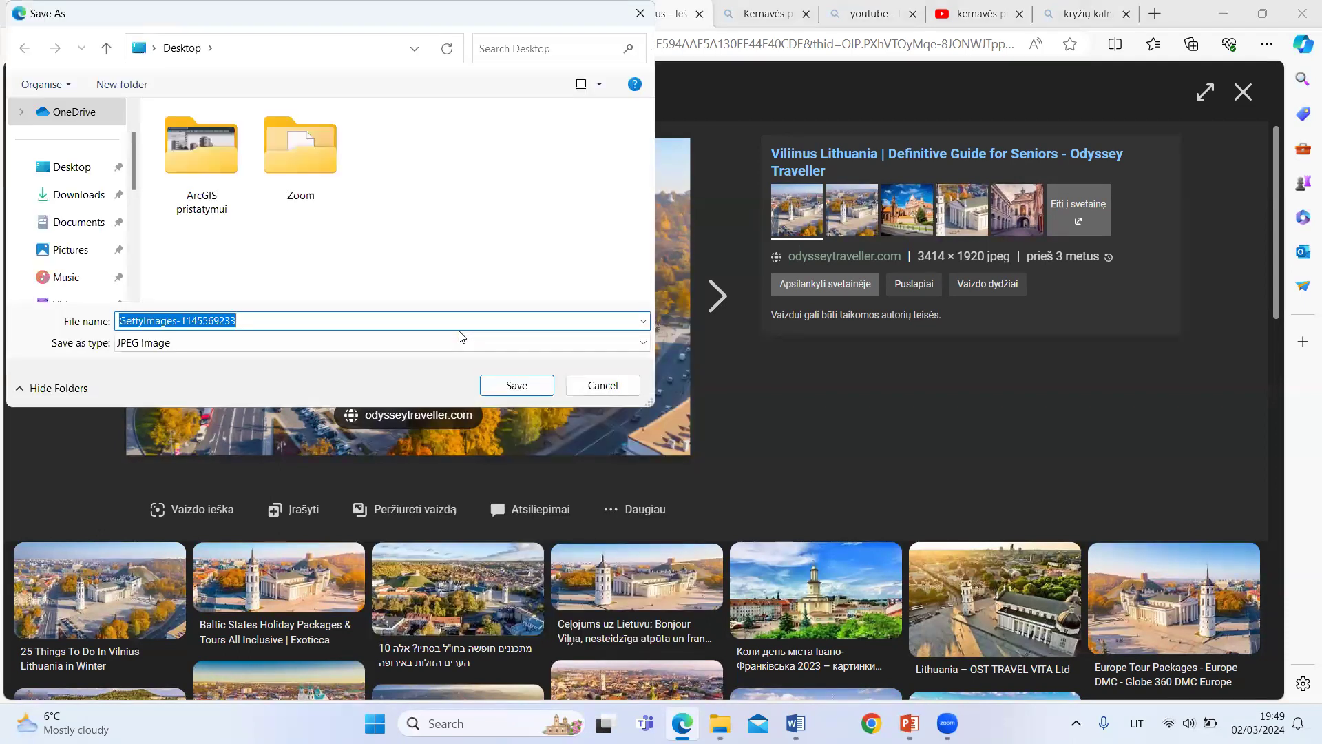
pyautogui.click(67, 169)
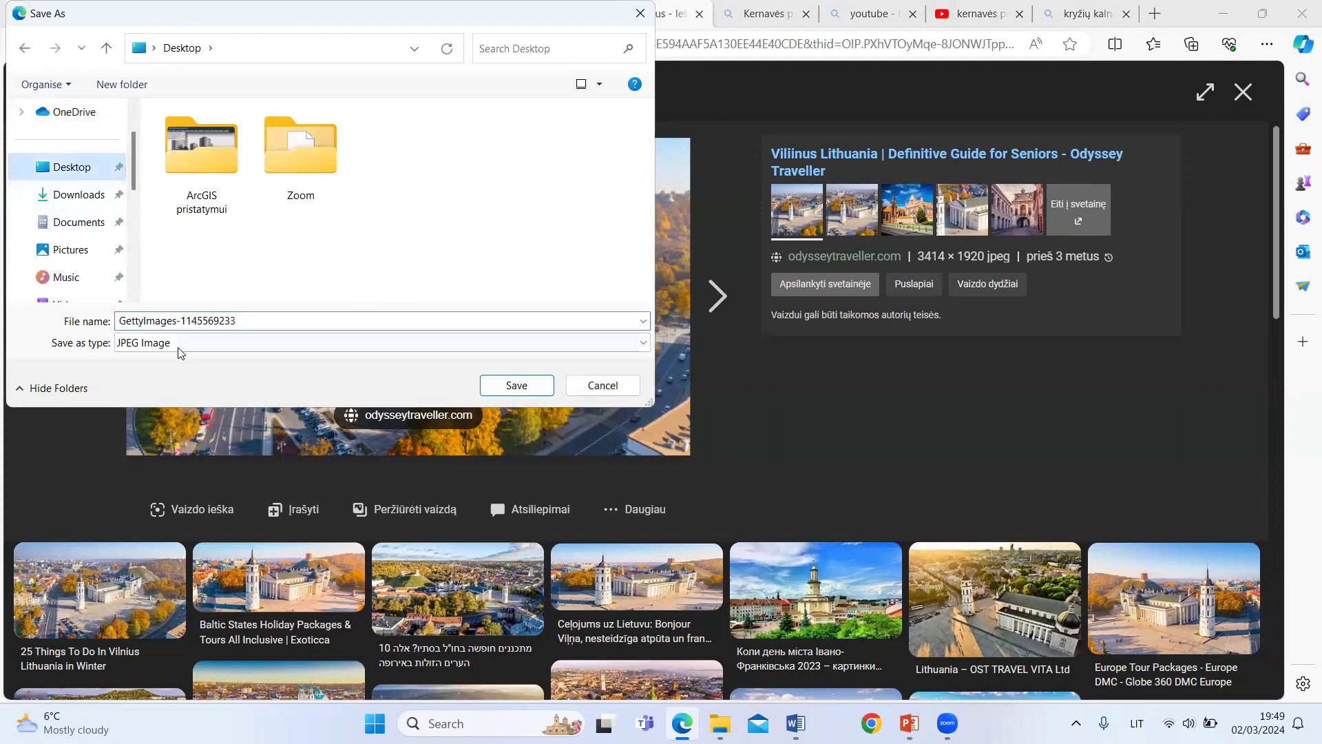
pyautogui.click(517, 385)
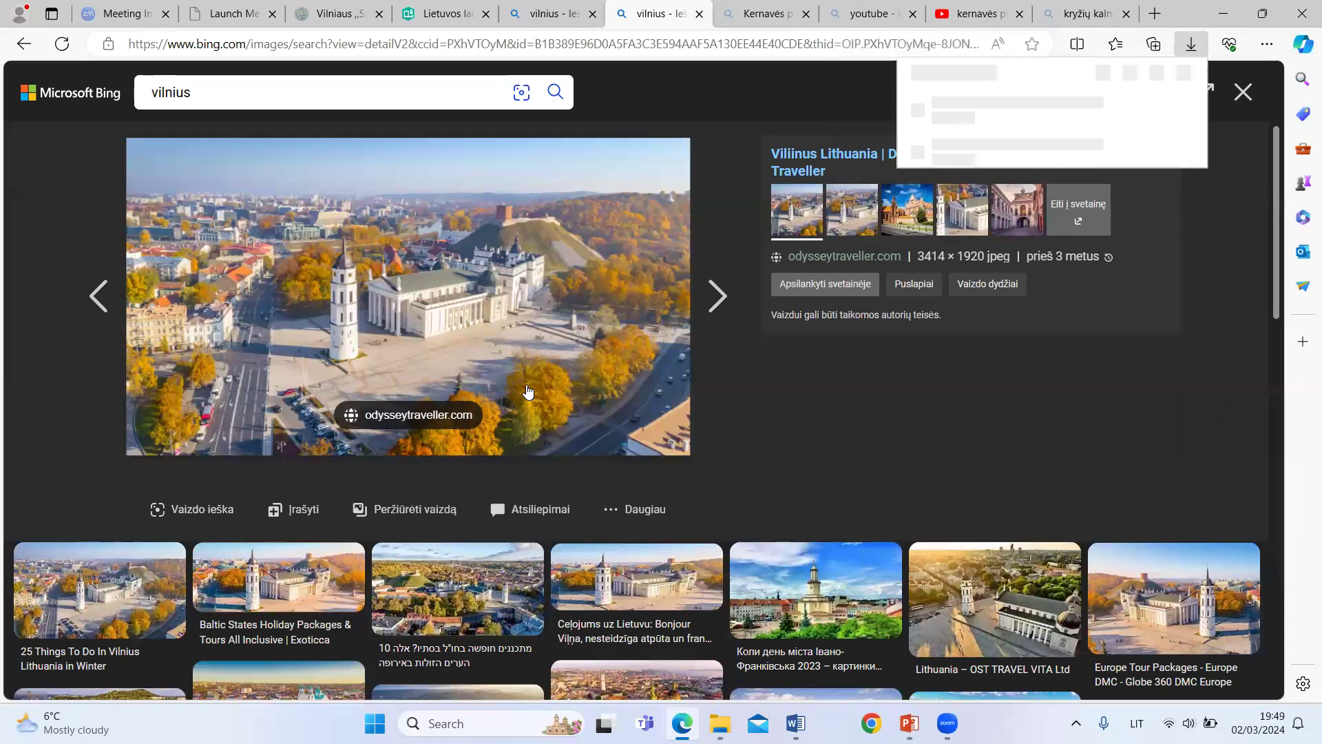
pyautogui.click(409, 15)
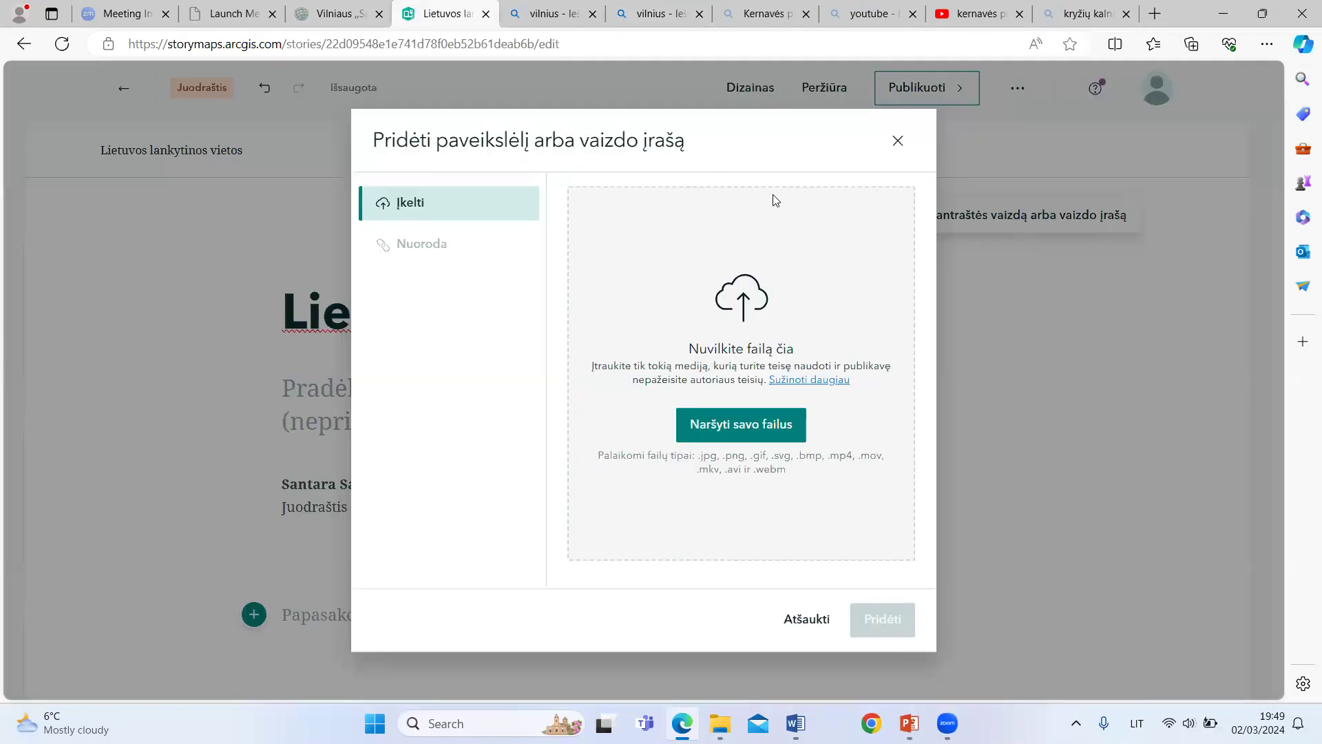
pyautogui.click(769, 434)
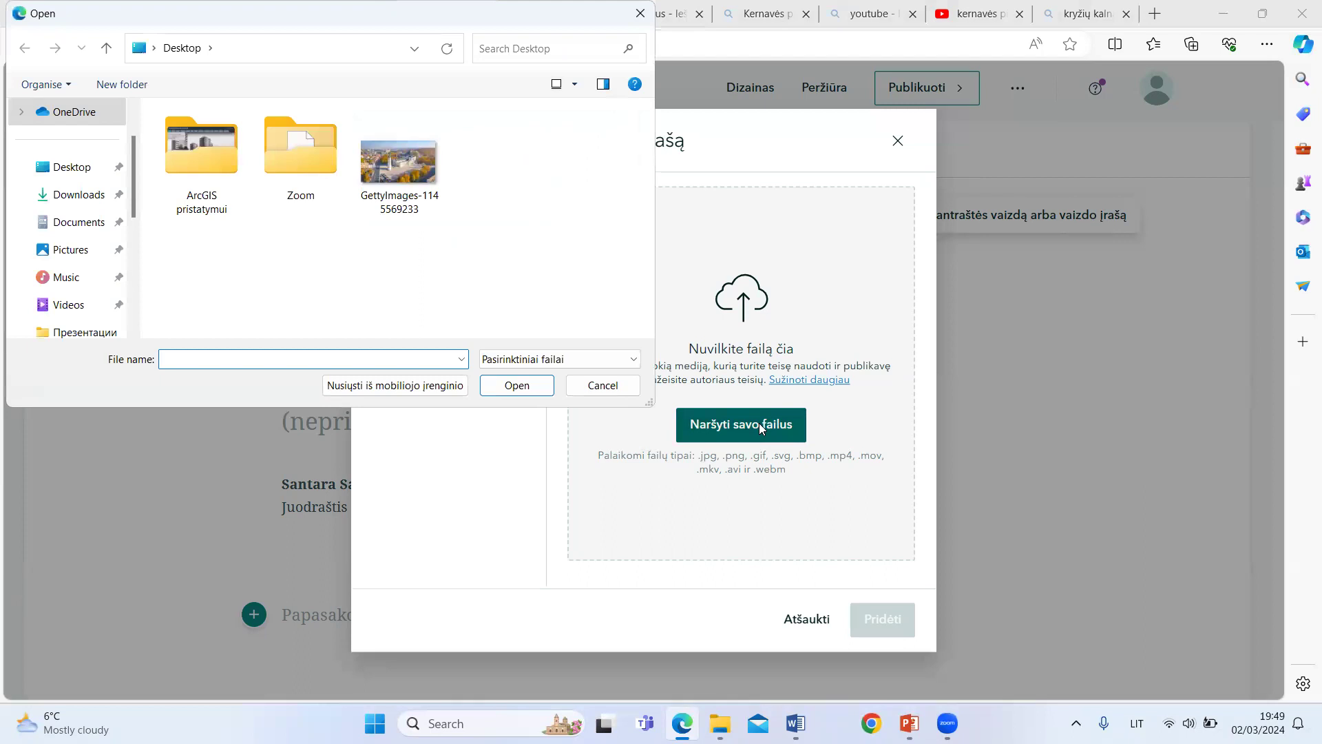
pyautogui.click(413, 176)
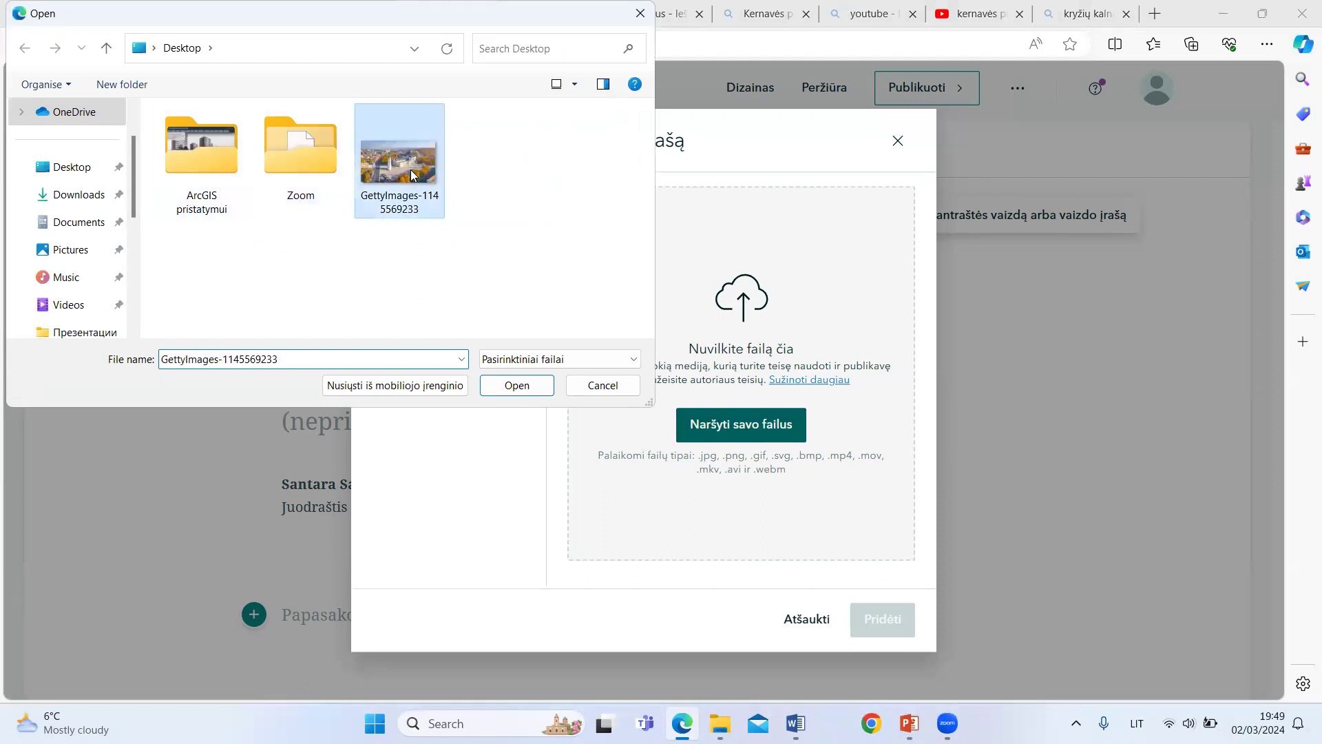
pyautogui.click(526, 387)
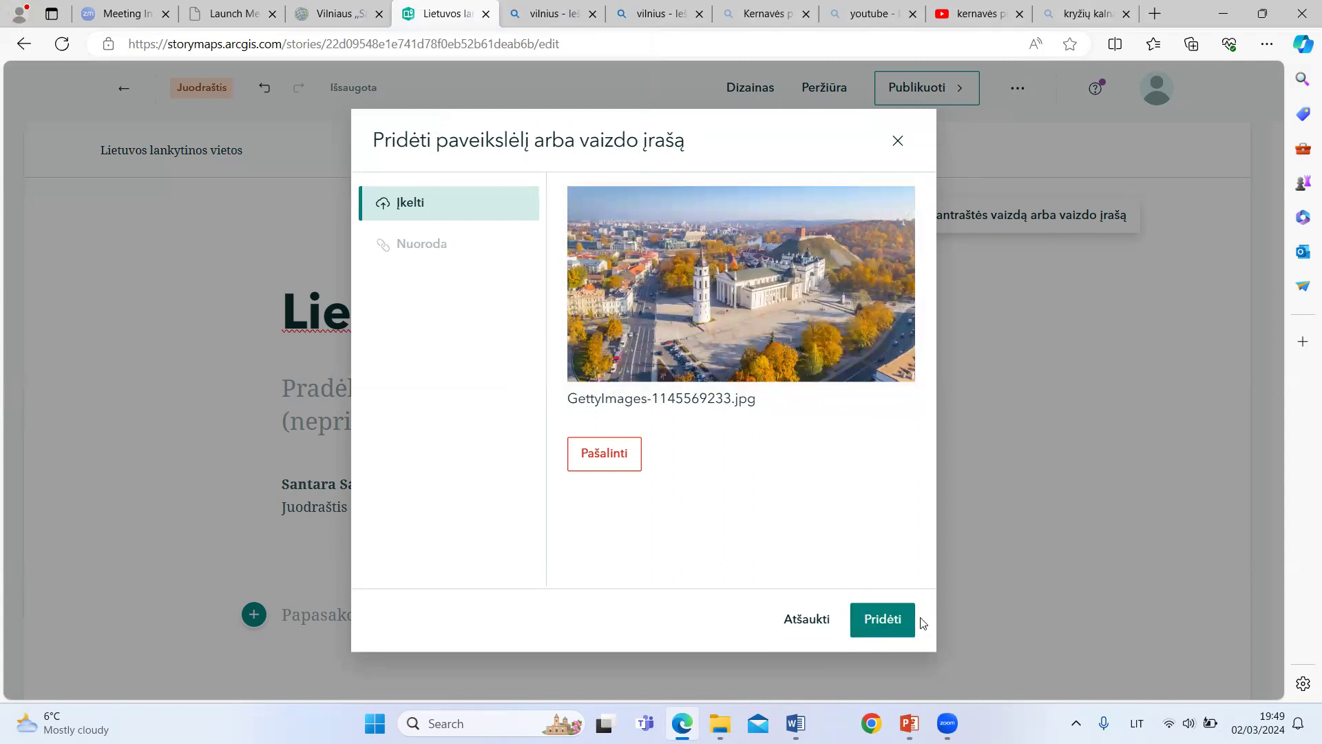
pyautogui.click(884, 624)
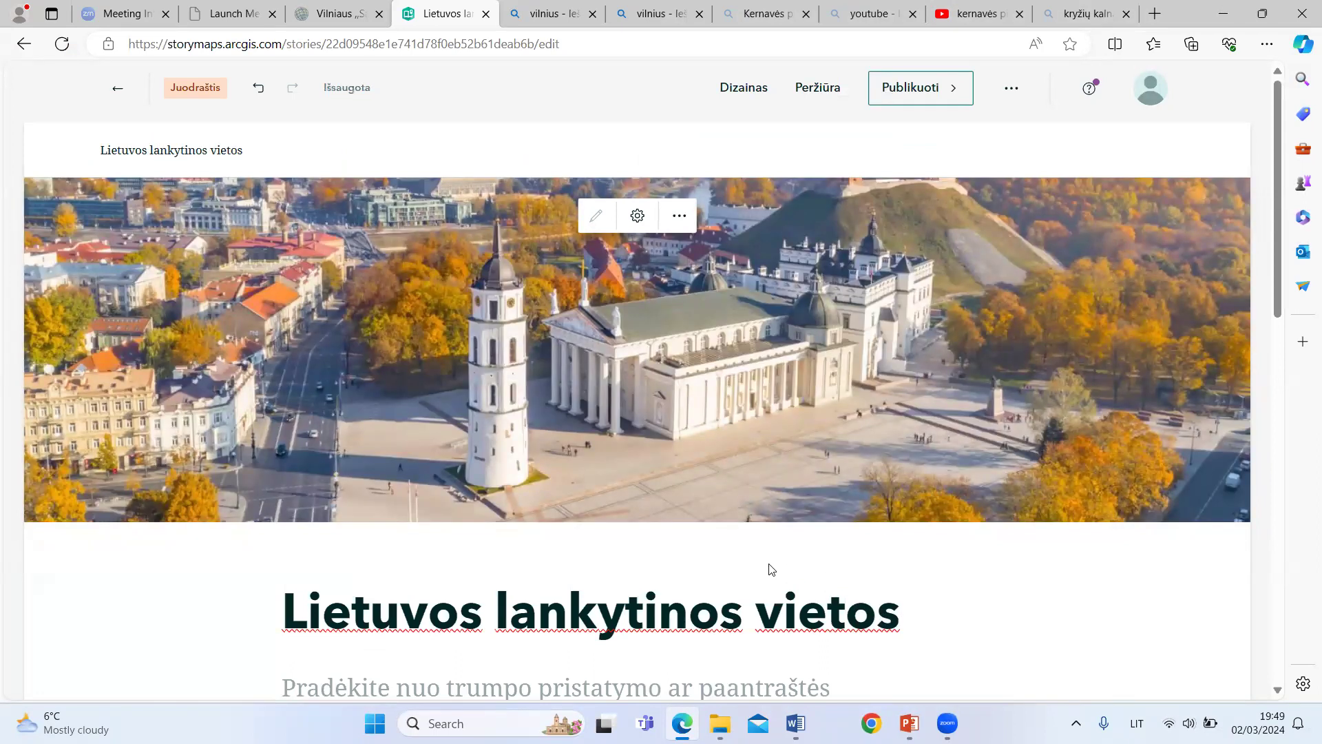
# Step: Adjust the cover image's focal point to the spot between the bell tower and the cathedral, and save the image options
pyautogui.click(680, 221)
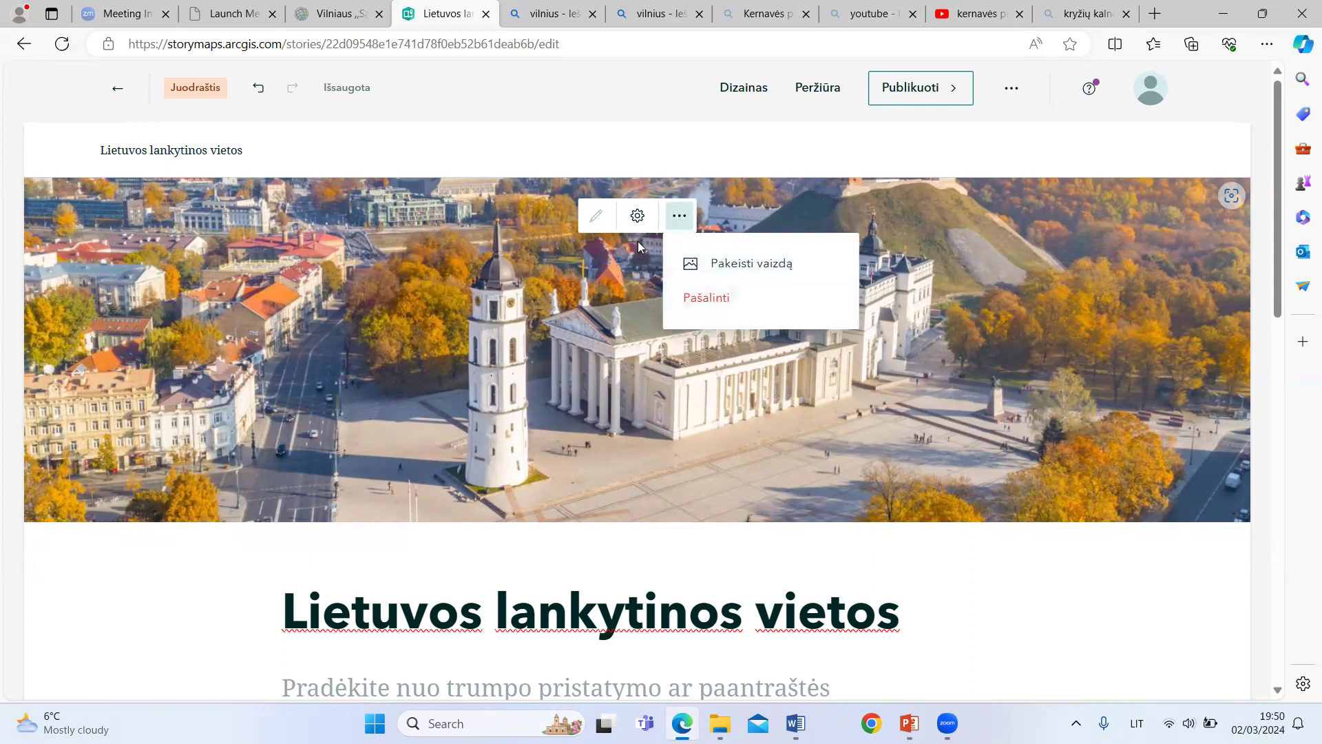
pyautogui.click(639, 218)
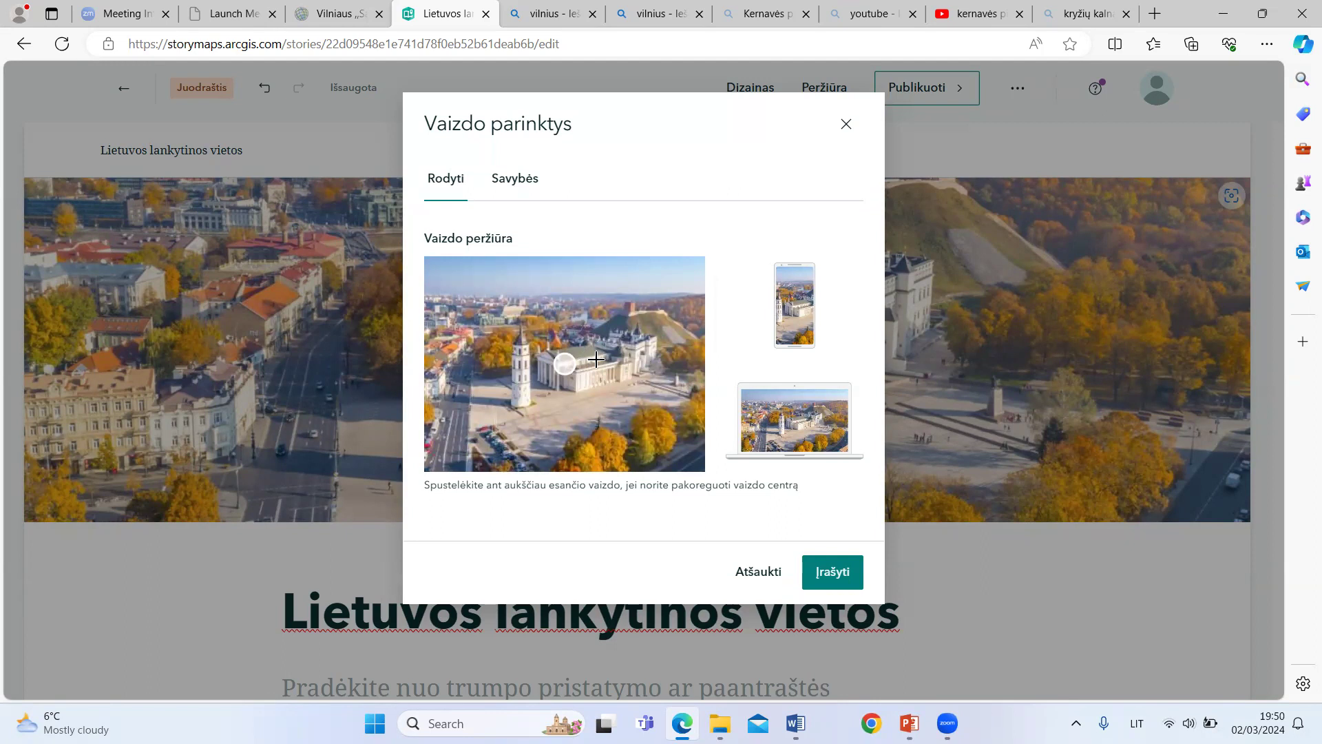
pyautogui.click(563, 318)
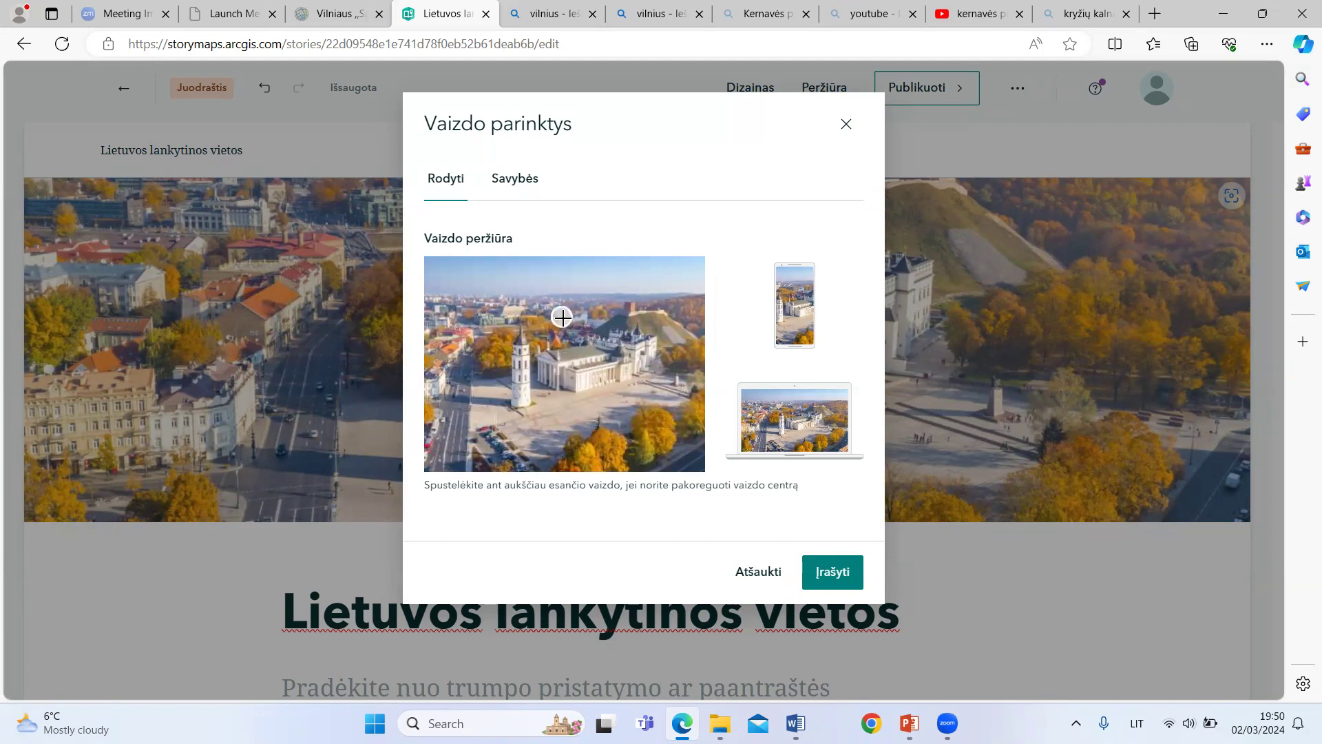
pyautogui.click(562, 386)
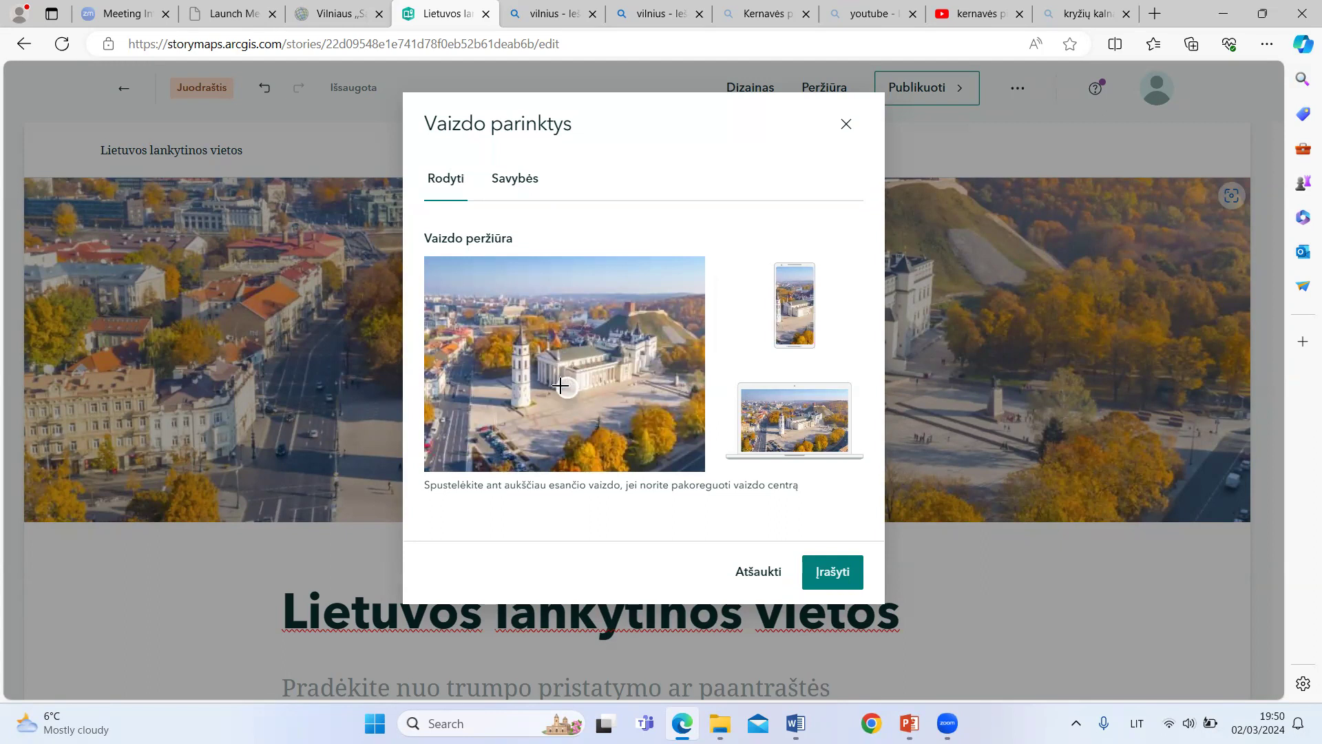
pyautogui.click(559, 371)
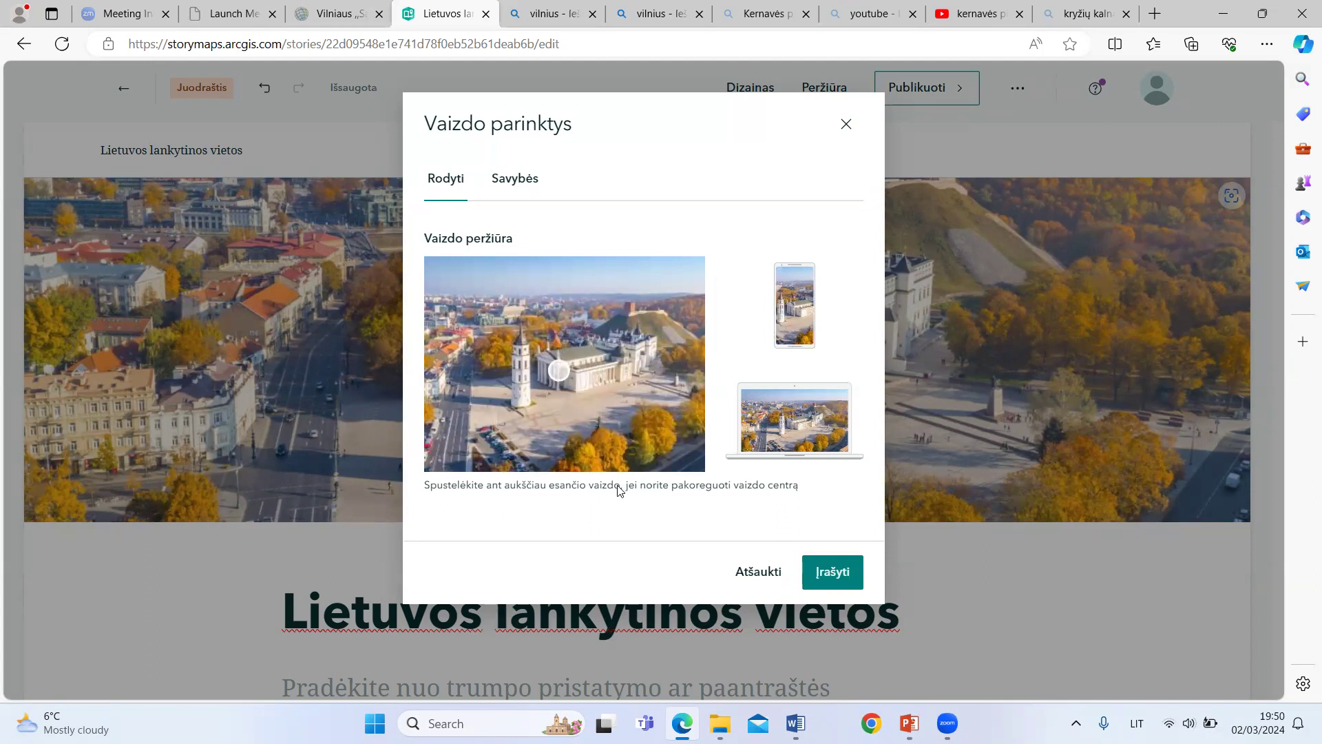
pyautogui.click(839, 575)
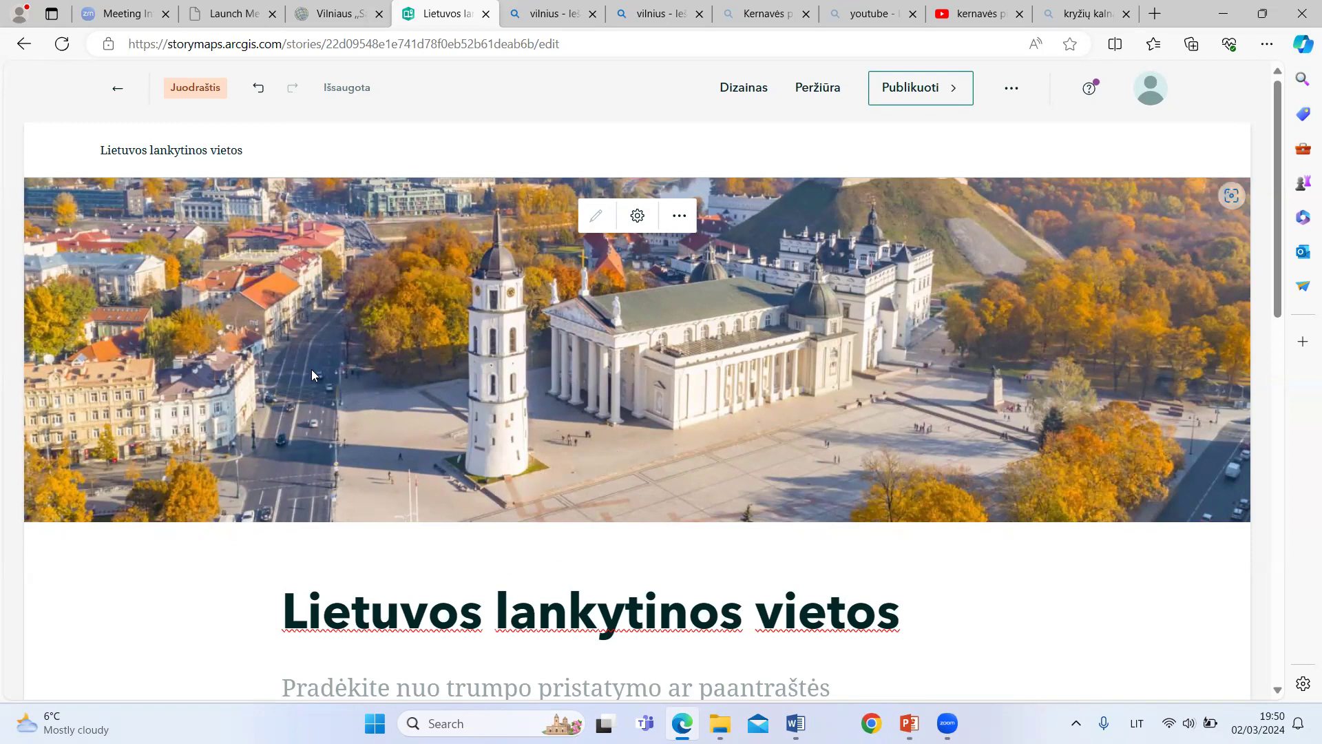
pyautogui.scroll(-3, 309, 351)
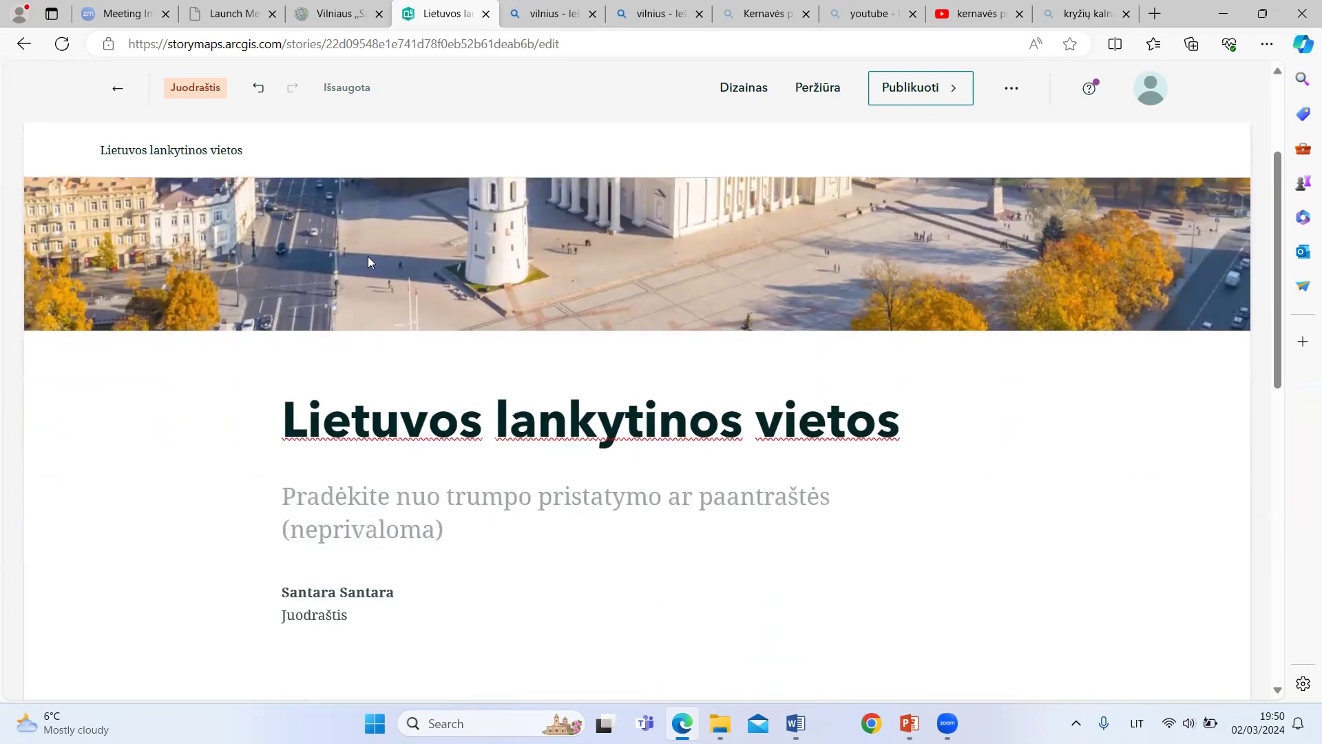
pyautogui.scroll(-2, 413, 369)
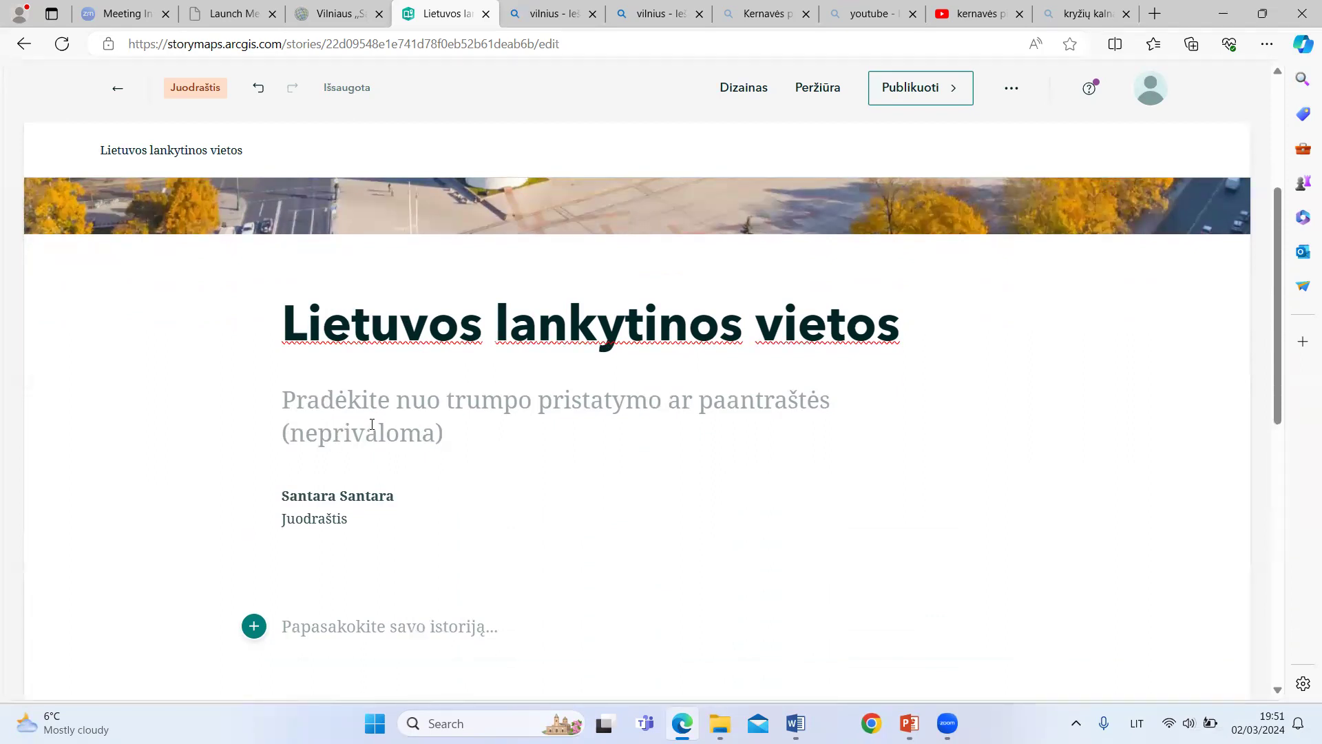
pyautogui.scroll(-1, 237, 434)
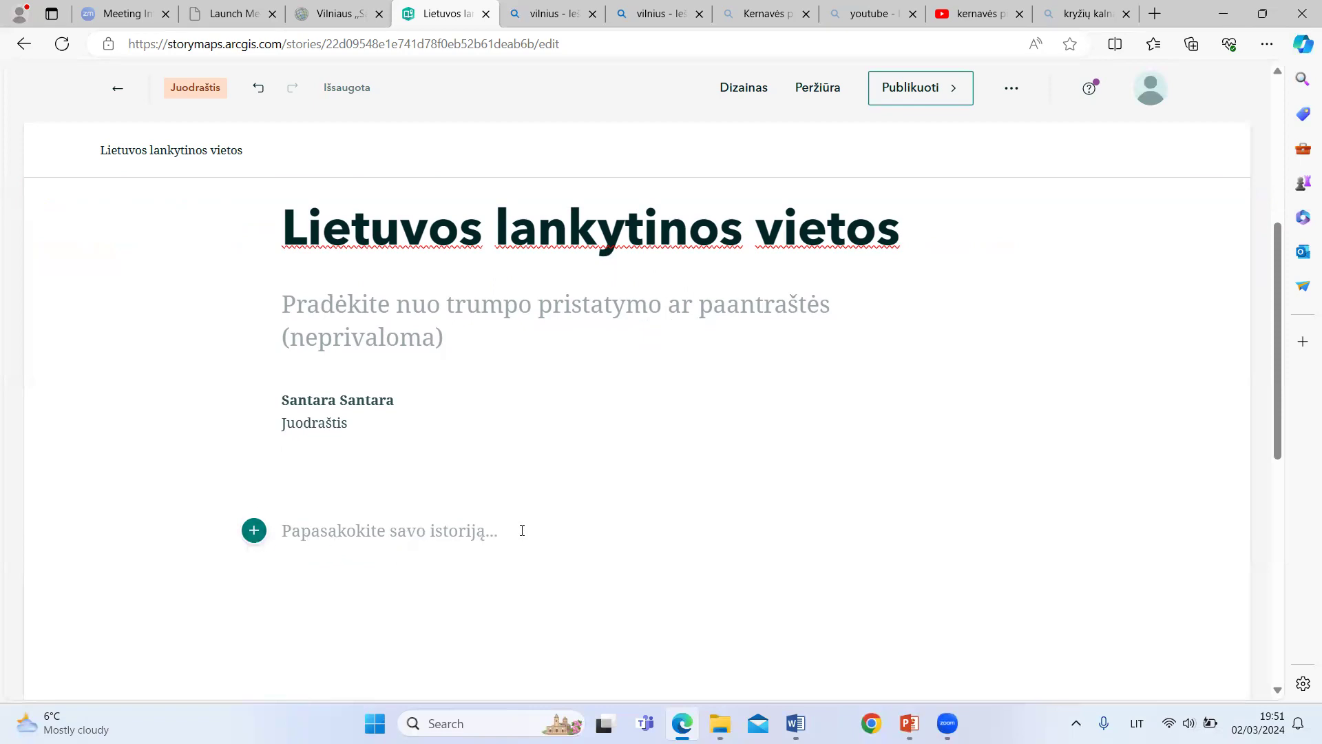
# Step: Look through the basic, media and immersive content block types that can be added to the story, then close the list
pyautogui.click(255, 532)
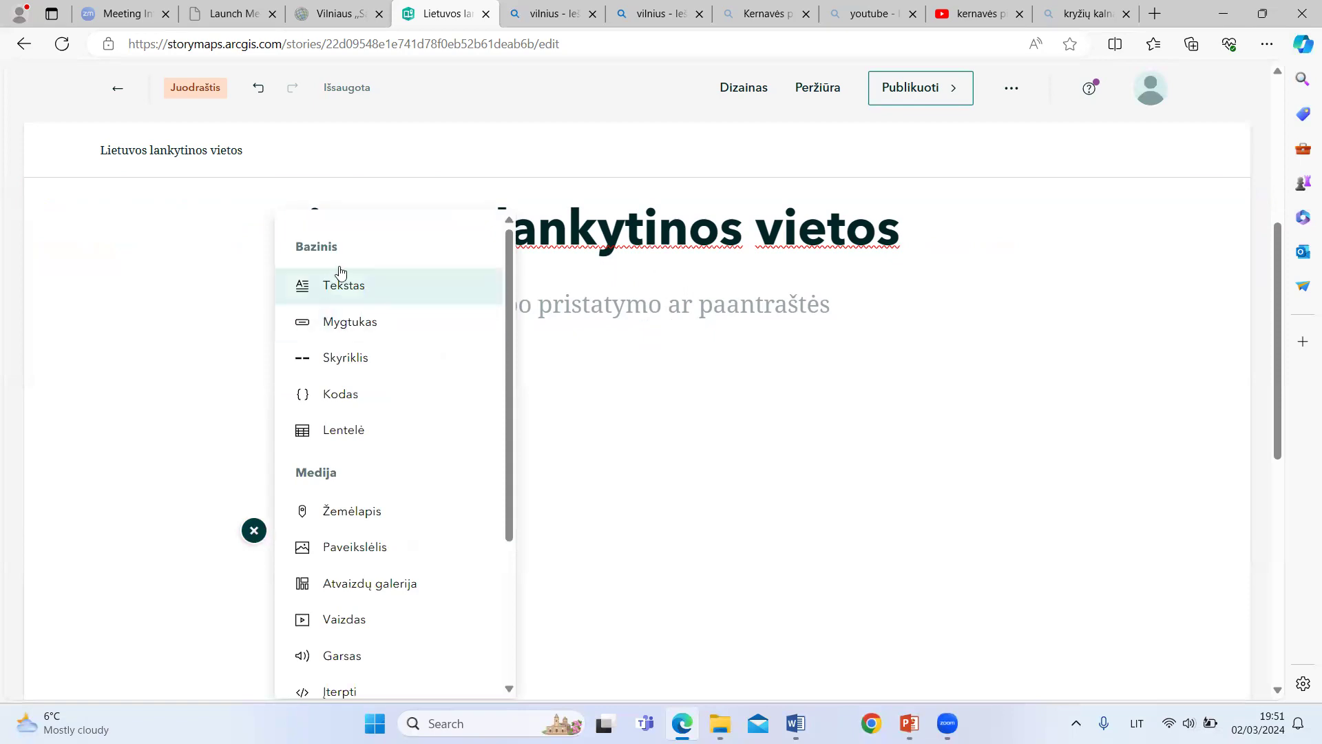
pyautogui.scroll(-3, 376, 482)
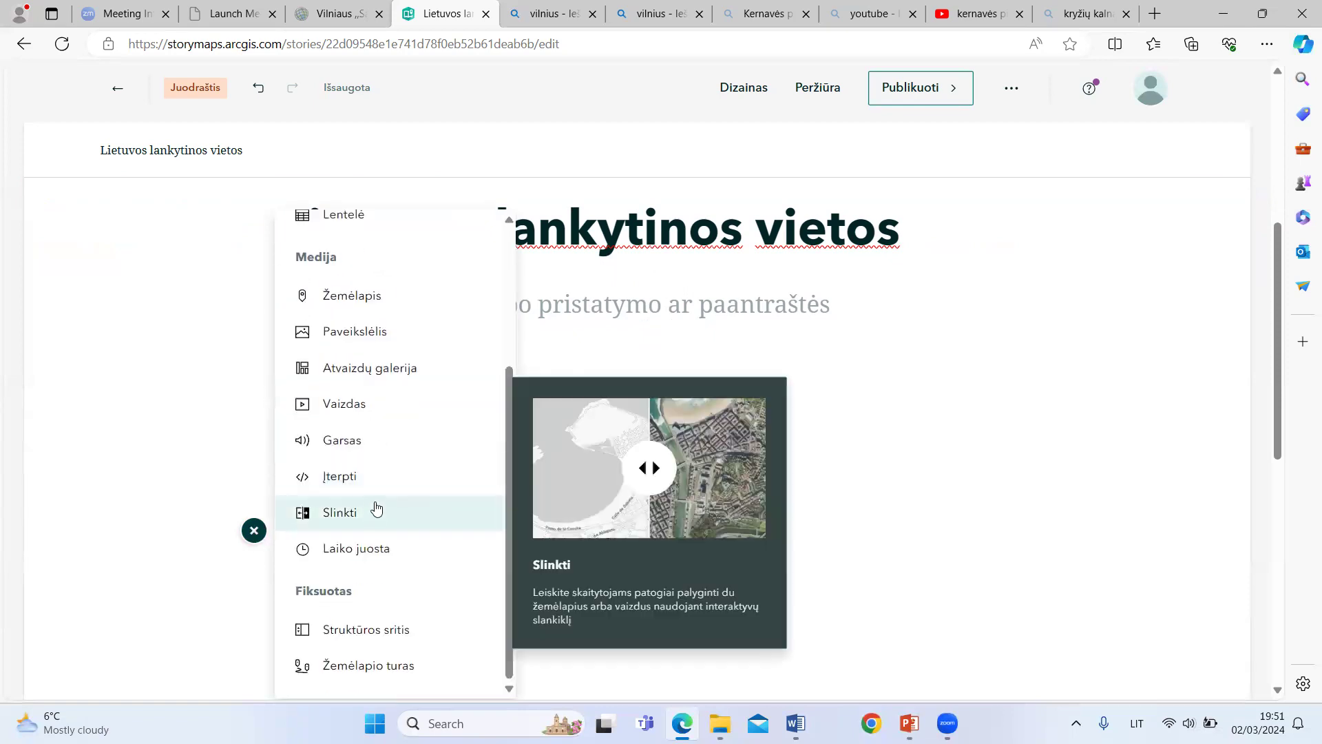
pyautogui.scroll(3, 376, 482)
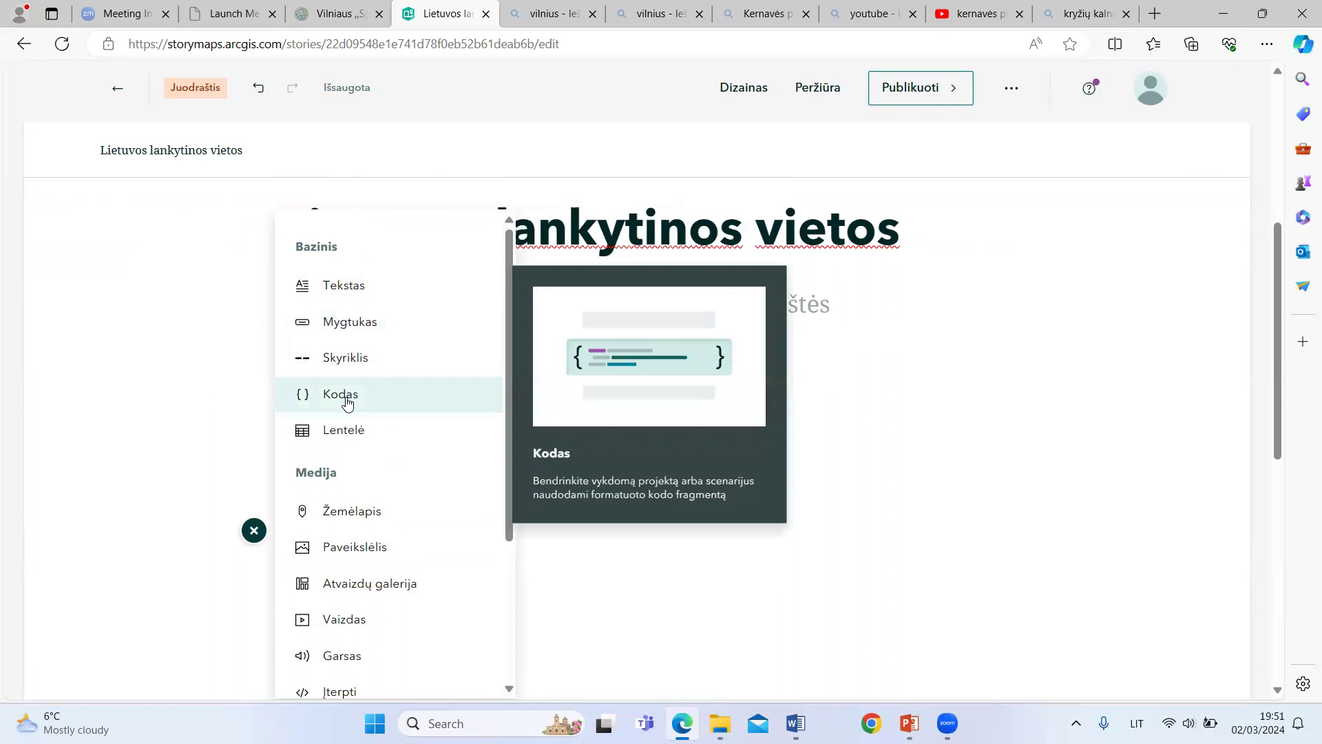
pyautogui.scroll(-2, 348, 420)
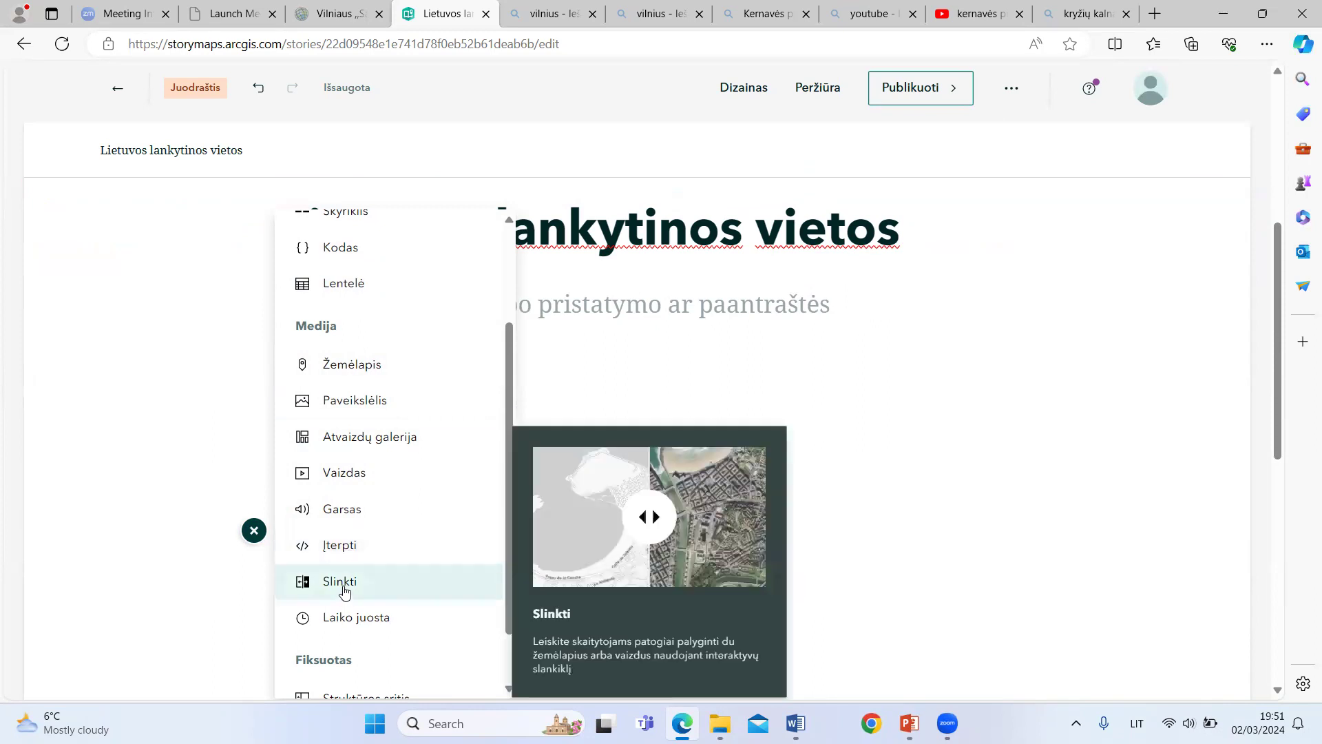
pyautogui.scroll(-1, 347, 624)
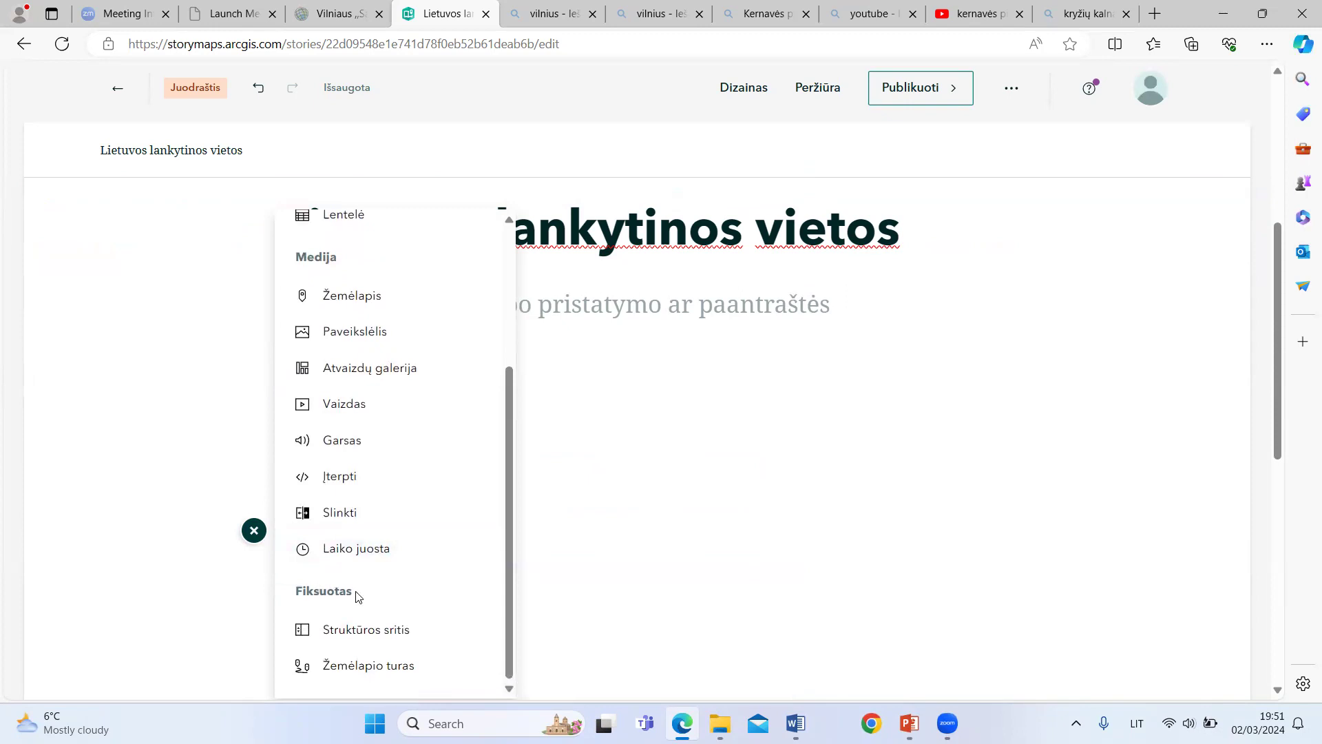
pyautogui.press('Down')
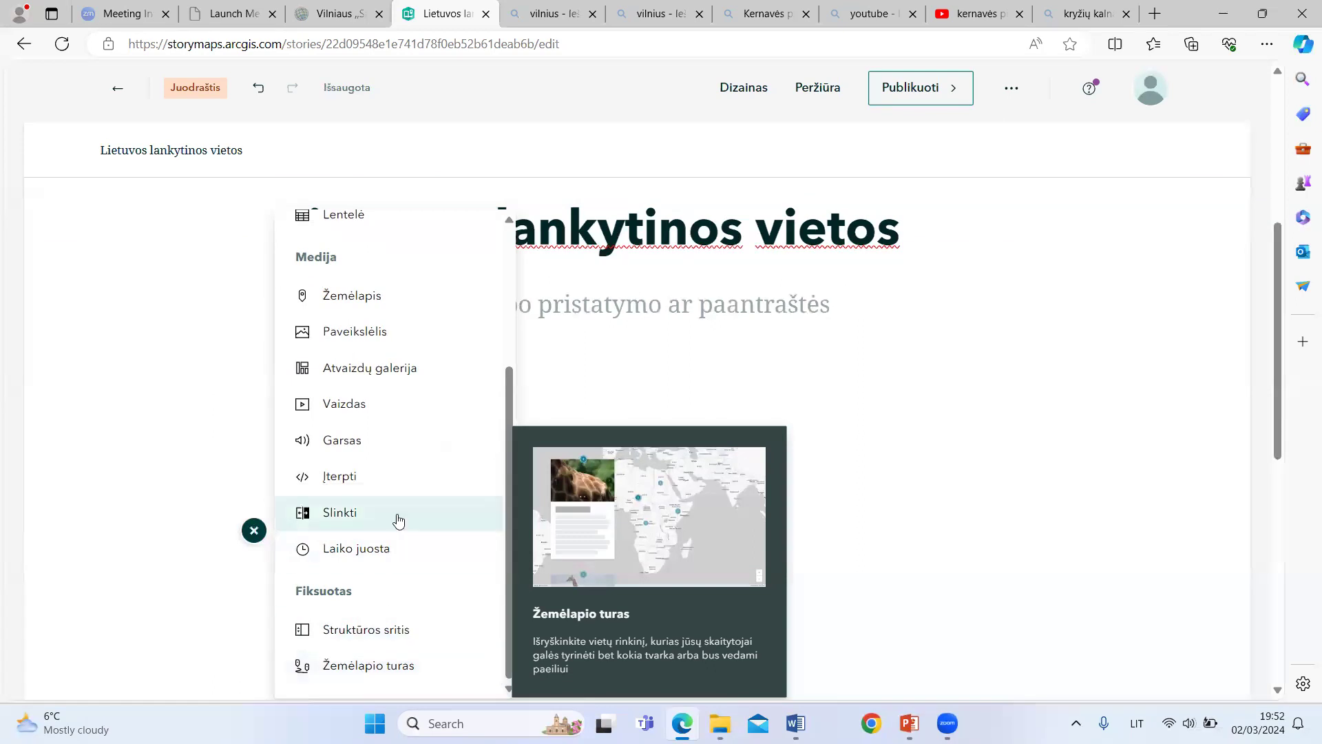
pyautogui.scroll(3, 396, 375)
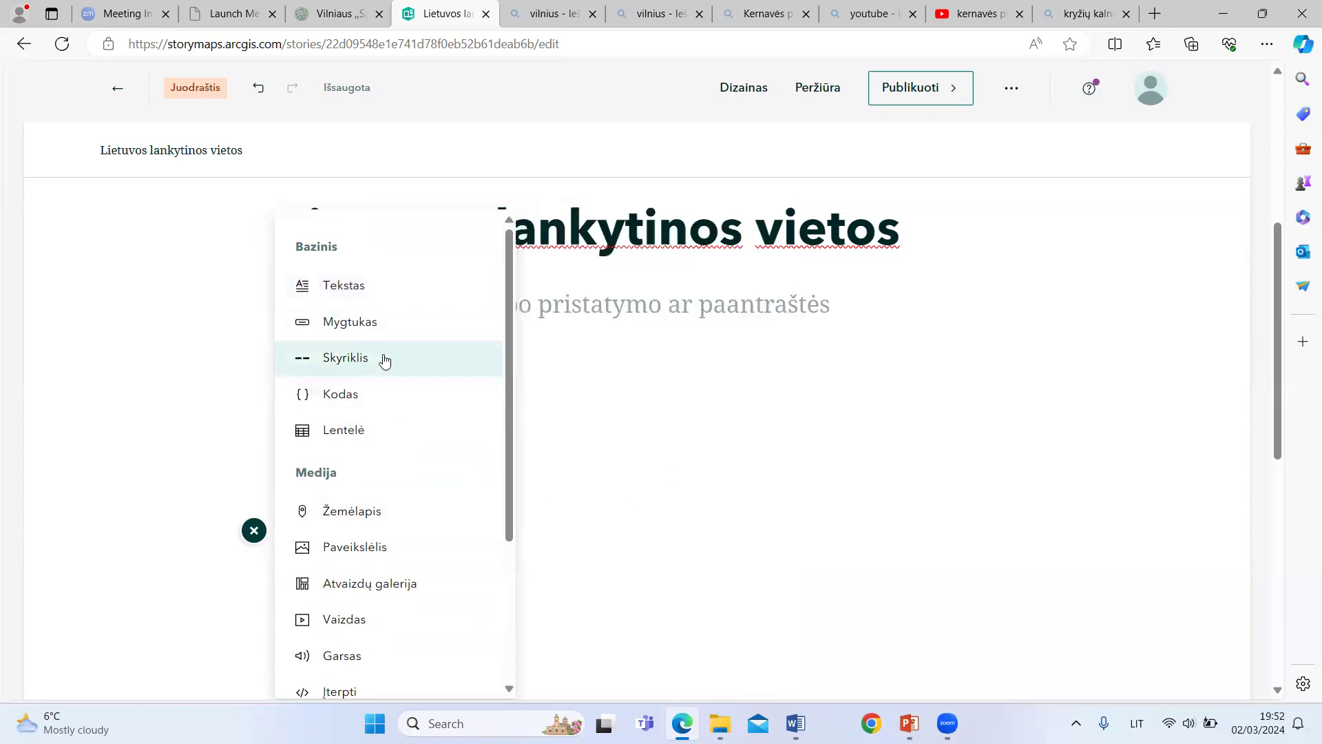
pyautogui.click(652, 401)
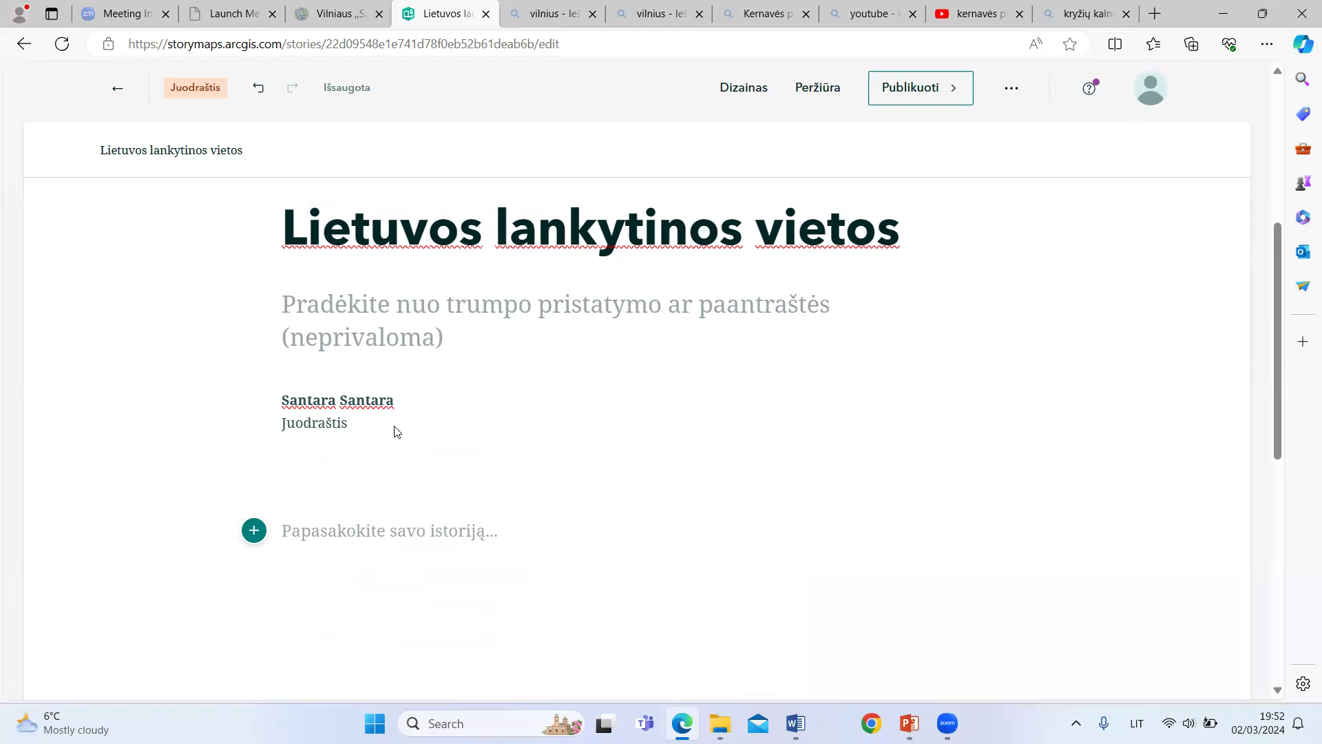
# Step: Switch to the Word document Medžiaga and copy the "Kernavės piliakalniai" heading with the paragraph beginning "1989 m." below it
pyautogui.click(796, 724)
pyautogui.scroll(-3, 494, 414)
pyautogui.scroll(-2, 494, 414)
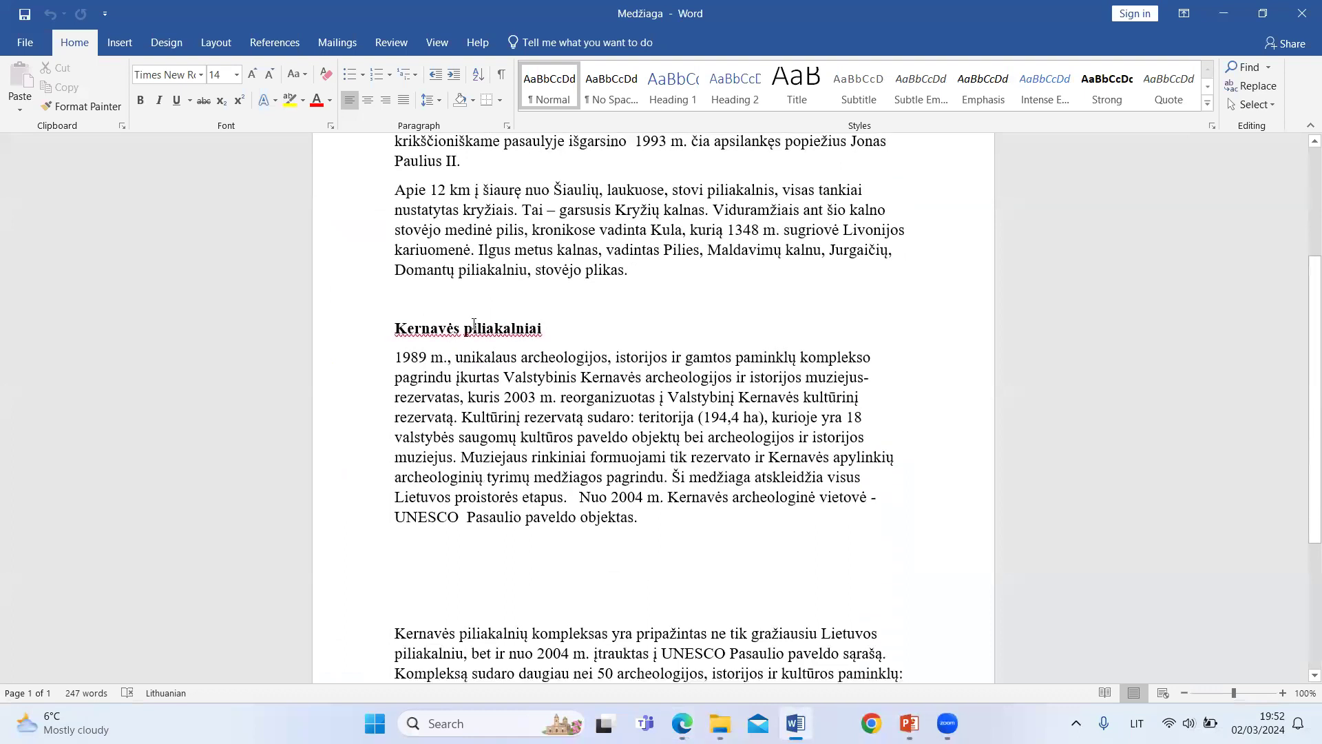
pyautogui.moveTo(395, 328); pyautogui.dragTo(709, 515)
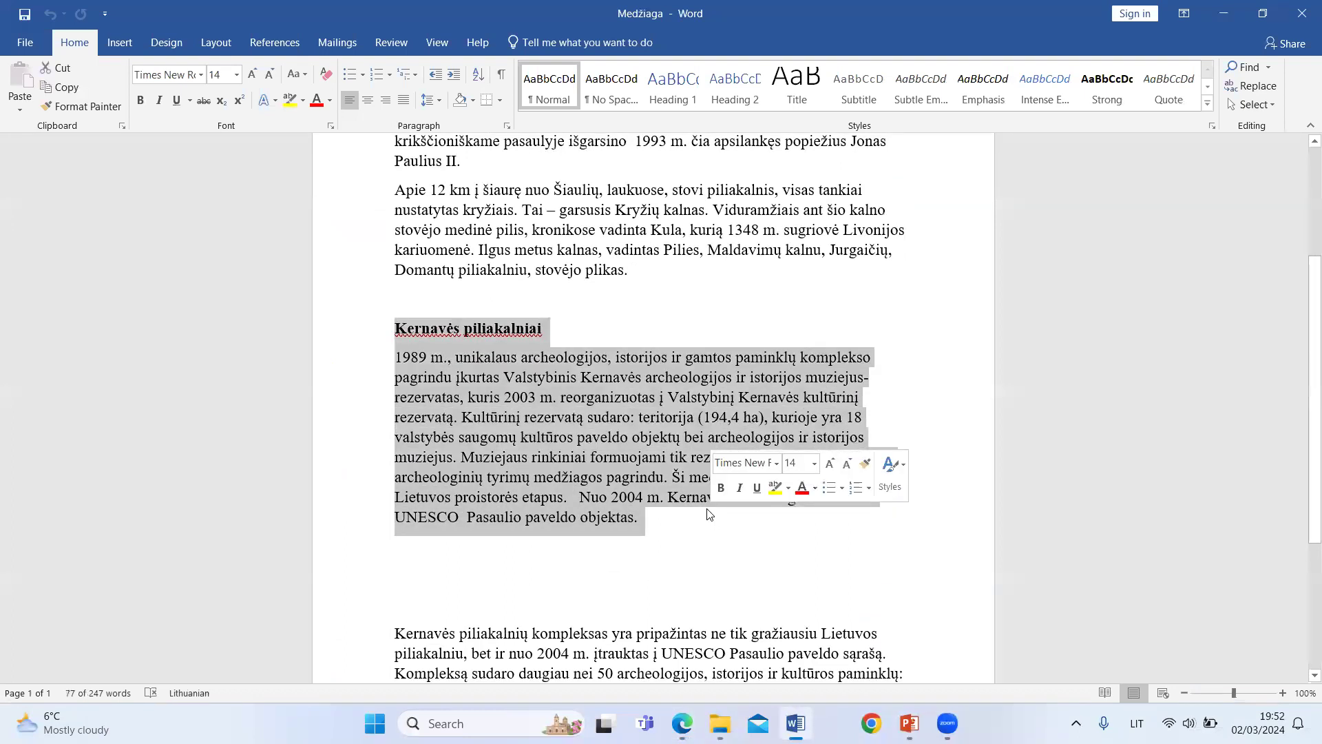
pyautogui.hotkey('ctrl', 'c')
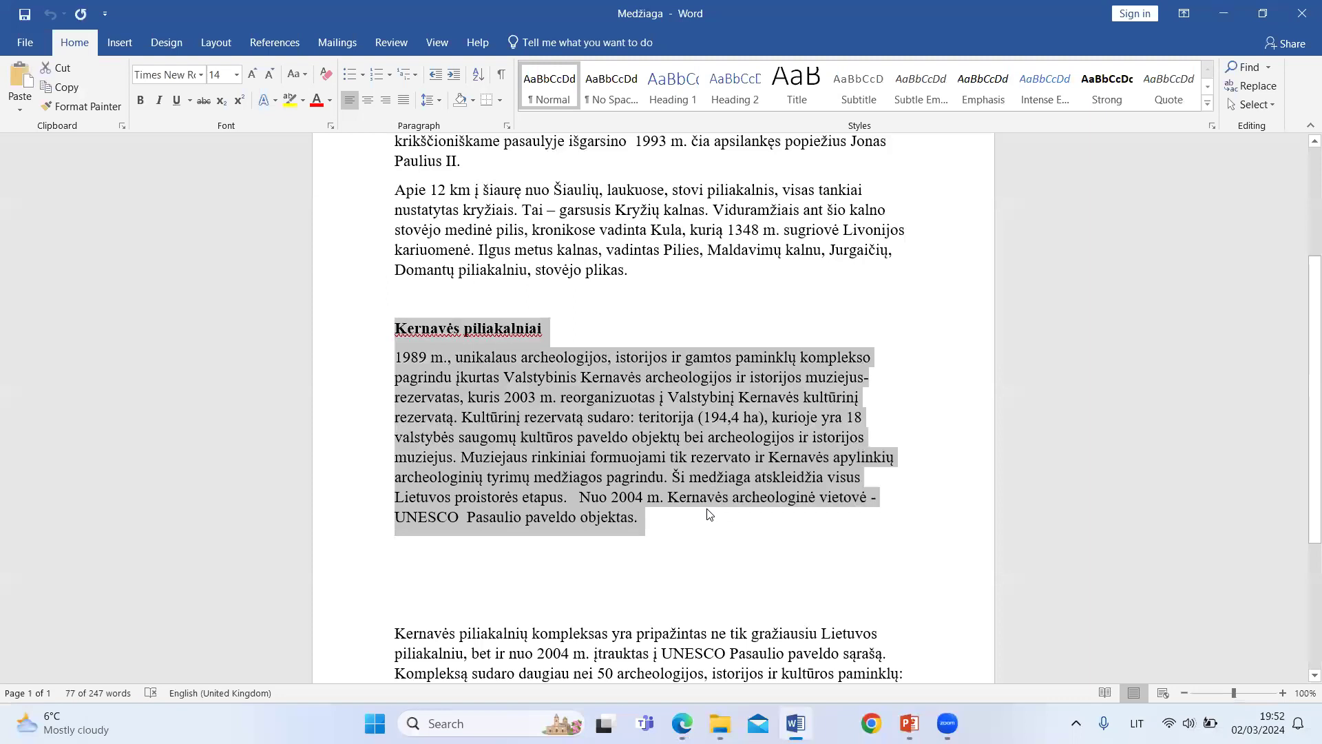
# Step: Return to the StoryMaps draft in the browser, add a text block below the story title and paste the copied Kernavė text
pyautogui.click(682, 723)
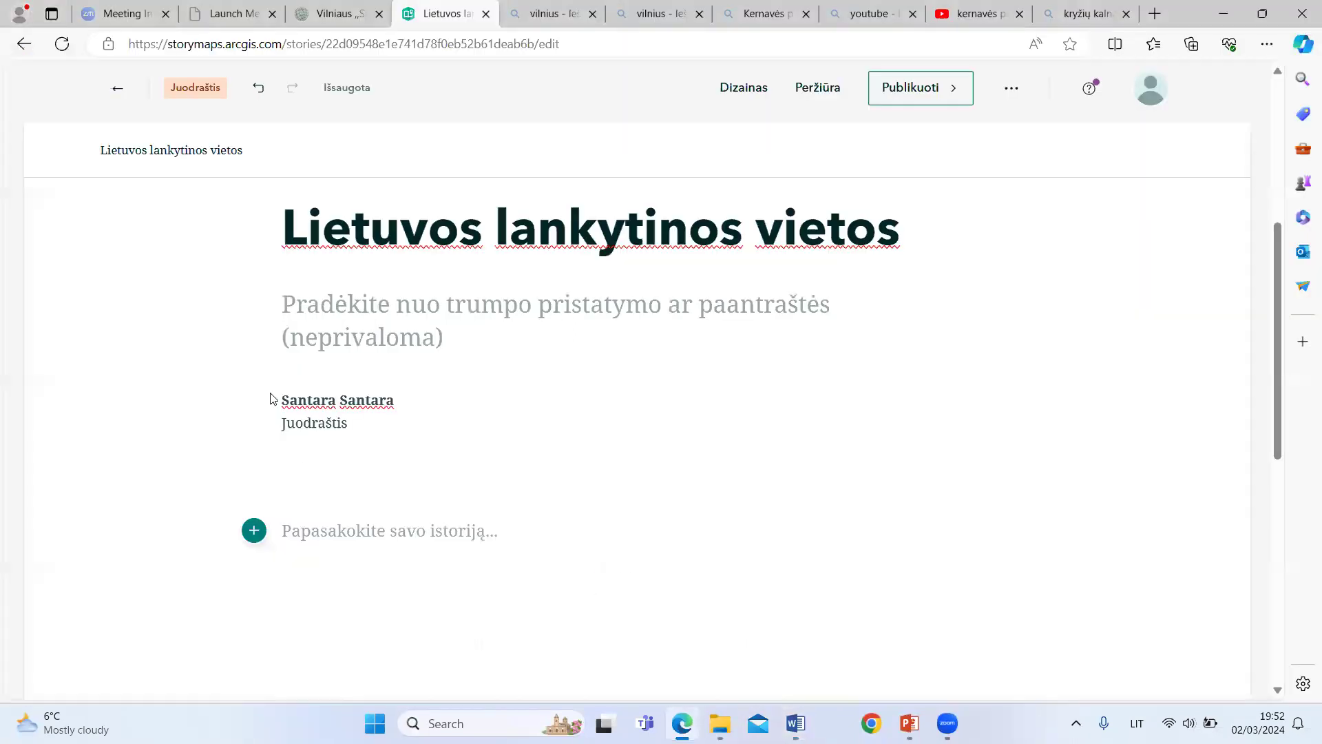
pyautogui.click(252, 534)
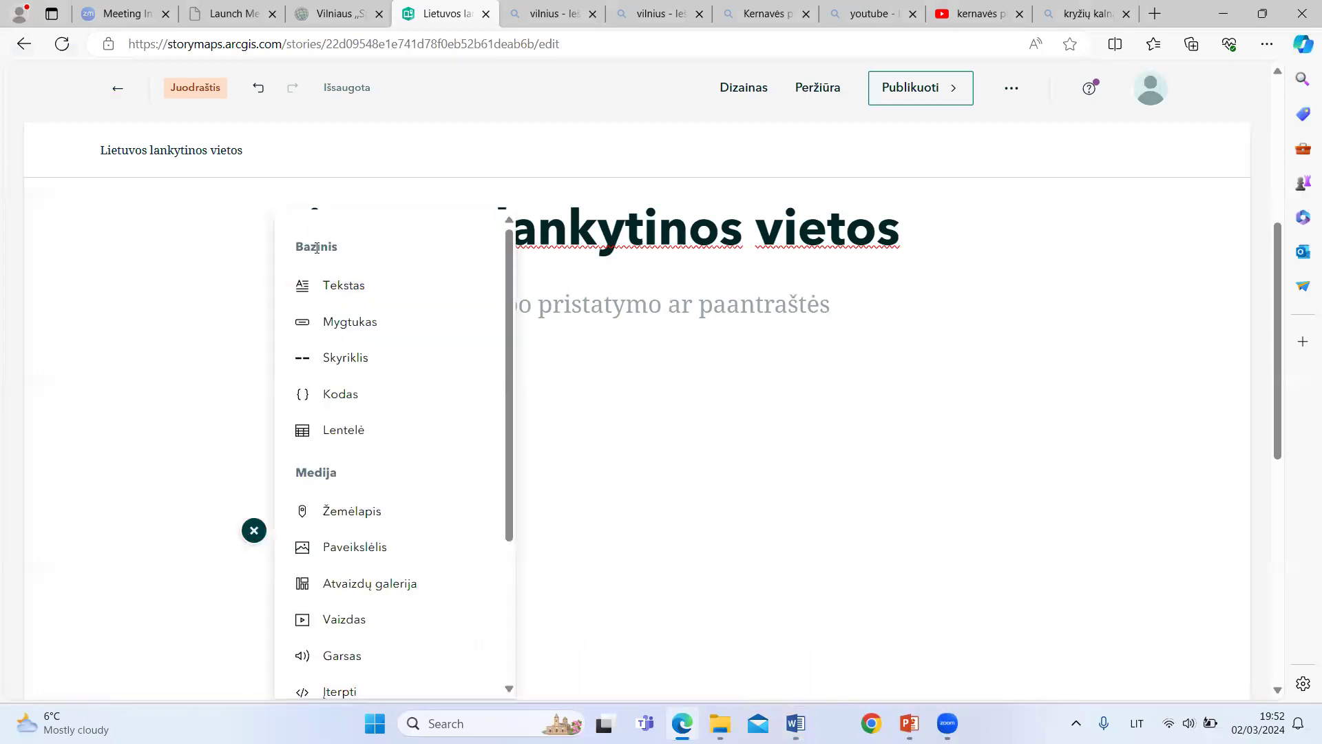
pyautogui.click(347, 289)
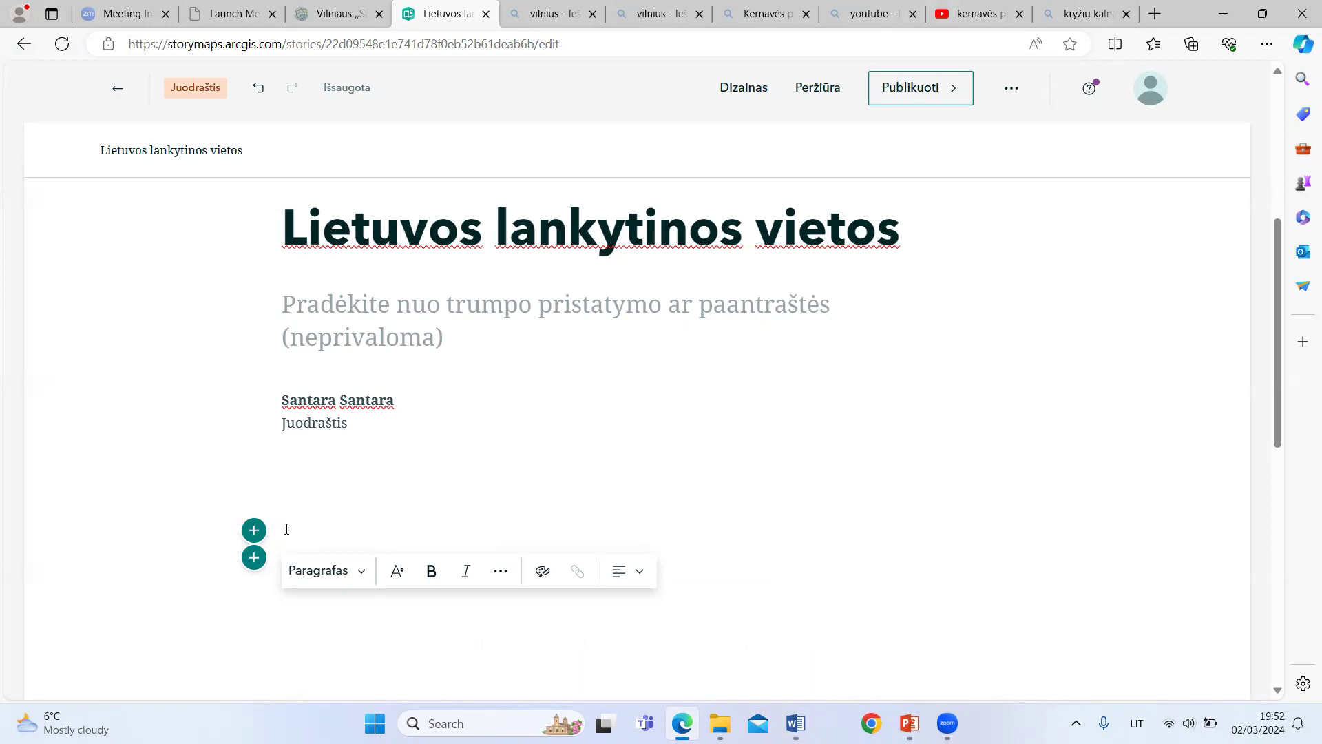
pyautogui.hotkey('ctrl', 'v')
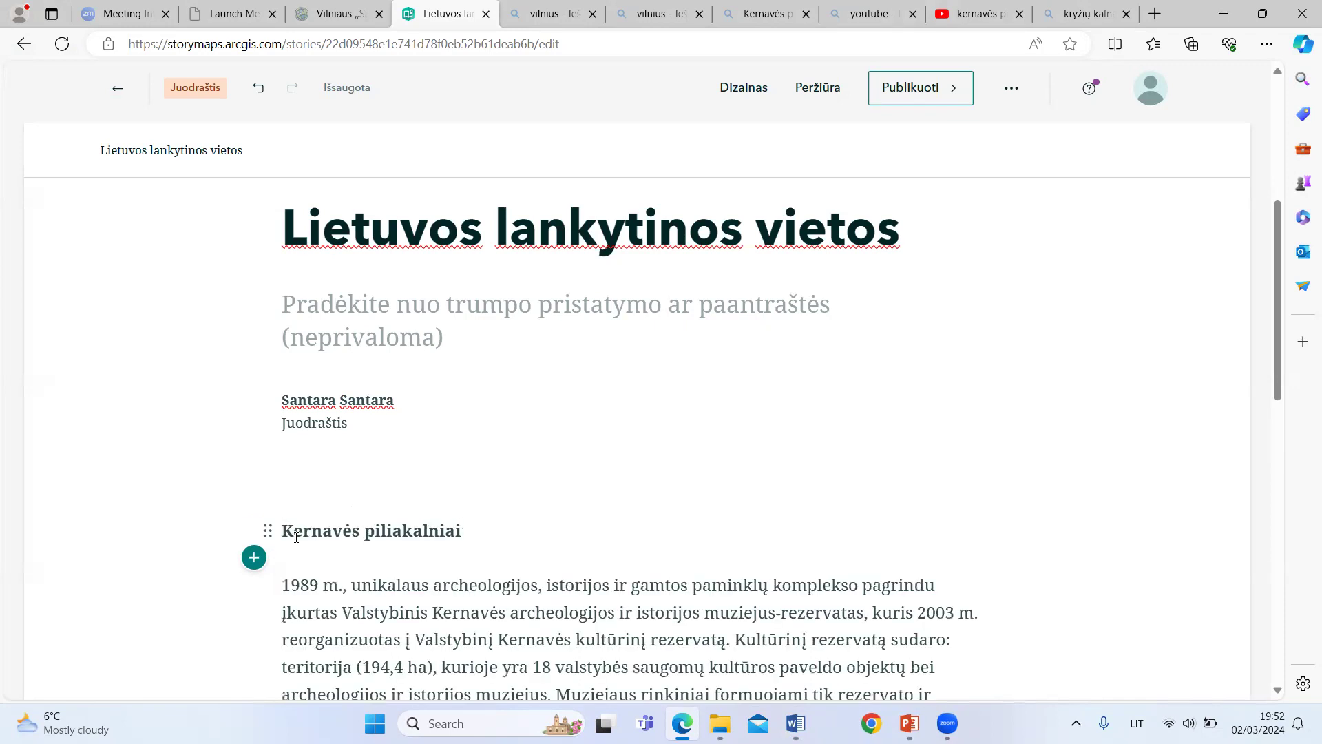
# Step: Format the pasted line "Kernavės piliakalniai" as a level 1 heading (1 antraštė) in italics
pyautogui.scroll(-2, 333, 486)
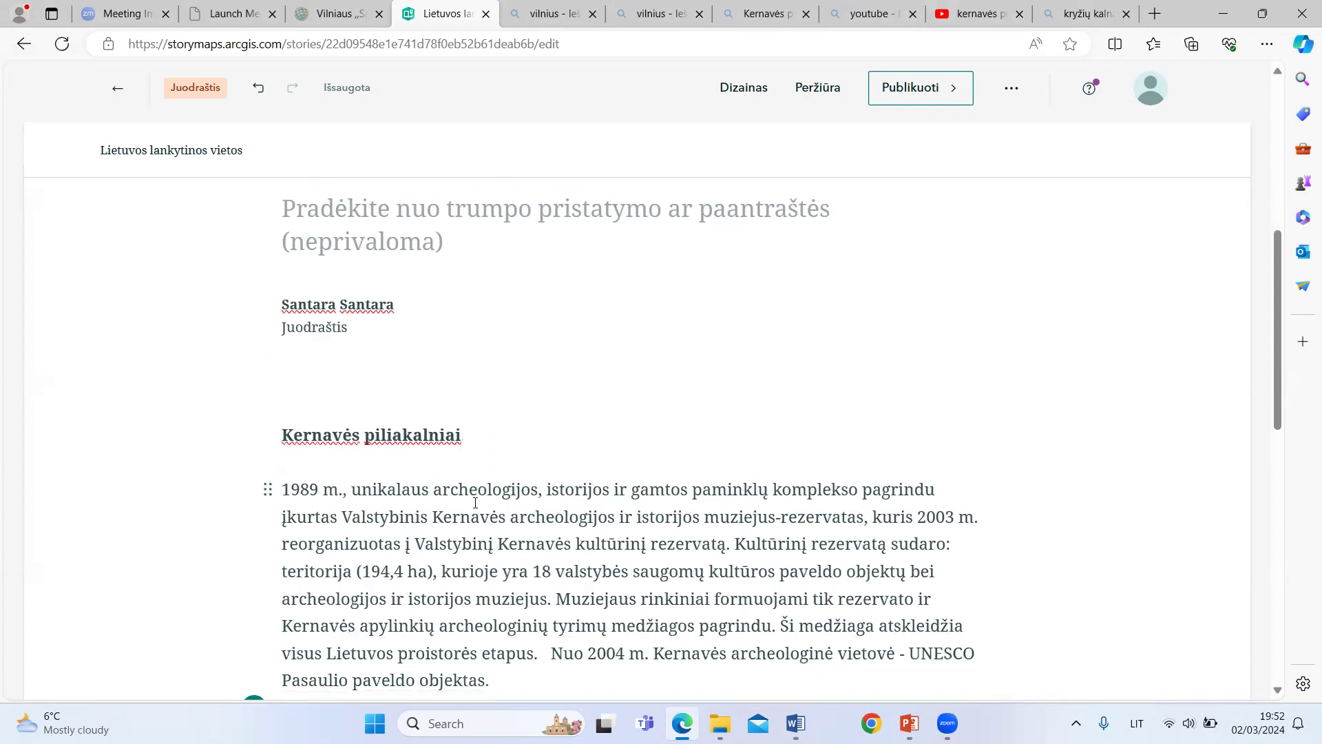
pyautogui.scroll(-1, 476, 503)
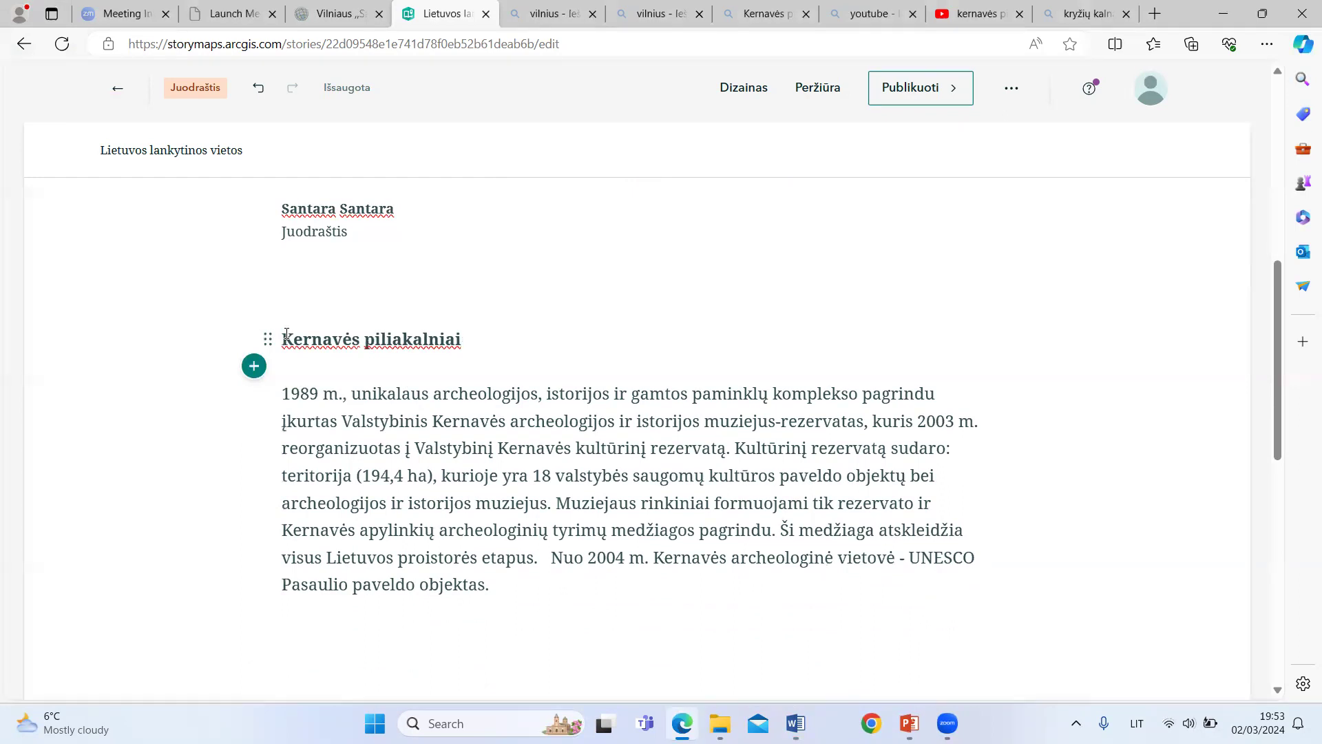
pyautogui.moveTo(287, 333); pyautogui.dragTo(499, 338)
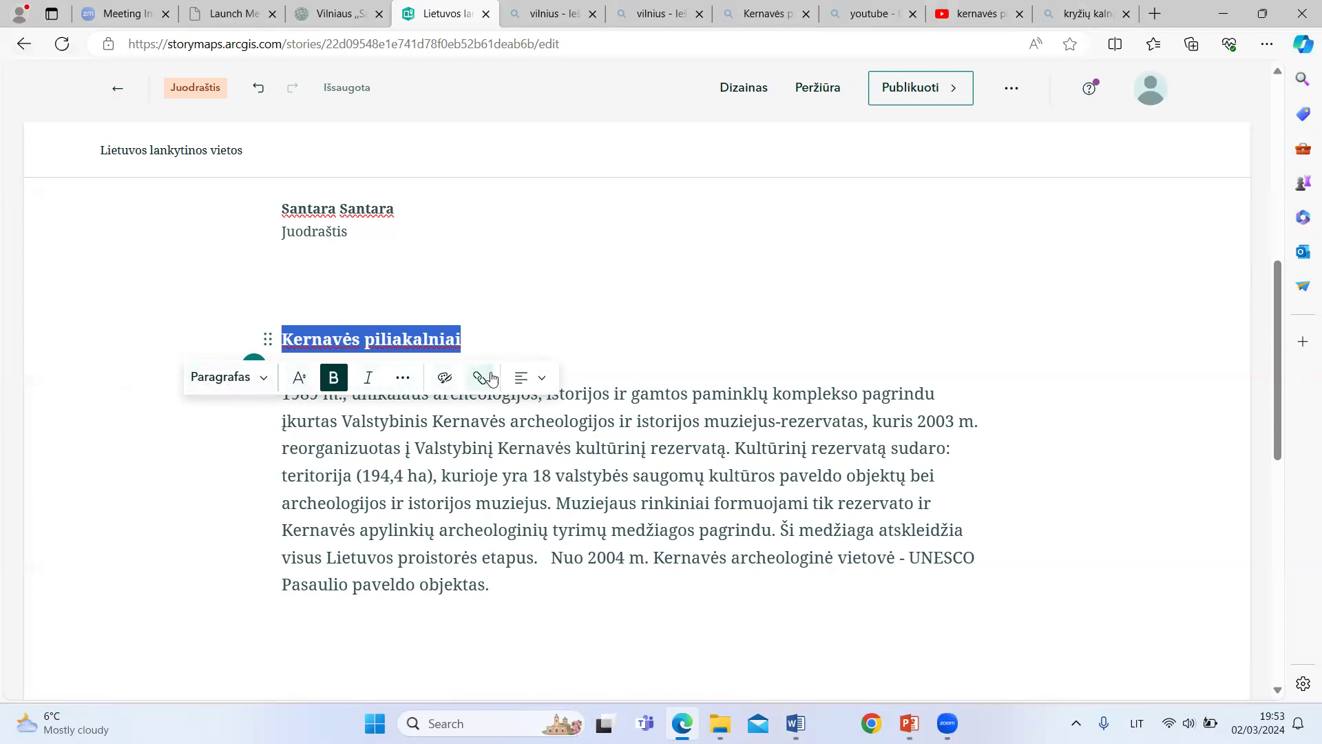
pyautogui.click(265, 380)
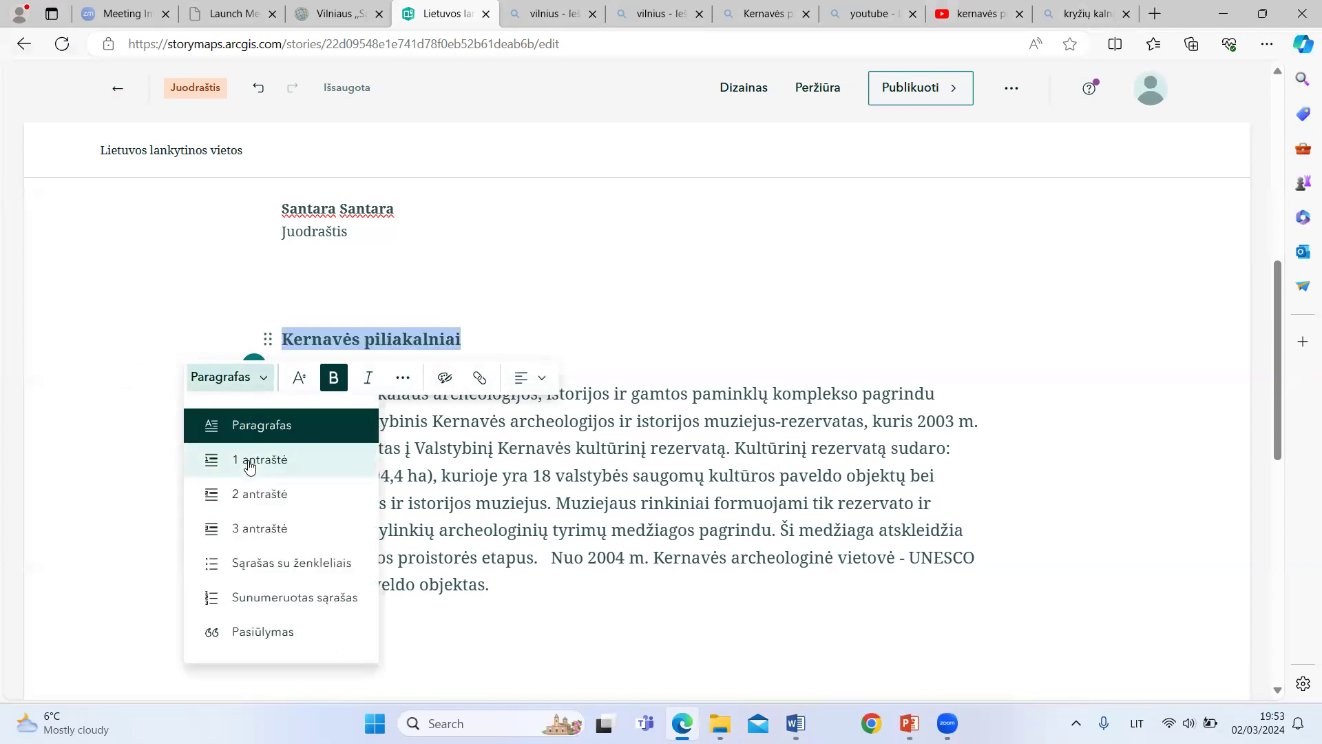
pyautogui.click(250, 462)
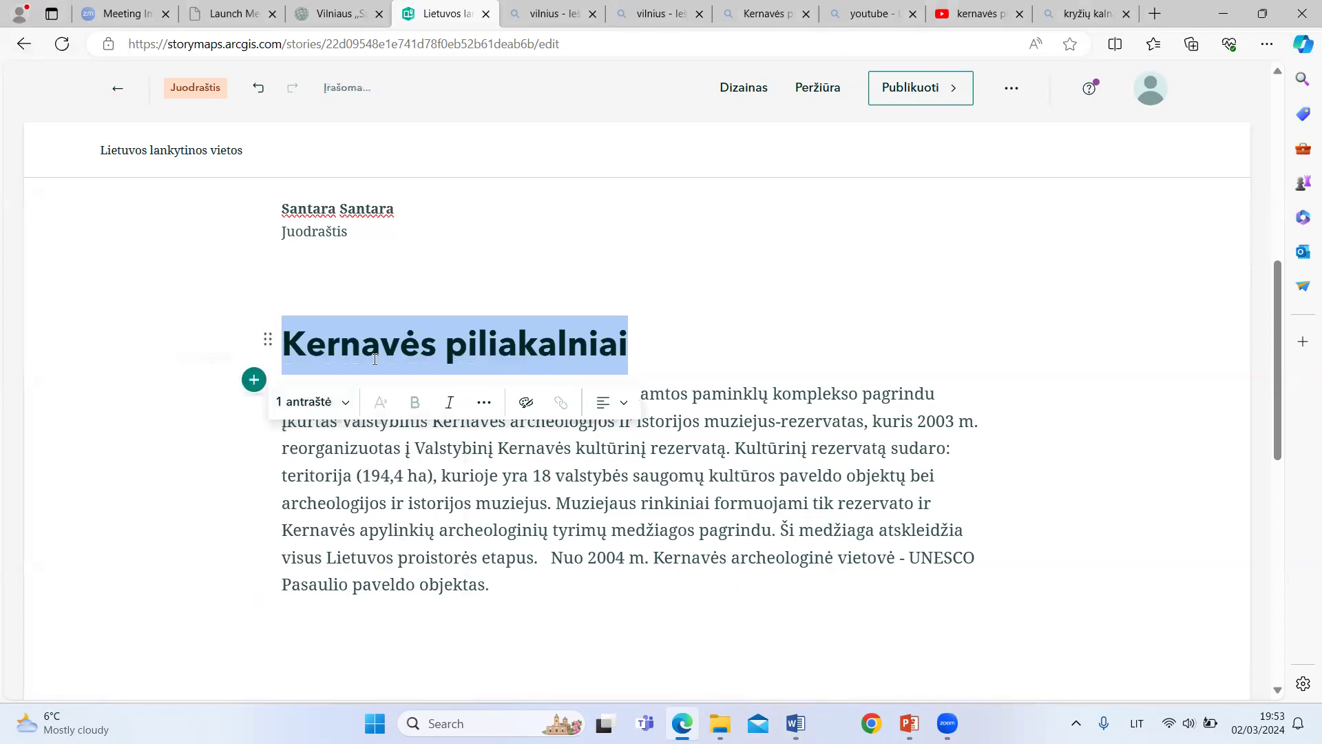
pyautogui.click(450, 406)
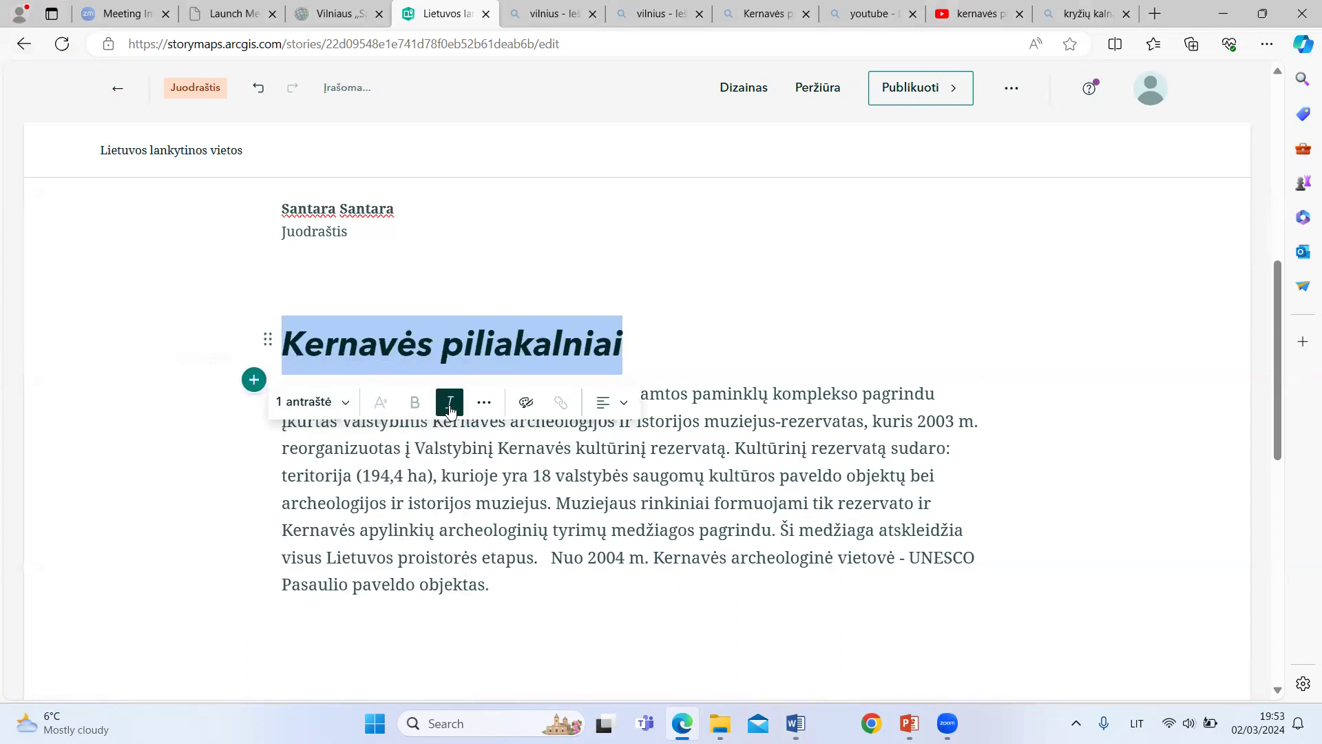
# Step: Give the "Kernavės piliakalniai" heading a custom colour with a blue hue and centre it
pyautogui.click(485, 405)
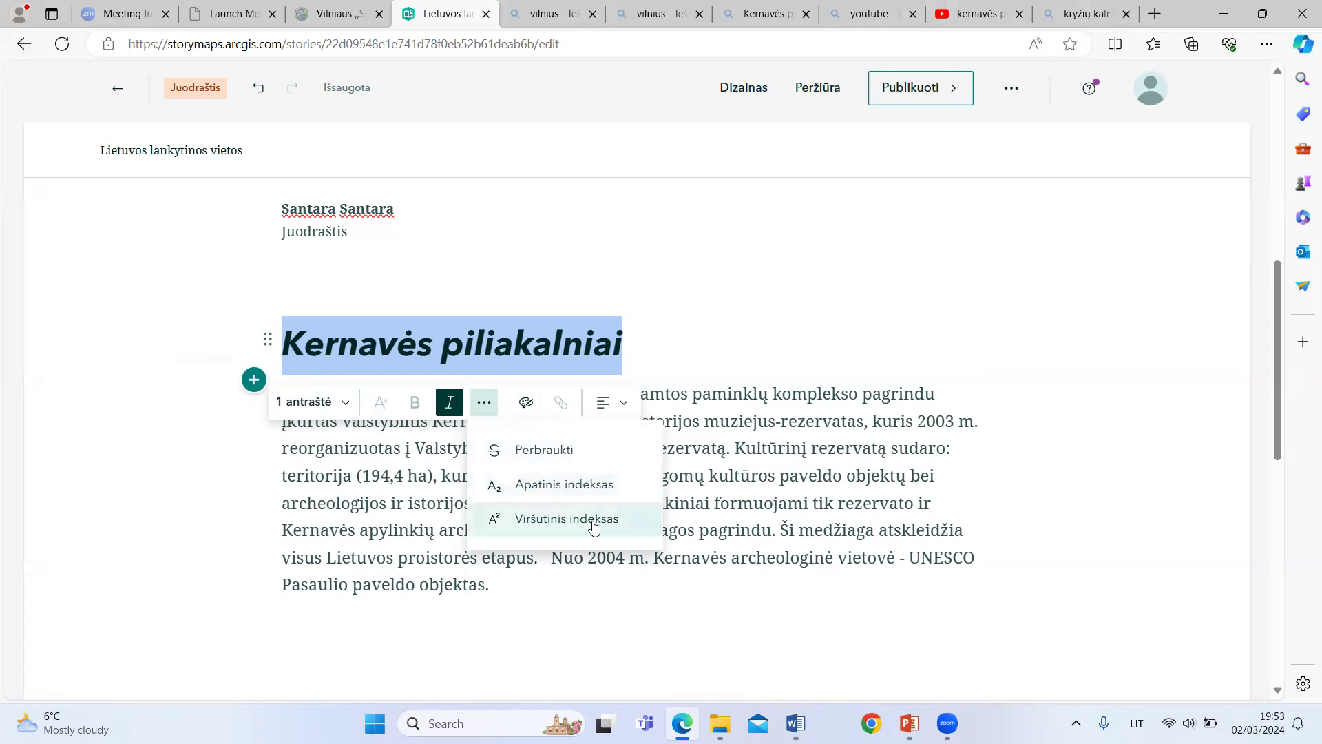
pyautogui.click(526, 404)
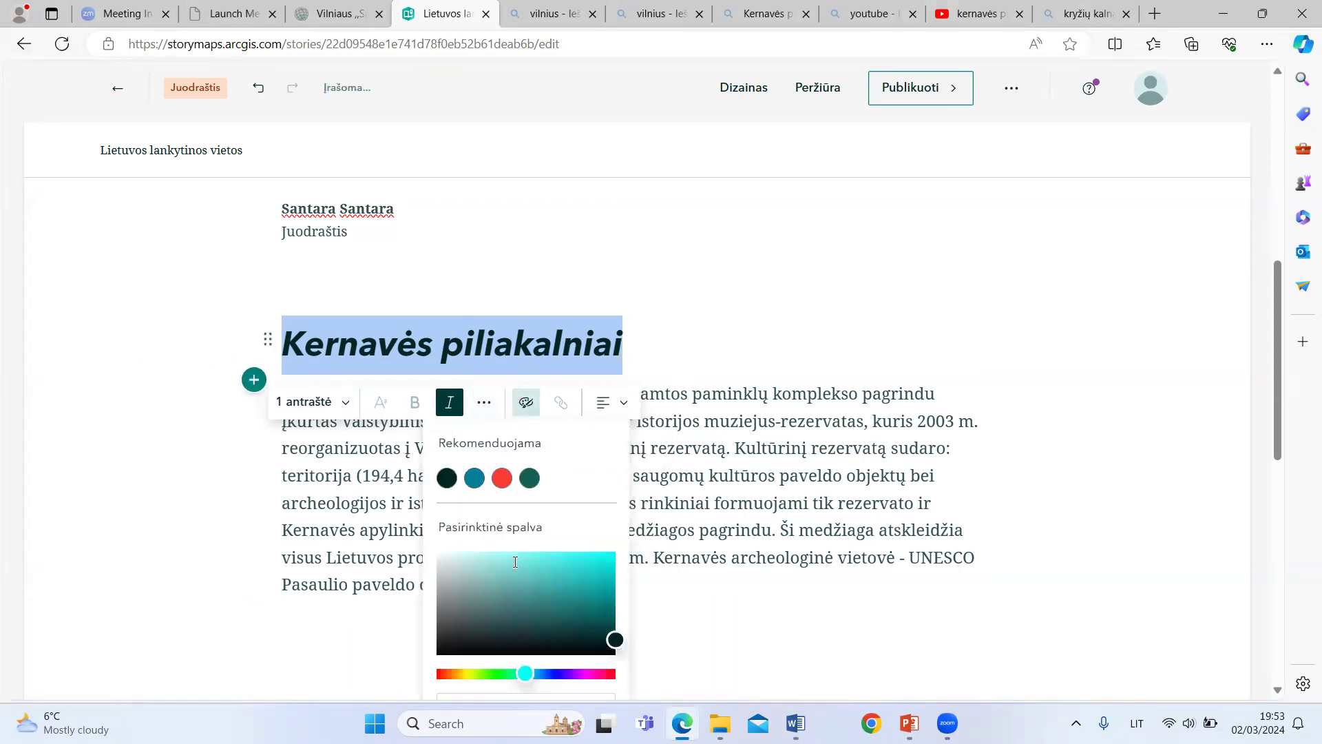
pyautogui.click(551, 673)
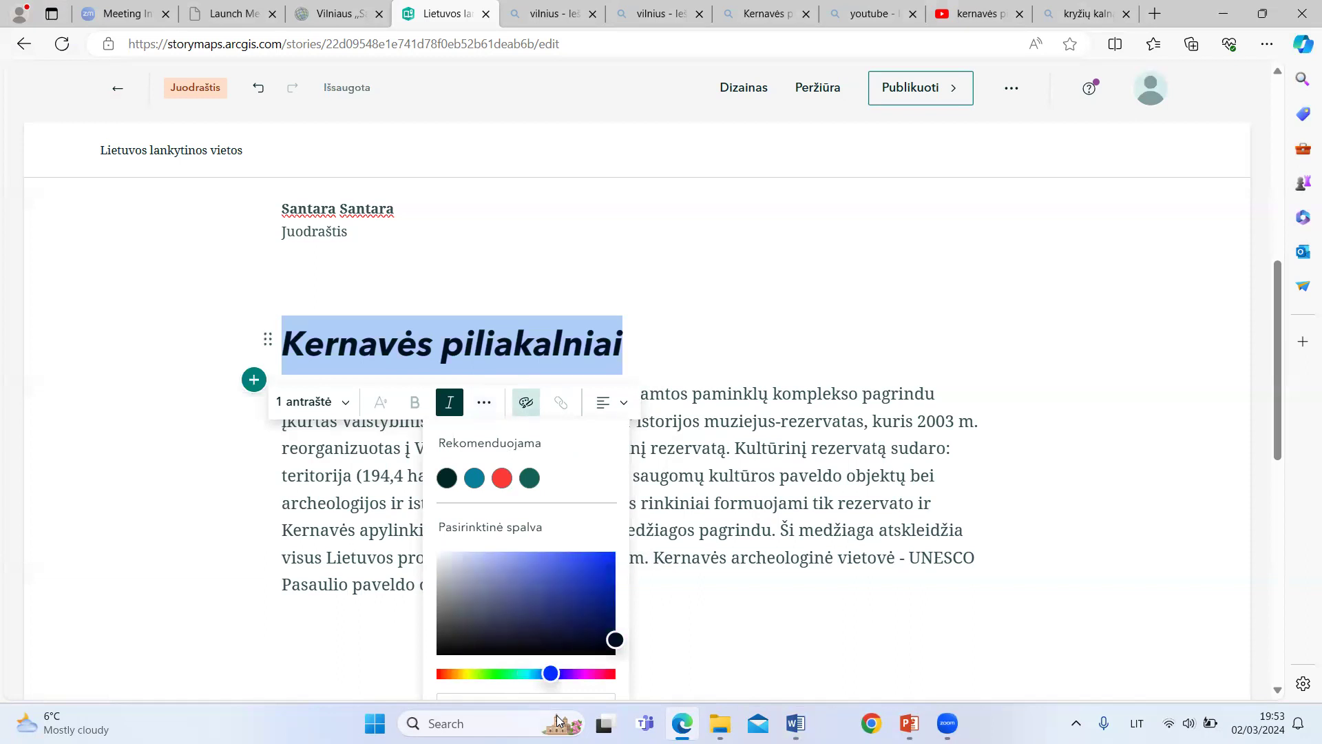
pyautogui.click(538, 674)
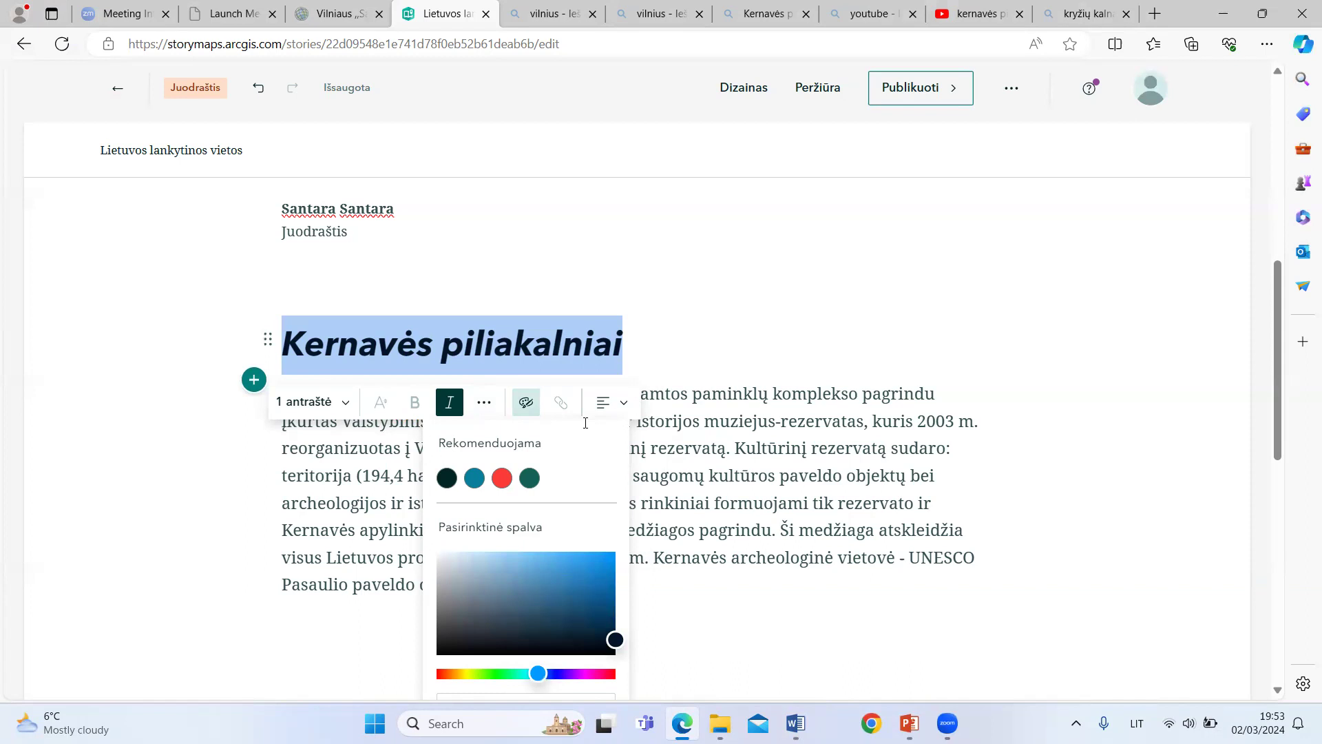
pyautogui.click(606, 403)
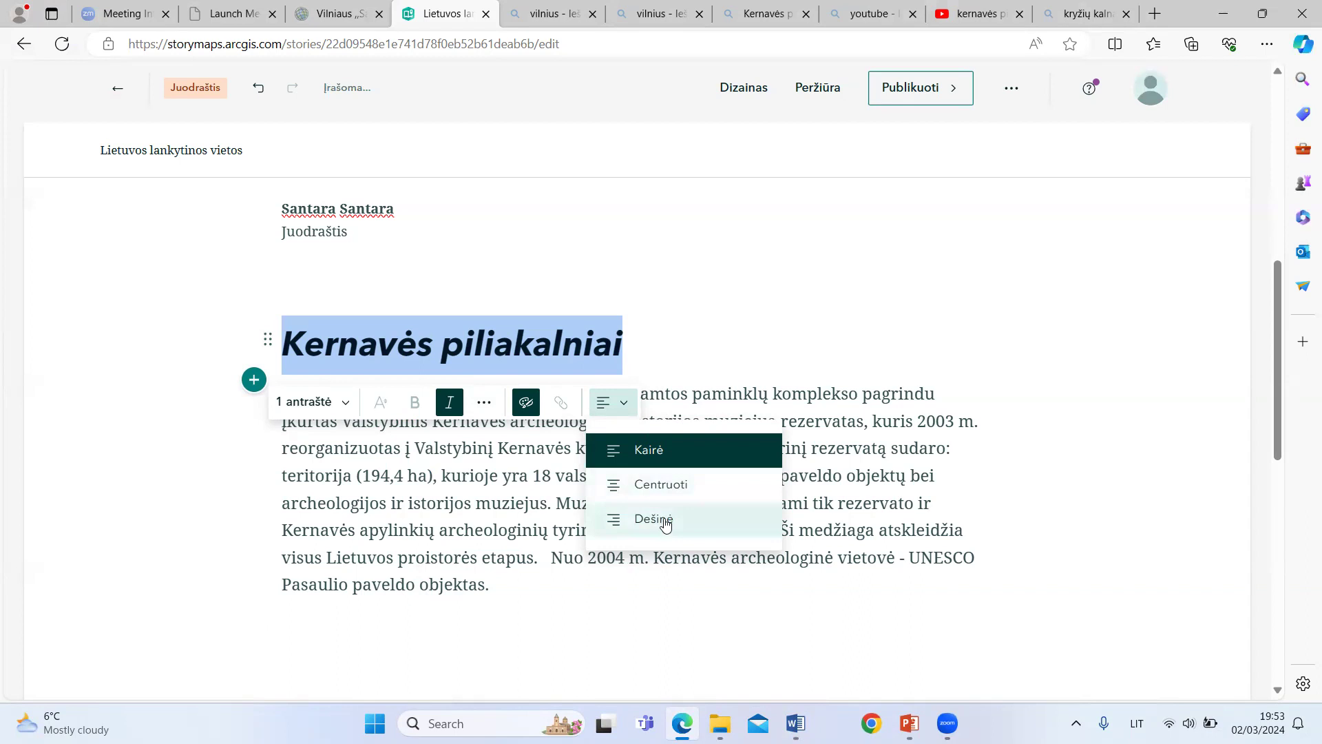
pyautogui.click(677, 484)
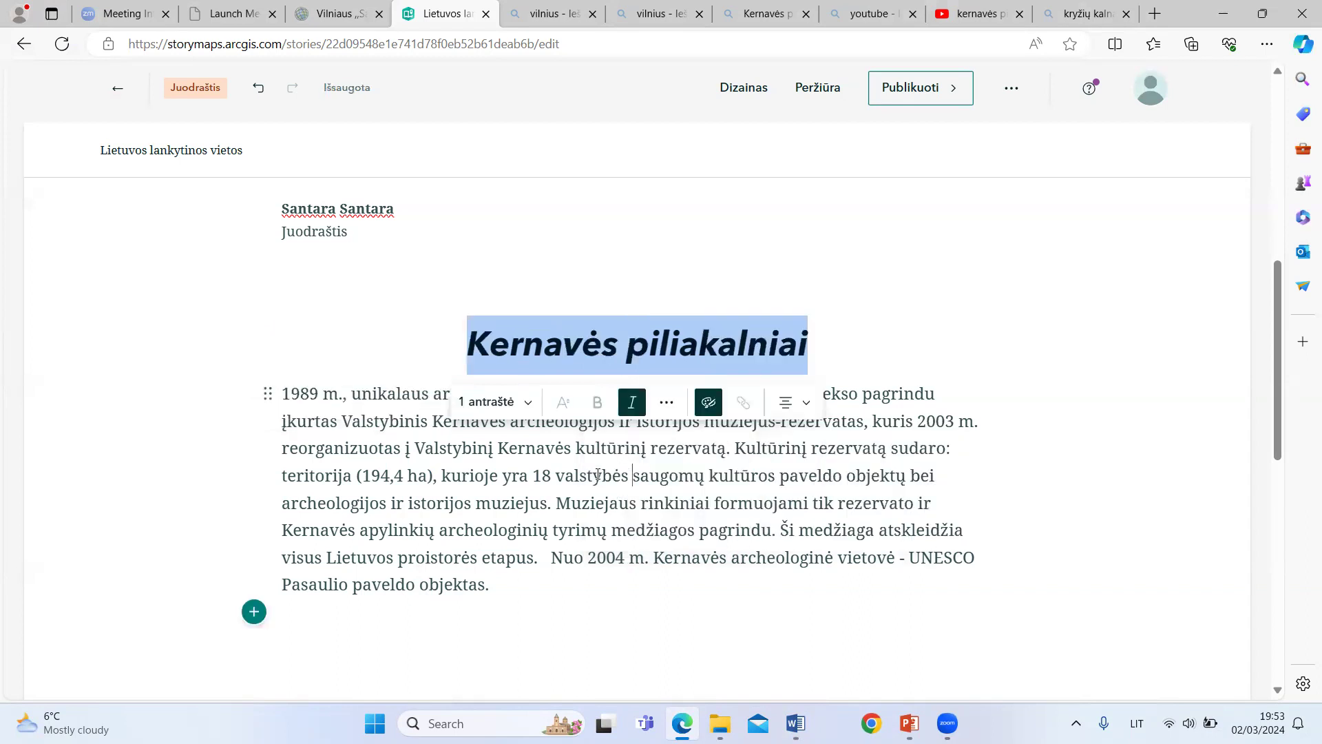
# Step: Lighten the "Kernavės piliakalniai" heading's custom colour to a medium steel blue
pyautogui.click(443, 393)
pyautogui.moveTo(471, 340); pyautogui.dragTo(864, 346)
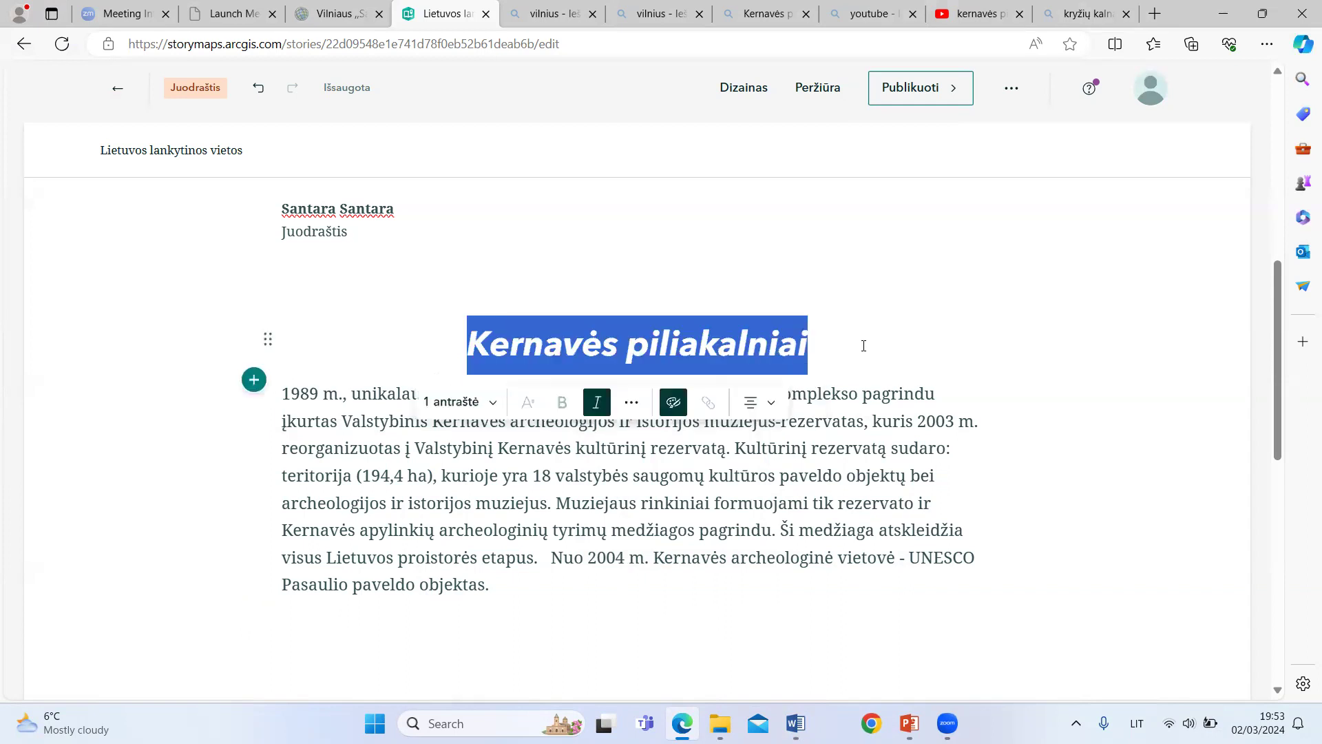
pyautogui.click(716, 404)
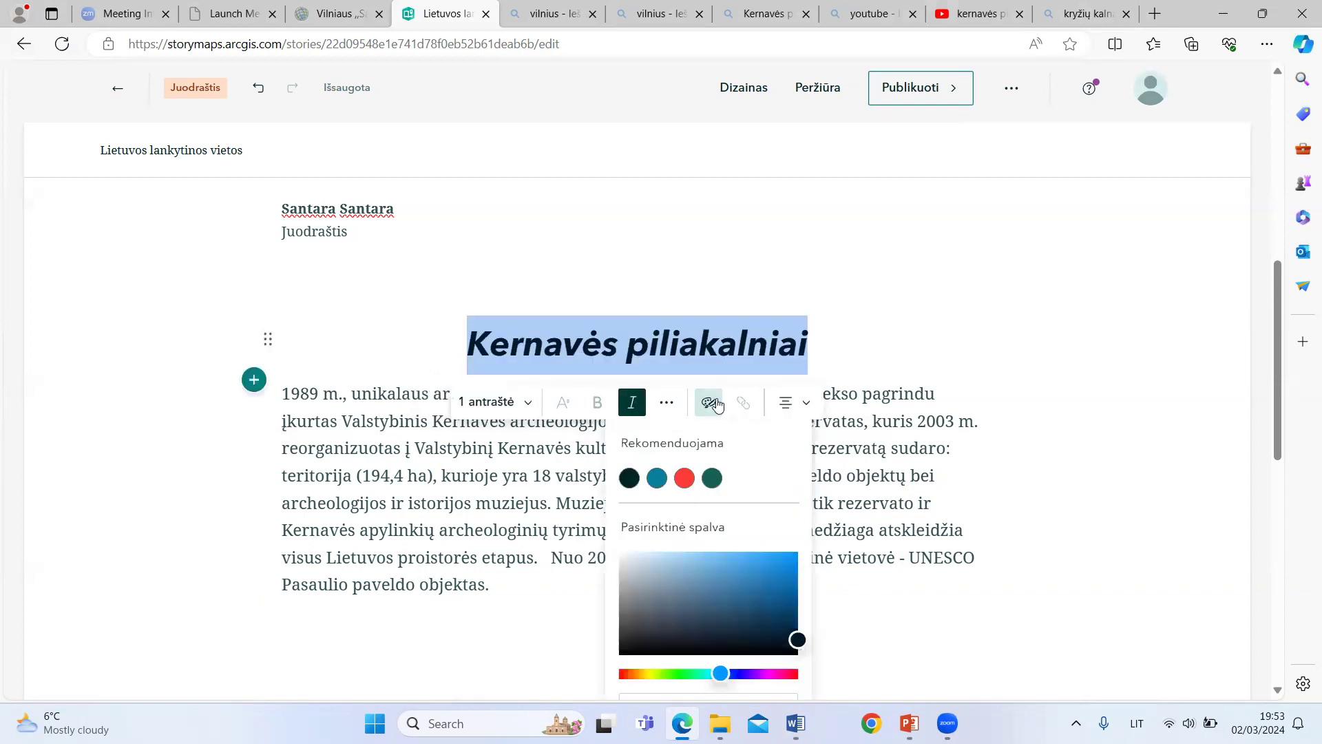
pyautogui.click(727, 582)
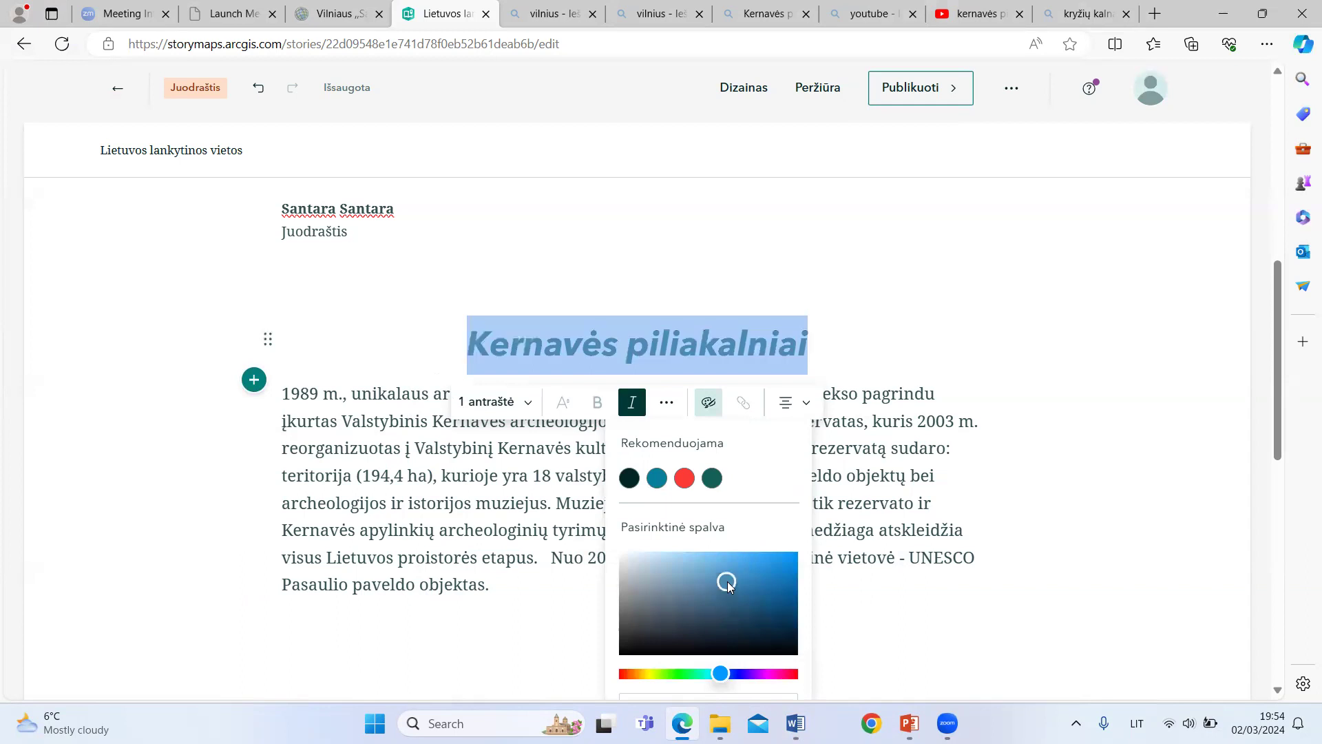
pyautogui.click(450, 332)
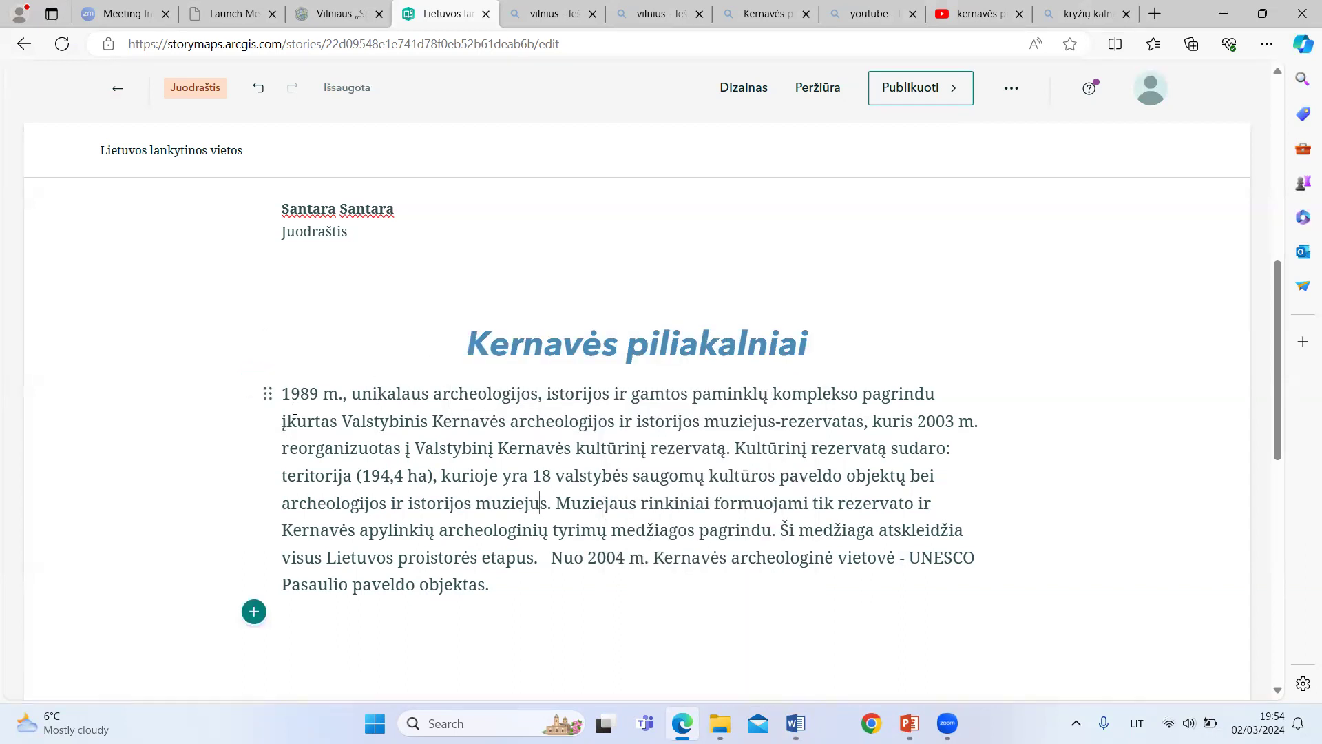
# Step: Centre the whole Kernavė paragraph below the heading and make it bold
pyautogui.moveTo(284, 394); pyautogui.dragTo(569, 585)
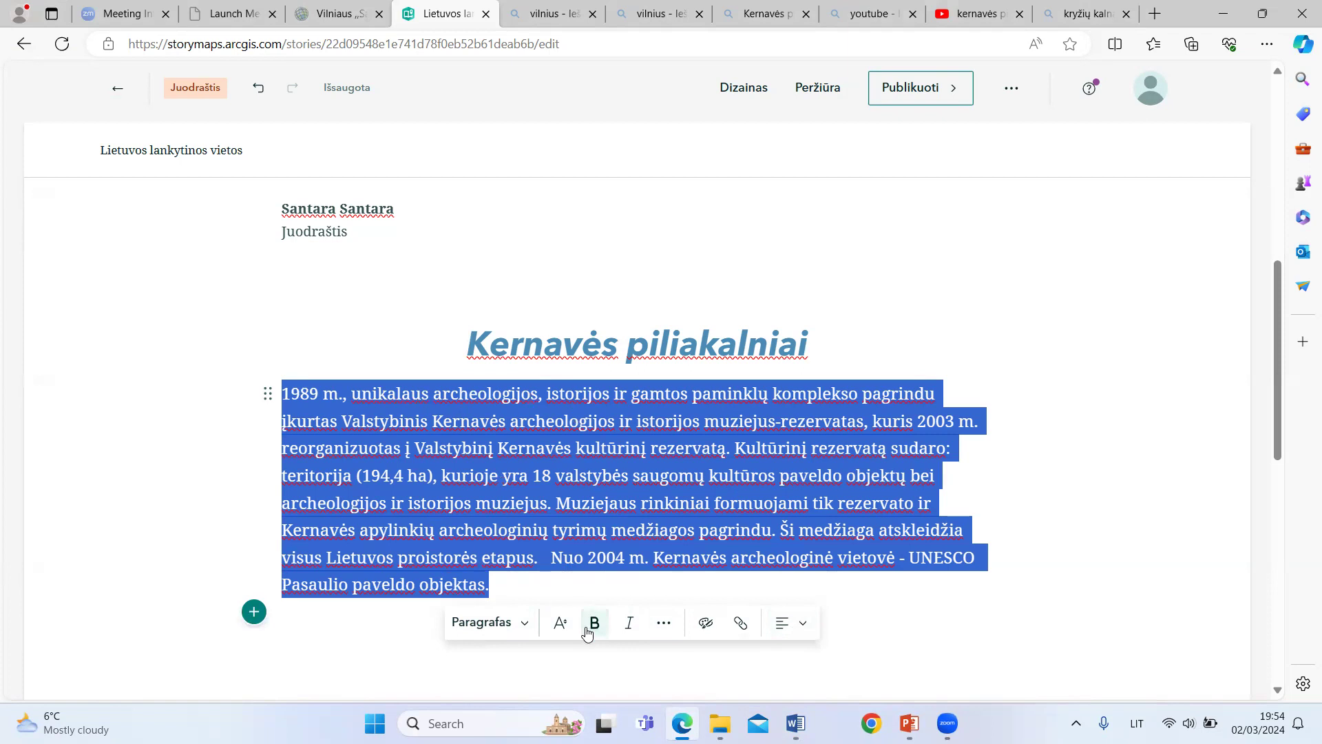
pyautogui.click(803, 628)
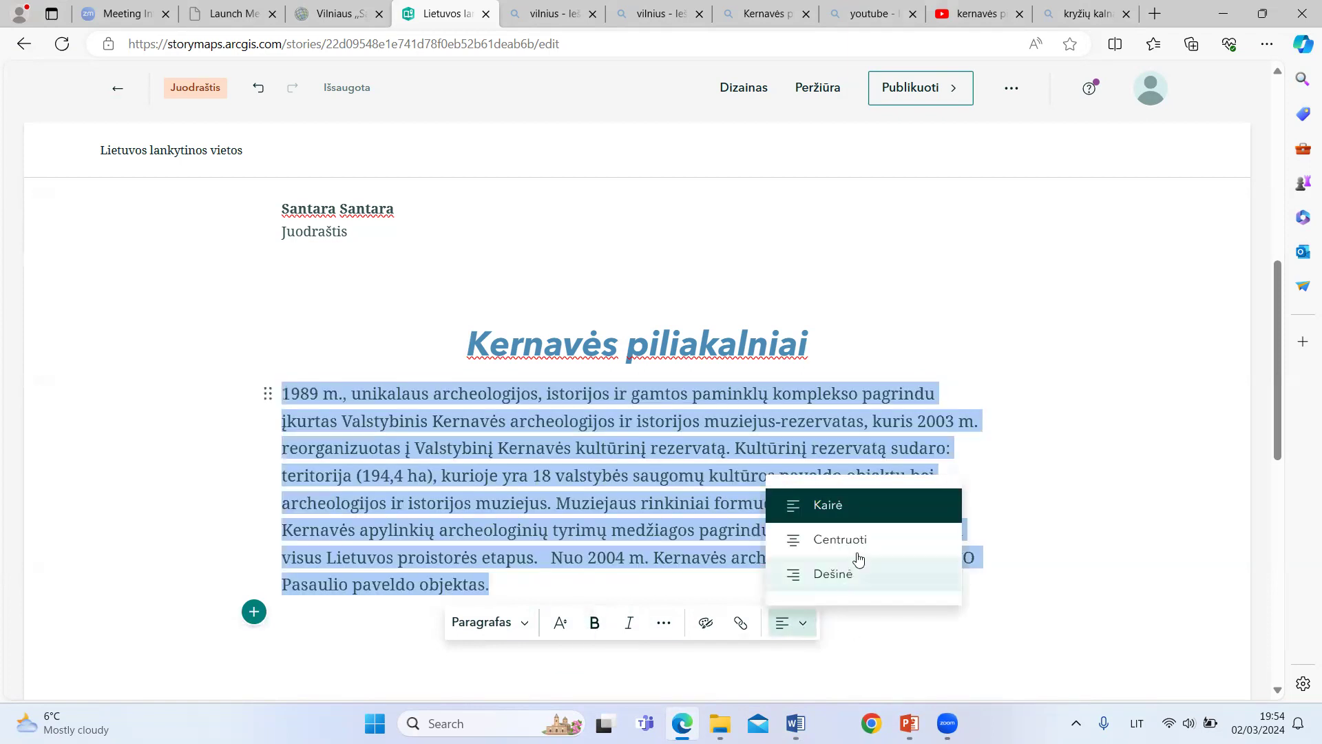
pyautogui.click(858, 544)
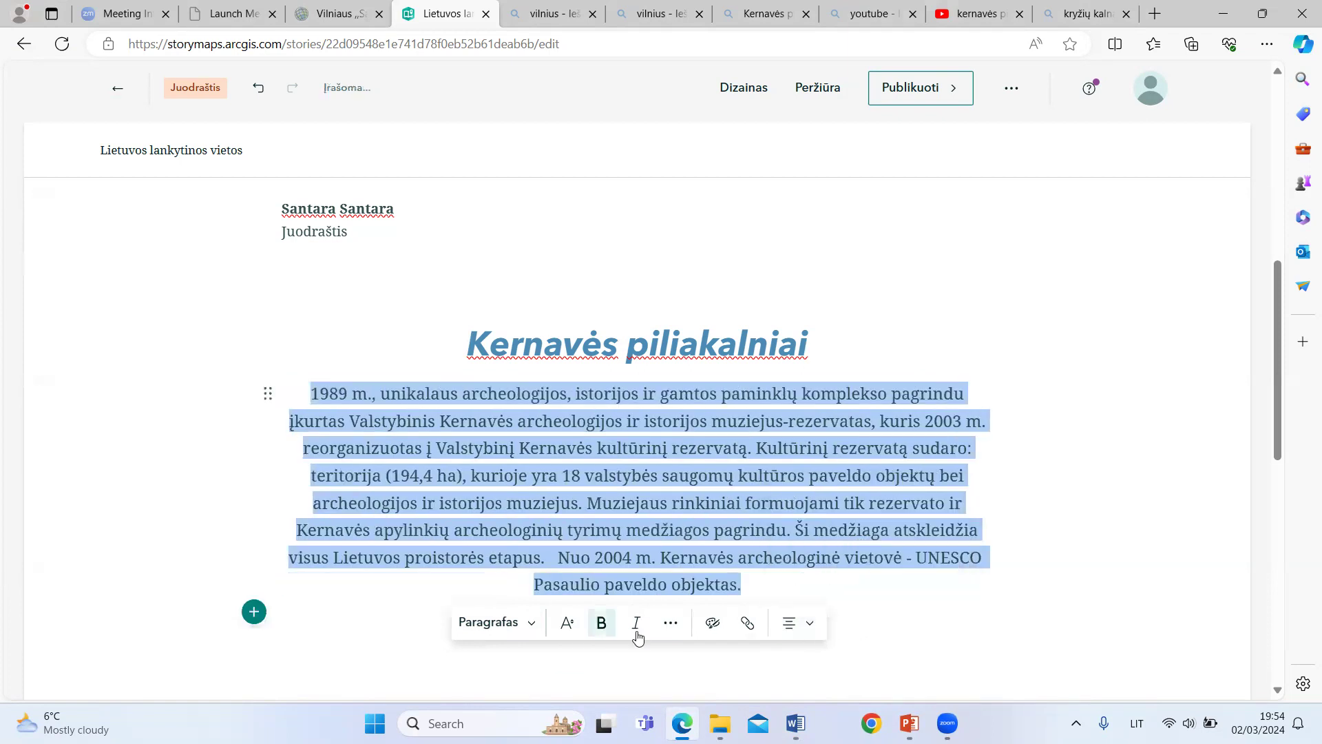
pyautogui.click(602, 622)
pyautogui.click(1095, 484)
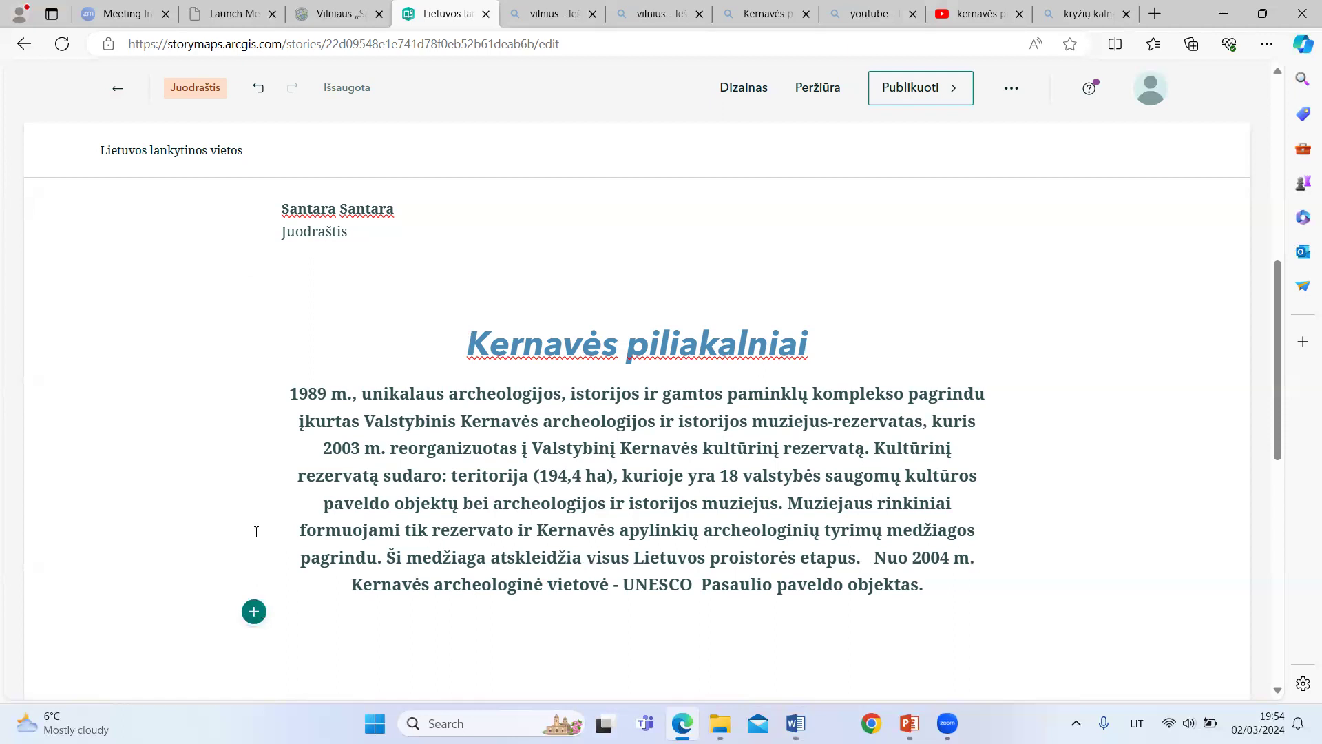
# Step: Insert a video block (Vaizdas) below the Kernavė paragraph and choose to add the video by link (Nuoroda)
pyautogui.scroll(-3, 256, 532)
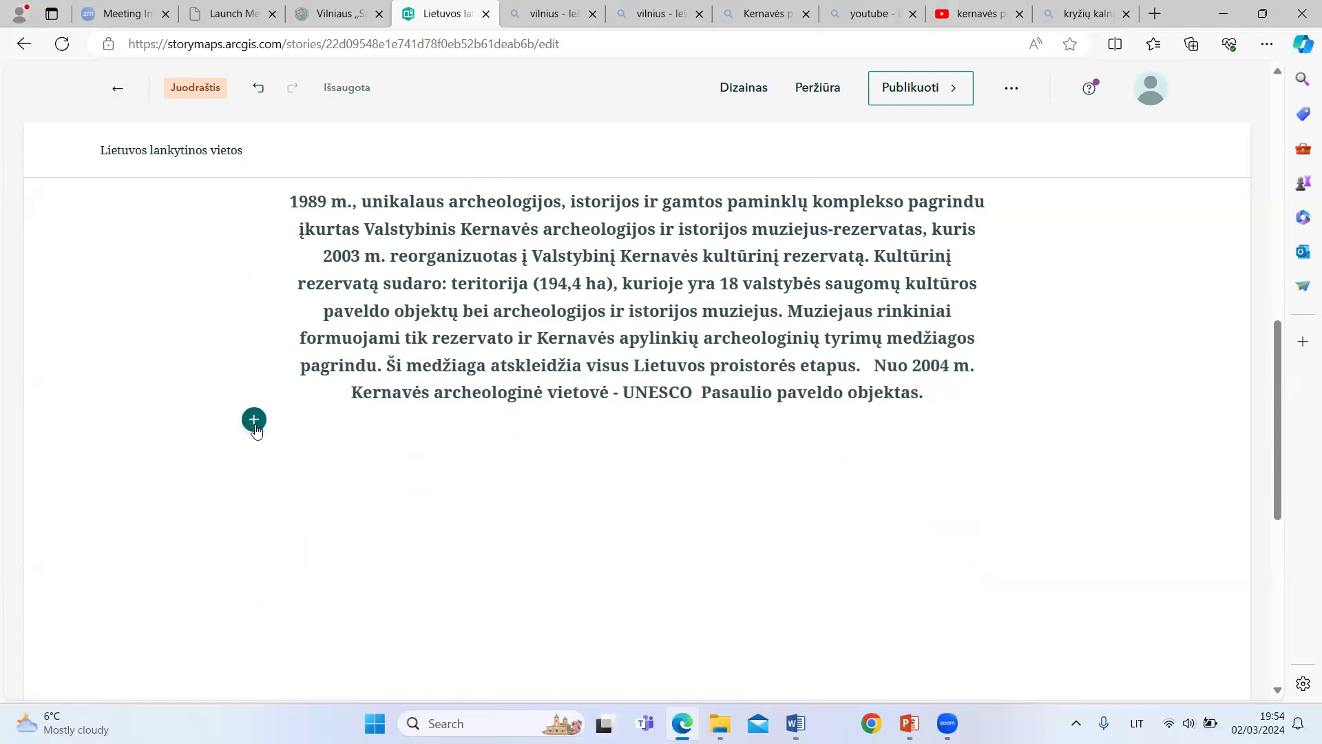
pyautogui.click(254, 421)
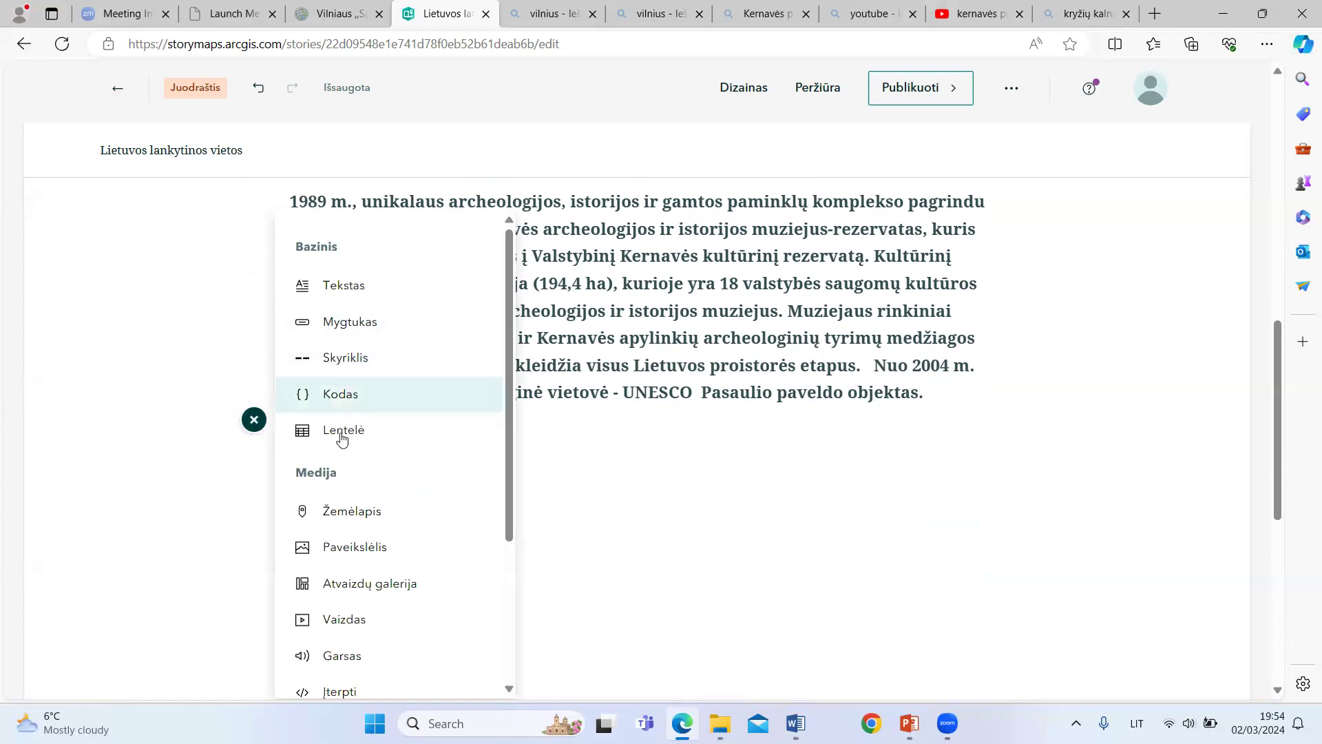
pyautogui.scroll(-1, 375, 544)
pyautogui.moveTo(348, 551)
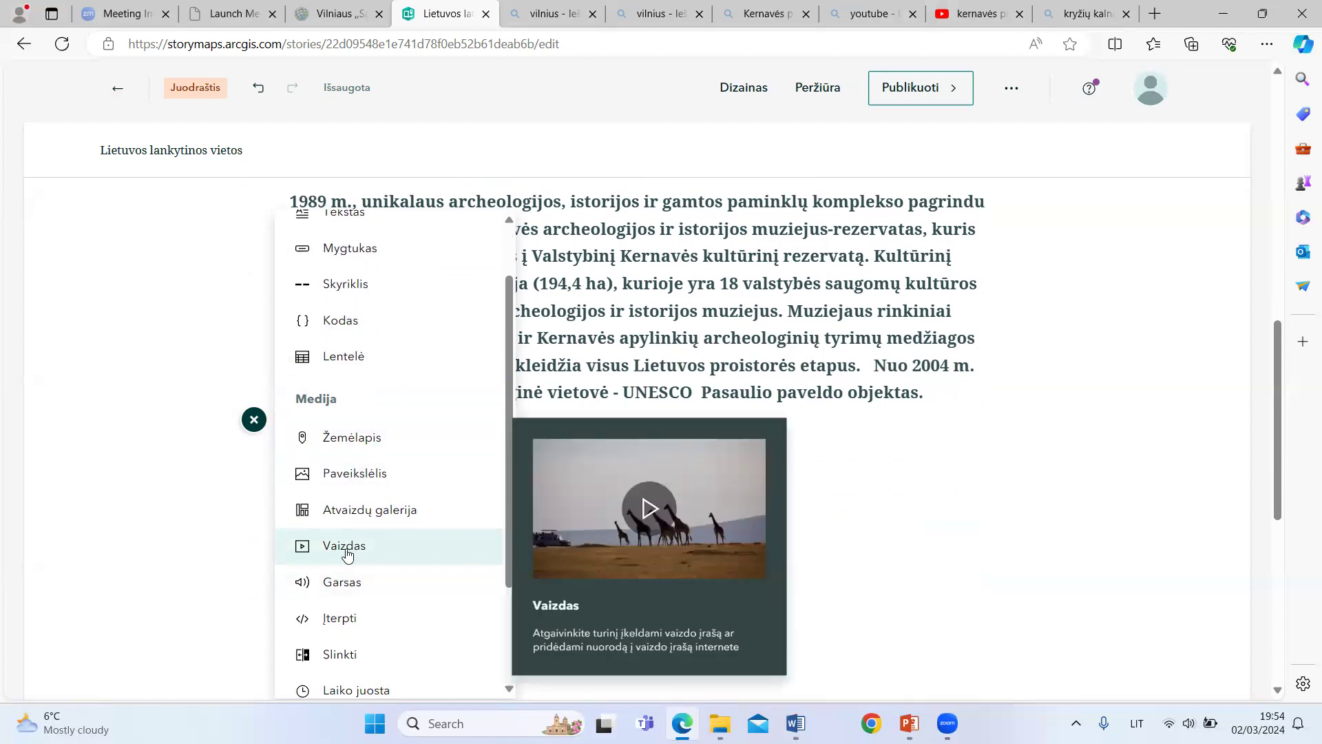
pyautogui.click(349, 547)
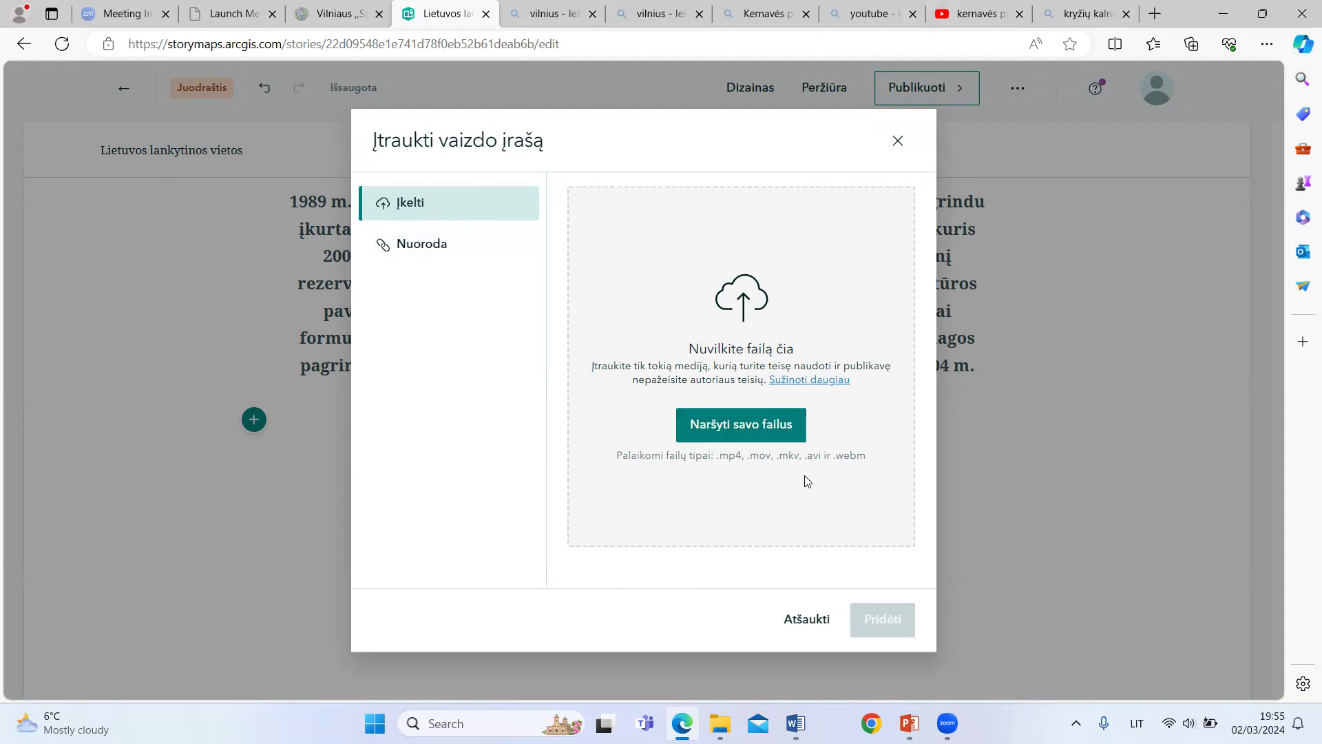
pyautogui.click(419, 247)
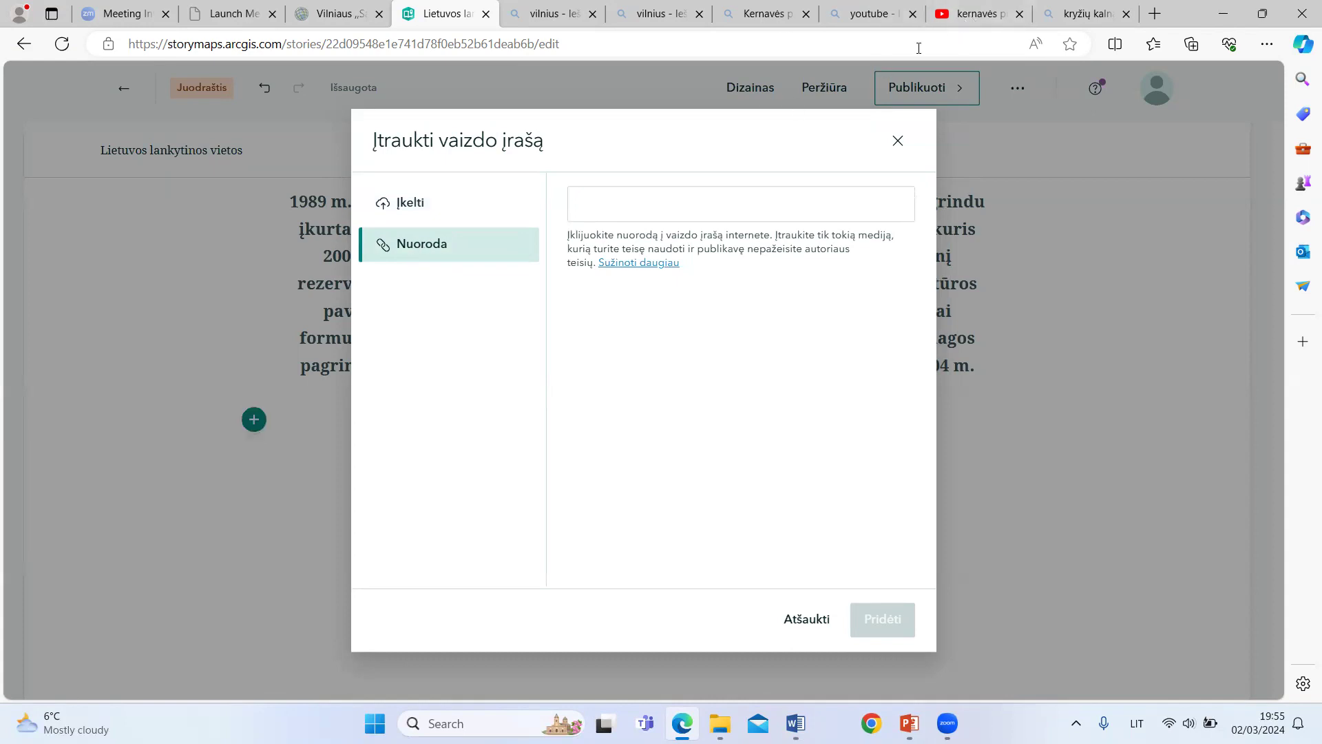
# Step: Switch to YouTube, open the virtual walk video "Vaizdas nuo Kernavės piliakalnių – archeologo akimis", pause it and copy its web address
pyautogui.click(969, 17)
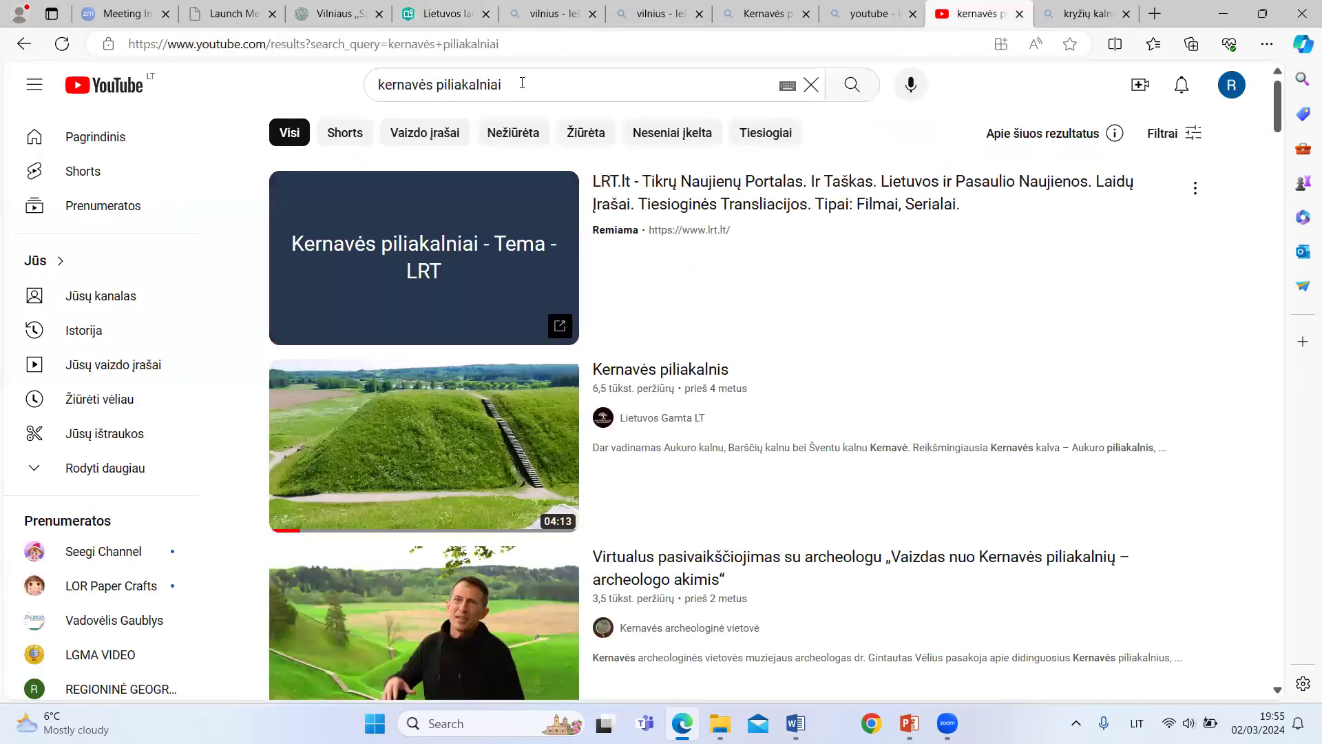
pyautogui.scroll(-5, 461, 406)
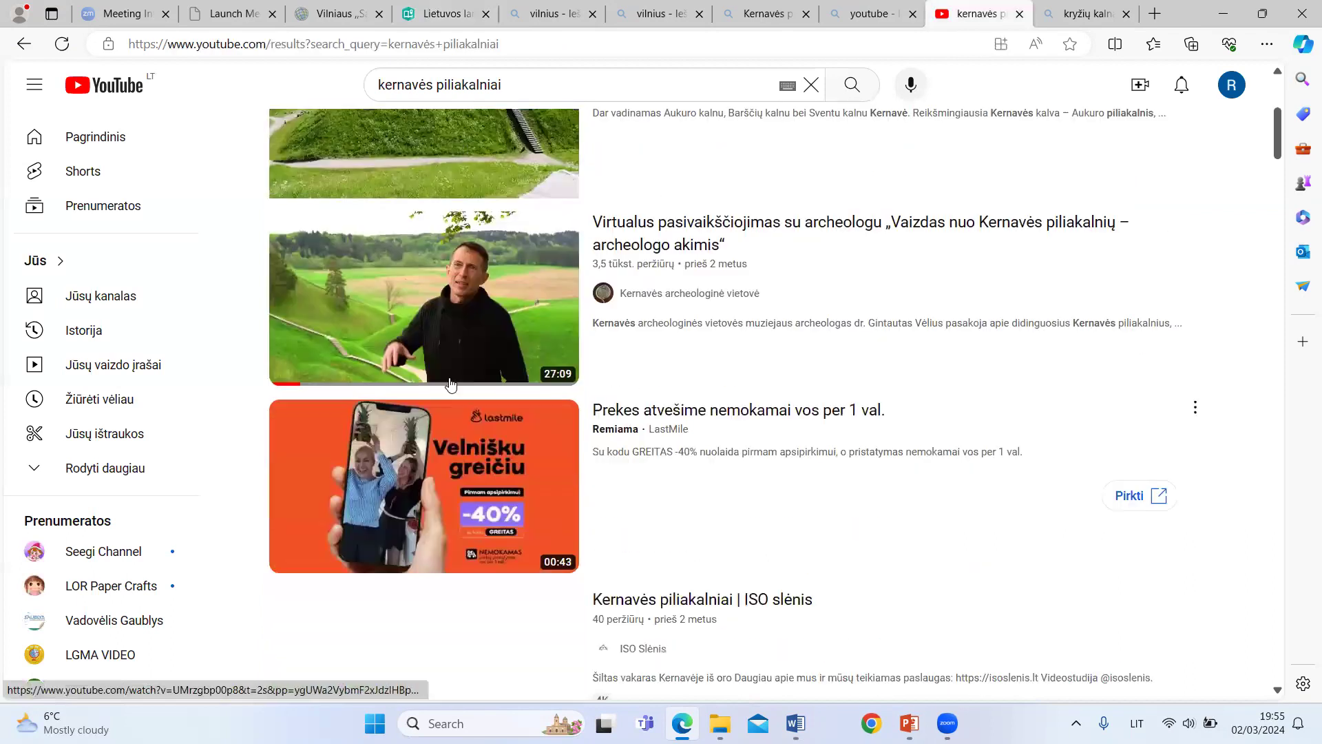
pyautogui.click(416, 234)
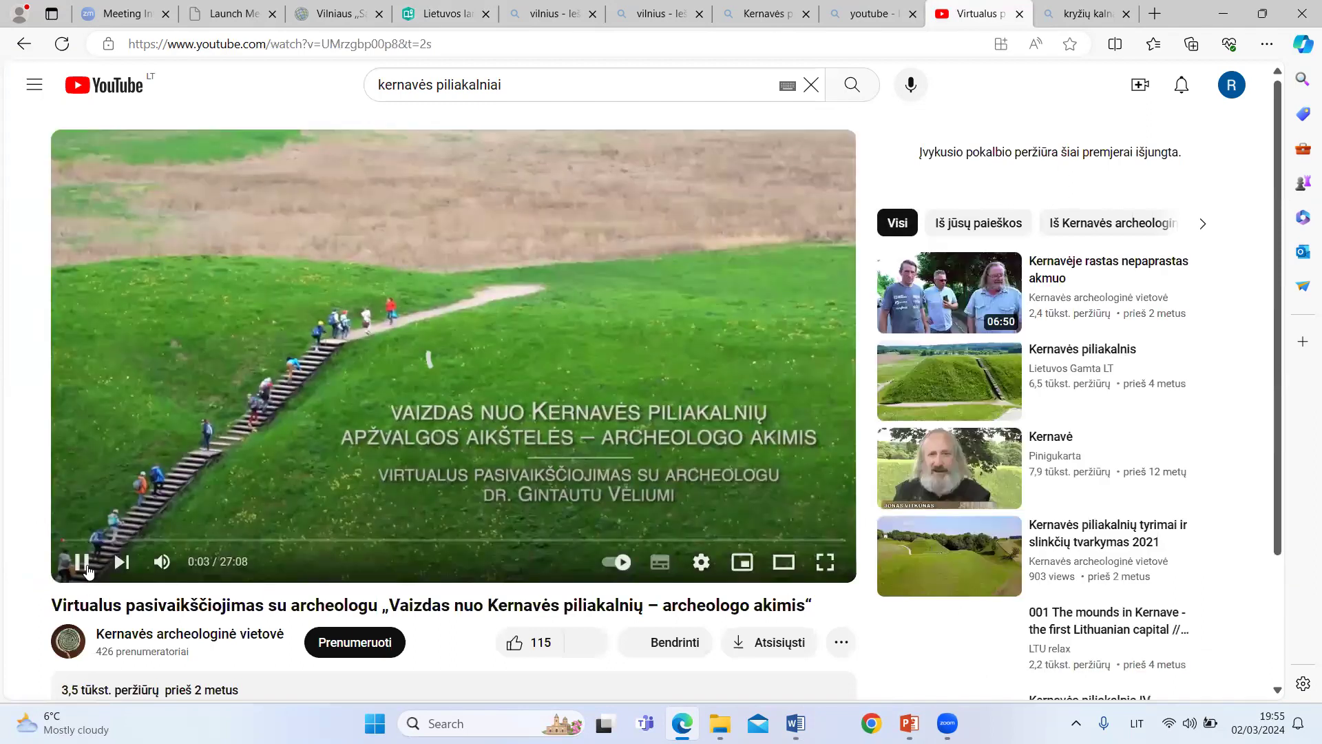
pyautogui.click(83, 563)
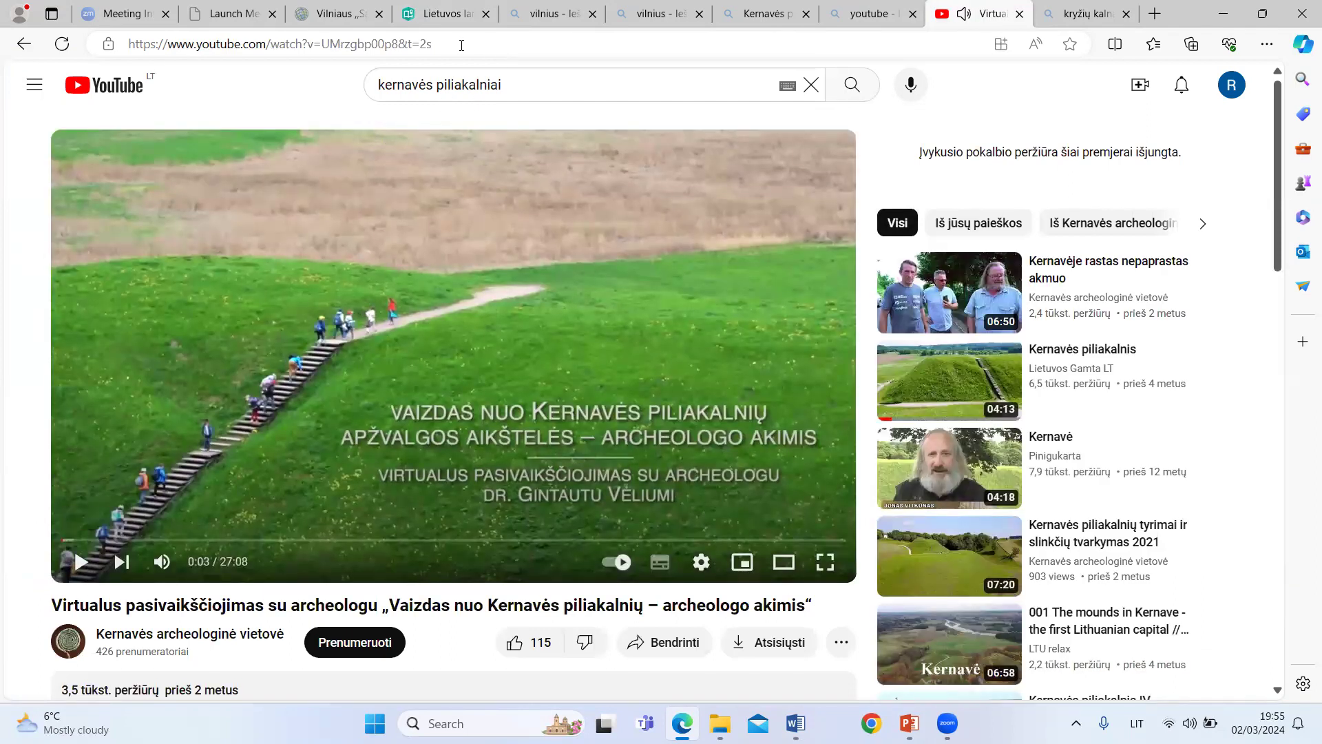
pyautogui.click(462, 45)
pyautogui.rightClick(375, 44)
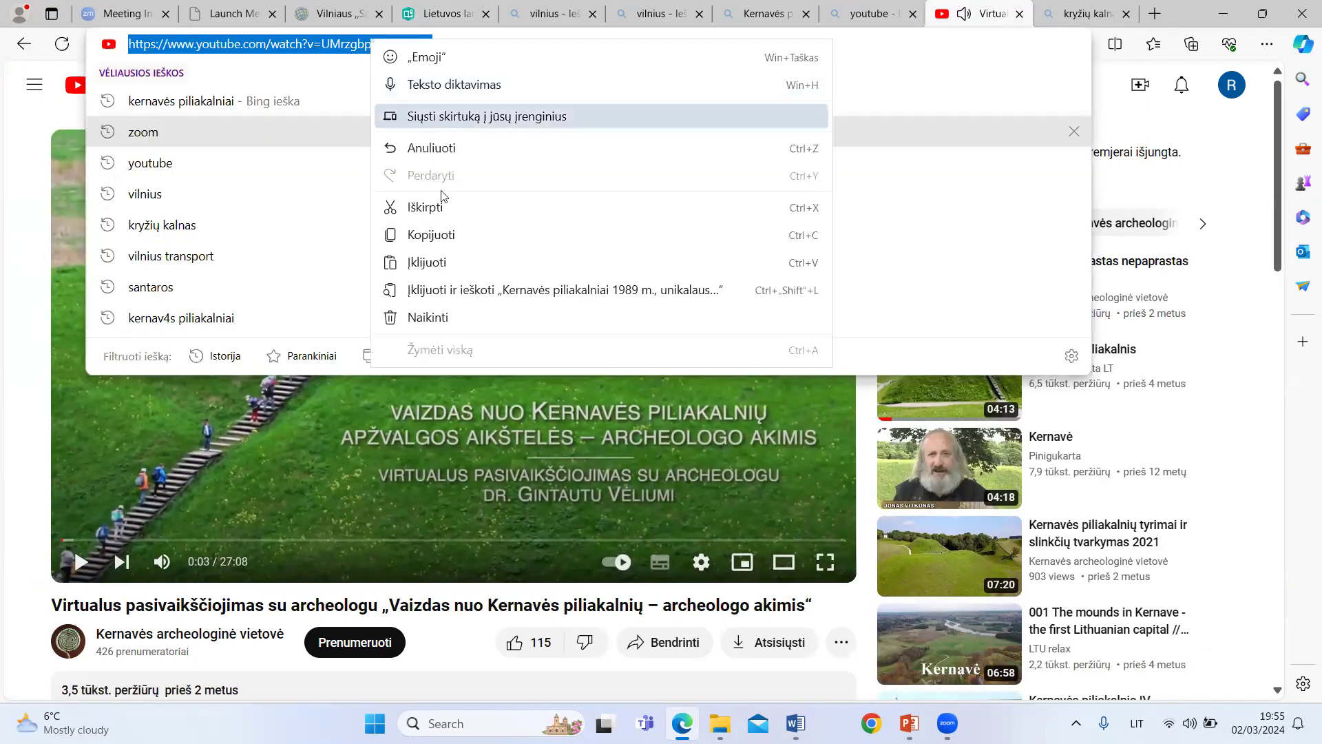
pyautogui.click(428, 237)
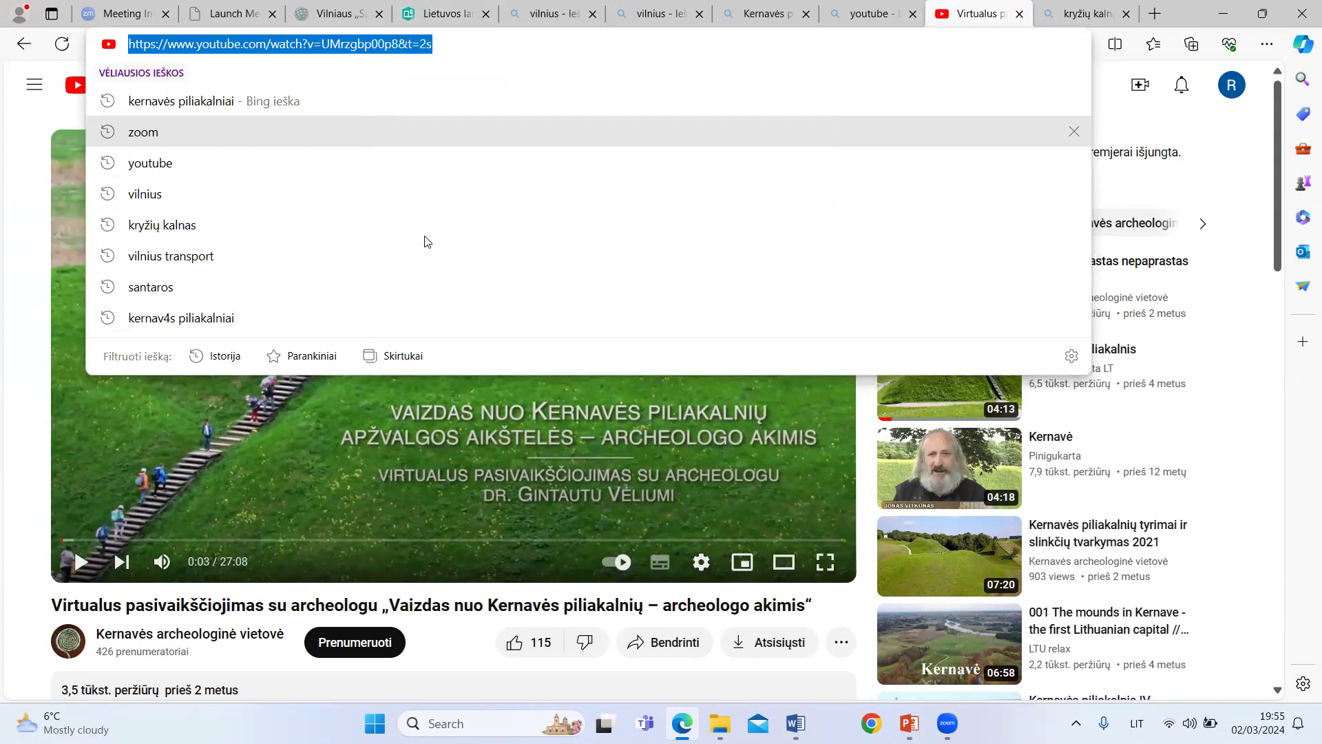
# Step: Return to the story, paste the copied YouTube address as the video link and add the video
pyautogui.click(418, 18)
pyautogui.rightClick(614, 204)
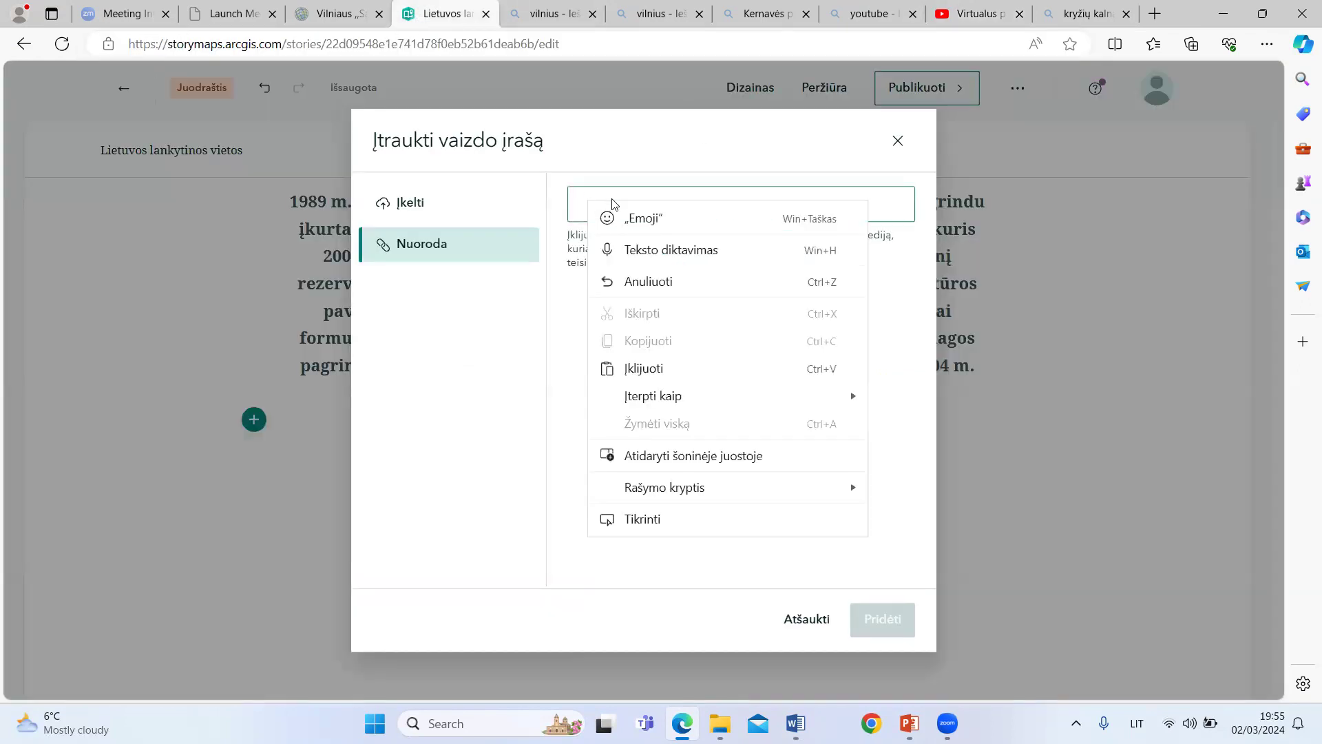
pyautogui.click(653, 370)
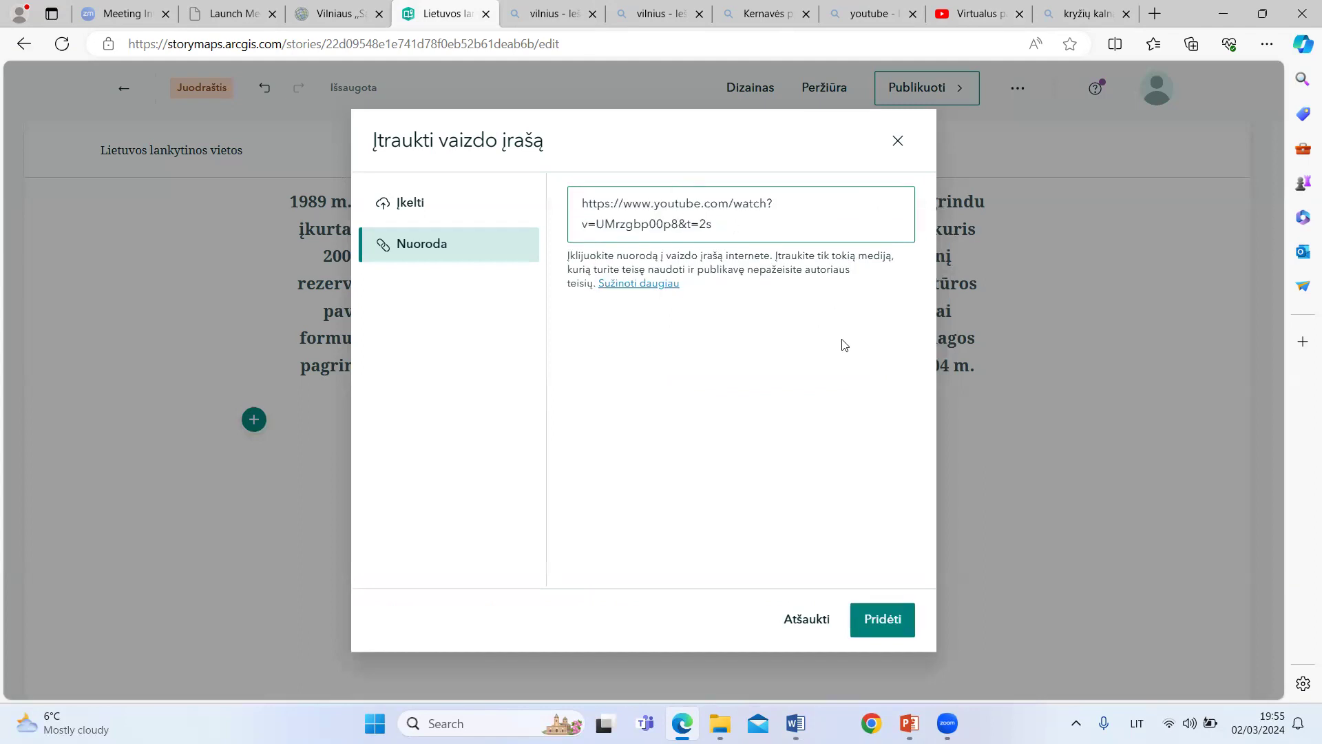
pyautogui.click(893, 624)
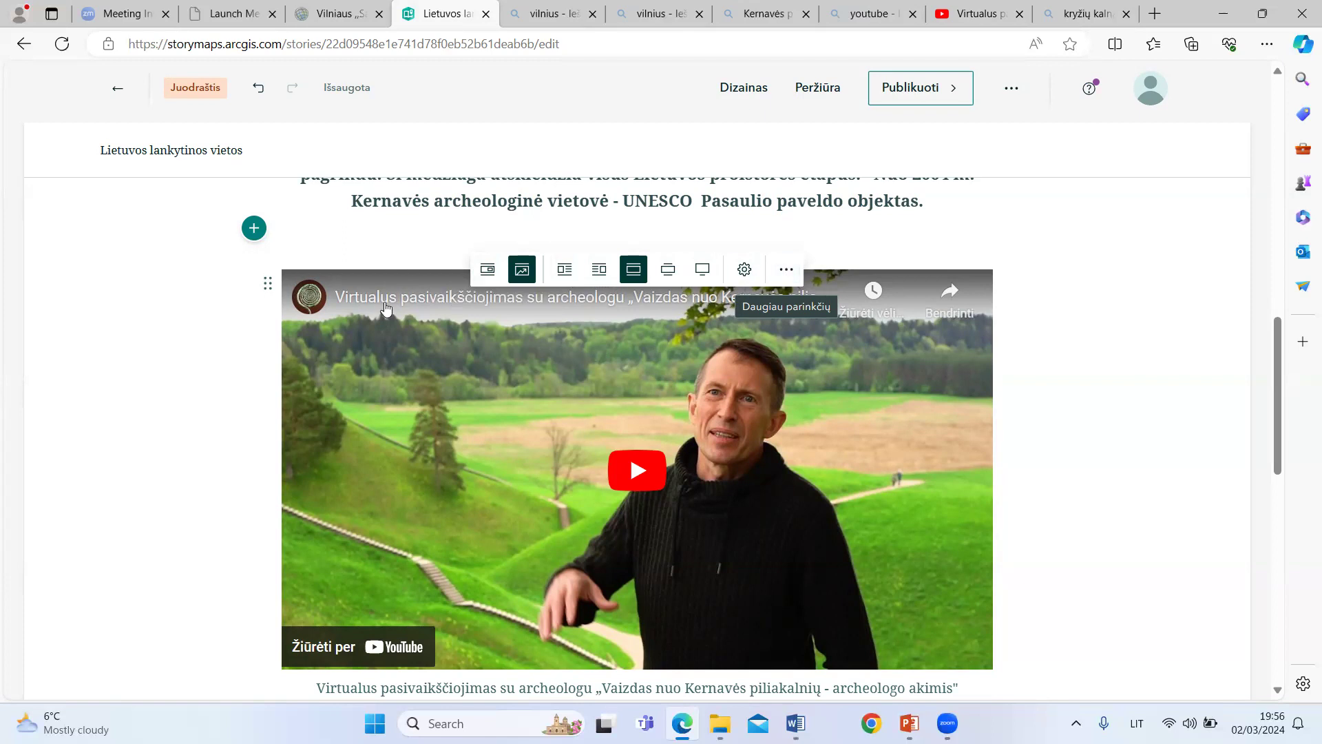
# Step: Try the card display and the left and right floating placements for the embedded video, restoring its original centred layout
pyautogui.click(487, 270)
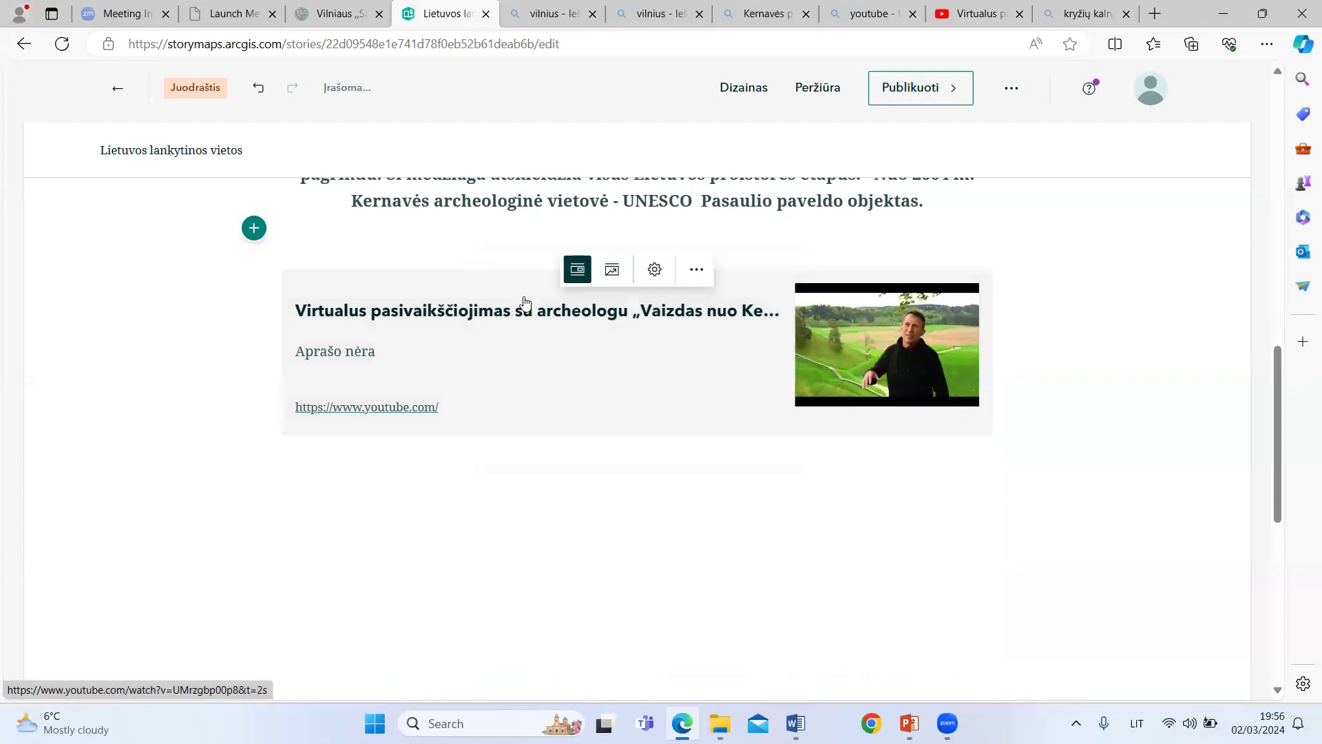
pyautogui.click(611, 270)
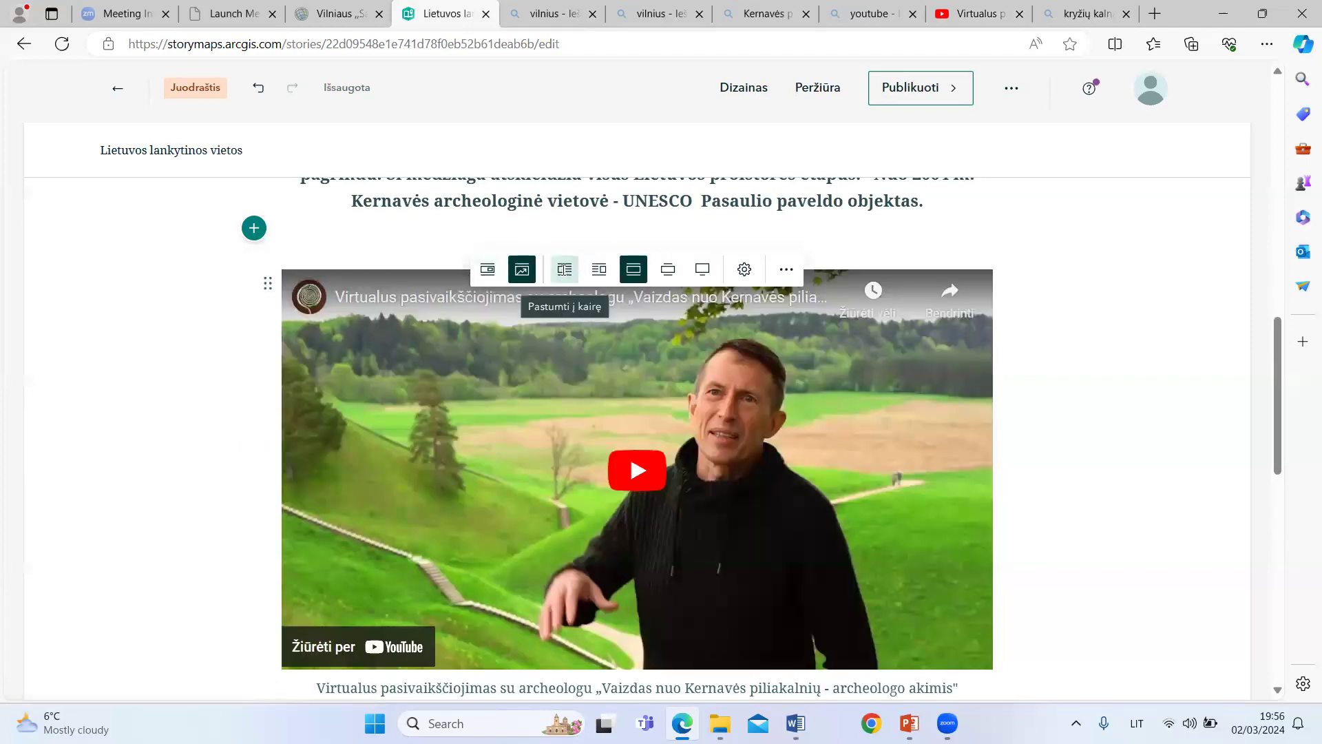
pyautogui.click(564, 270)
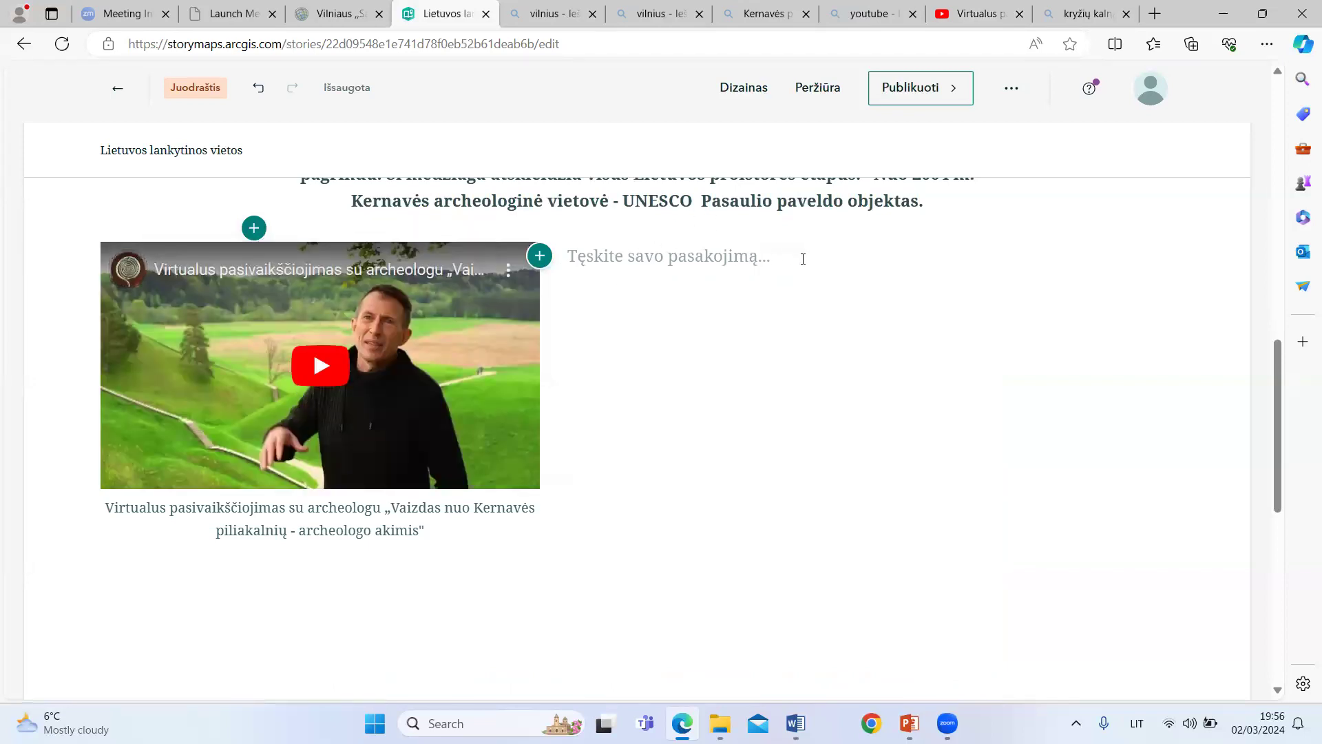
pyautogui.moveTo(445, 261)
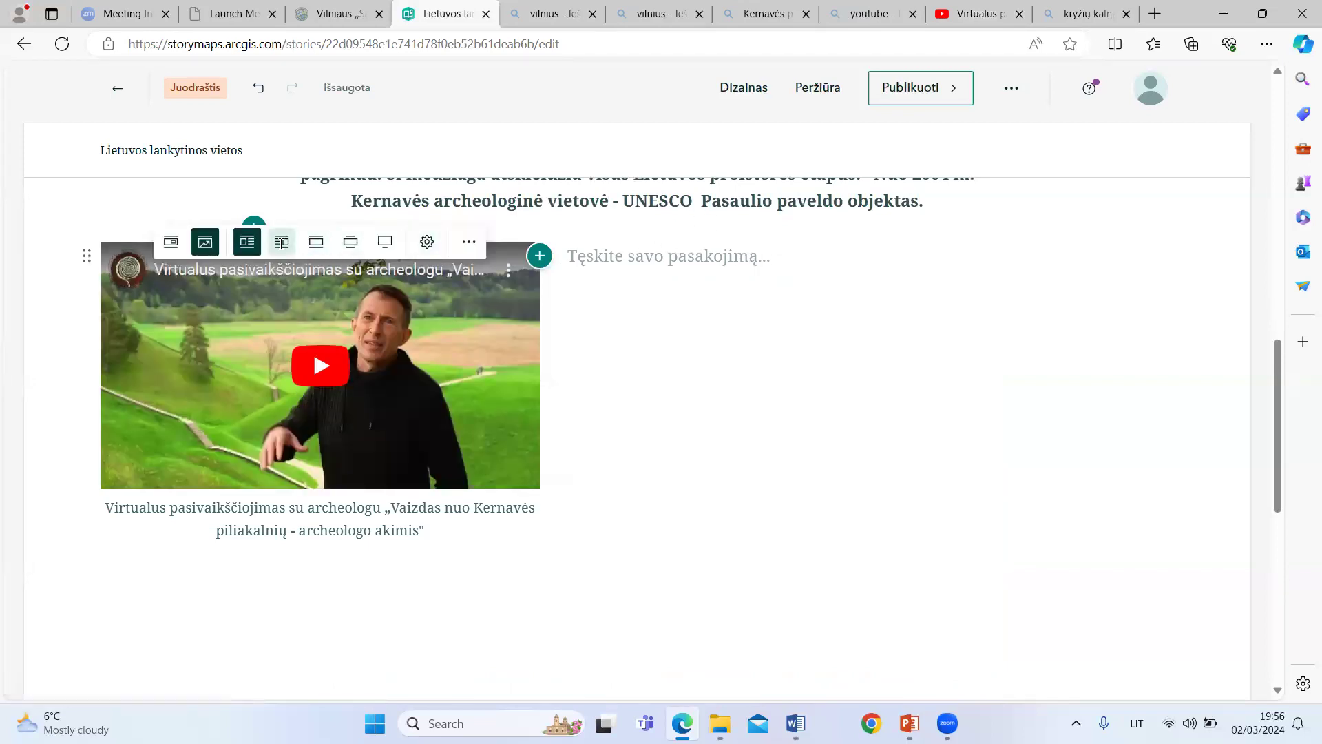
pyautogui.click(283, 242)
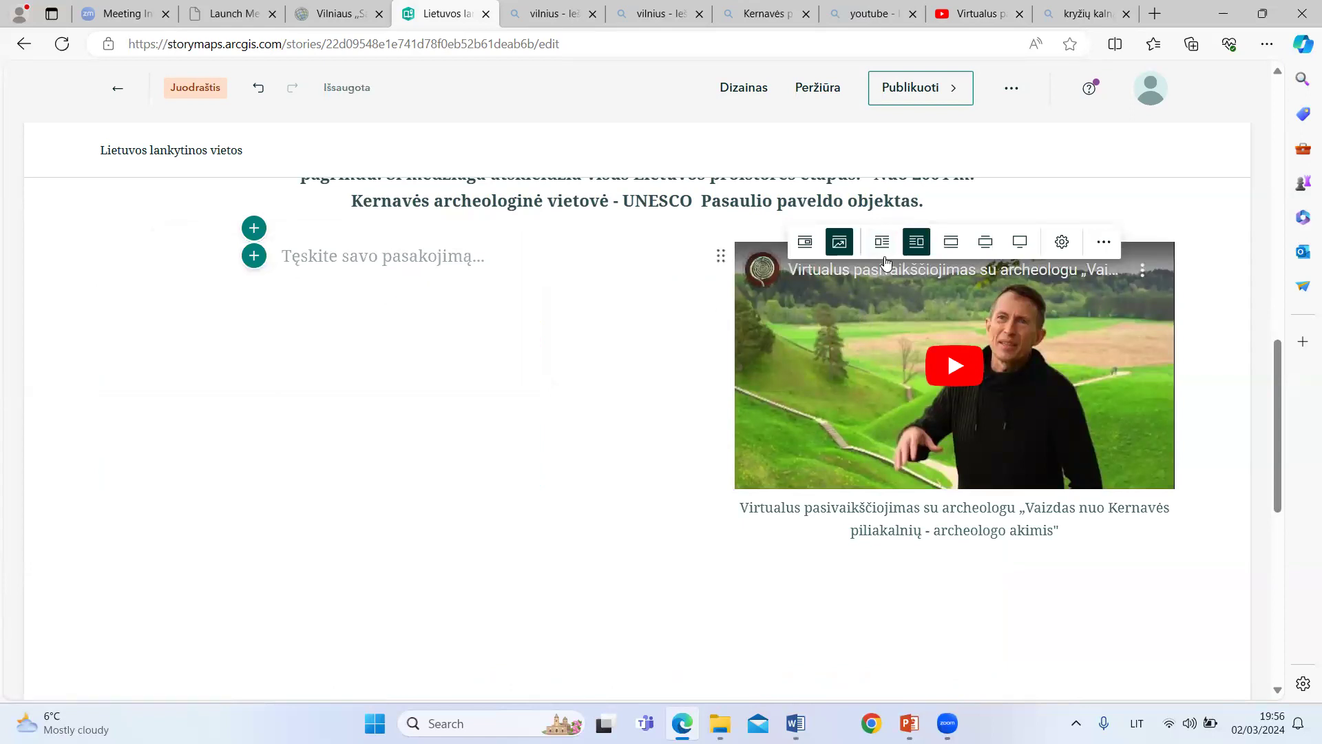
pyautogui.click(951, 248)
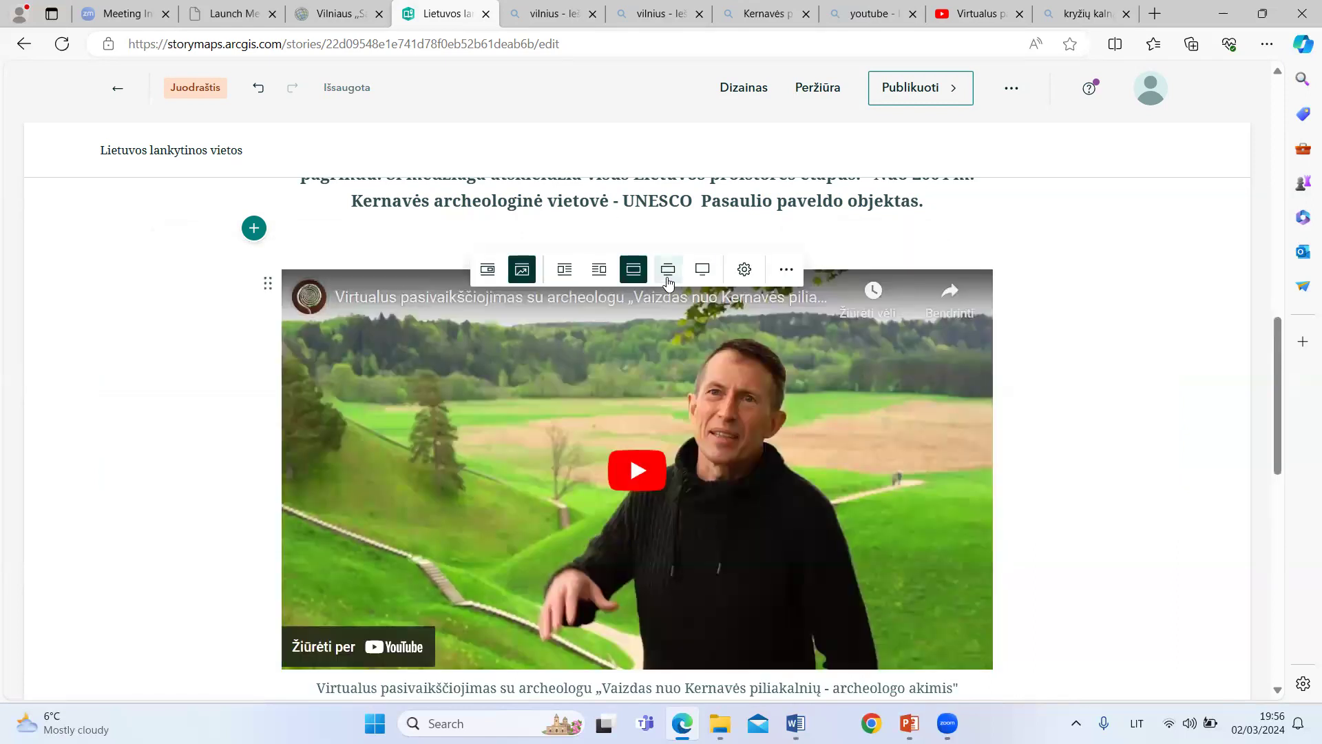
# Step: Set the embedded video to the widest display size and look over its extra options and embed settings
pyautogui.click(668, 271)
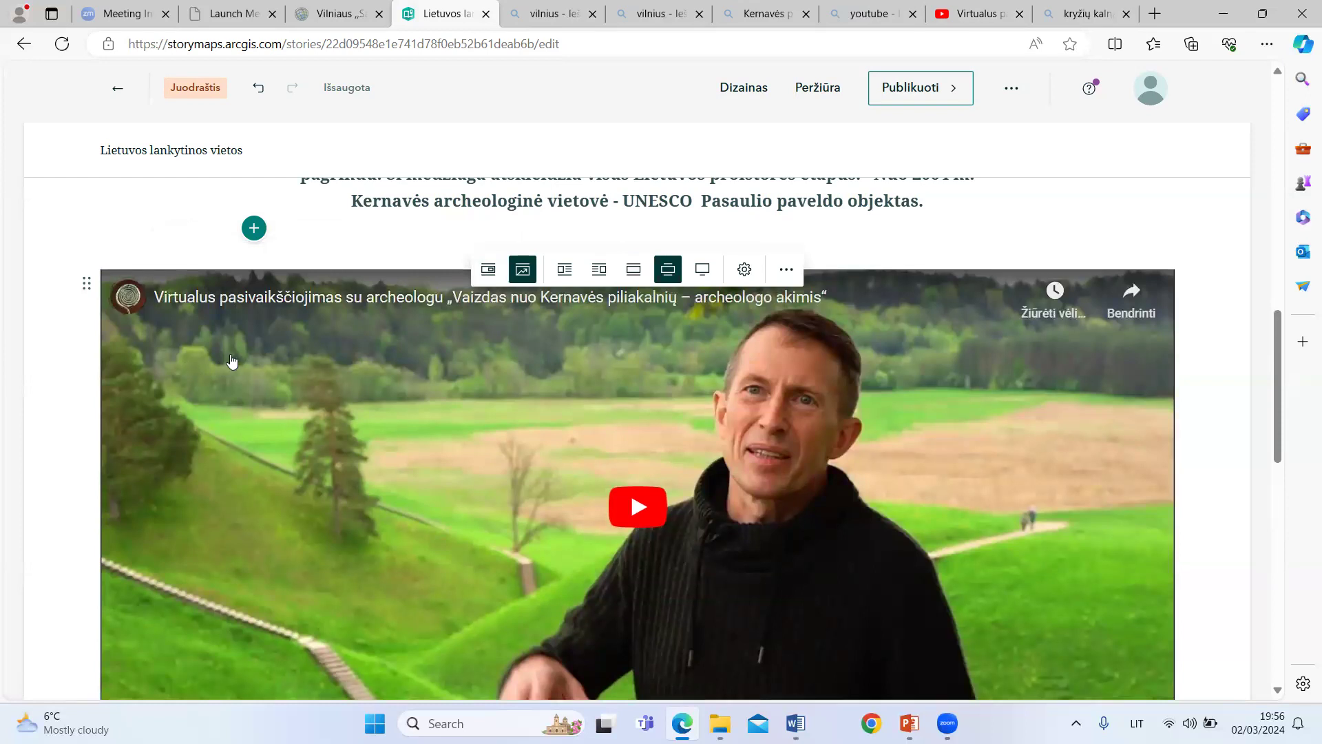
pyautogui.click(703, 271)
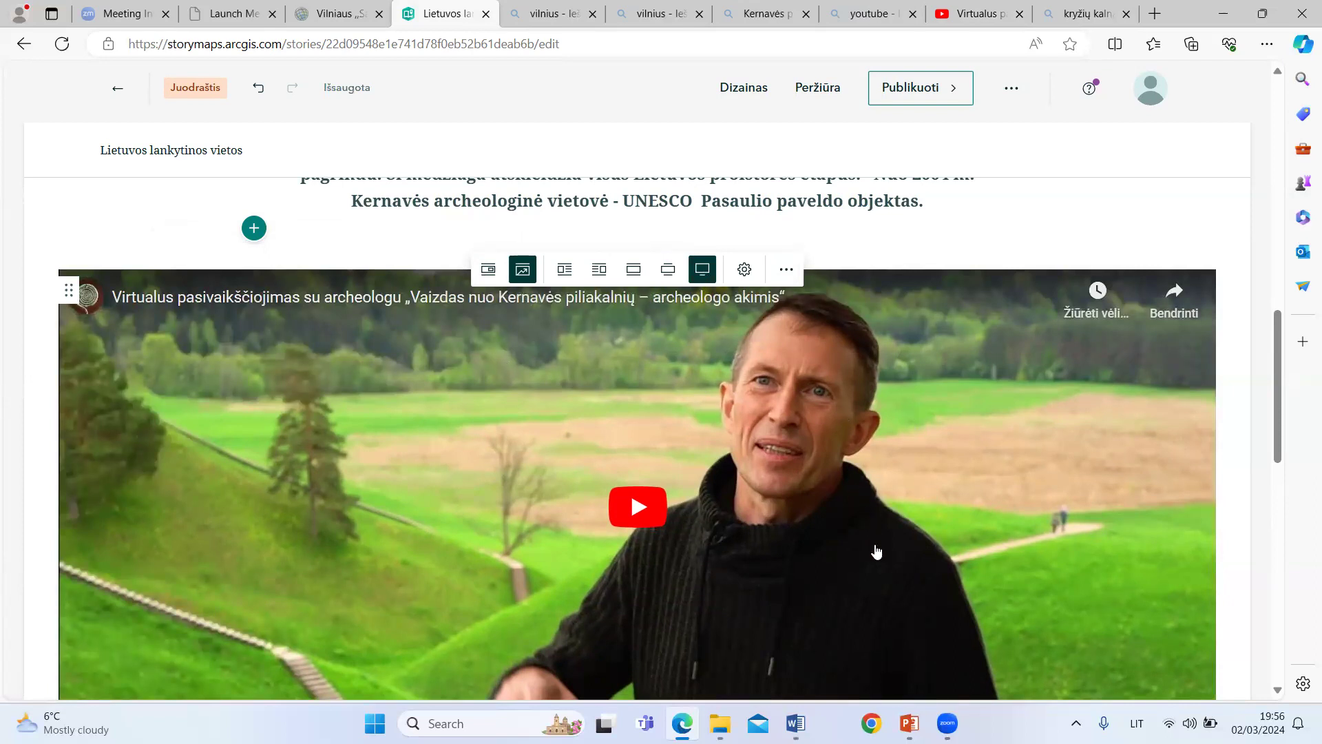
pyautogui.click(787, 270)
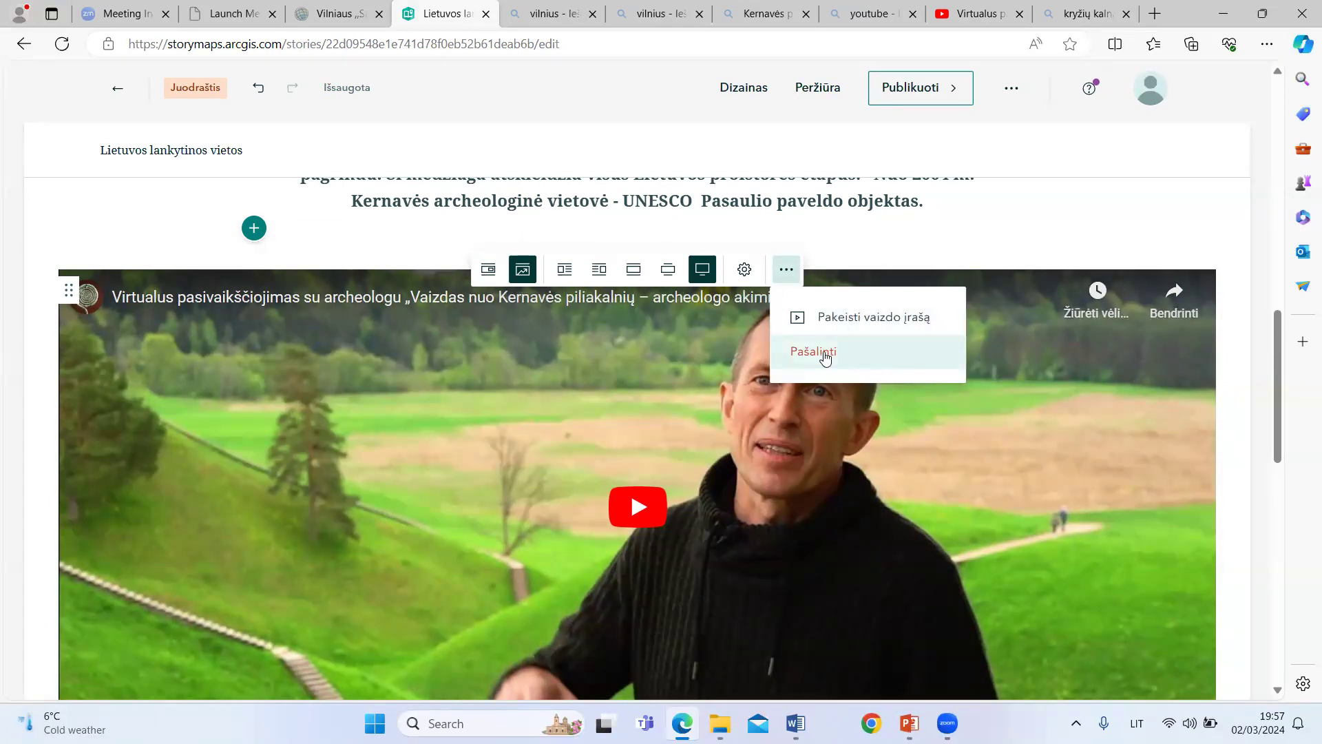
pyautogui.click(745, 270)
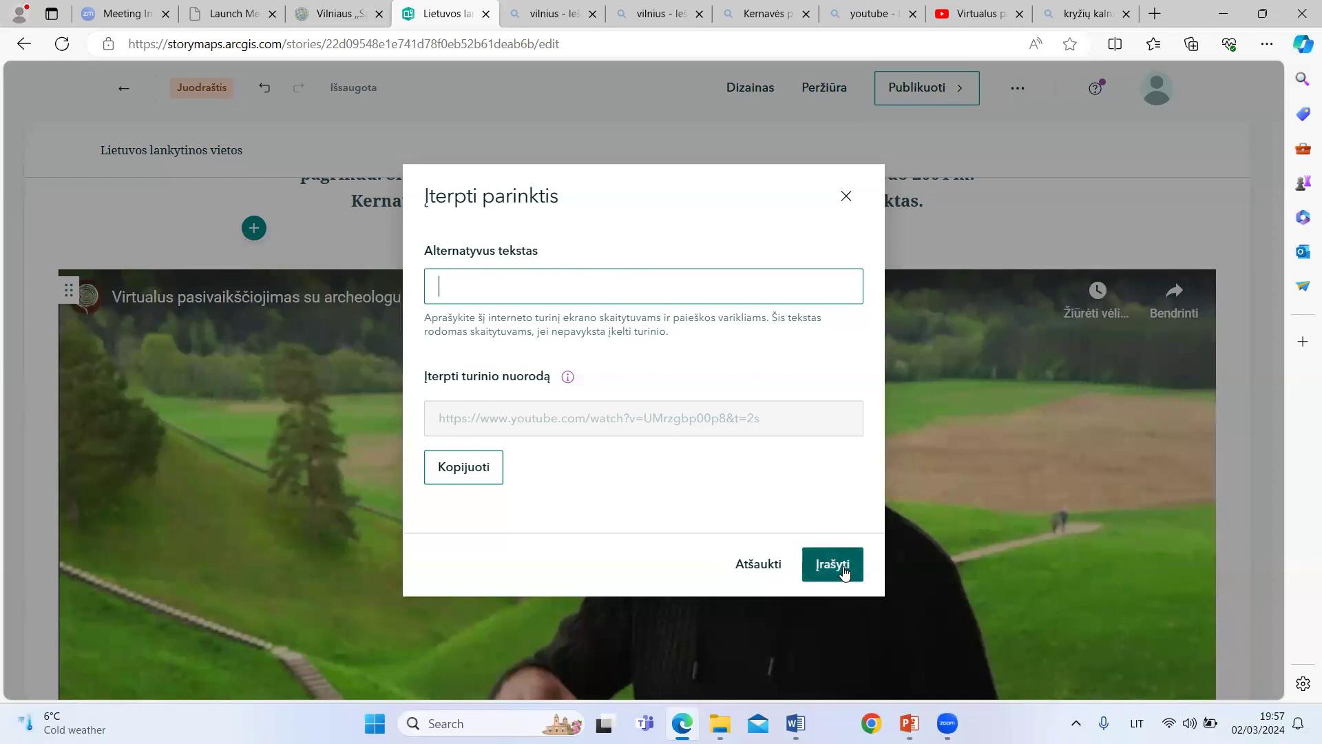
pyautogui.click(847, 196)
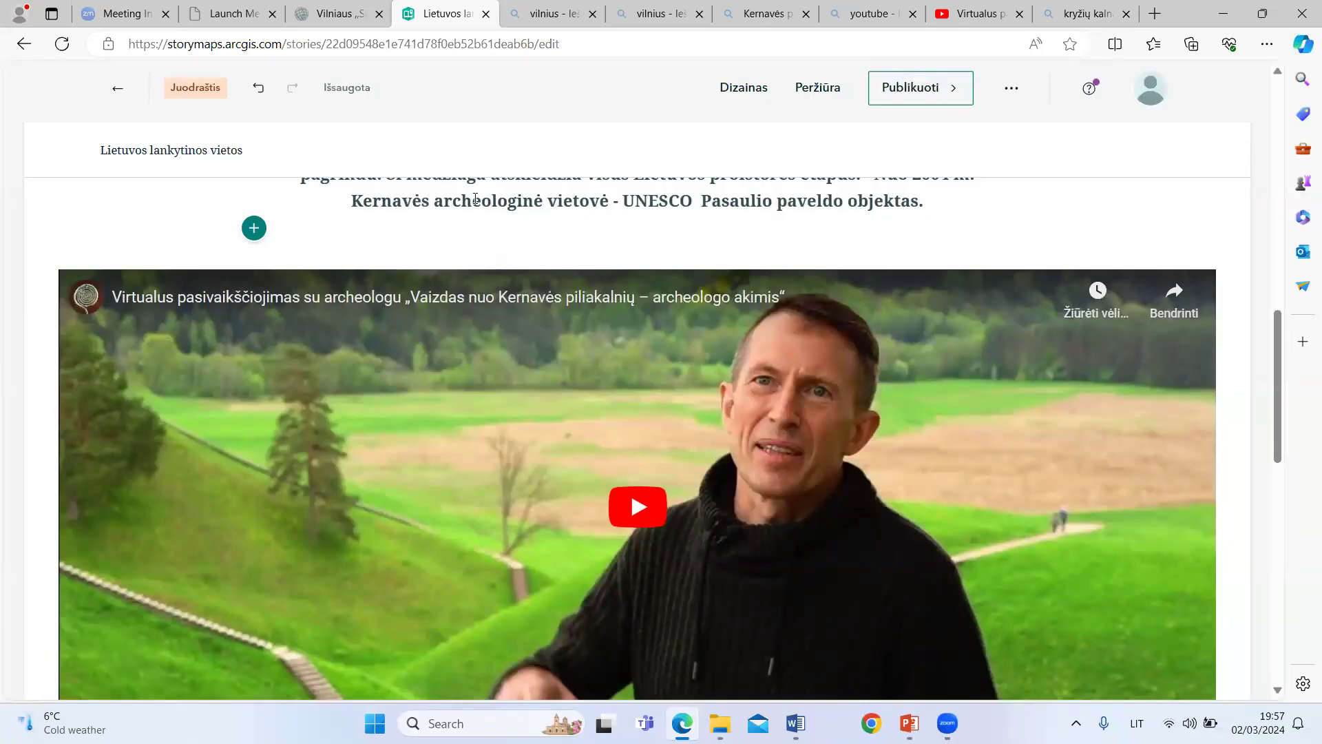
# Step: Insert a map tour (Žemėlapio turas) below the video, started from scratch with the guided map-focused layout (Orientuotas į žemėlapį)
pyautogui.scroll(-4, 335, 306)
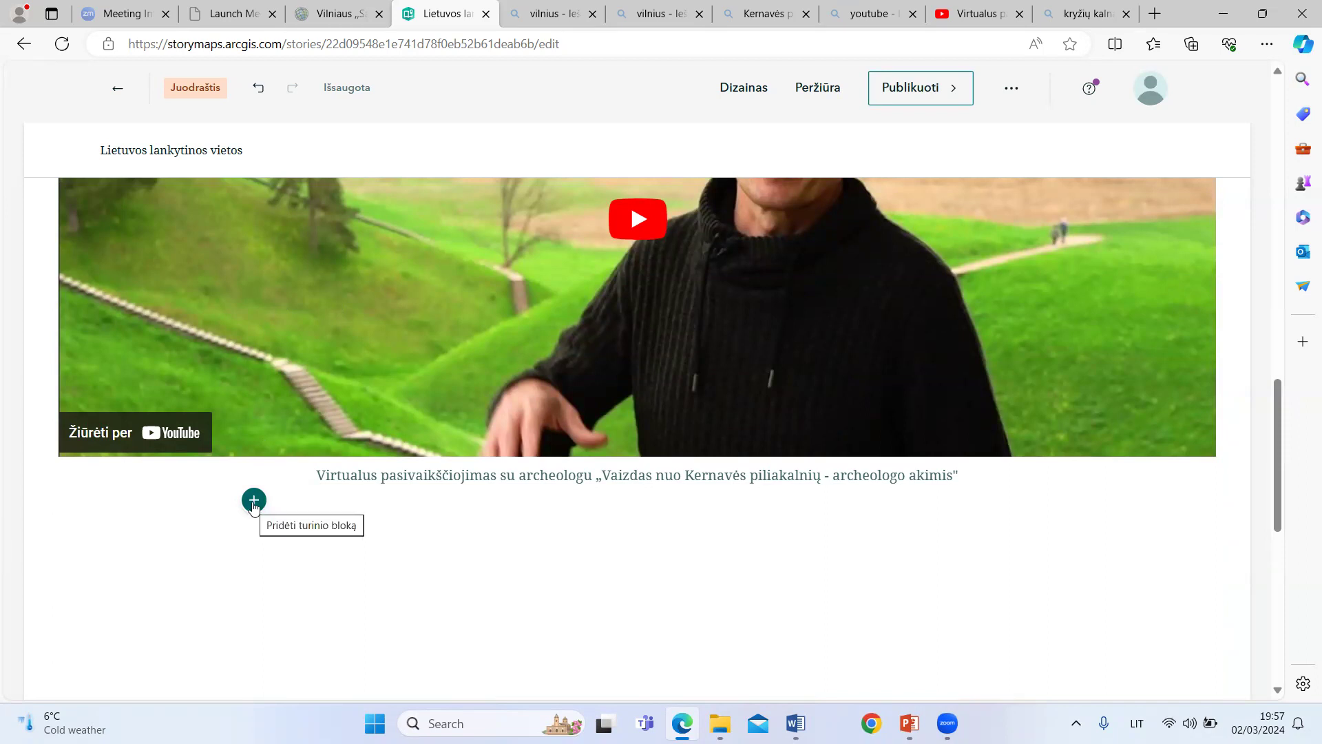
pyautogui.click(254, 502)
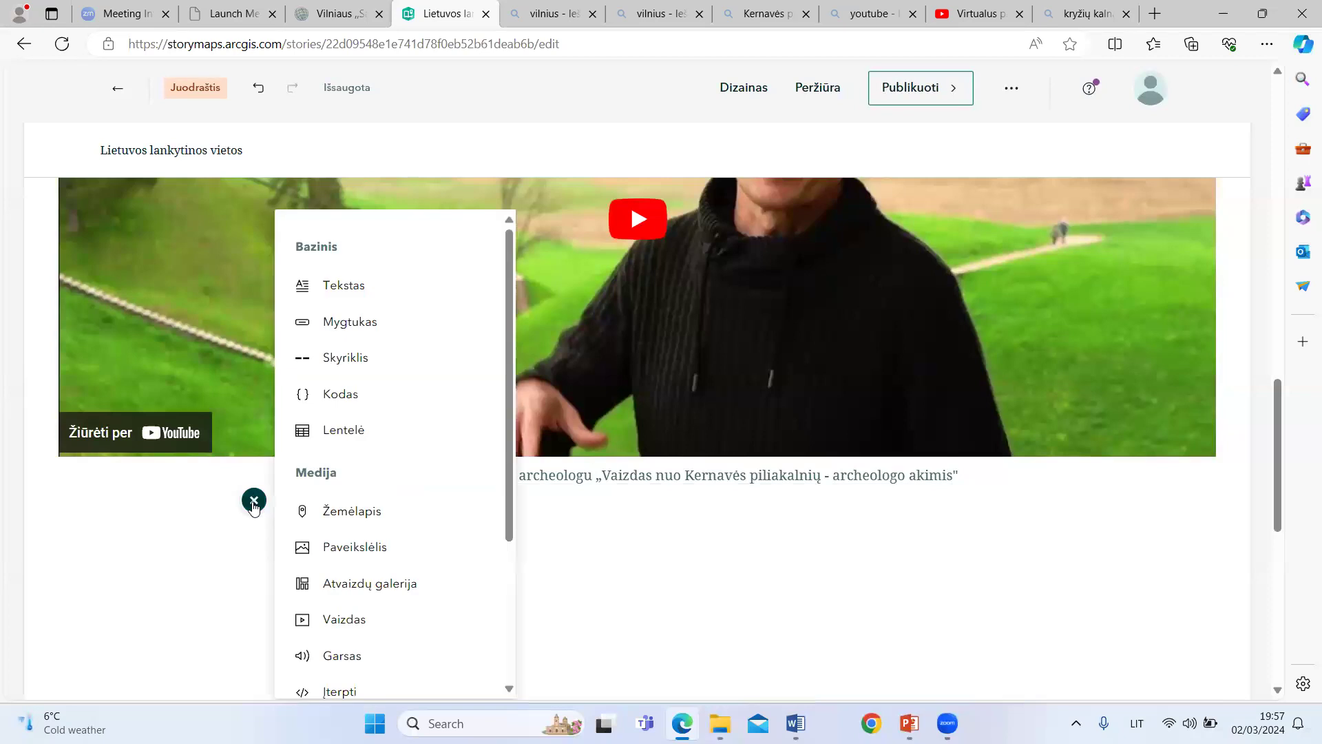
pyautogui.scroll(-3, 339, 443)
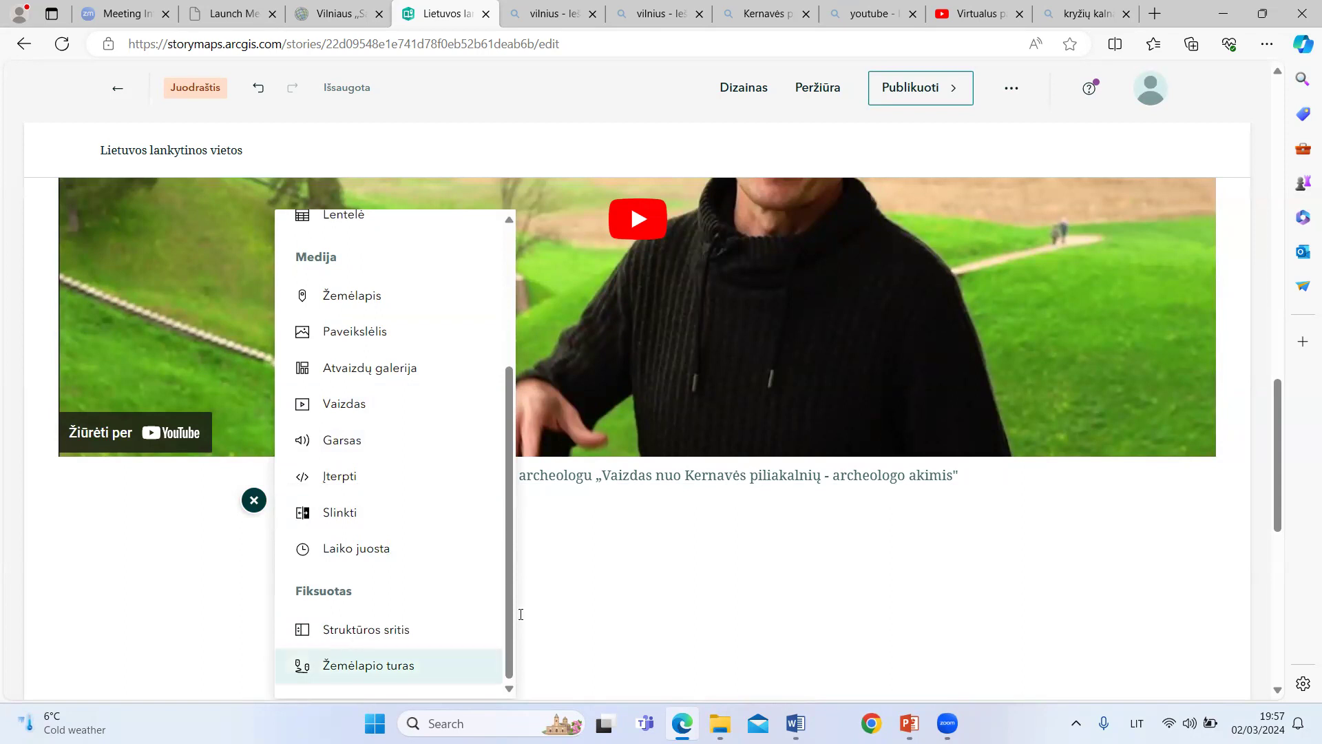
pyautogui.press('Return')
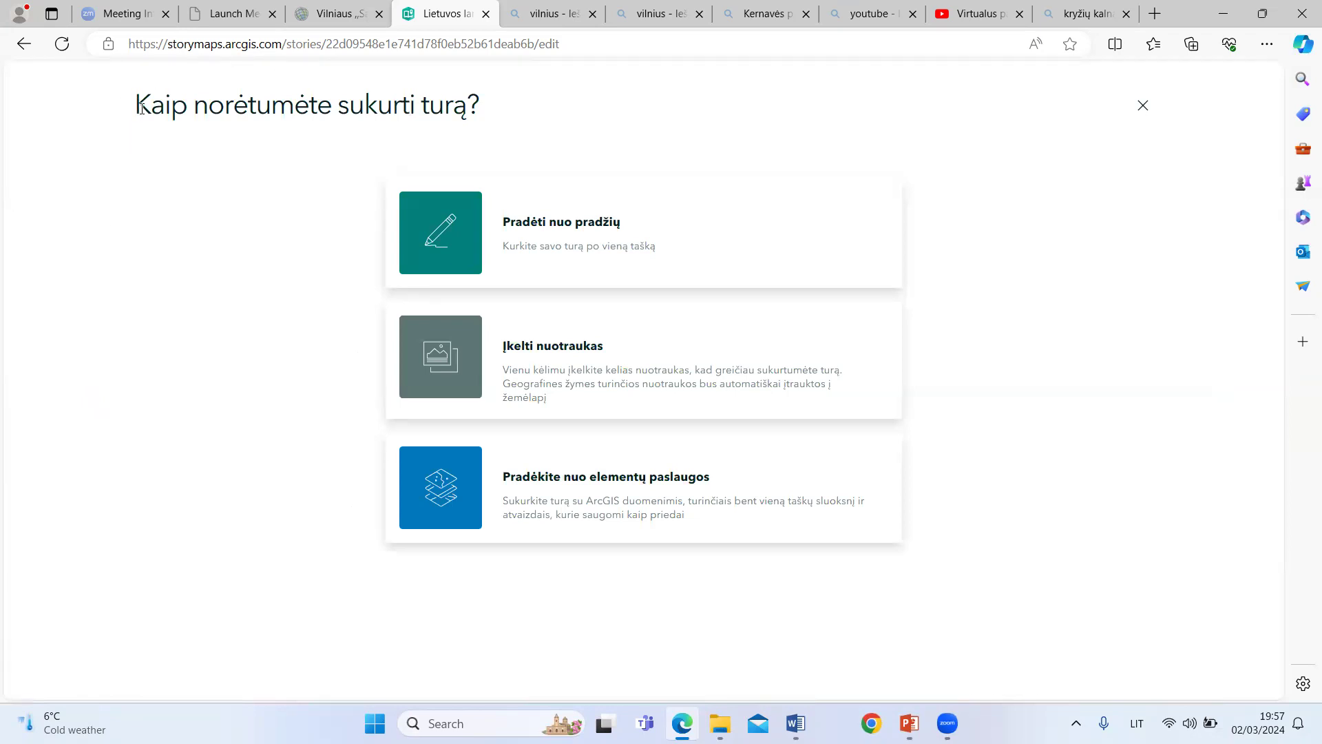
pyautogui.click(596, 225)
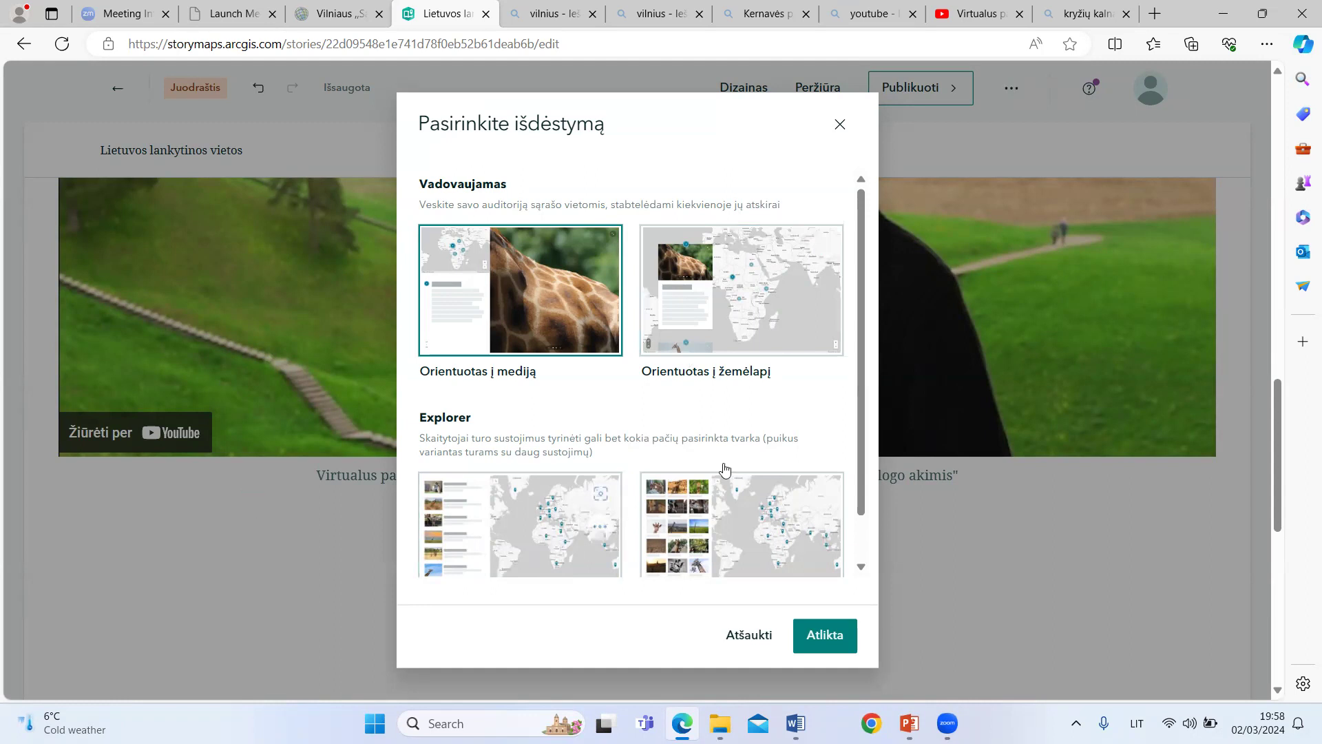
pyautogui.scroll(-1, 876, 416)
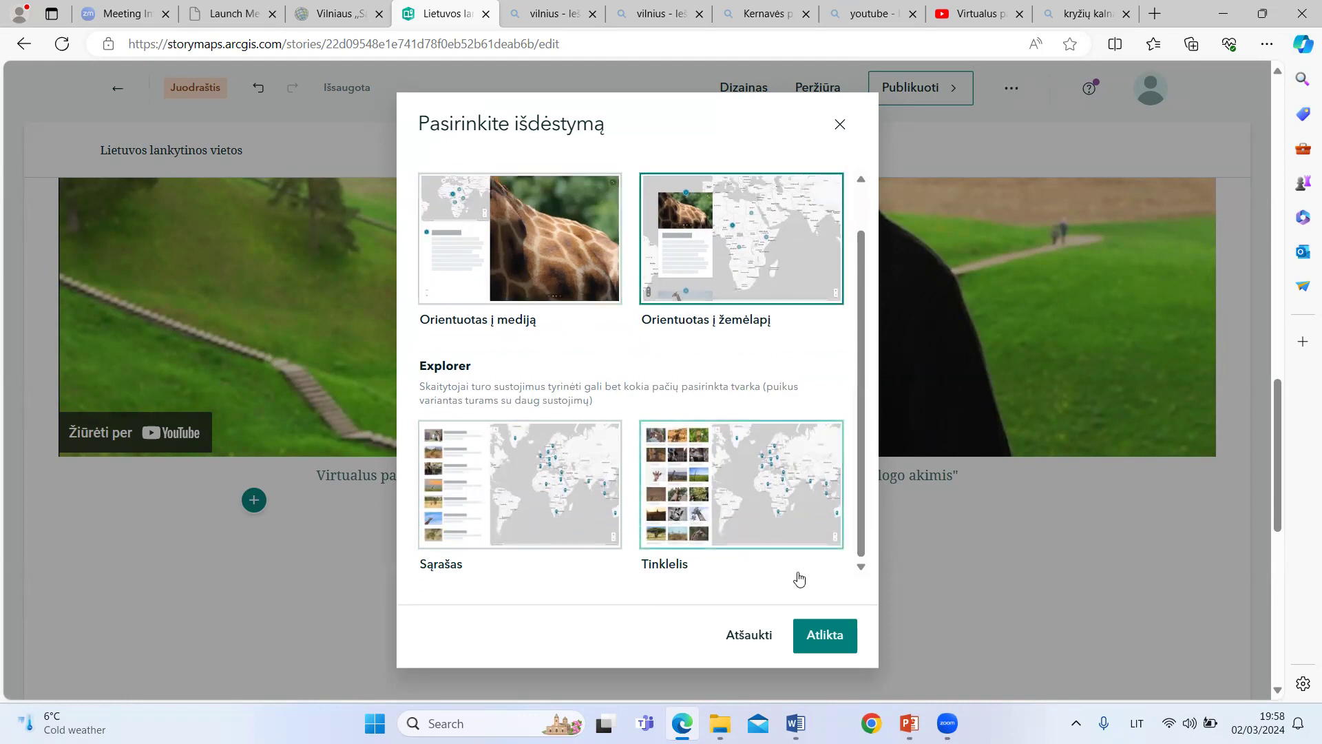
pyautogui.click(797, 631)
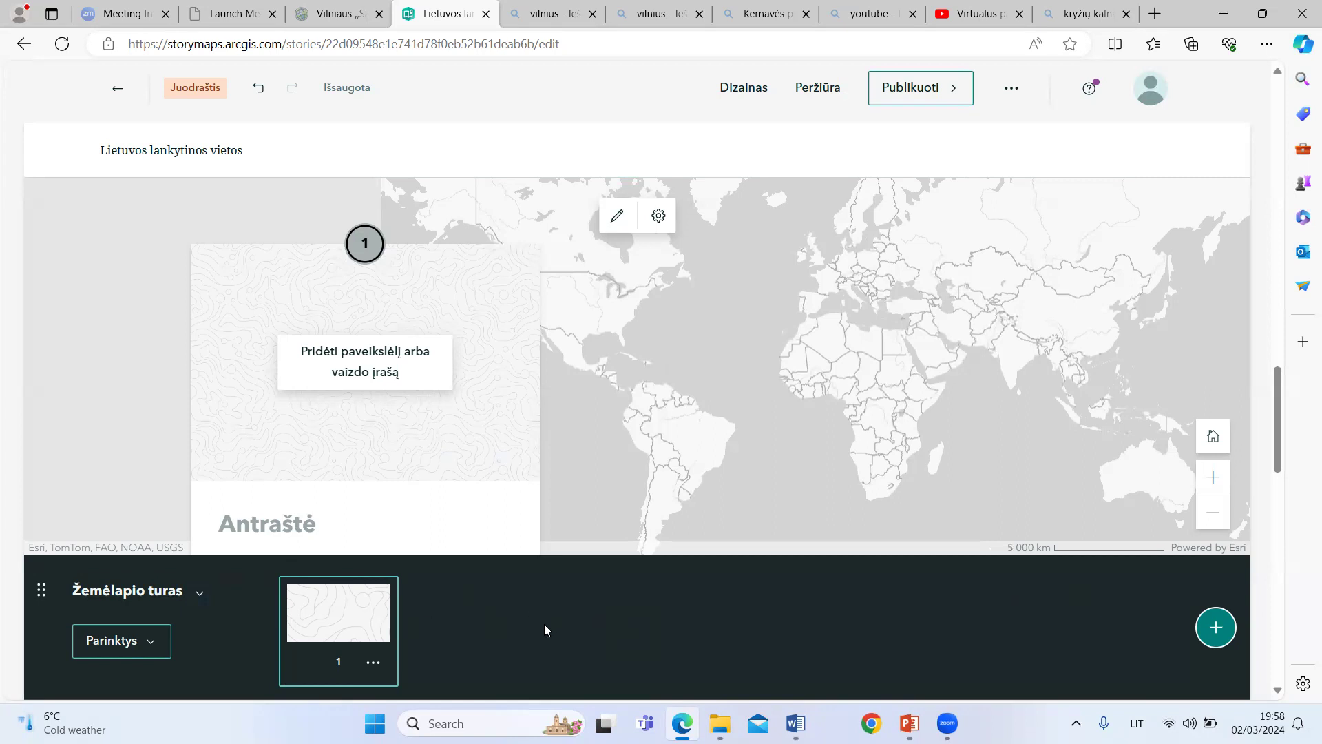
# Step: Find the archeologas.lt picture among the Bing image results for Kernavės piliakalniai and save it to the computer for the first tour point
pyautogui.click(369, 373)
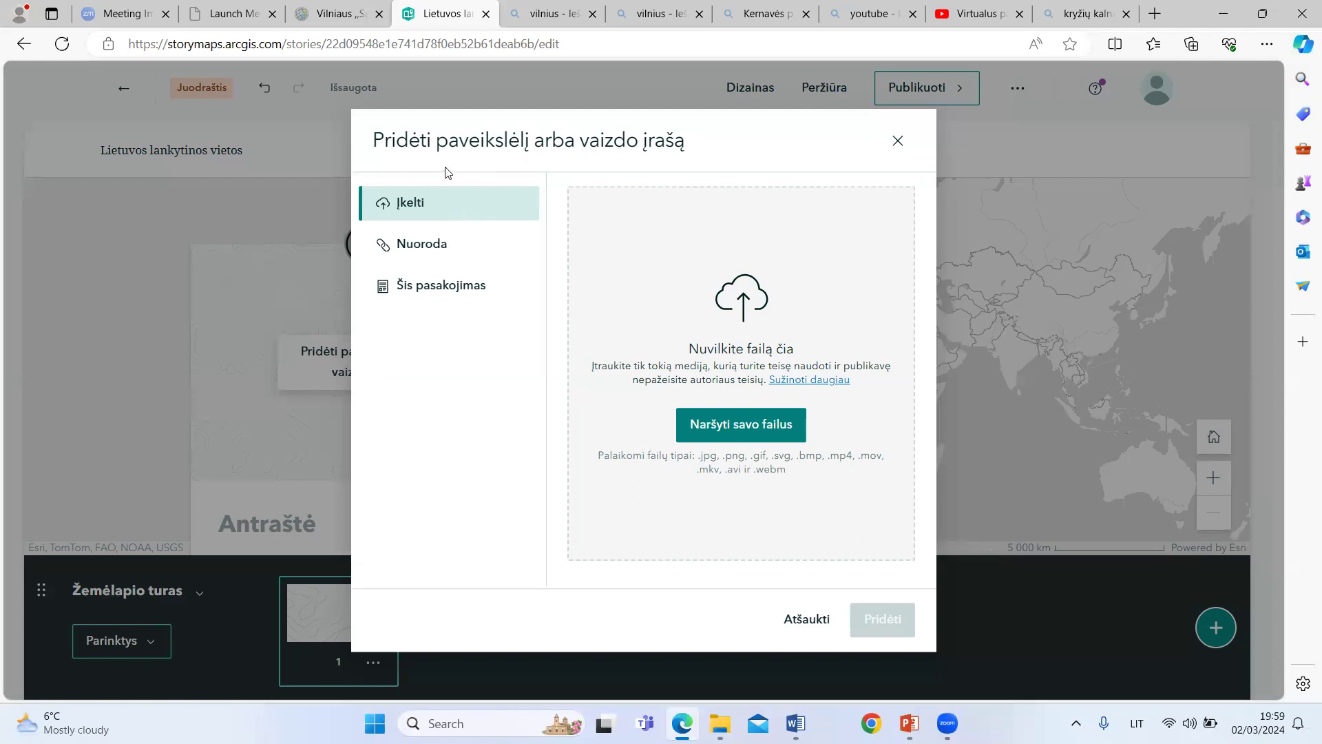
pyautogui.click(890, 140)
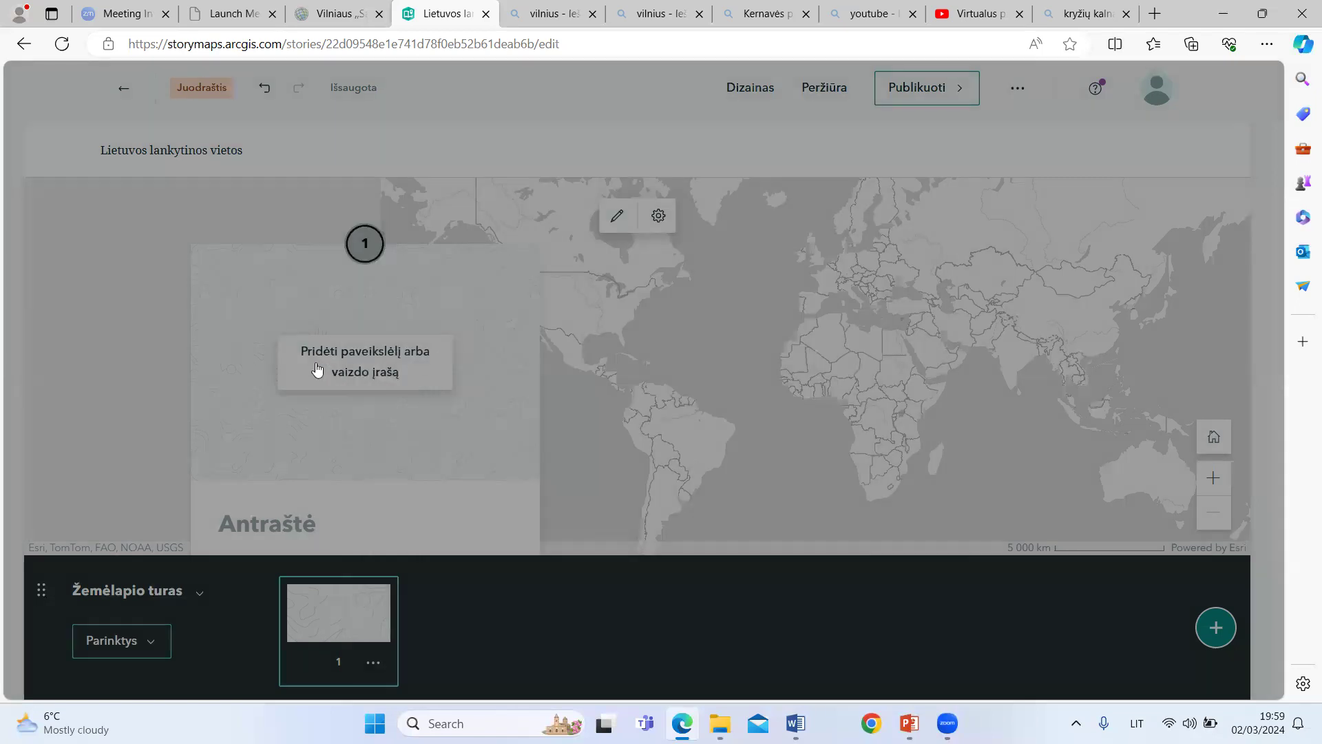
pyautogui.click(364, 370)
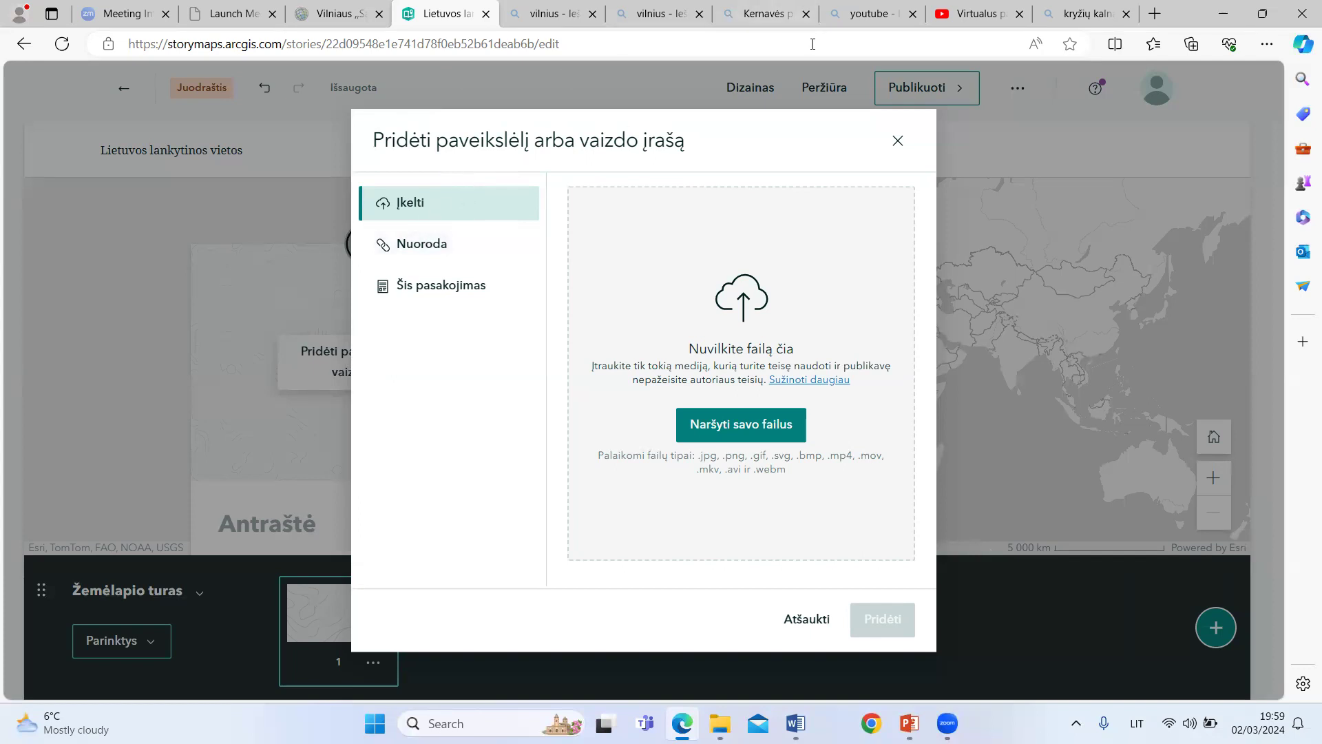
pyautogui.click(756, 15)
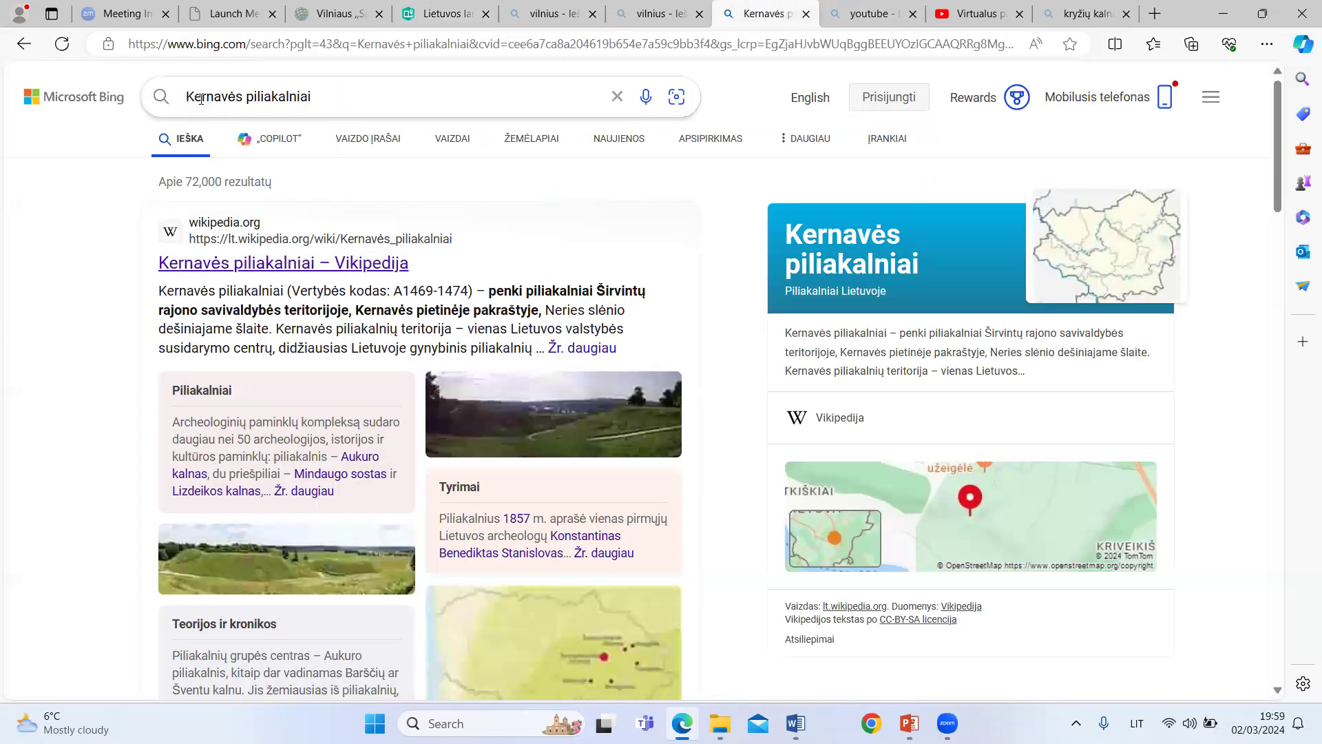
pyautogui.click(453, 141)
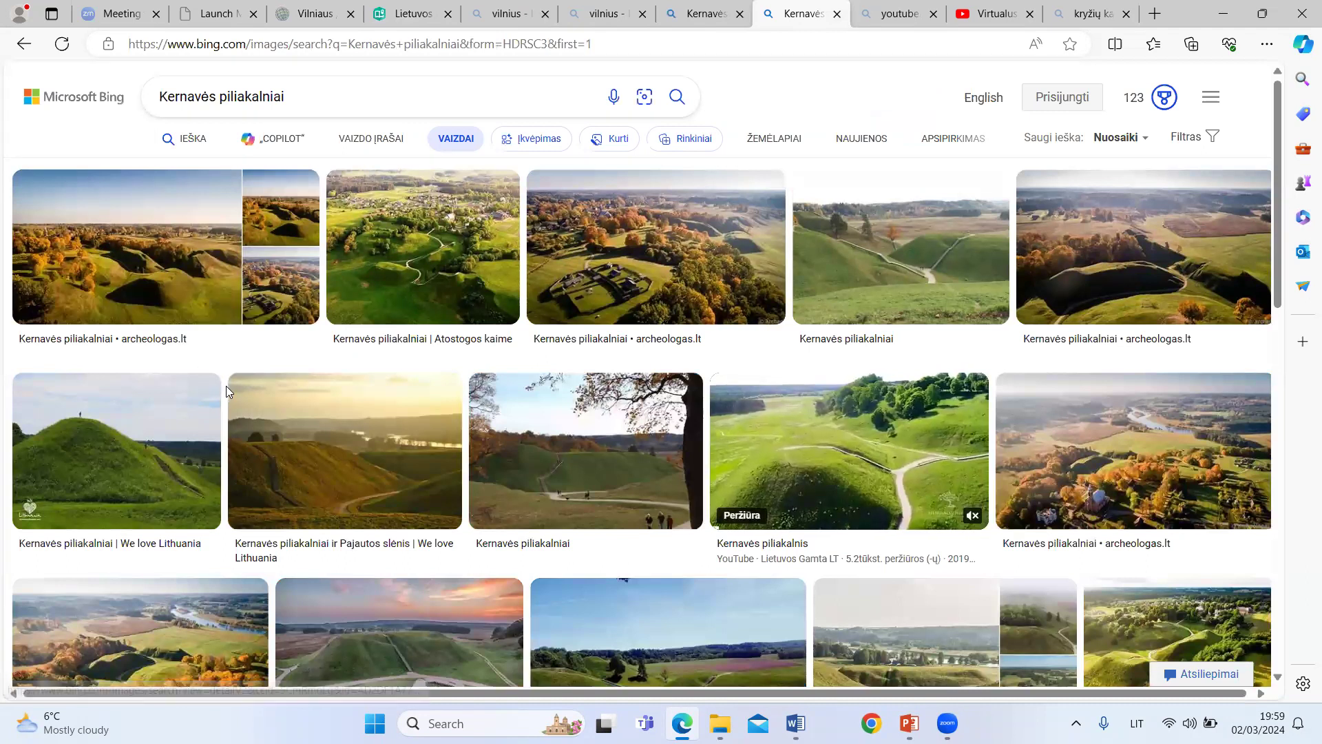
pyautogui.click(86, 244)
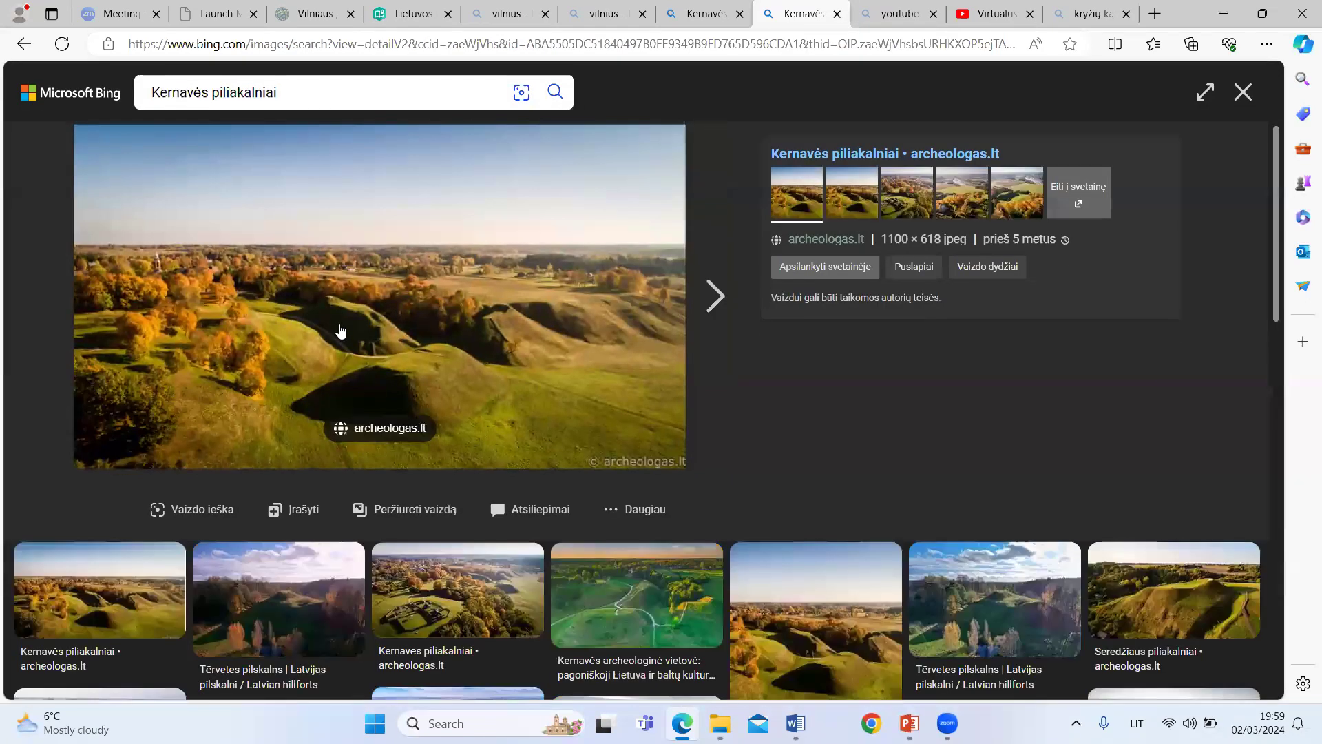
pyautogui.rightClick(383, 308)
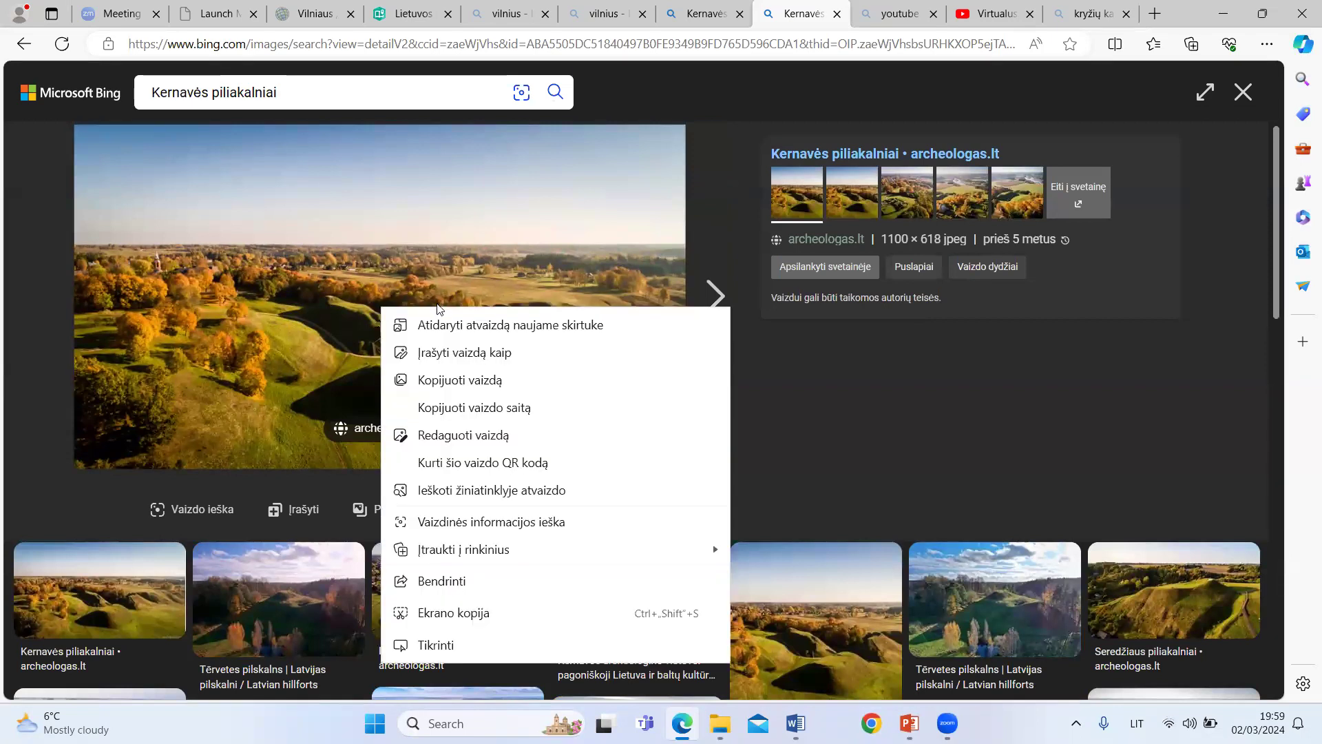
pyautogui.click(446, 352)
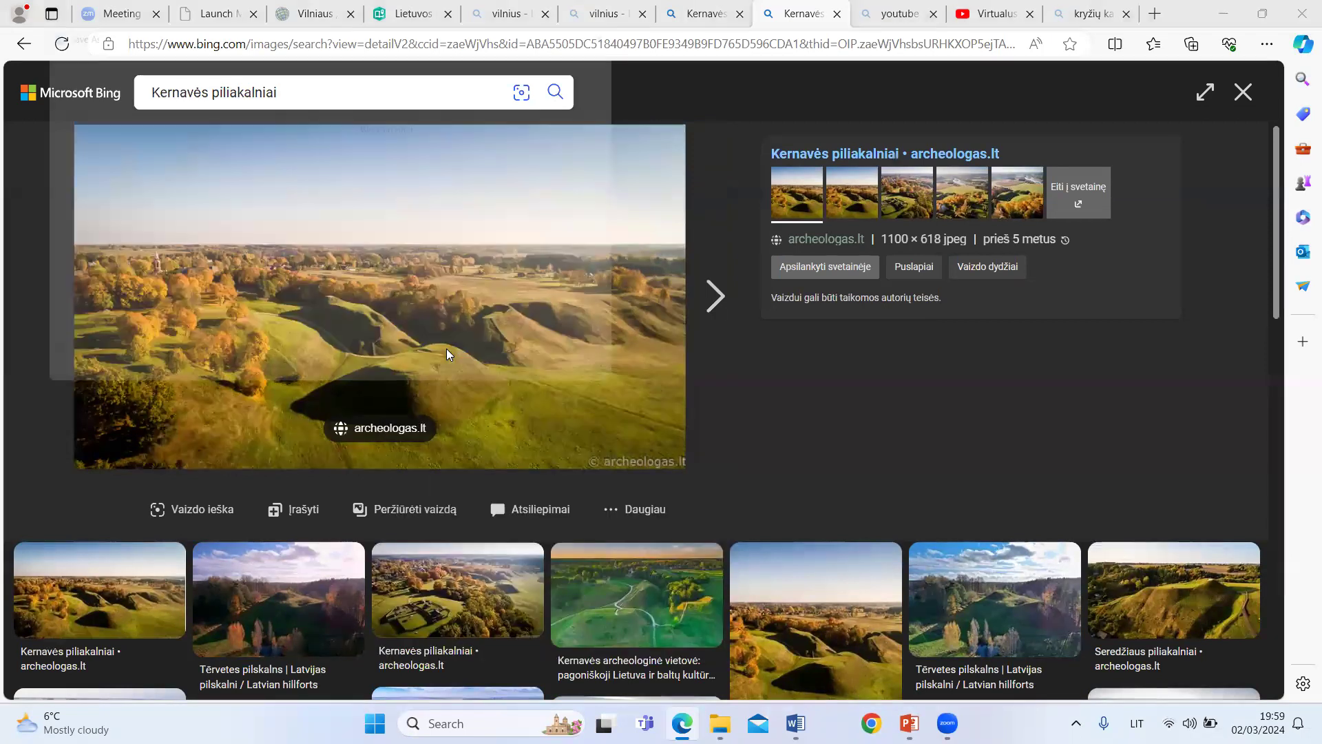
pyautogui.click(71, 171)
pyautogui.click(513, 385)
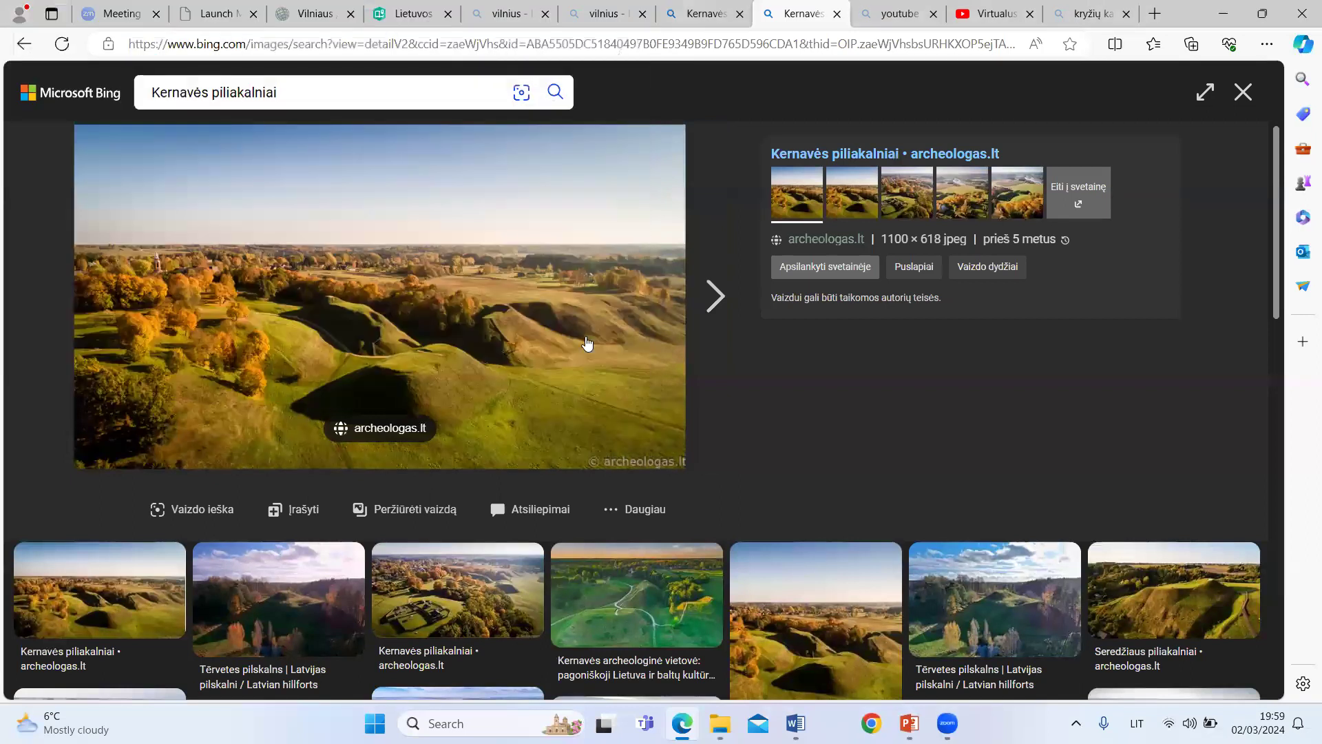
# Step: Return to the story and upload Kernaves_piliakalniai-6 from the desktop as the first tour point's picture
pyautogui.click(399, 16)
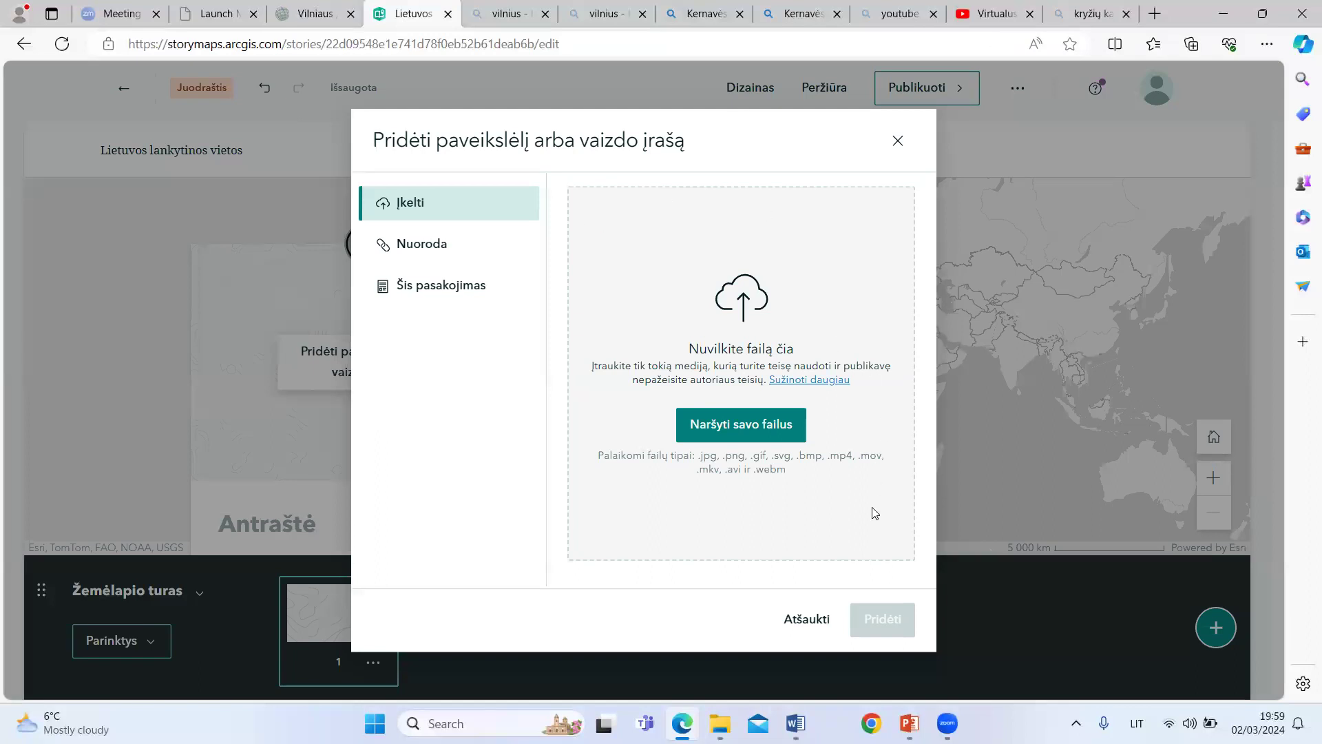
pyautogui.click(746, 423)
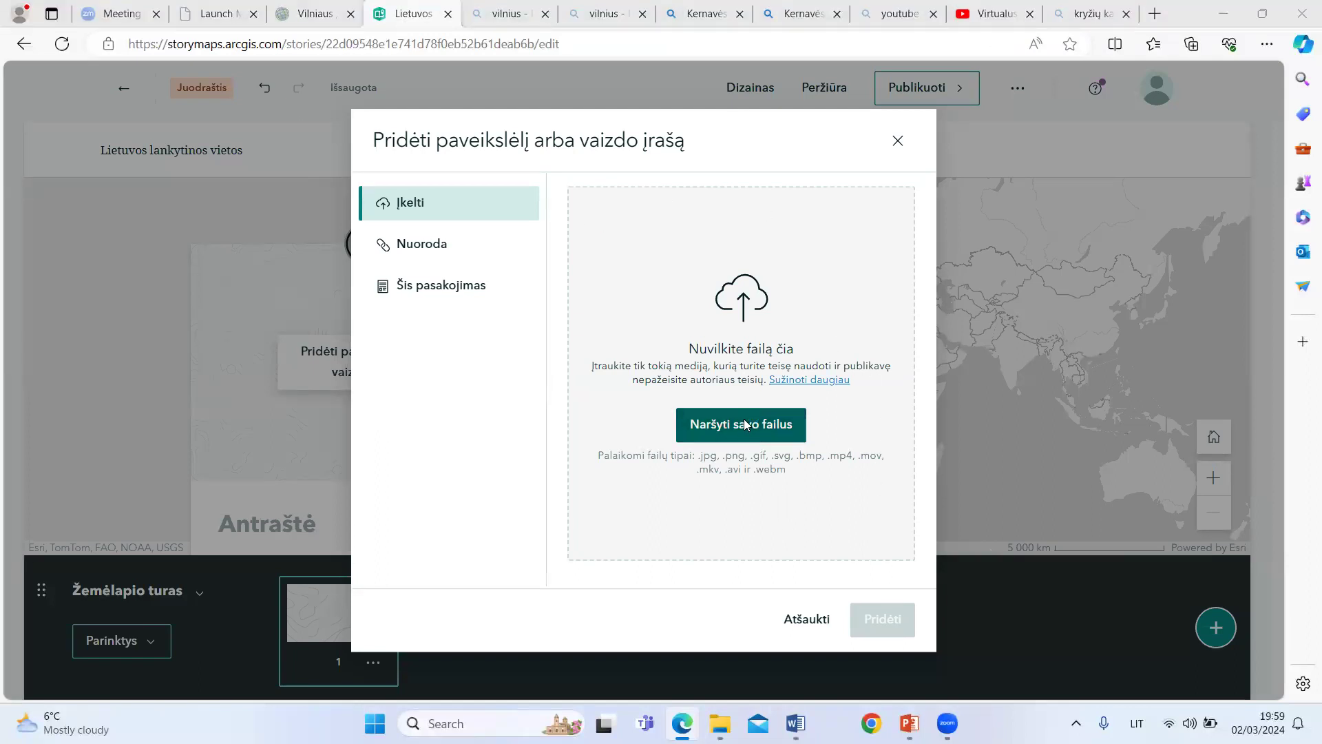
pyautogui.click(520, 167)
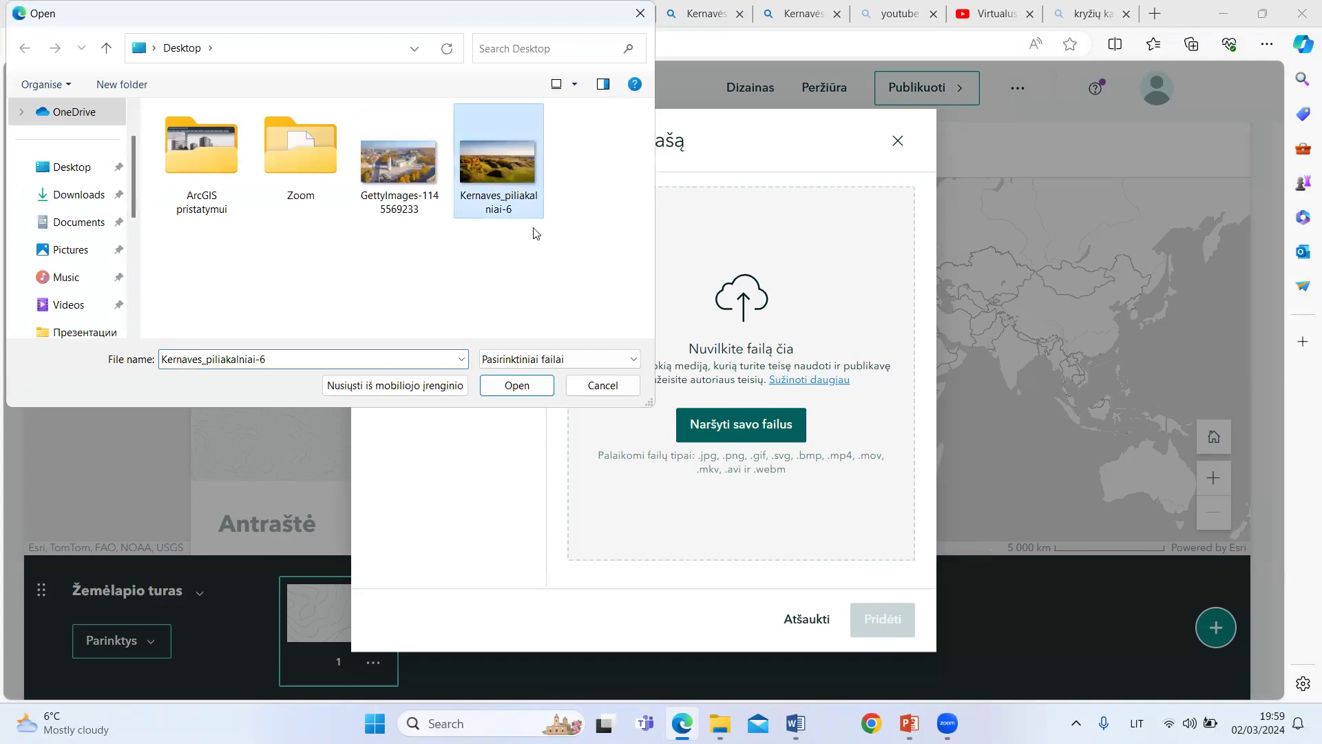
pyautogui.click(518, 386)
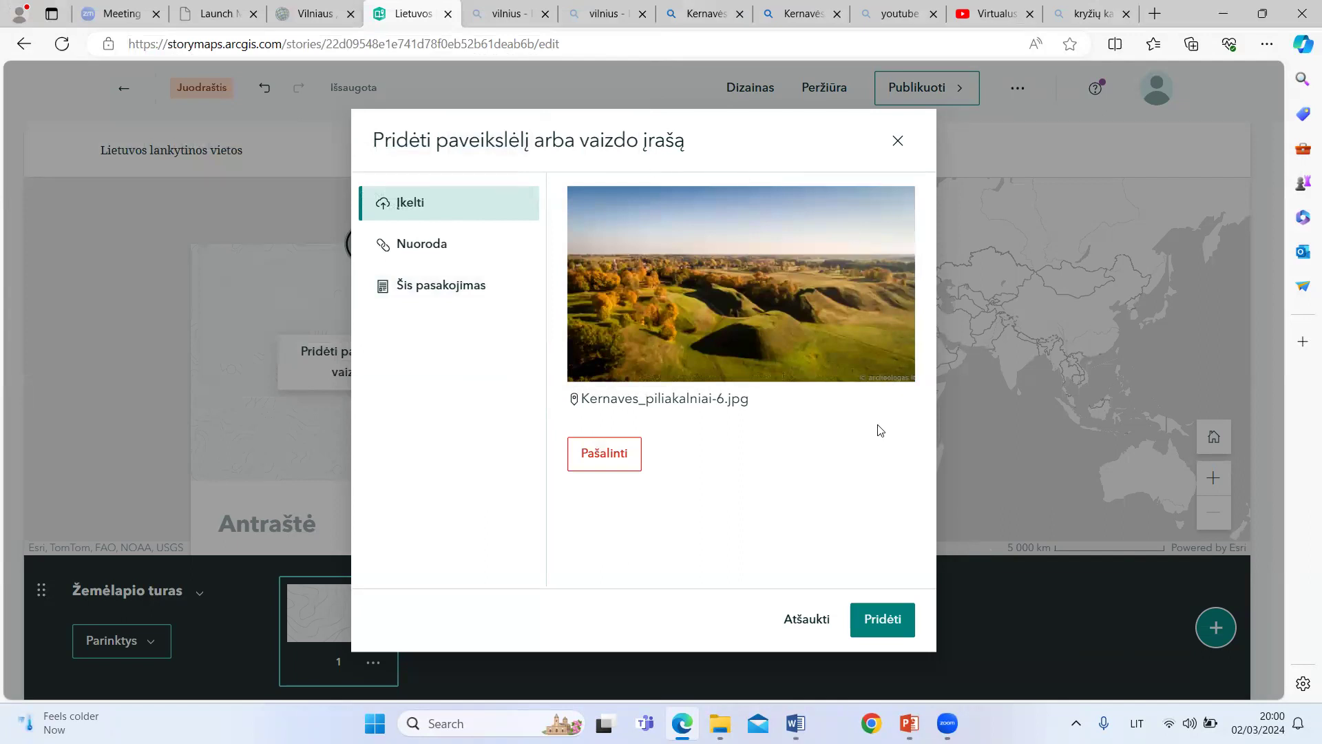
pyautogui.click(896, 619)
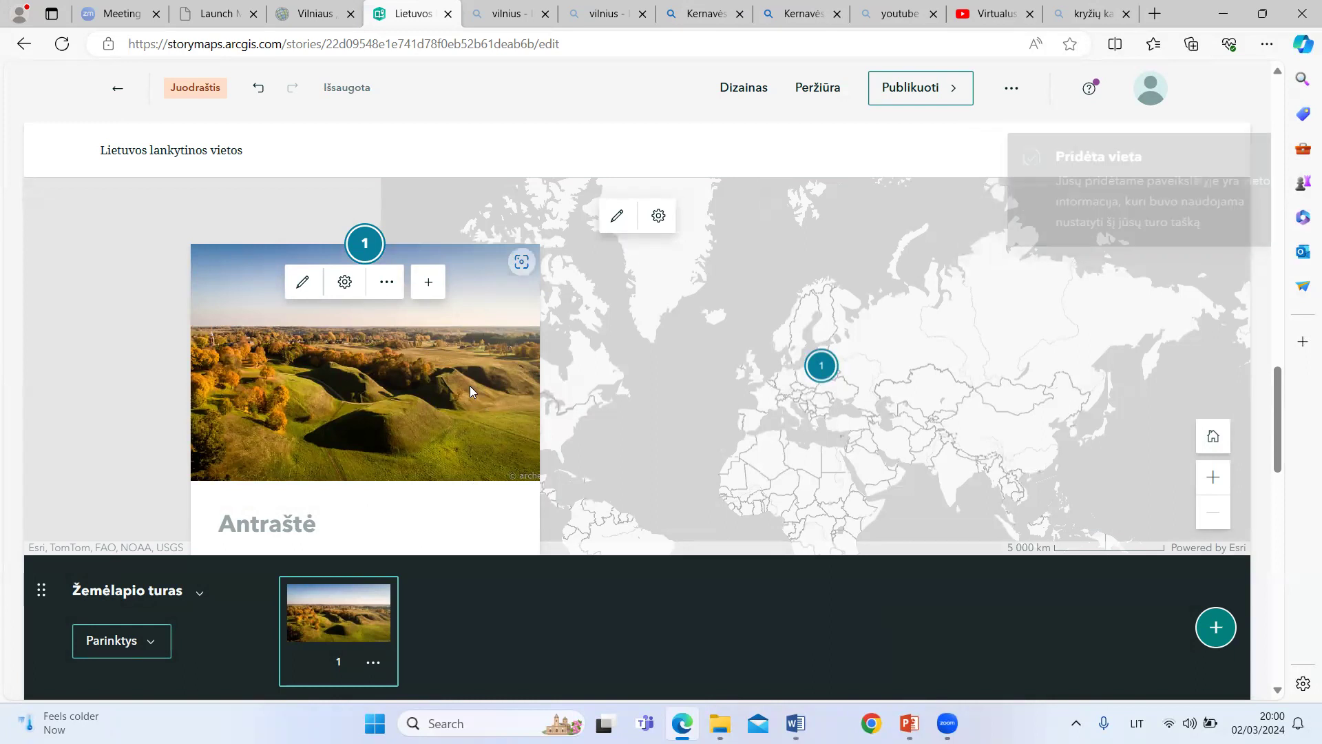
# Step: Title the first tour point "Kernavės piliakalniai"
pyautogui.scroll(-2, 469, 387)
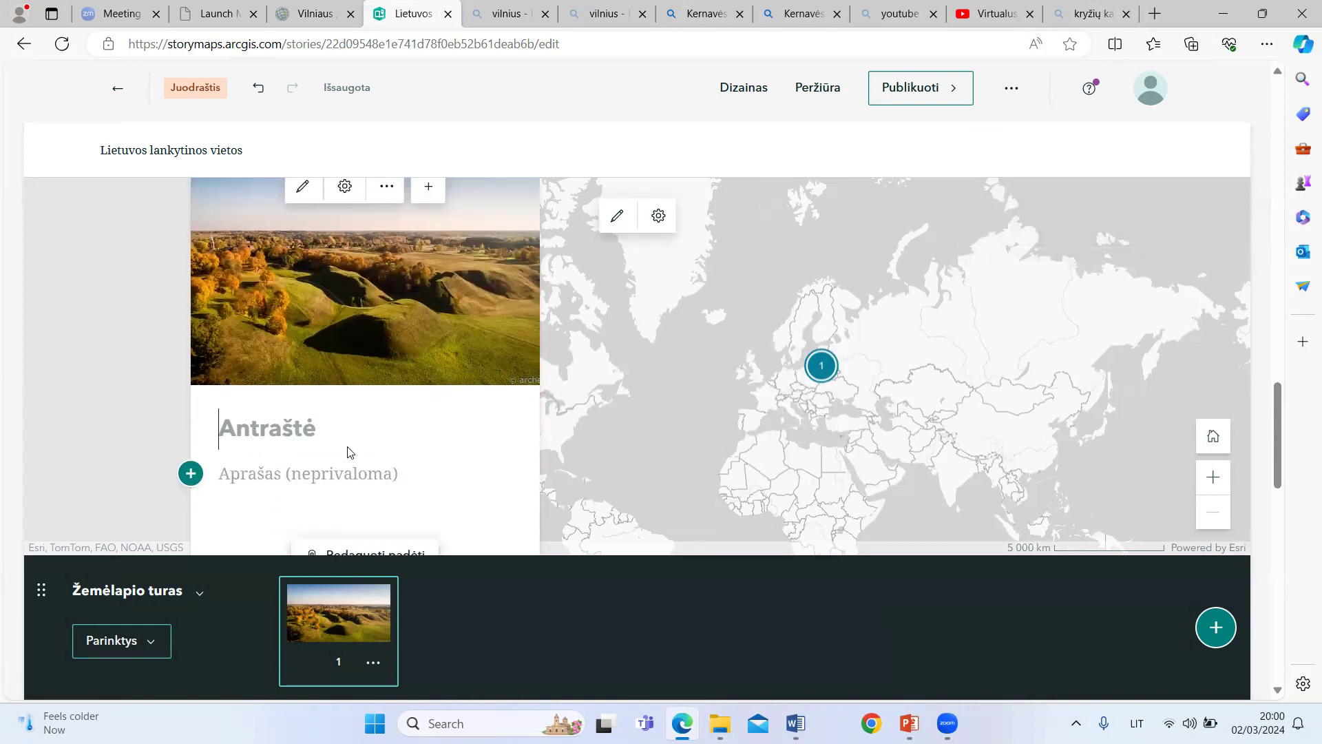
pyautogui.write('Kernavės piliakalniai')
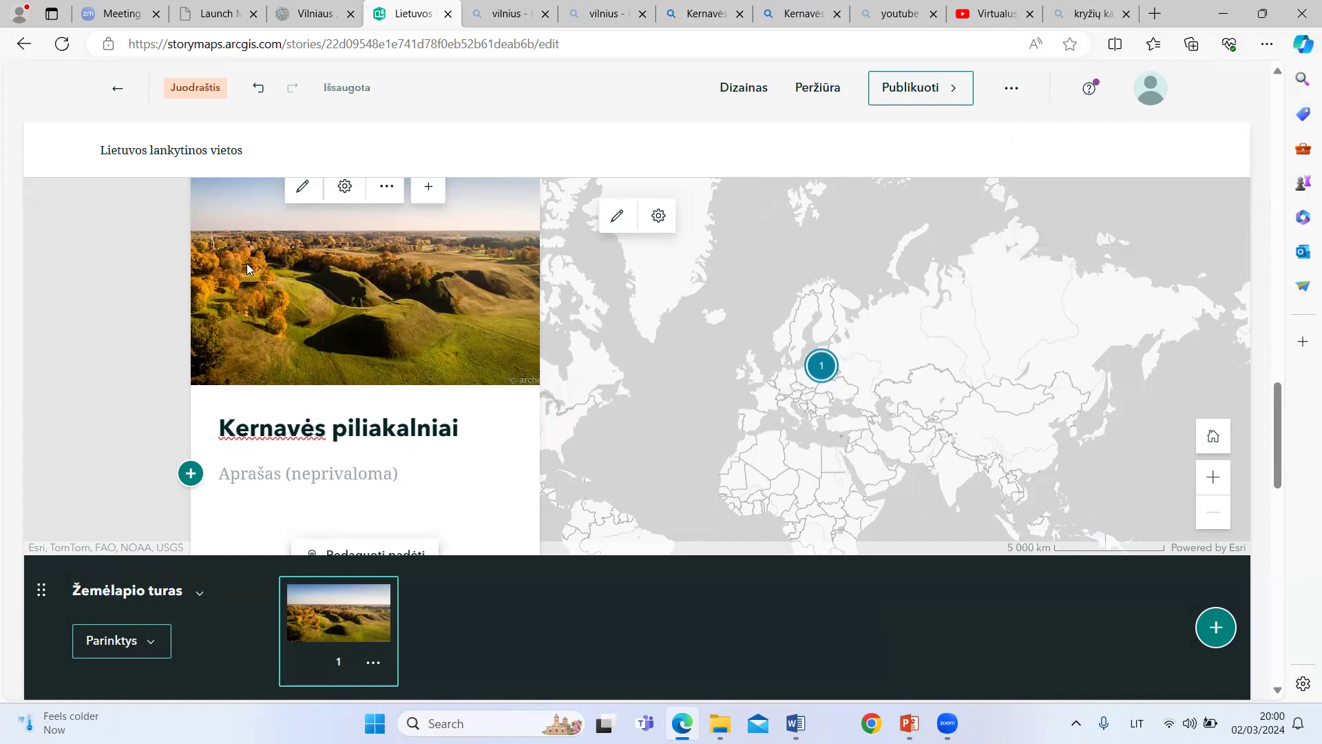
# Step: Copy the paragraph beginning "Kernavės piliakalnių kompleksas" from the Medžiaga Word document into the first tour point's description
pyautogui.scroll(-1, 288, 451)
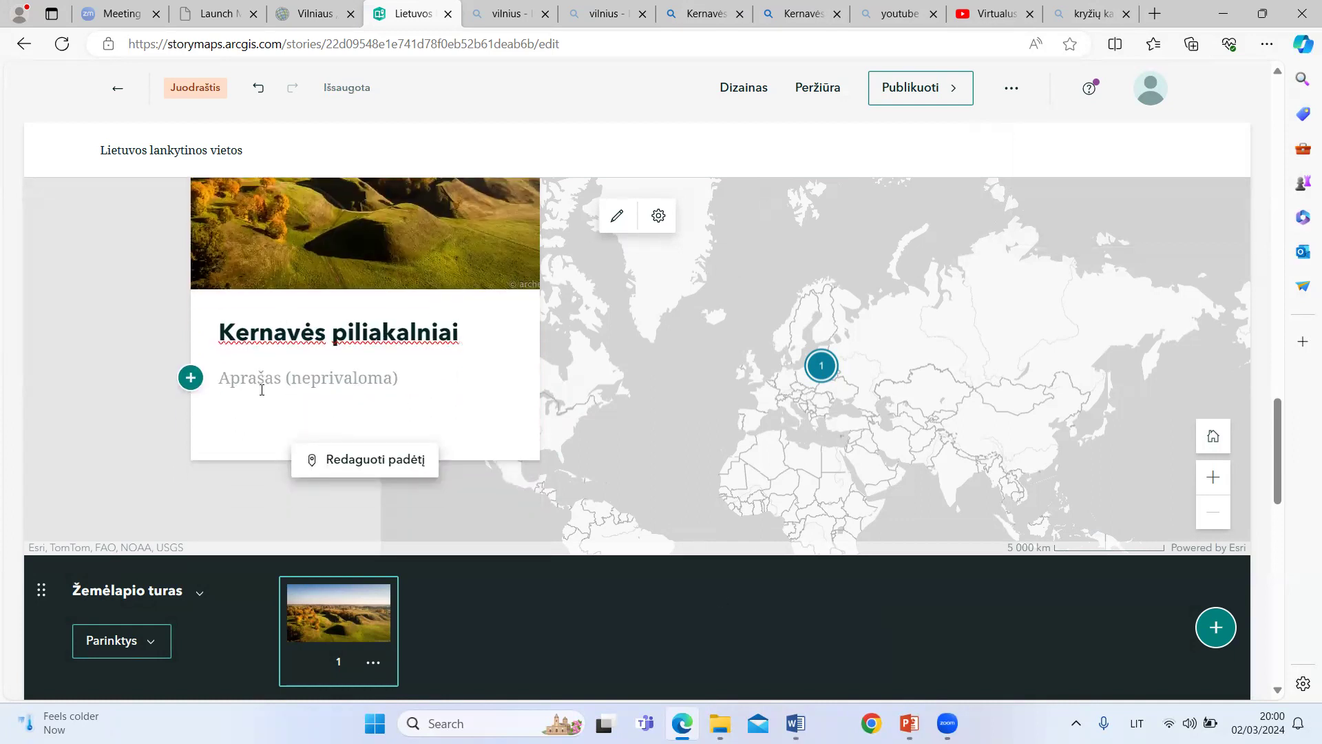
pyautogui.click(795, 723)
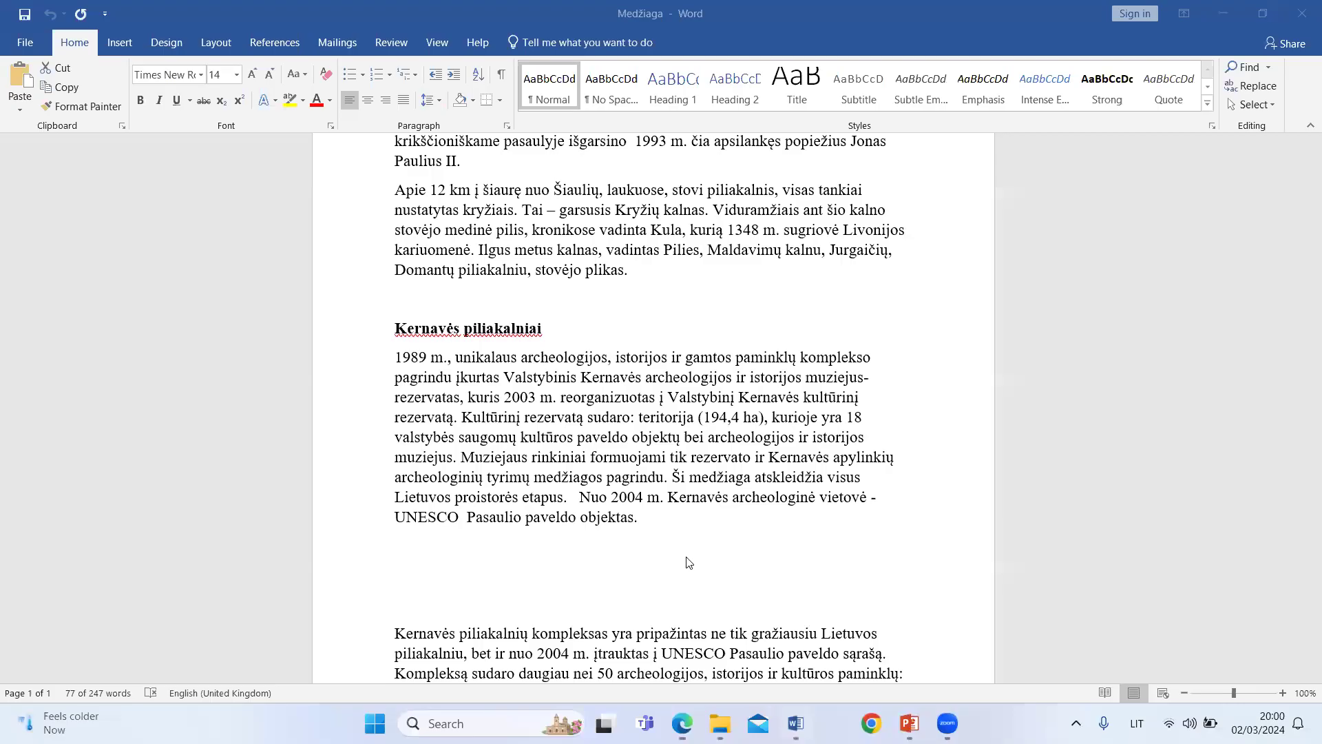
pyautogui.scroll(-3, 451, 549)
pyautogui.moveTo(394, 468); pyautogui.dragTo(727, 630)
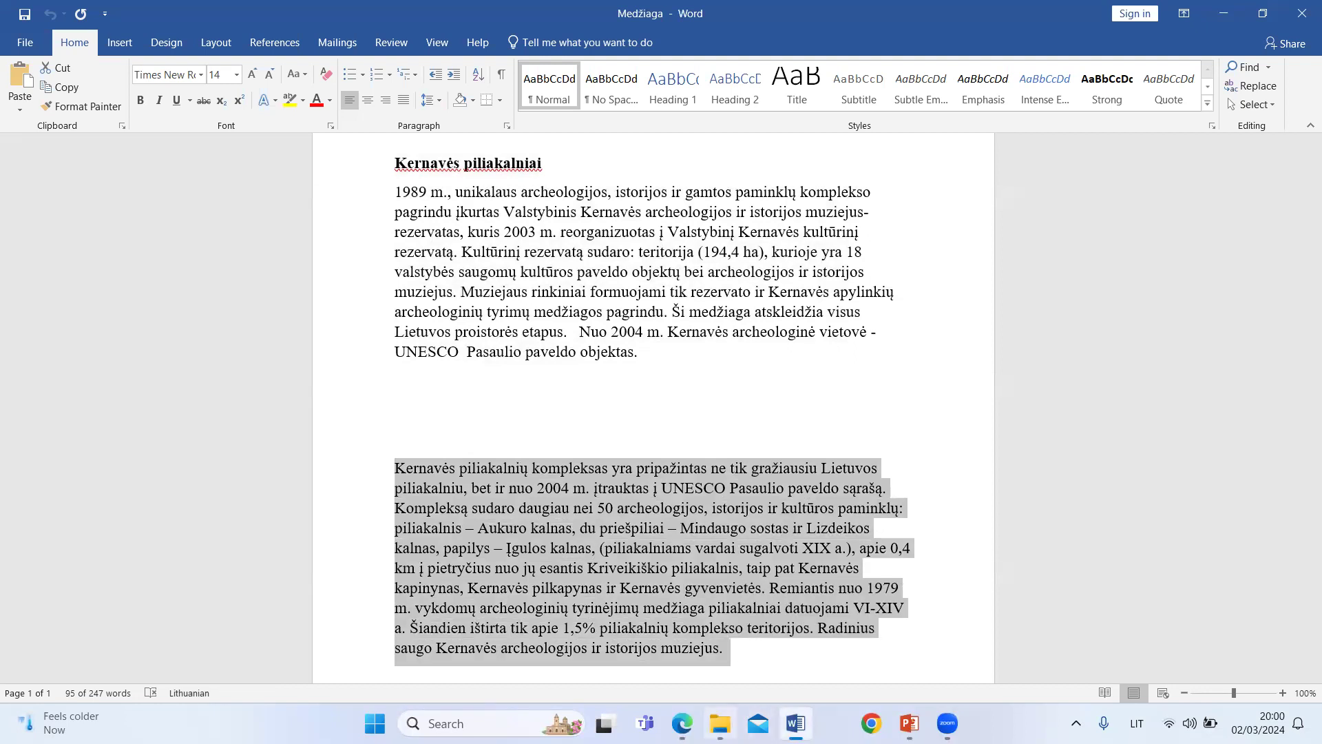
pyautogui.click(682, 723)
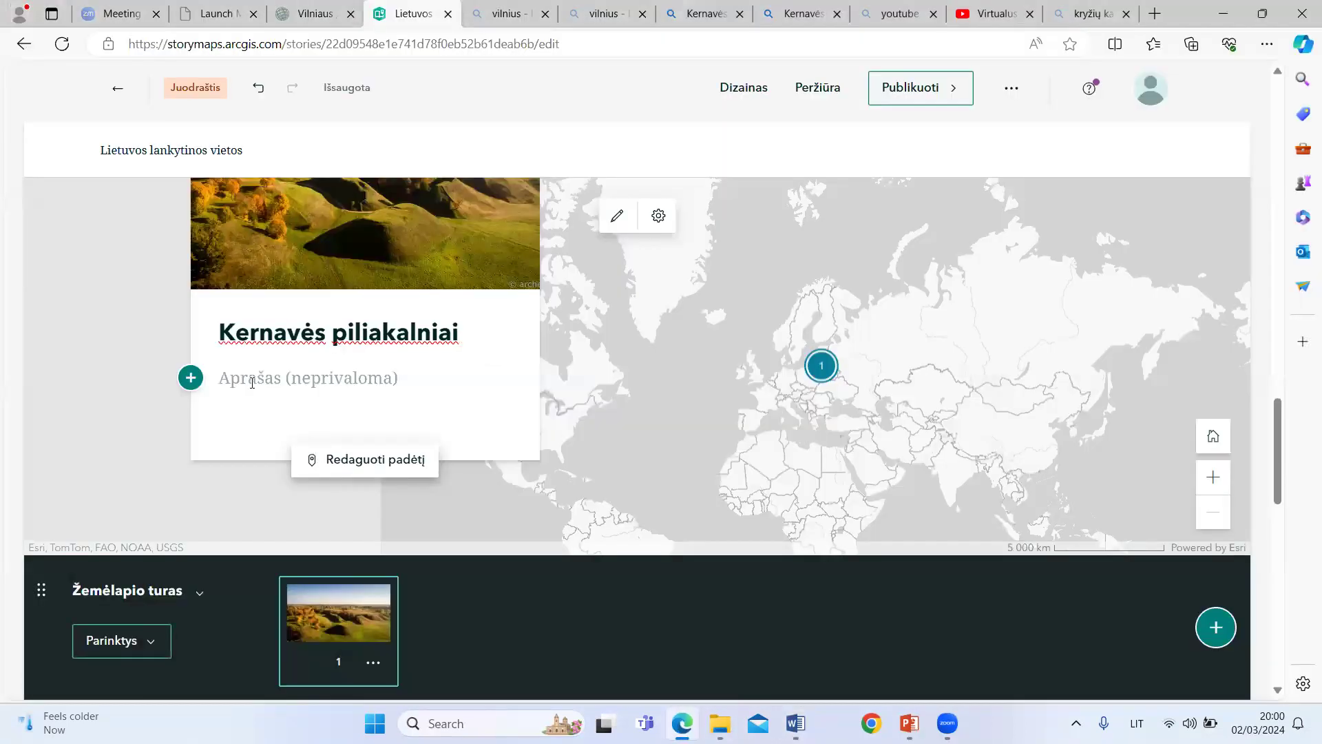
pyautogui.hotkey('ctrl', 'v')
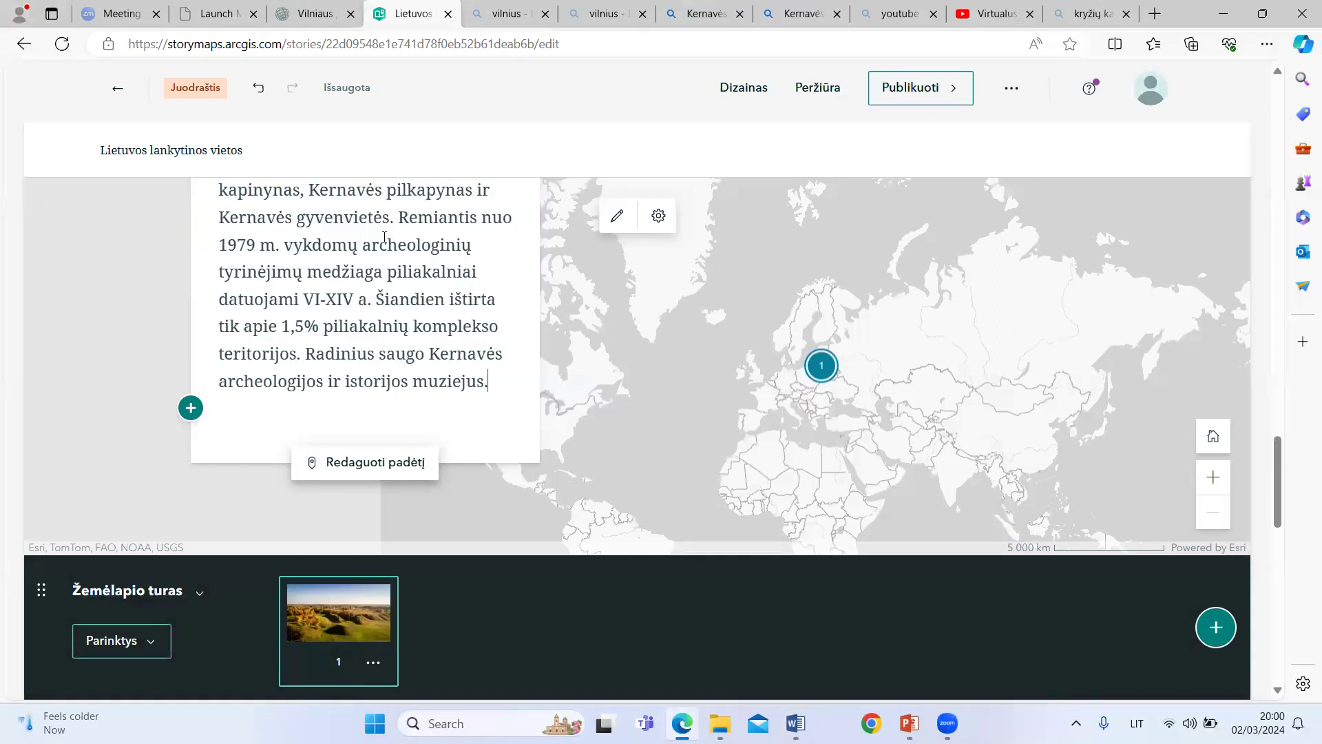
pyautogui.scroll(5, 393, 281)
pyautogui.scroll(3, 393, 281)
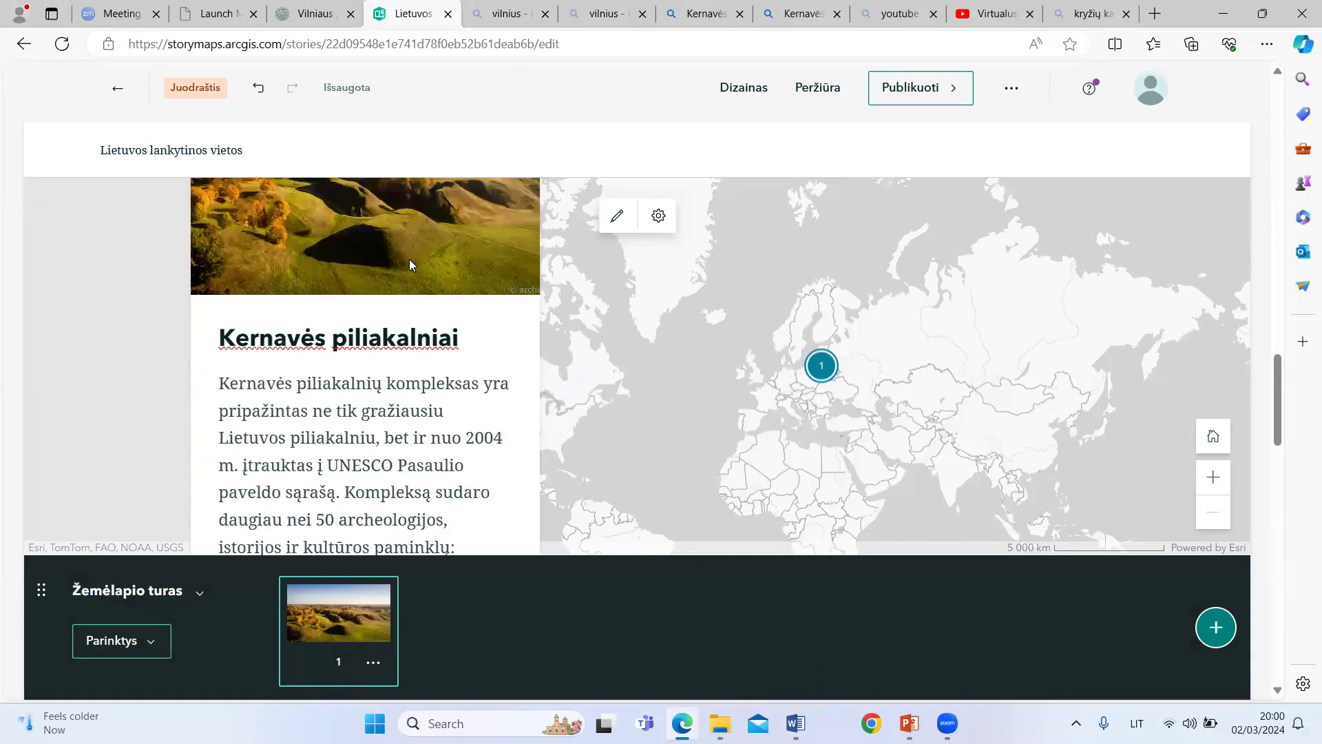
pyautogui.scroll(2, 409, 264)
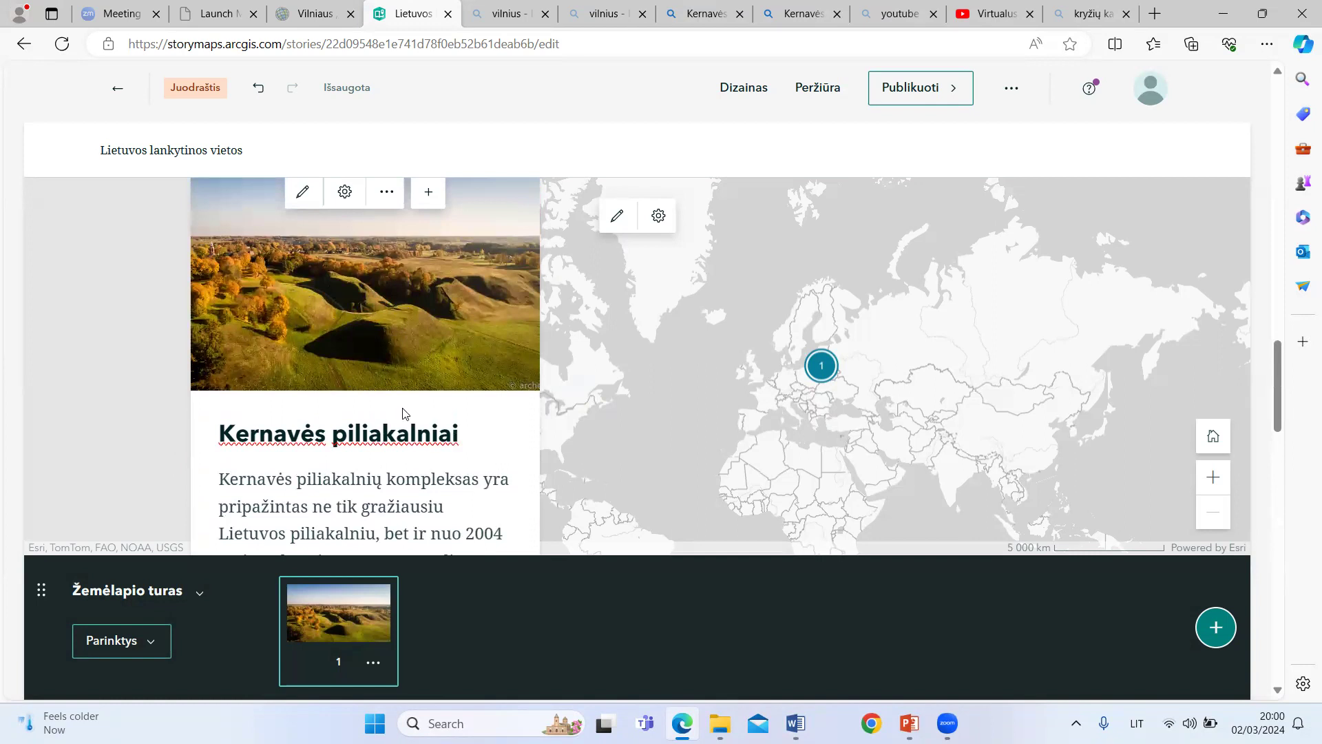
# Step: Edit the first tour point's location, searching for "Kernavės pil" and choosing Kernavės miestelis, Kernavės seniūnija
pyautogui.scroll(-8, 403, 413)
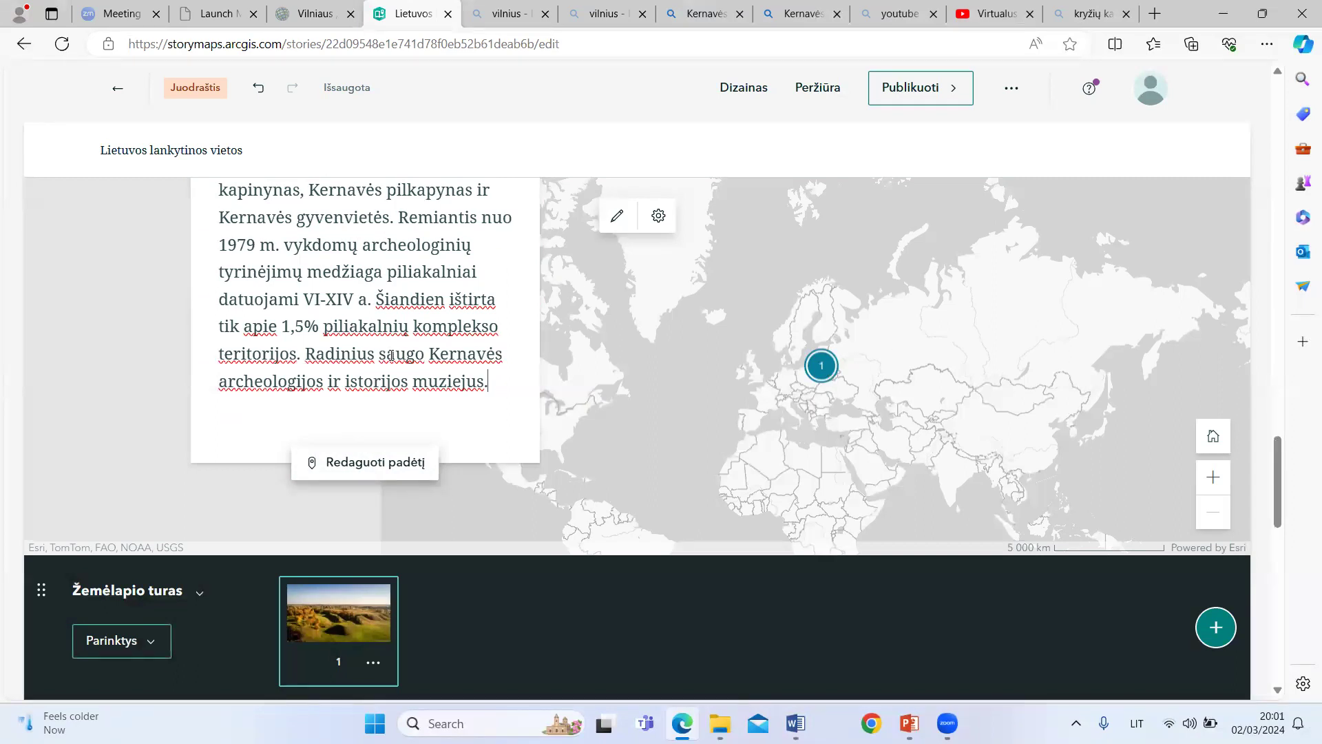
pyautogui.click(360, 464)
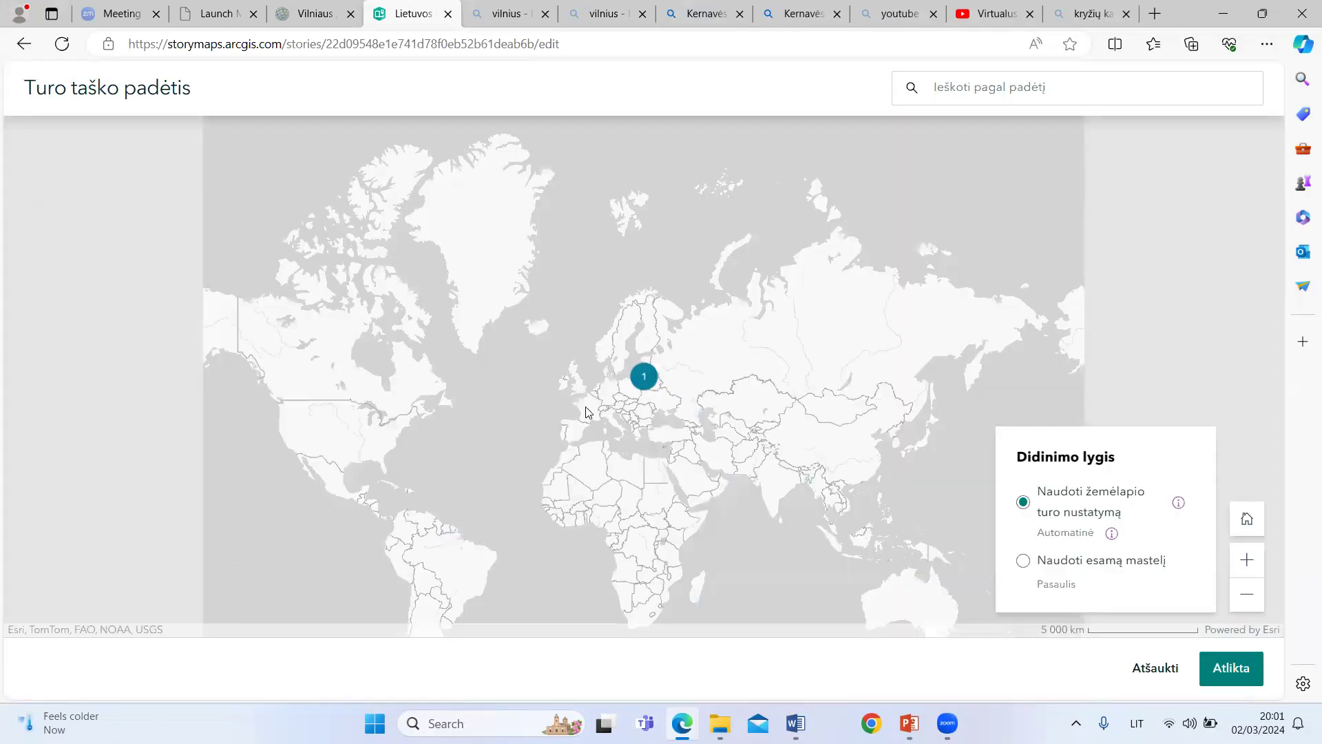
pyautogui.click(954, 89)
pyautogui.click(946, 84)
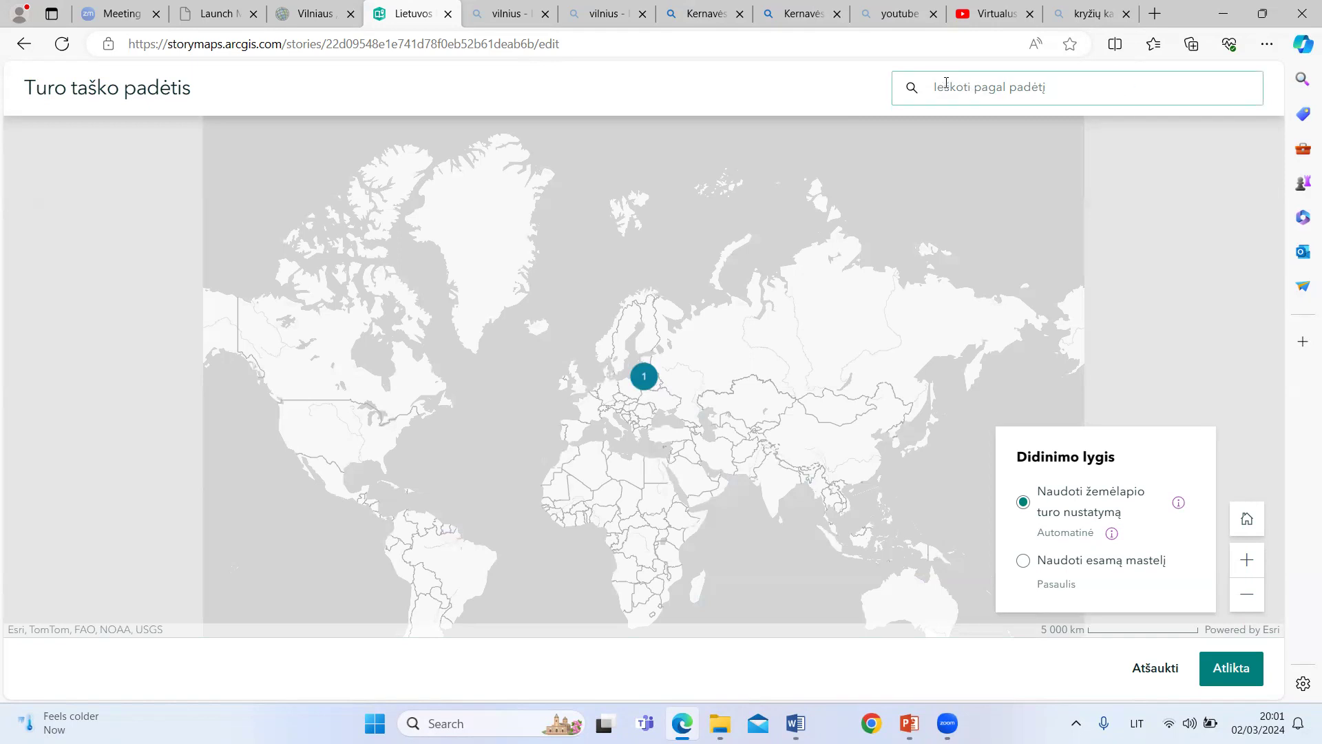
pyautogui.click(933, 84)
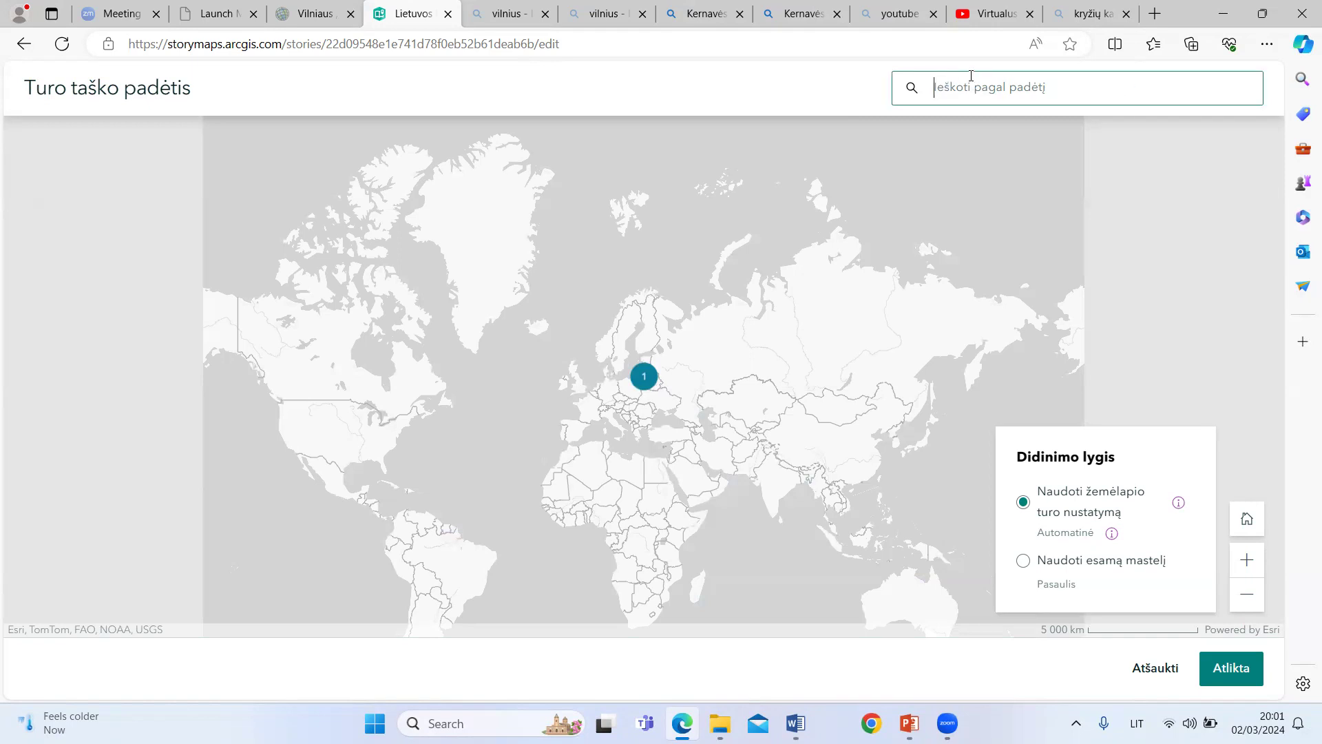
pyautogui.write('Kernavės')
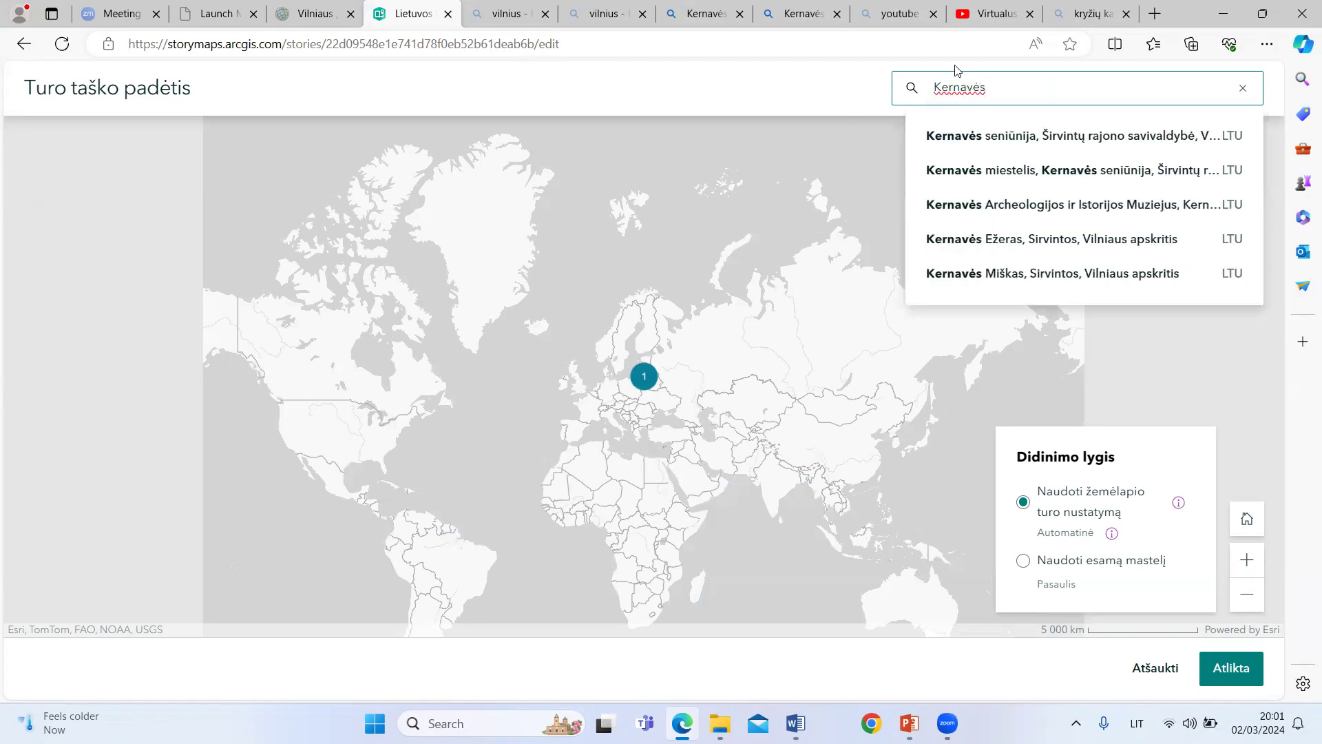
pyautogui.write(' pil')
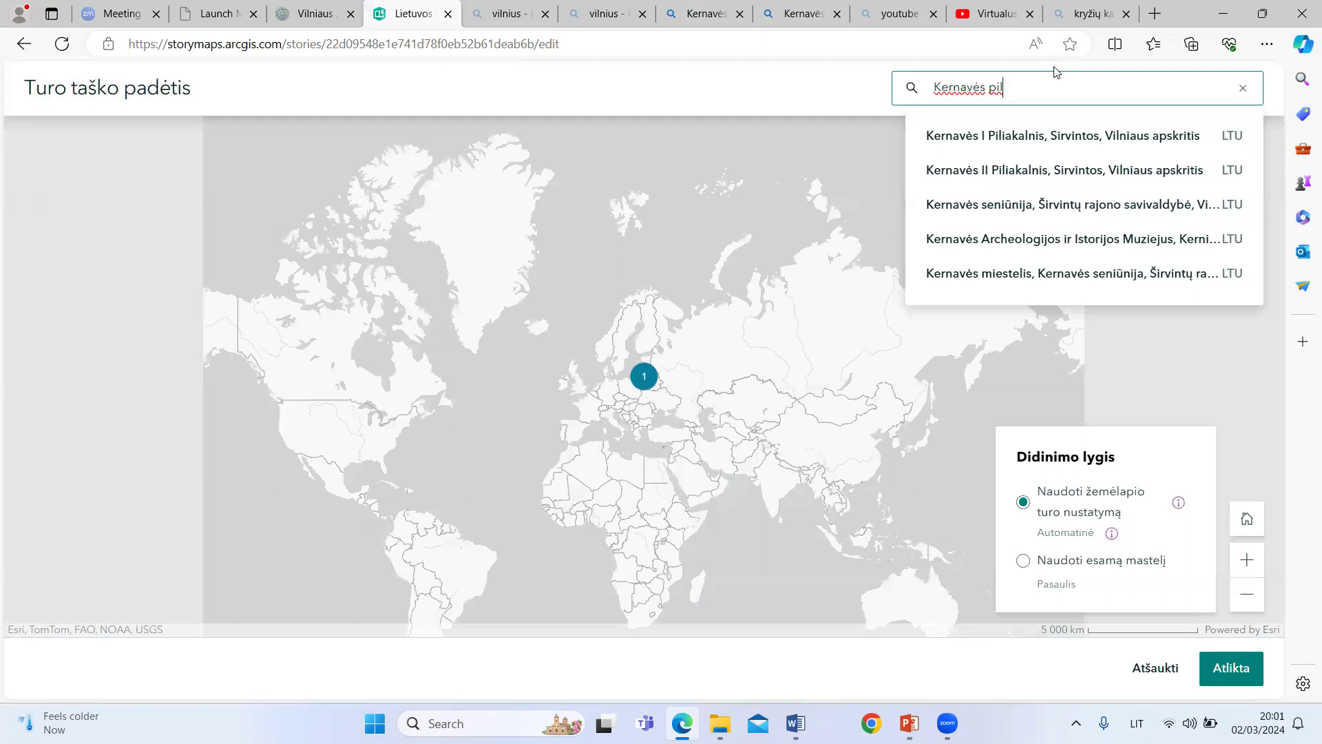
pyautogui.click(990, 278)
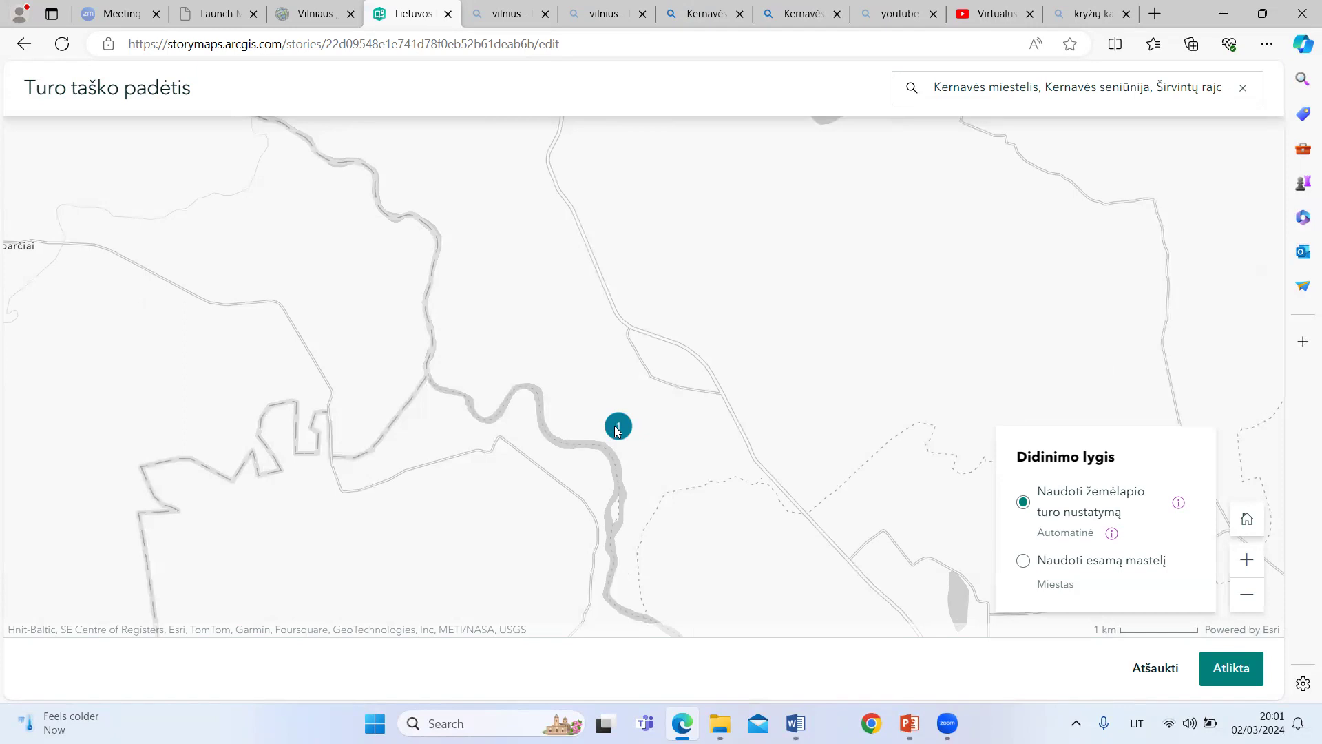
# Step: Set the first tour point's zoom level to use the current scale at "Šalys - didelės" and finish editing its location
pyautogui.scroll(-1, 617, 428)
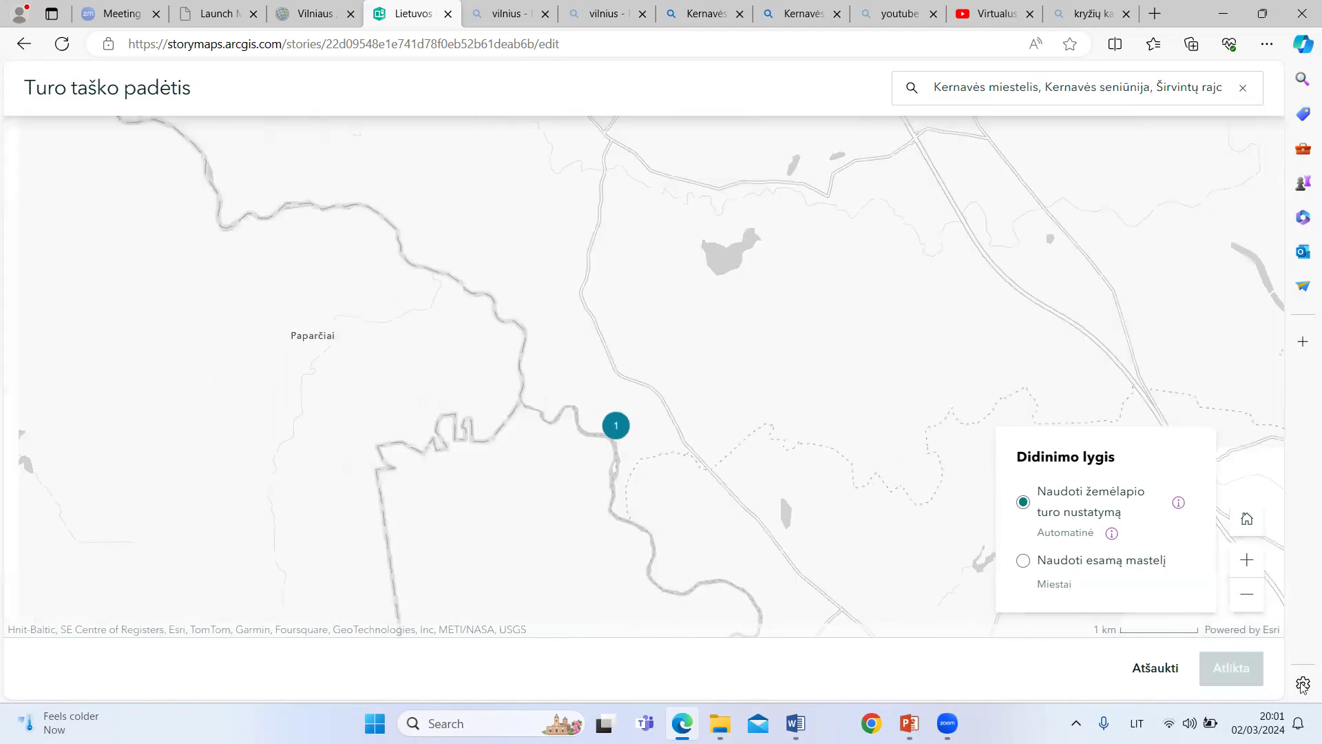
pyautogui.click(1250, 602)
pyautogui.click(1249, 602)
pyautogui.click(1249, 602)
pyautogui.click(1249, 602)
pyautogui.click(1249, 602)
pyautogui.click(1250, 602)
pyautogui.click(1249, 602)
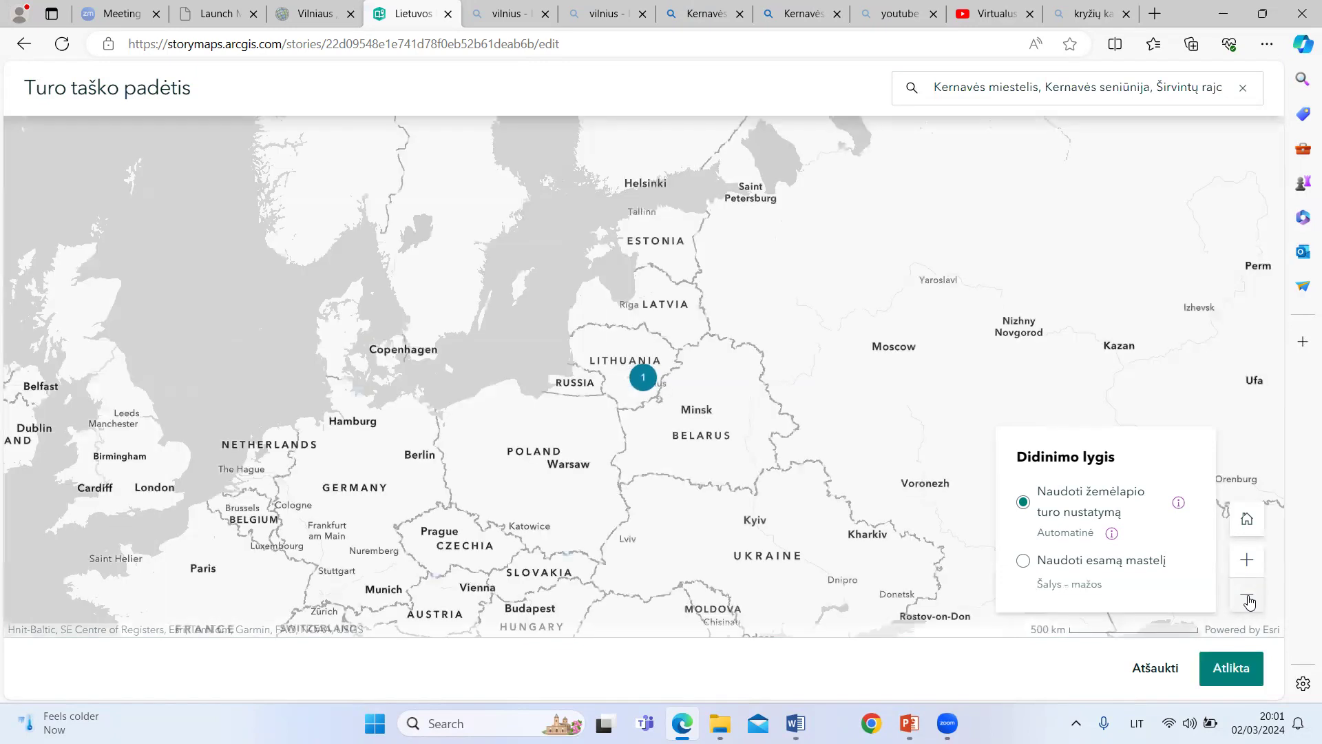
pyautogui.click(1250, 602)
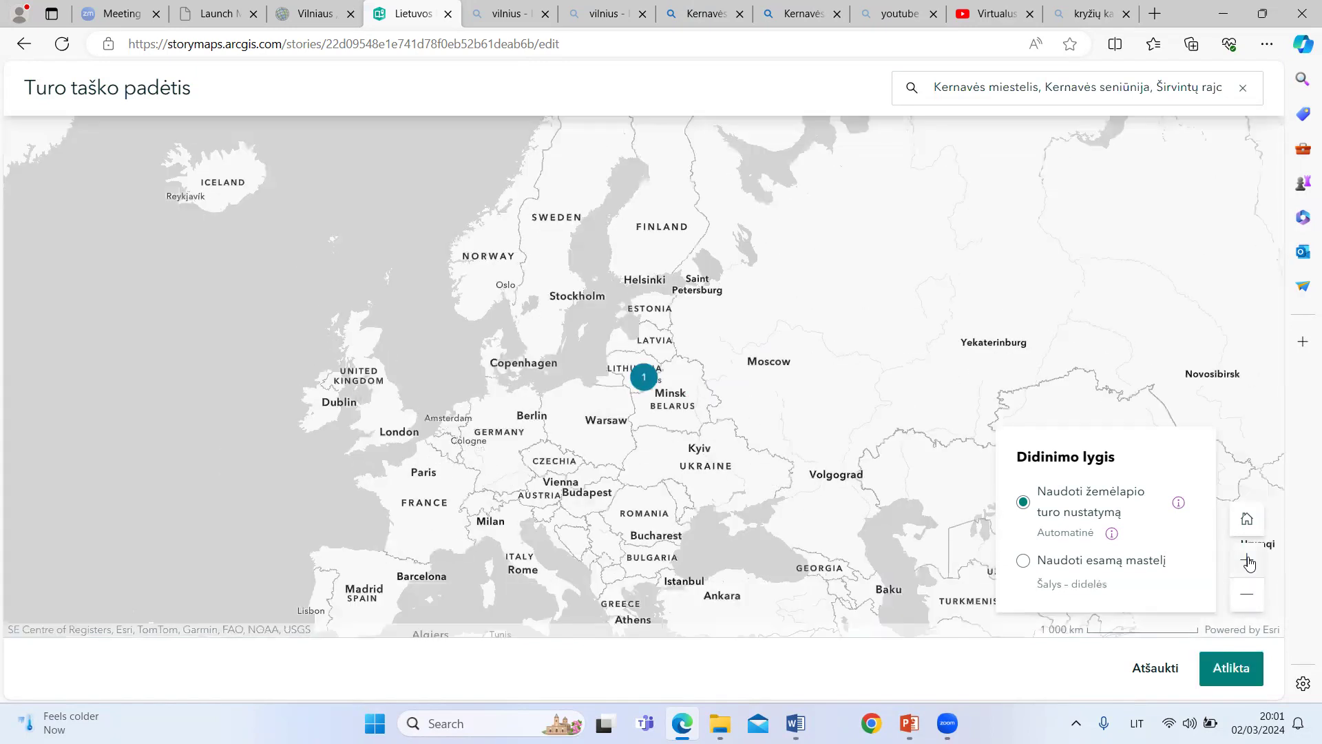
pyautogui.click(1249, 563)
pyautogui.moveTo(761, 383); pyautogui.dragTo(1154, 355)
pyautogui.moveTo(1078, 337)
pyautogui.mouseDown()
pyautogui.moveTo(982, 338)
pyautogui.moveTo(973, 313)
pyautogui.moveTo(999, 281)
pyautogui.moveTo(1105, 330)
pyautogui.moveTo(1113, 385)
pyautogui.moveTo(845, 376)
pyautogui.moveTo(313, 415)
pyautogui.moveTo(1185, 357)
pyautogui.moveTo(1238, 369)
pyautogui.moveTo(1105, 398)
pyautogui.moveTo(1106, 384)
pyautogui.mouseUp()
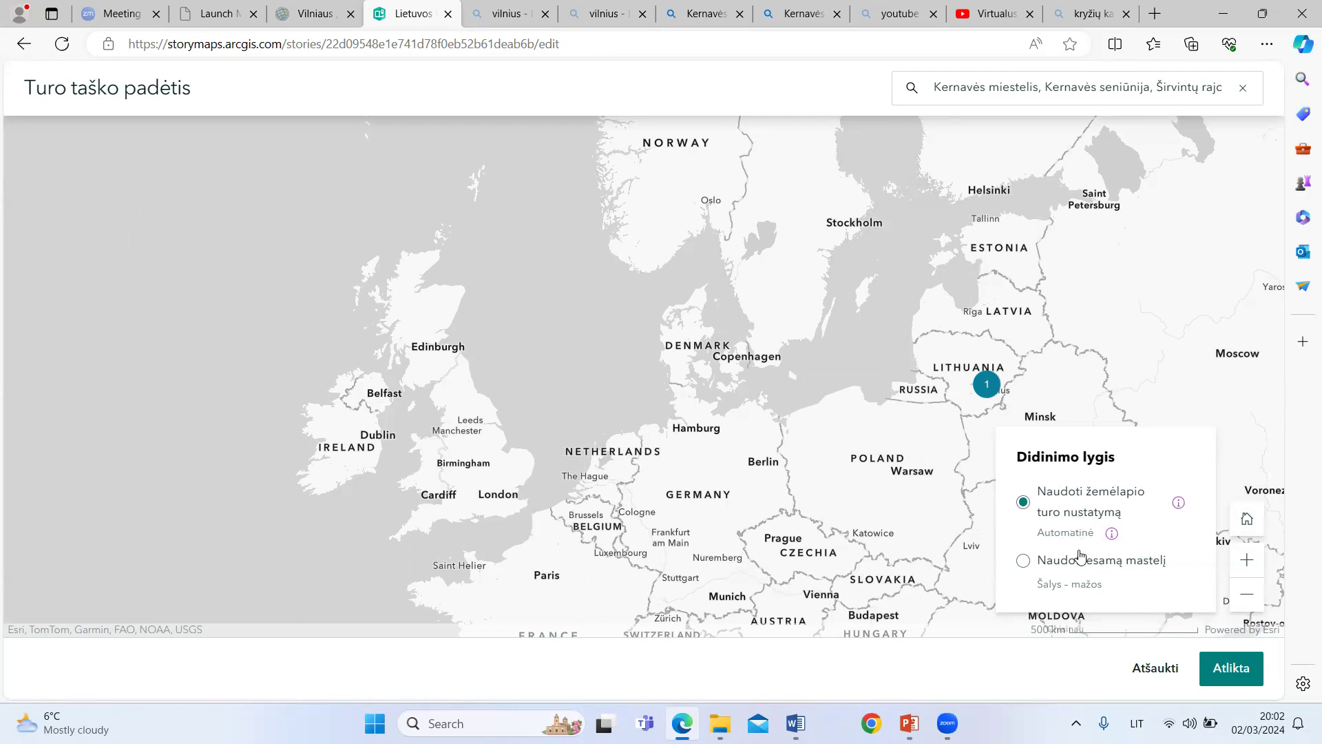
pyautogui.click(1023, 564)
pyautogui.moveTo(1112, 317); pyautogui.dragTo(1126, 270)
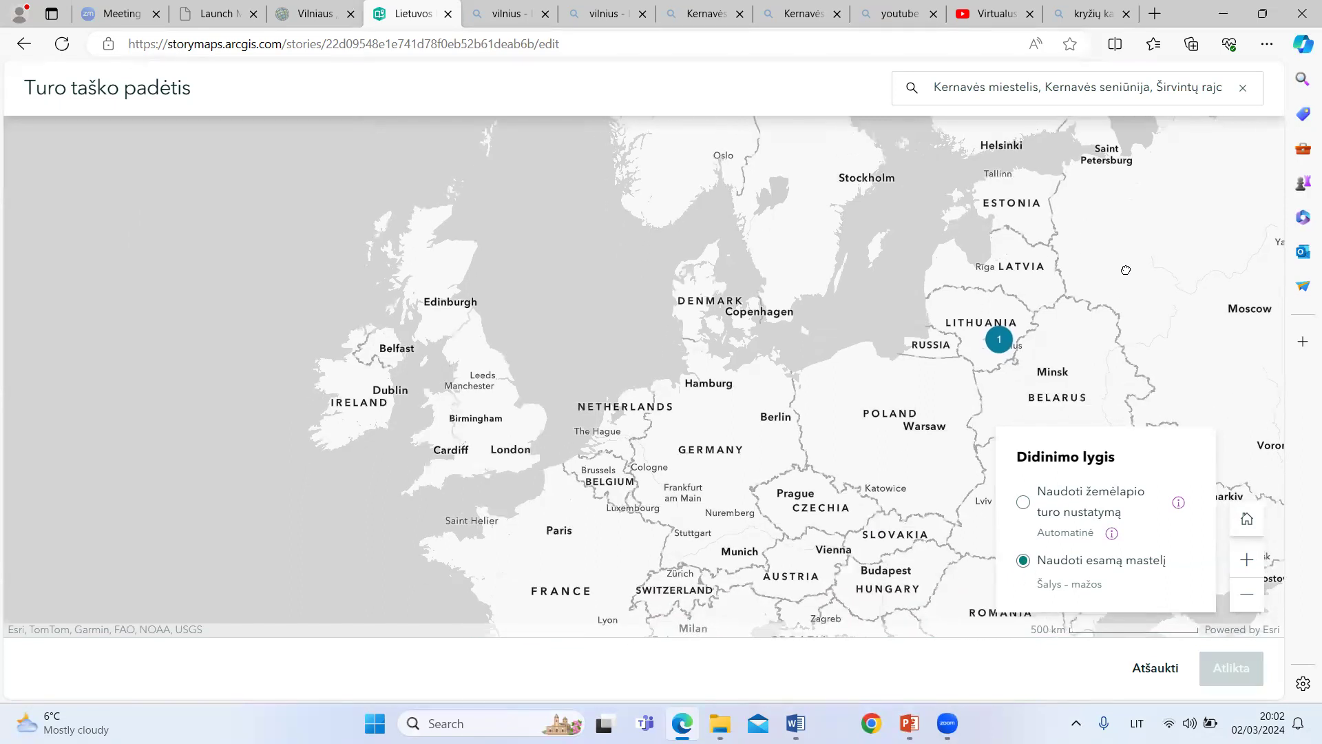
pyautogui.click(1248, 594)
pyautogui.moveTo(852, 436)
pyautogui.mouseDown()
pyautogui.moveTo(1001, 416)
pyautogui.moveTo(920, 434)
pyautogui.mouseUp()
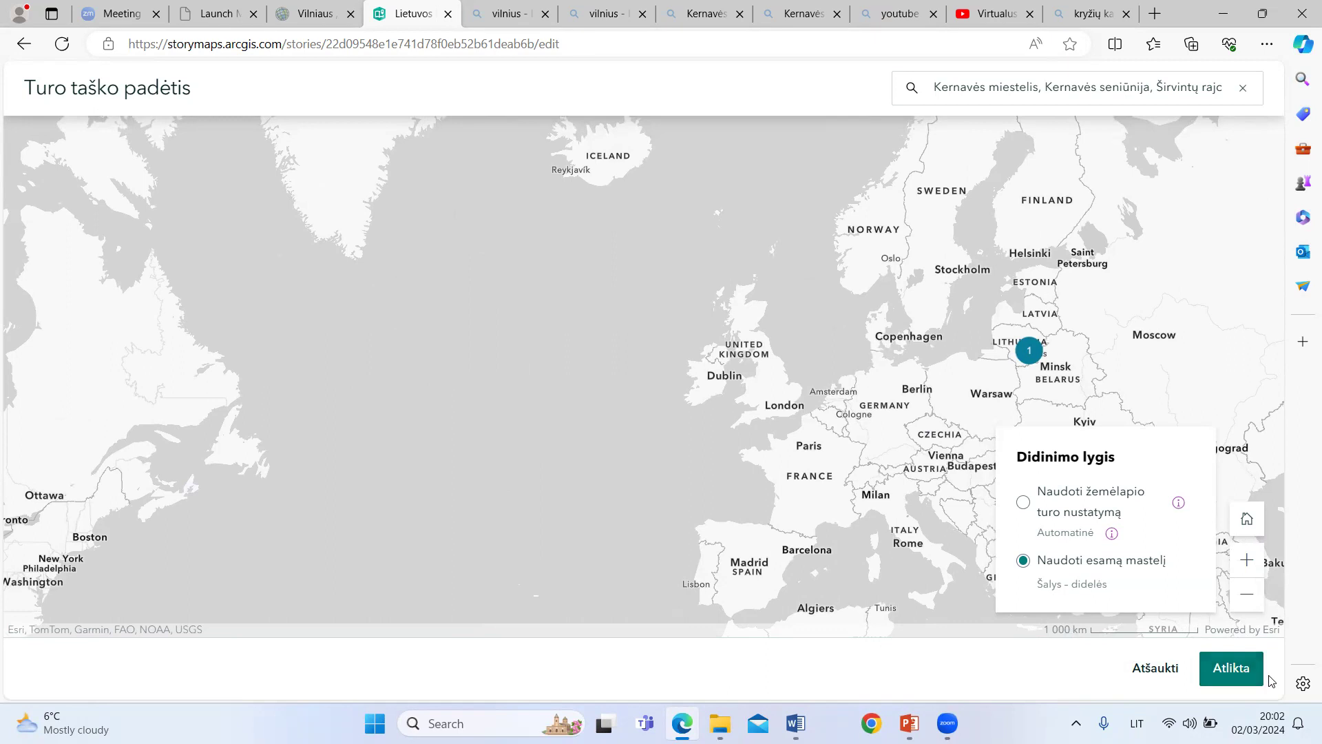
pyautogui.click(1240, 663)
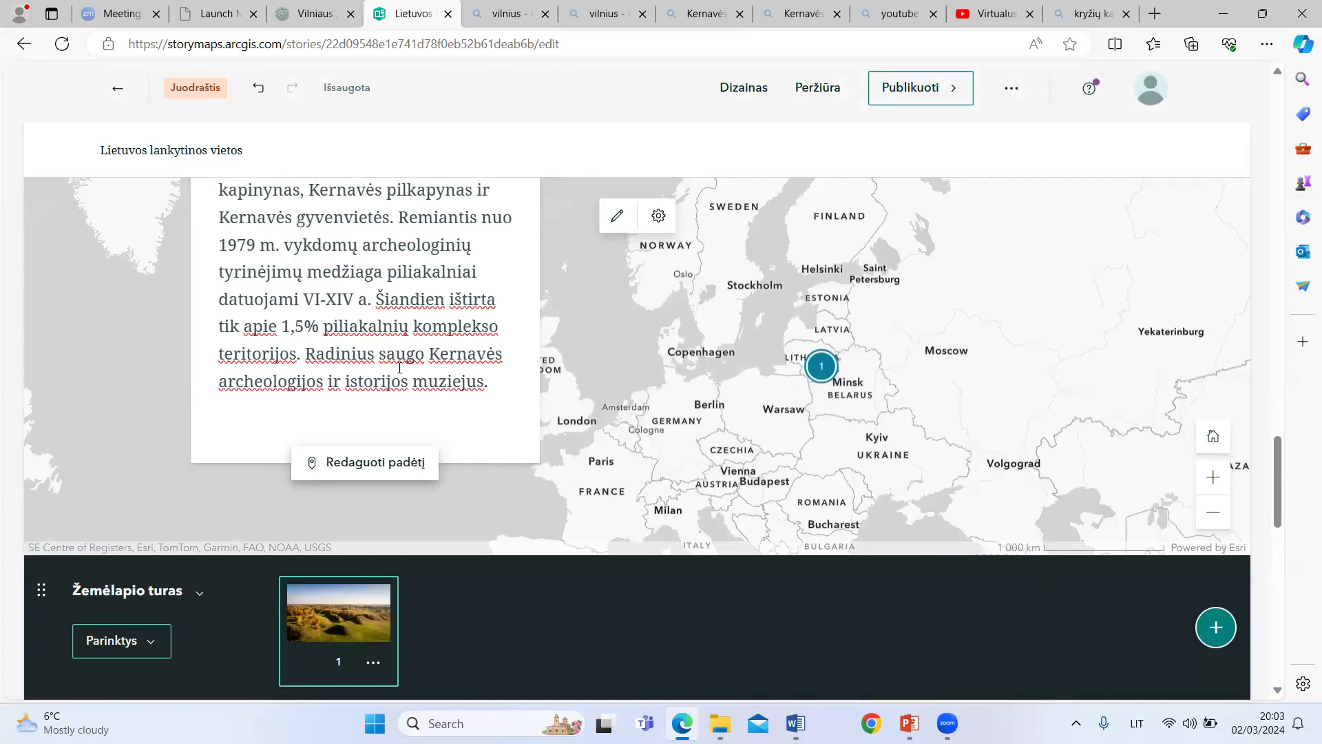
# Step: Review the first tour point's card and map, and check the map's alternative-text option without changing it
pyautogui.scroll(4, 333, 341)
pyautogui.scroll(3, 332, 340)
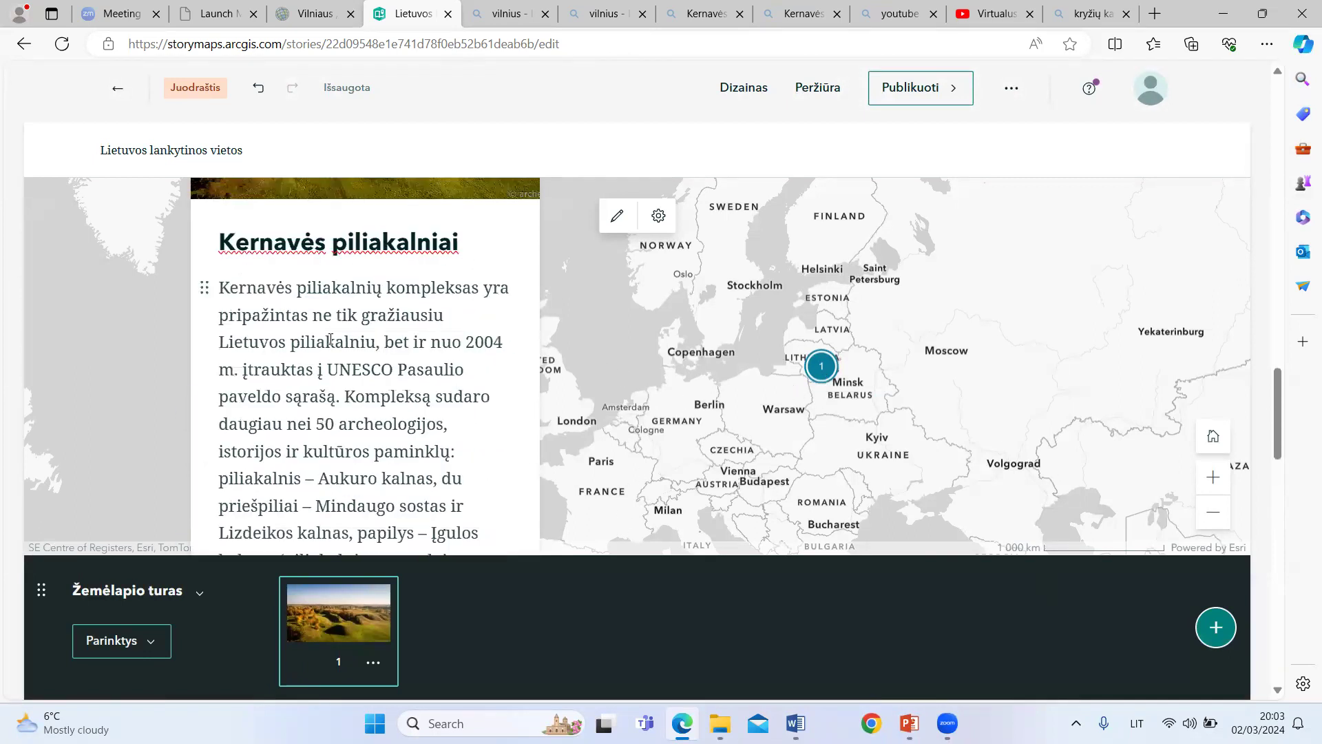
pyautogui.scroll(3, 315, 315)
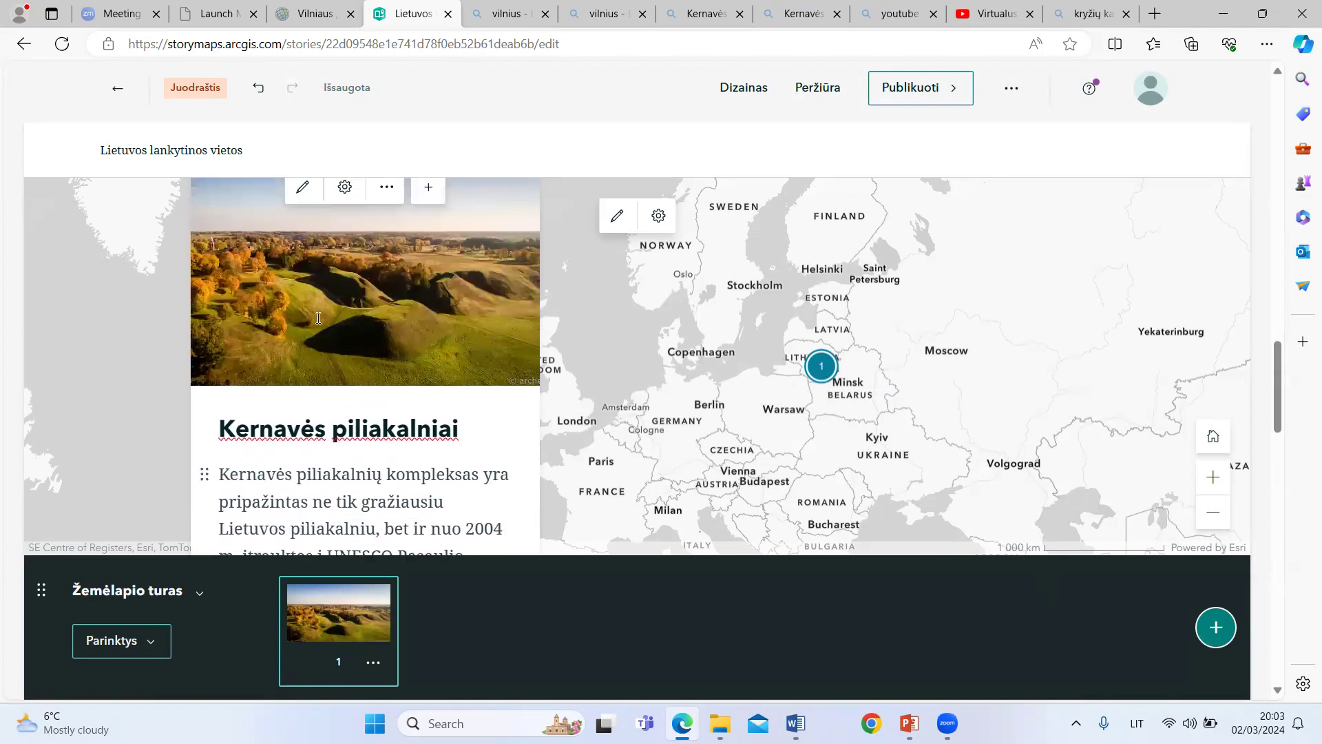
pyautogui.moveTo(689, 355); pyautogui.dragTo(782, 355)
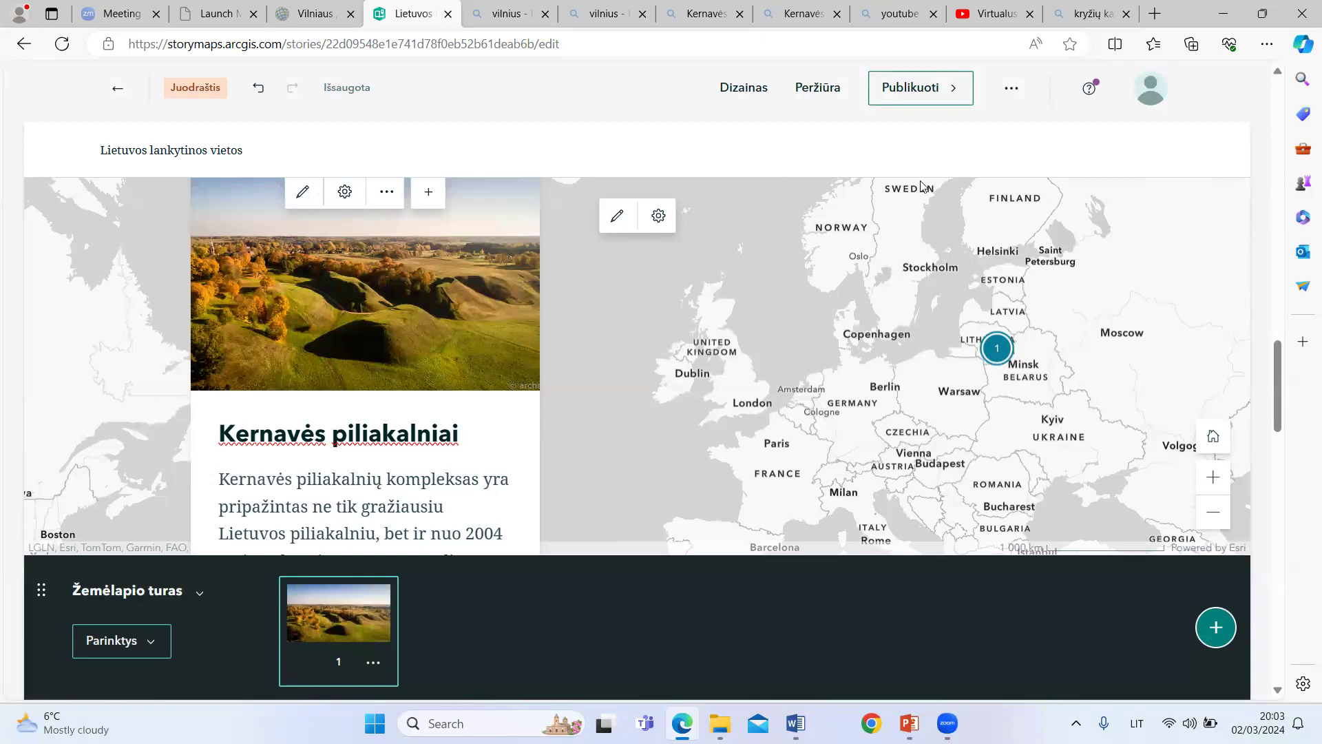
pyautogui.click(659, 217)
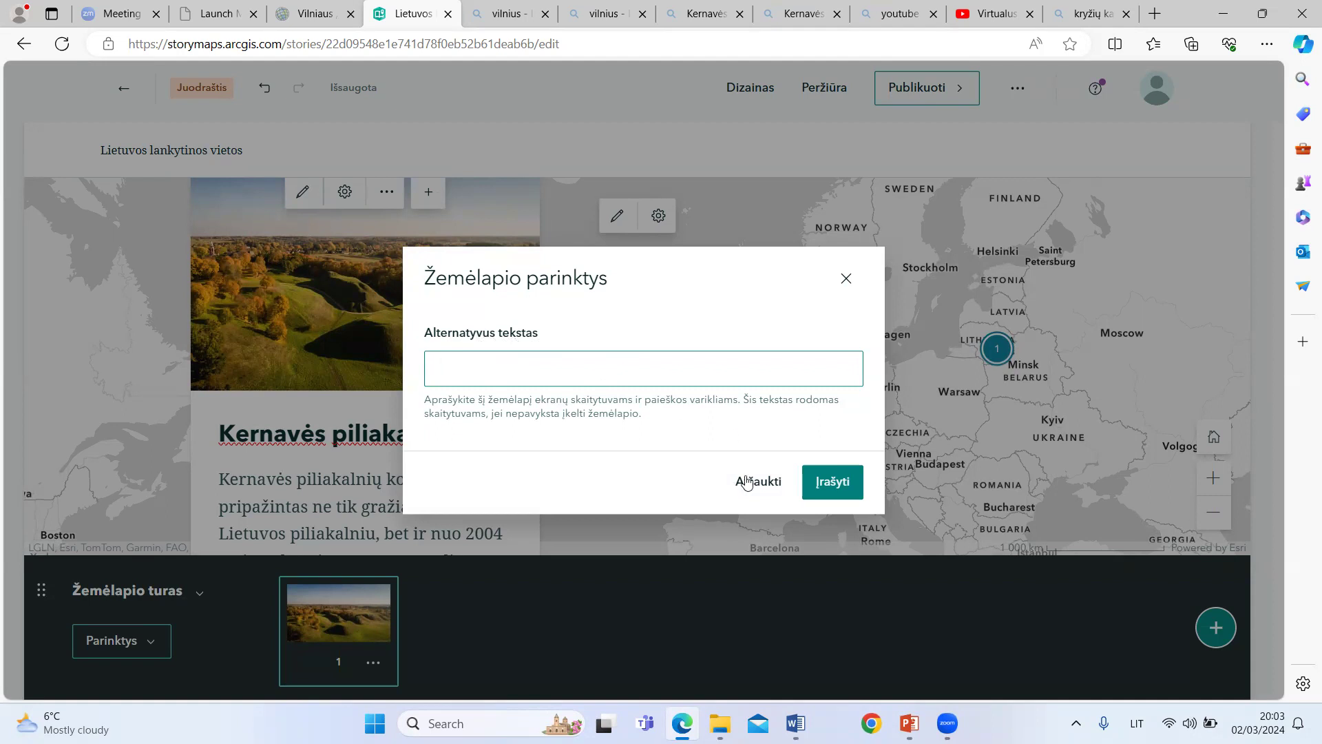
pyautogui.click(846, 280)
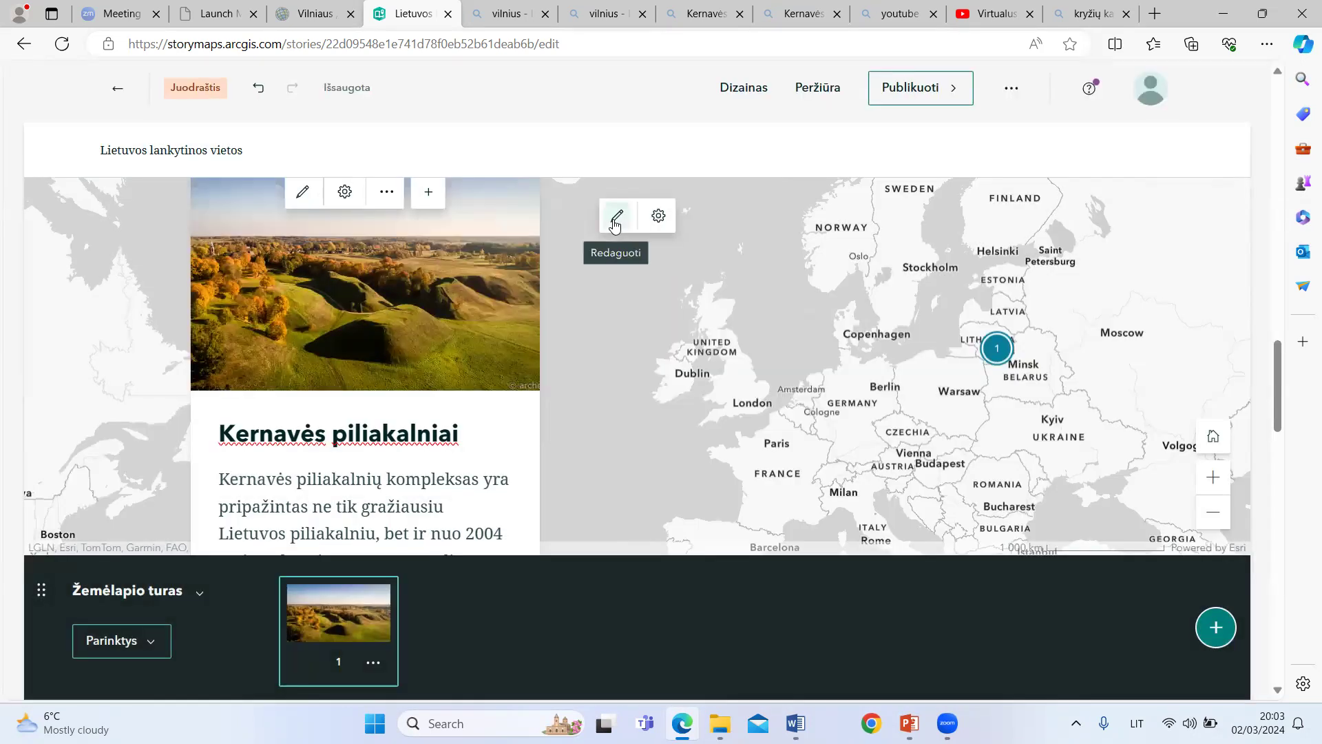
# Step: Edit the tour map's appearance, changing its basemap to "Vaizdai (mišrus)"
pyautogui.click(615, 221)
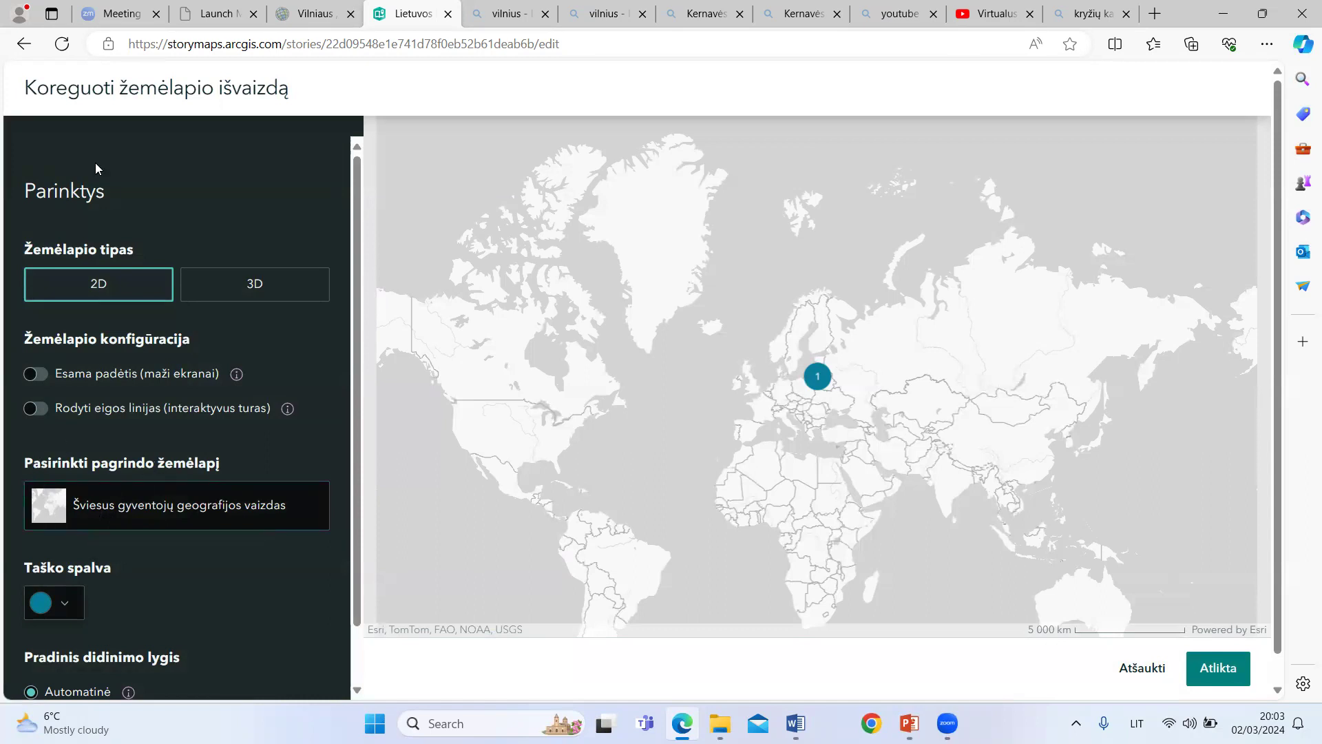
pyautogui.click(60, 507)
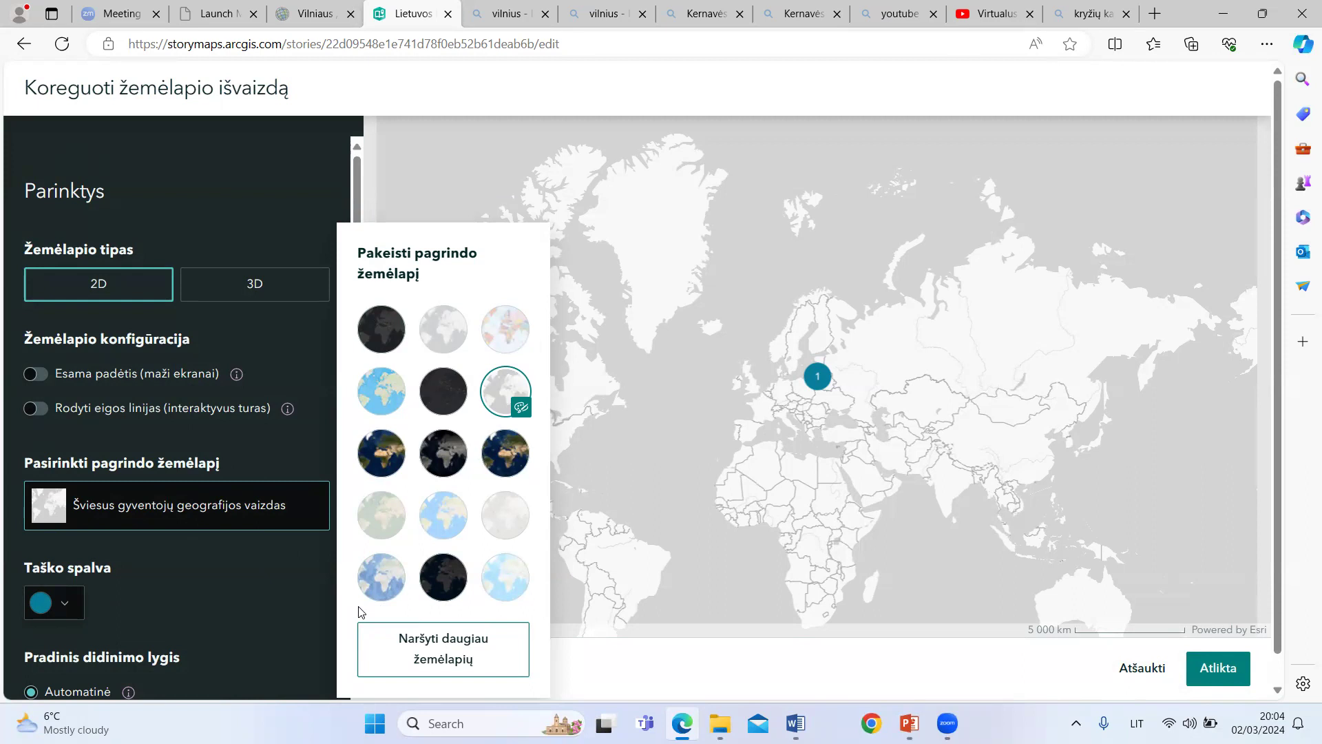
pyautogui.click(513, 465)
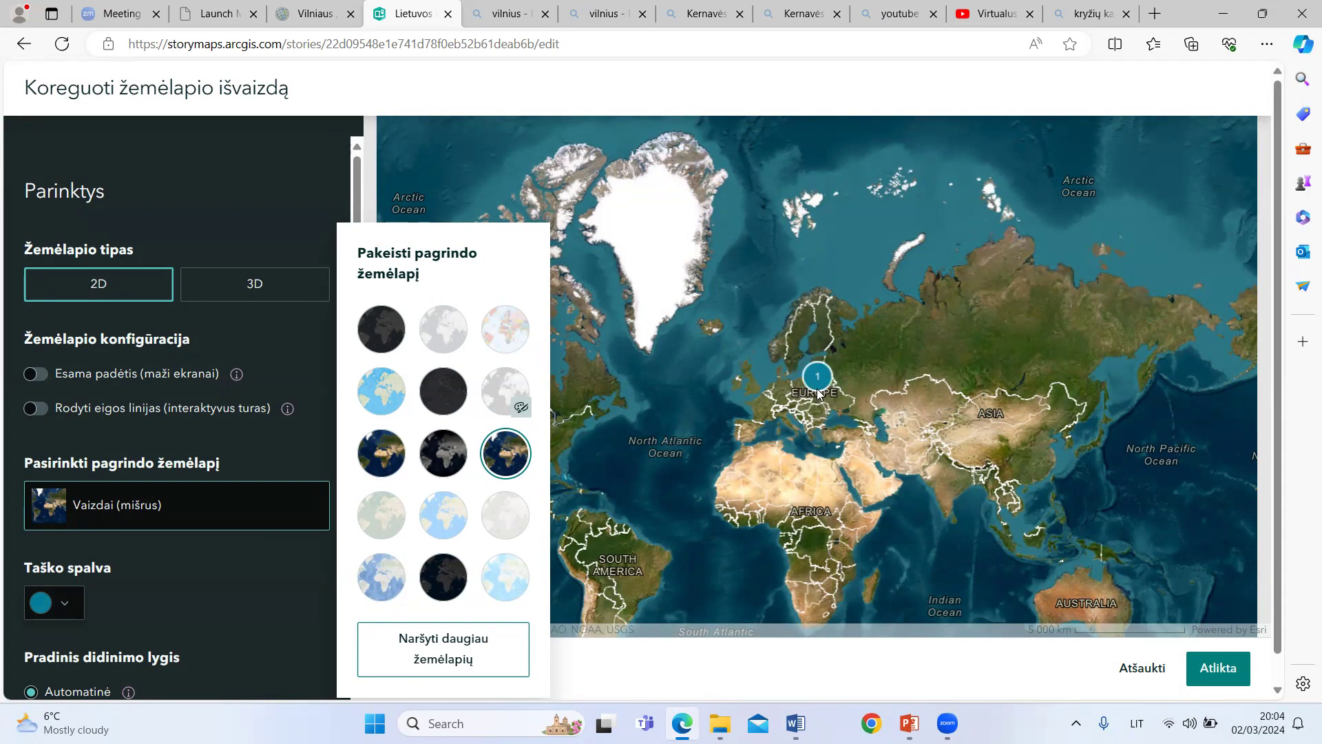
pyautogui.click(273, 341)
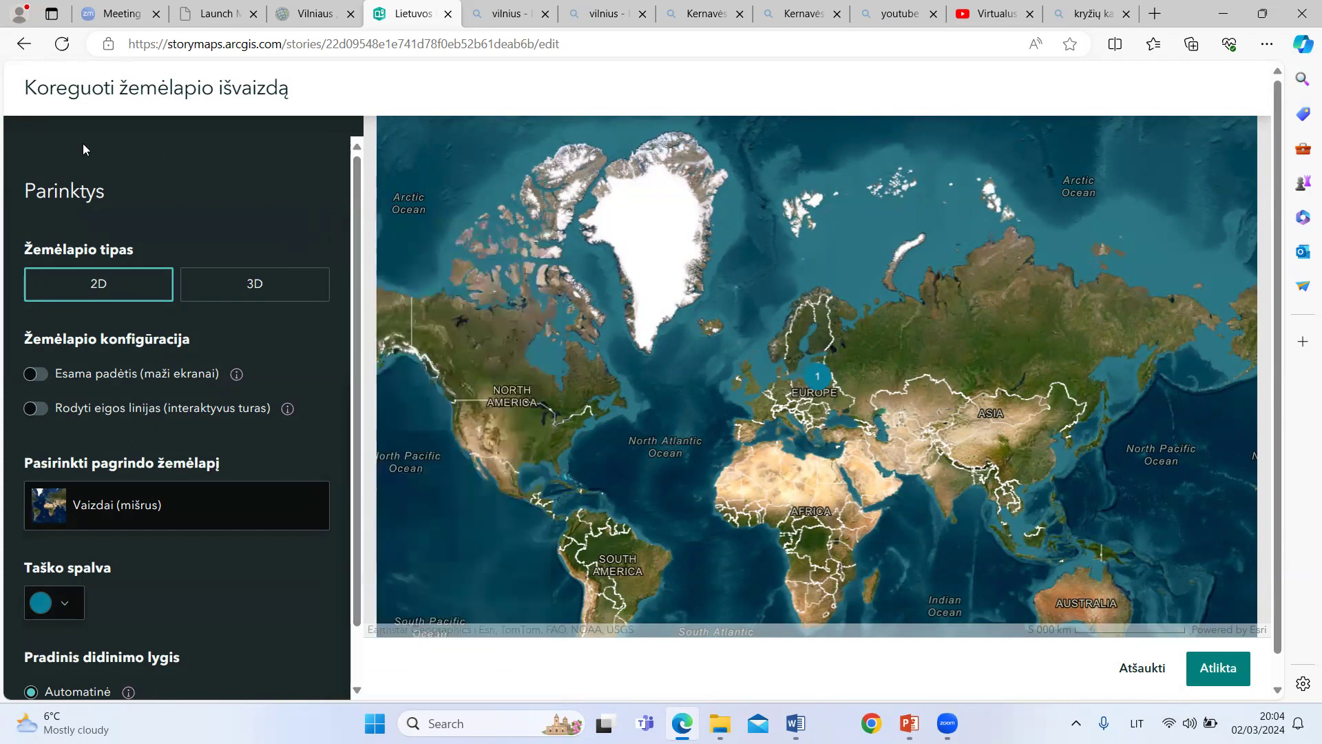
# Step: Set the tour map's point colour to the dark red #9B081D
pyautogui.click(66, 607)
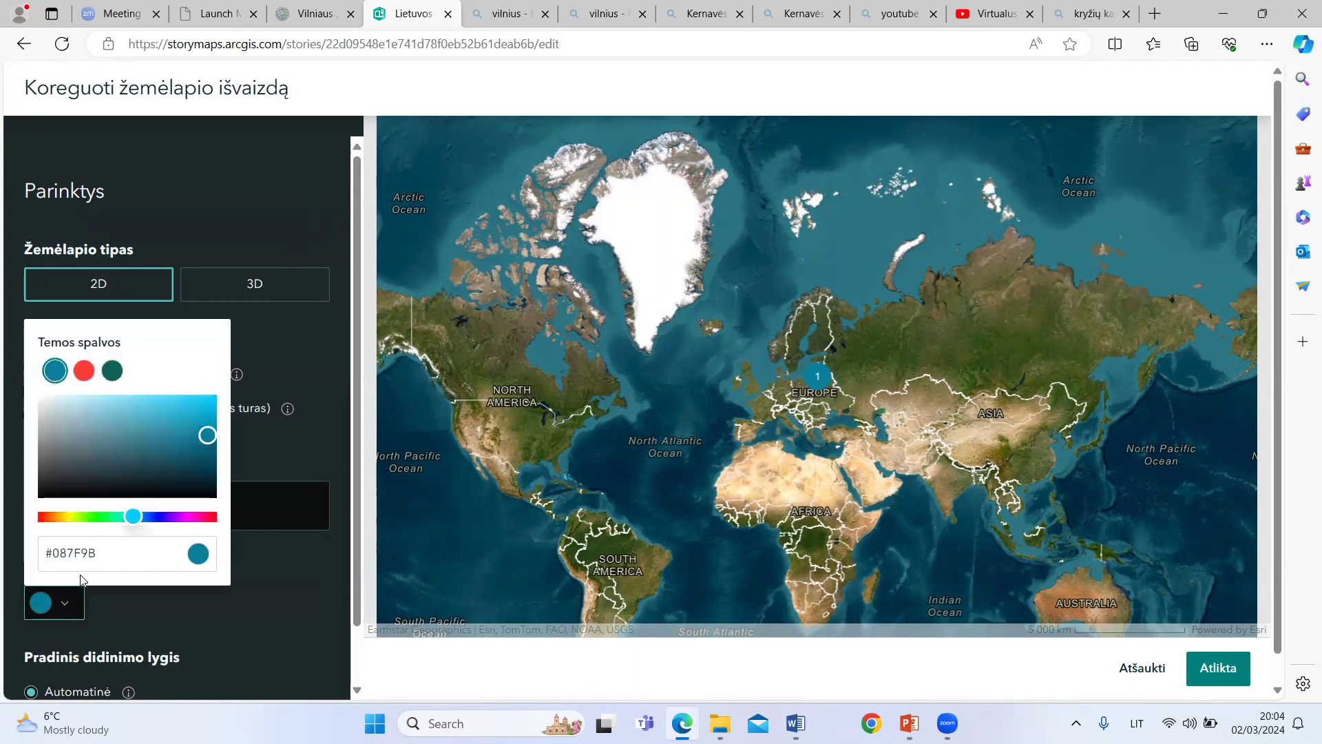
pyautogui.click(92, 517)
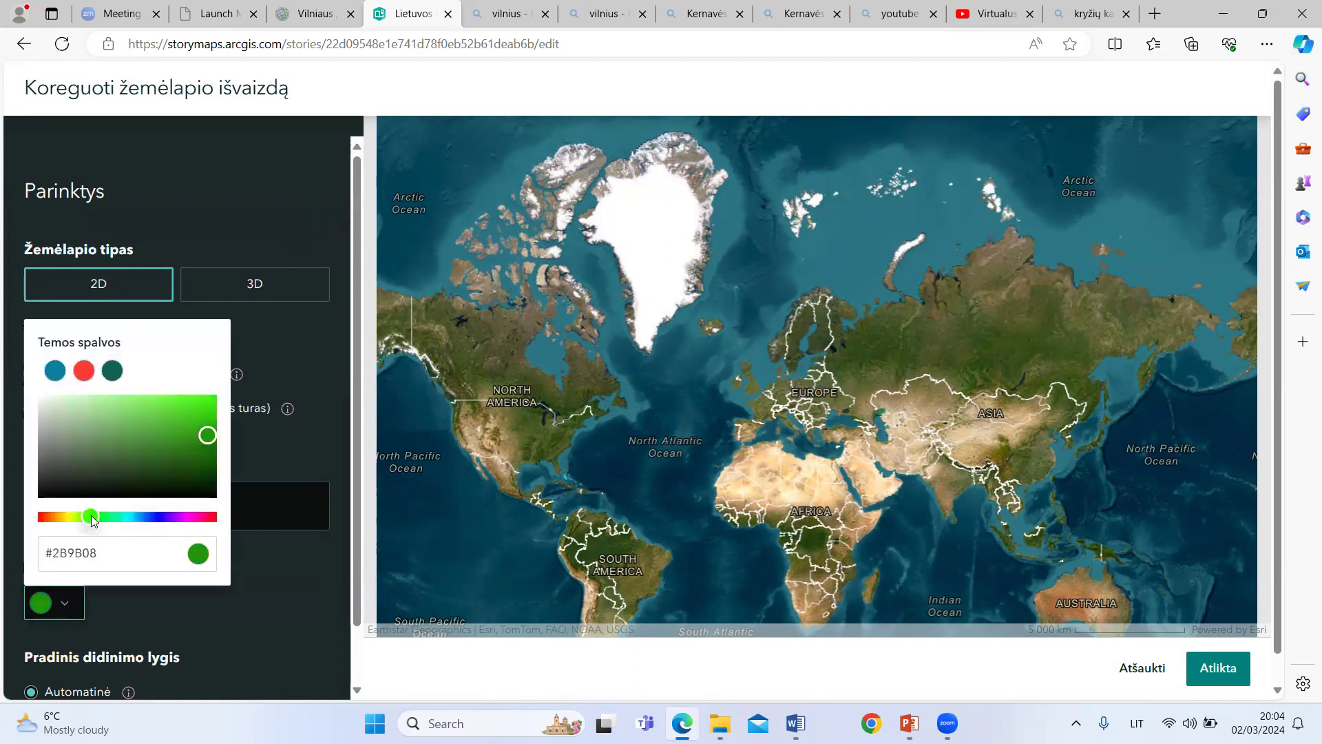
pyautogui.click(191, 520)
pyautogui.click(199, 519)
pyautogui.click(213, 521)
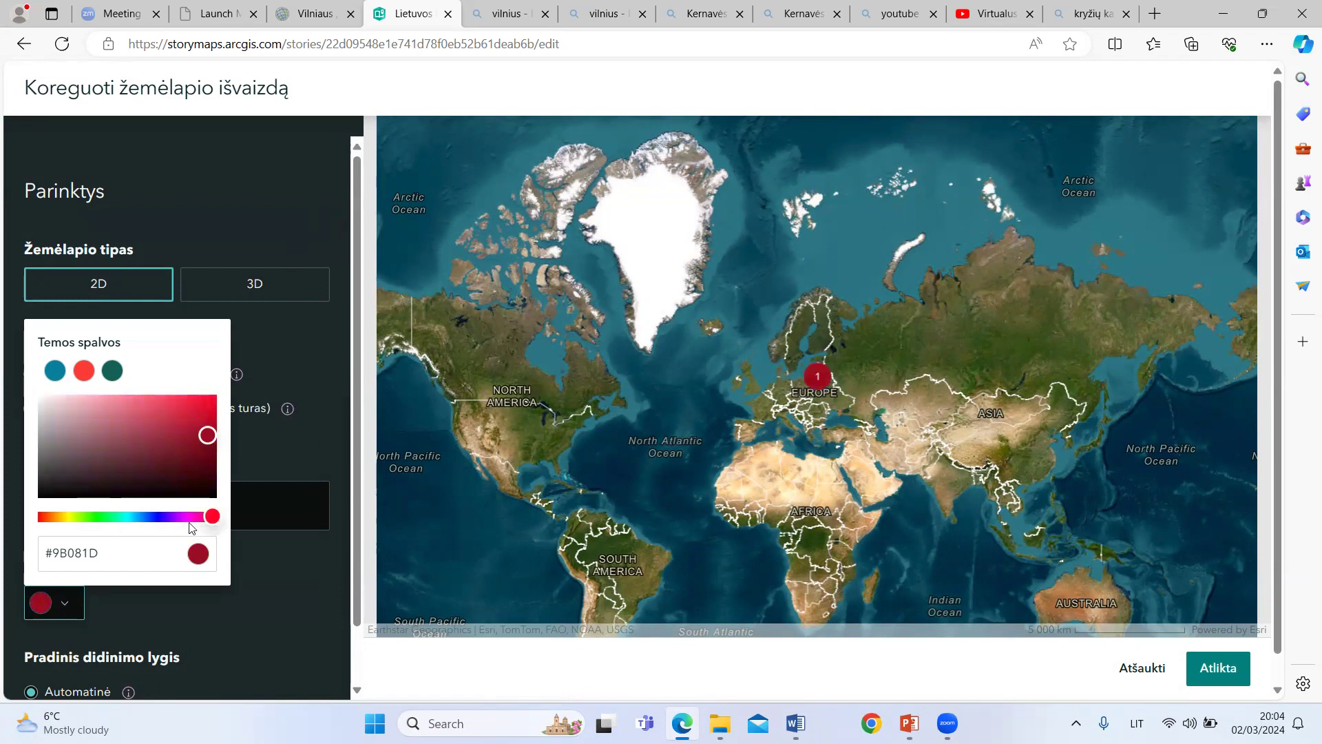
pyautogui.click(263, 612)
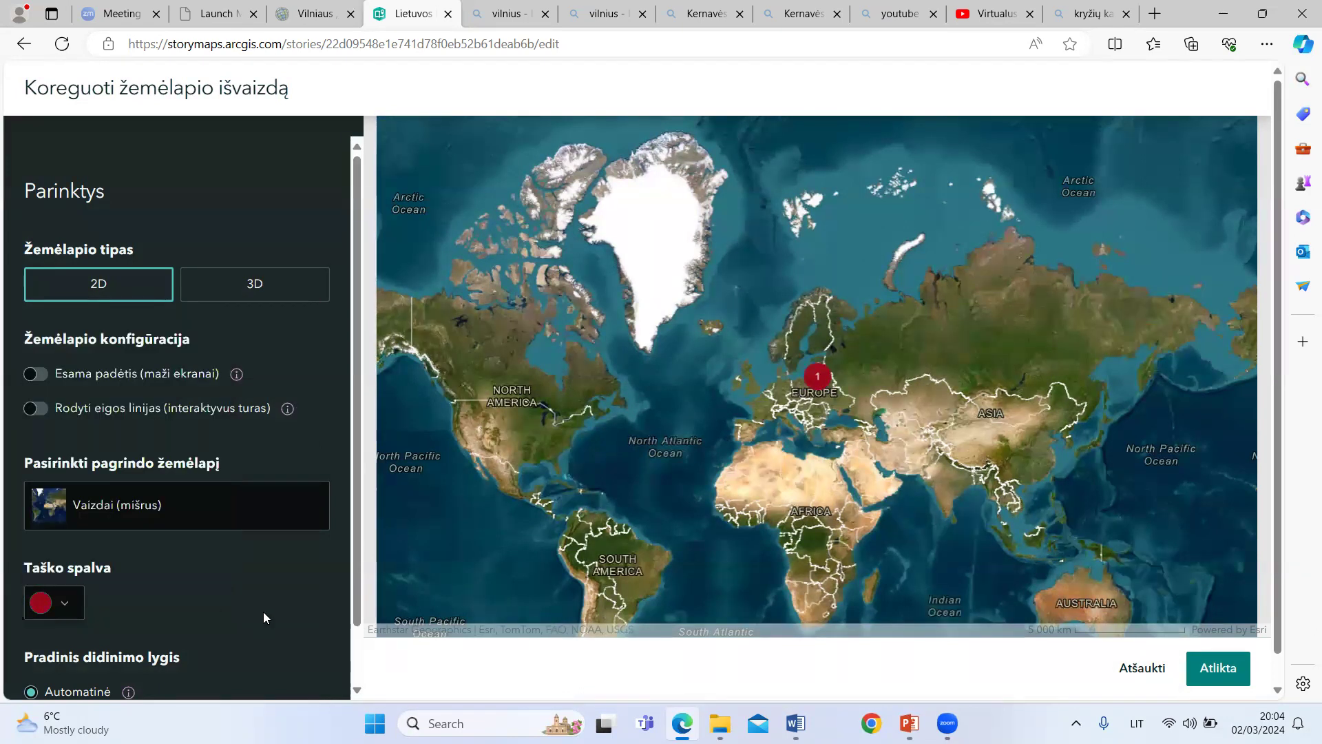
# Step: Change the tour map type to 3D with the initial zoom level "Adaptuotas" and apply the appearance settings
pyautogui.scroll(-1, 232, 594)
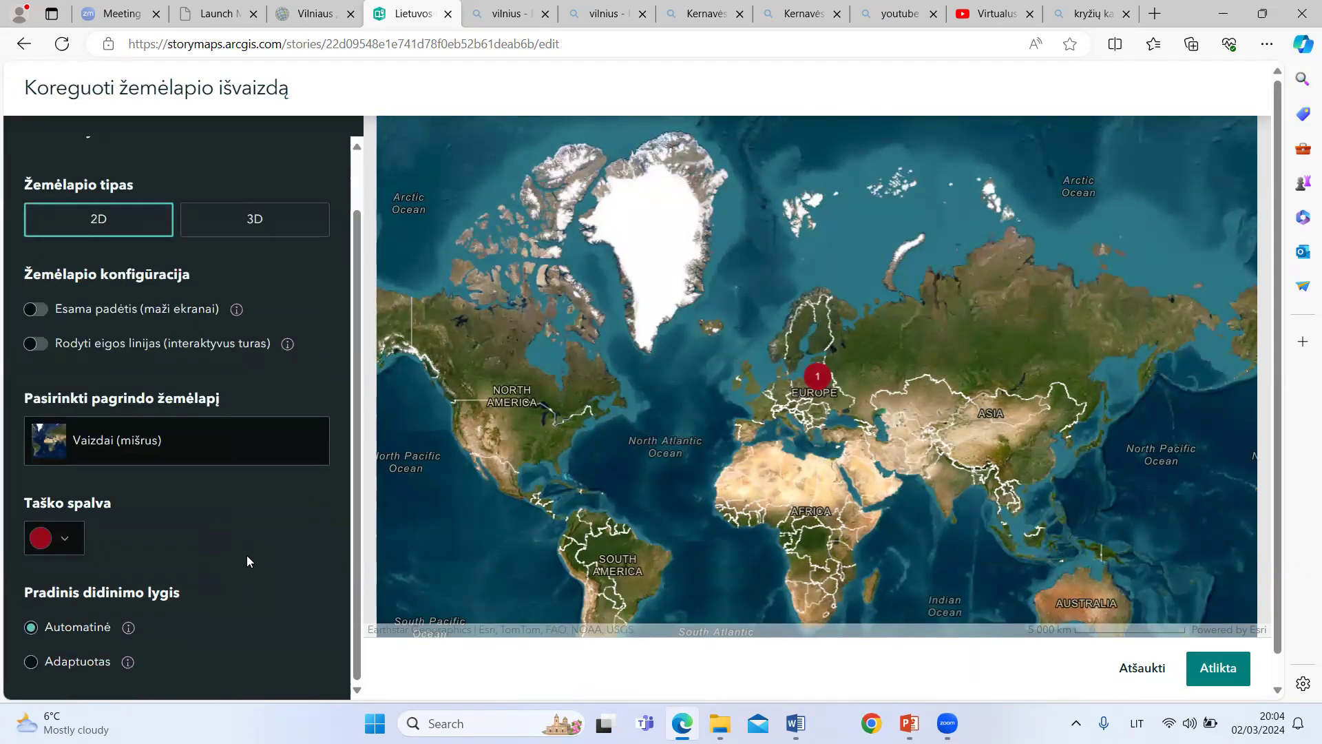
pyautogui.scroll(1, 245, 558)
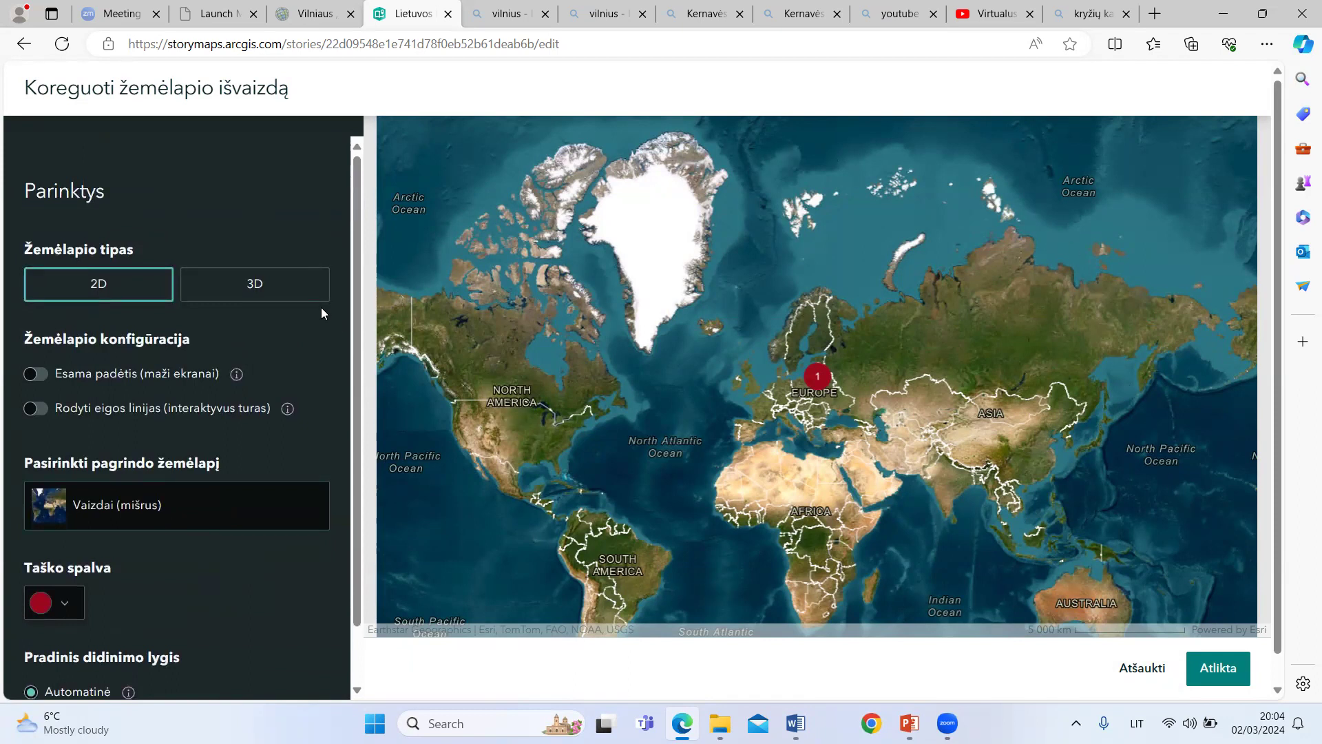
pyautogui.click(258, 292)
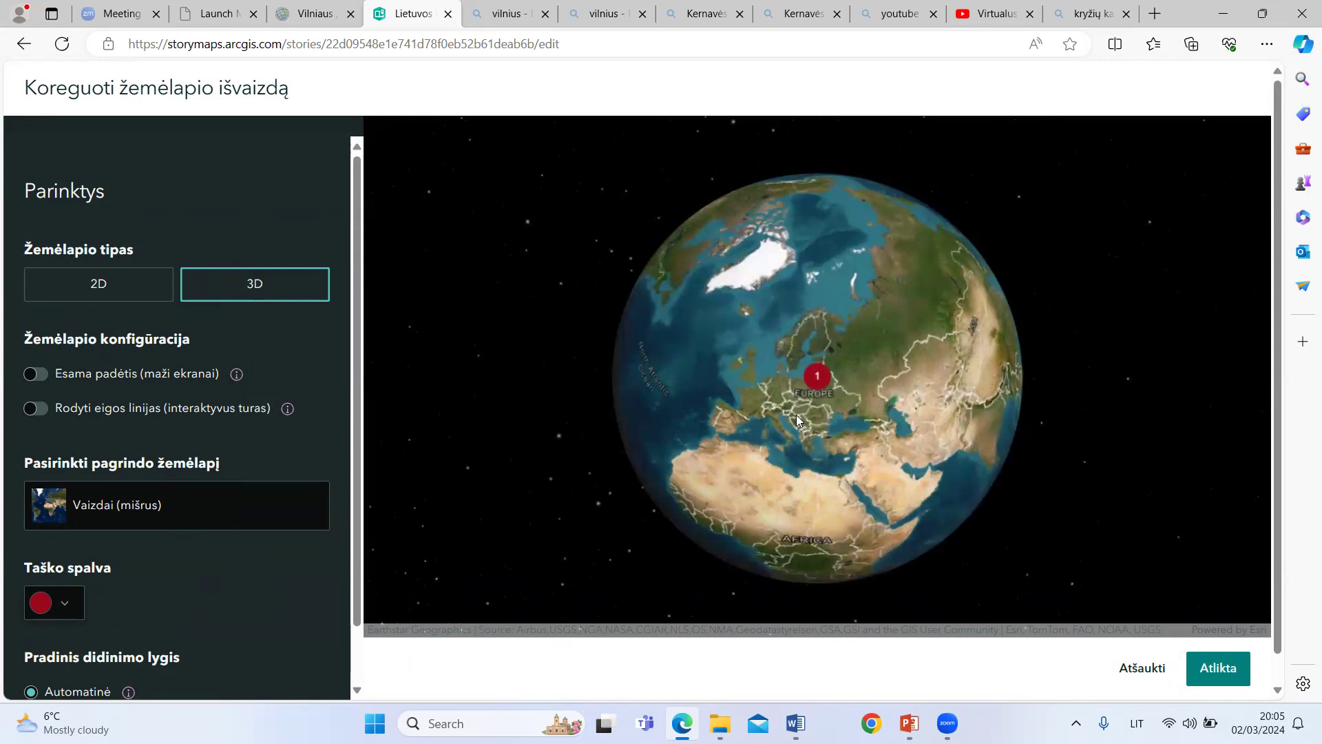
pyautogui.scroll(1, 825, 377)
pyautogui.scroll(-1, 183, 441)
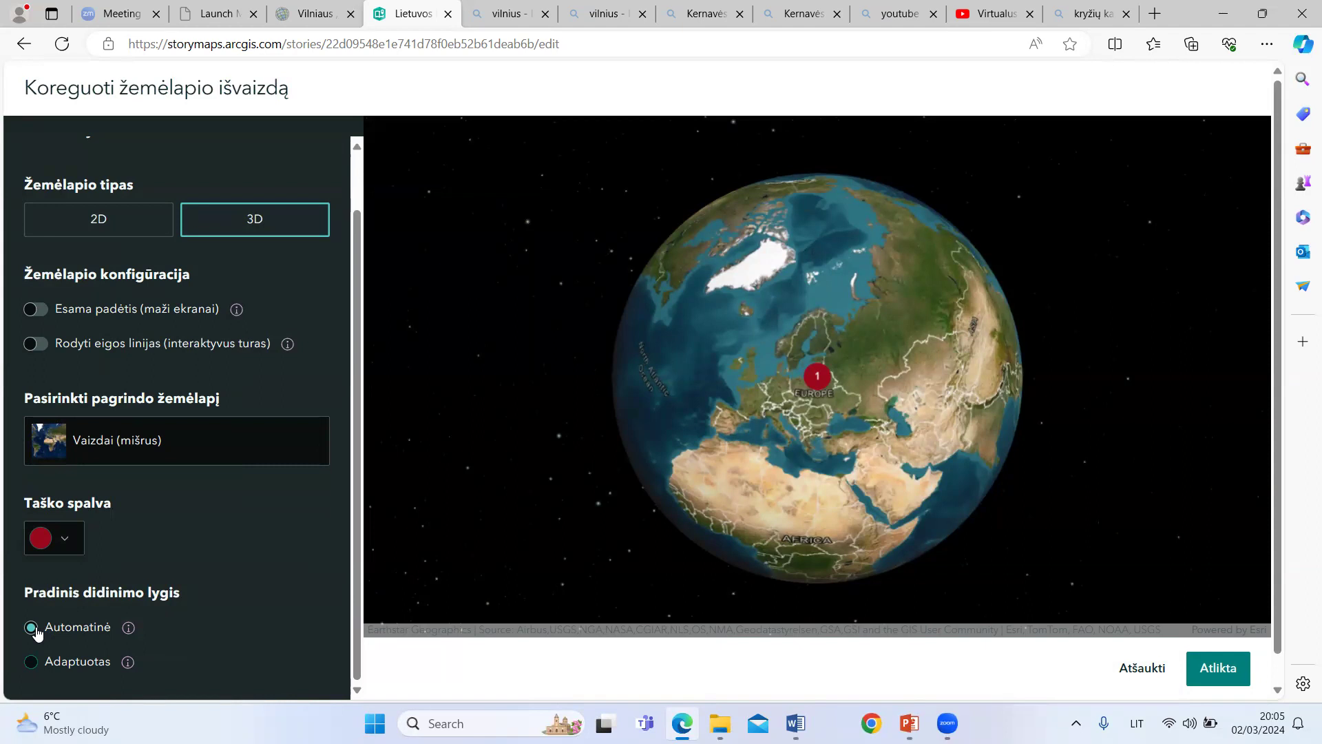
pyautogui.click(31, 660)
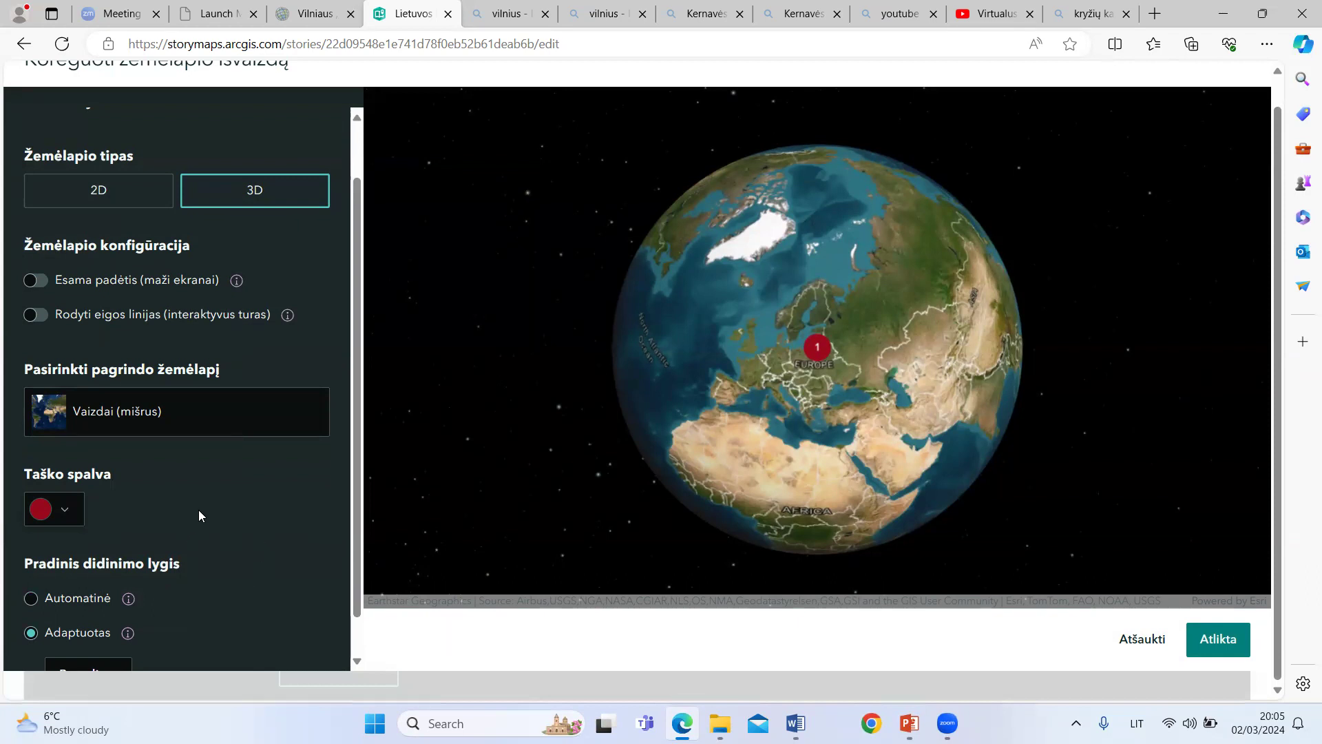
pyautogui.click(1219, 641)
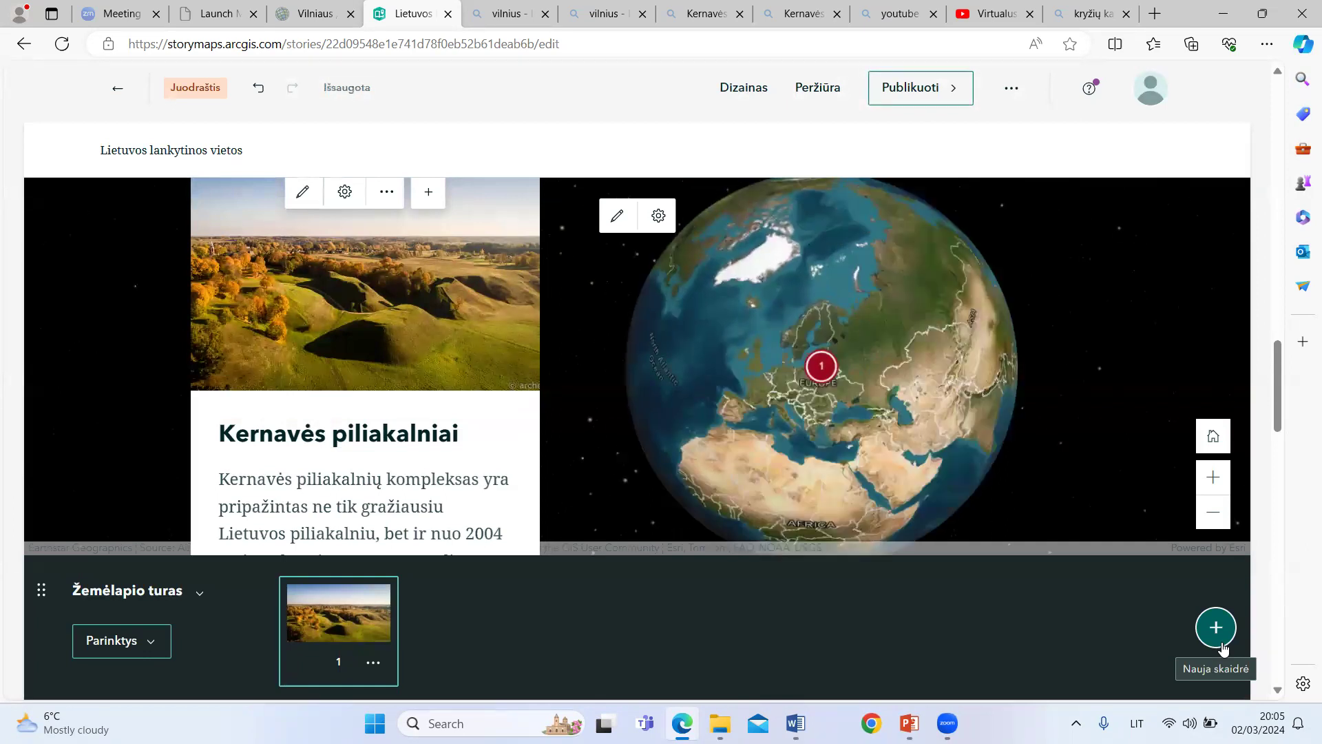
# Step: Examine the first tour point's marker on the 3D globe and the description in its card
pyautogui.moveTo(848, 412); pyautogui.dragTo(953, 304)
pyautogui.moveTo(782, 386)
pyautogui.mouseDown()
pyautogui.moveTo(755, 275)
pyautogui.moveTo(656, 293)
pyautogui.moveTo(720, 364)
pyautogui.moveTo(876, 400)
pyautogui.moveTo(770, 367)
pyautogui.mouseUp()
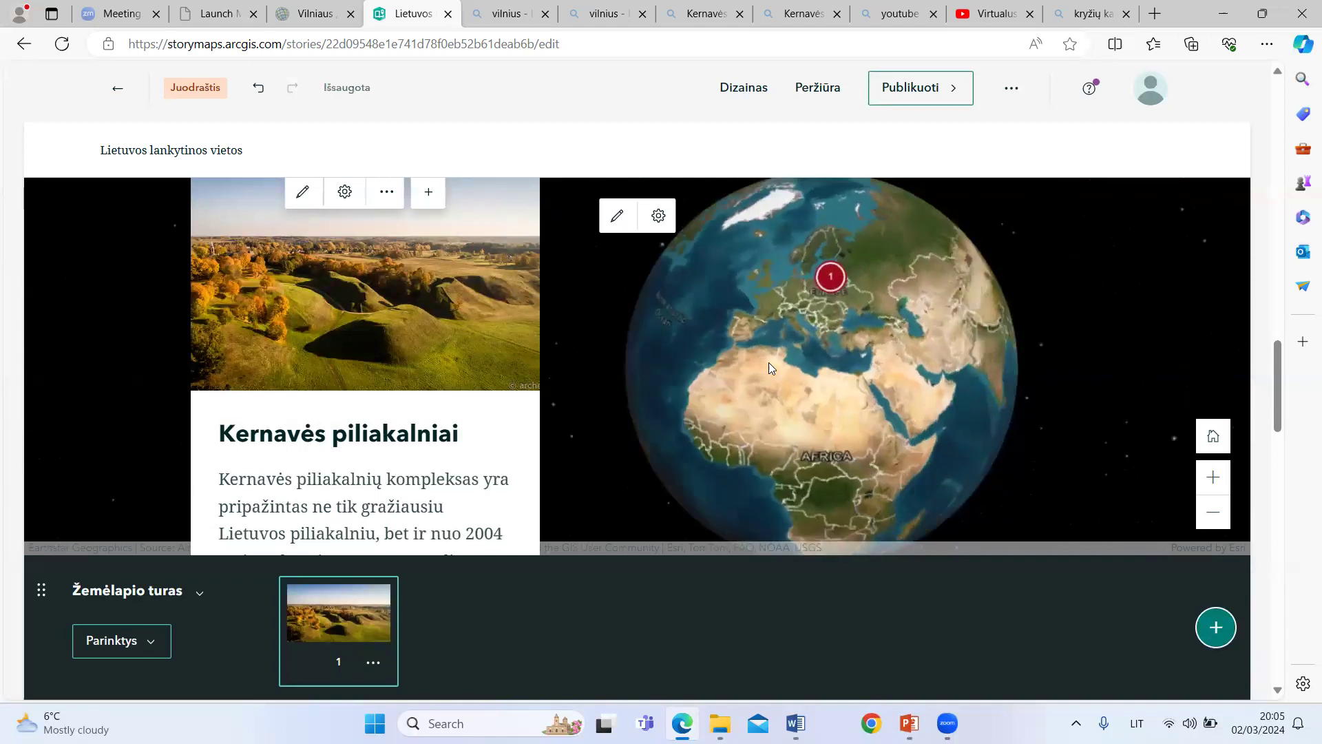
pyautogui.click(1210, 475)
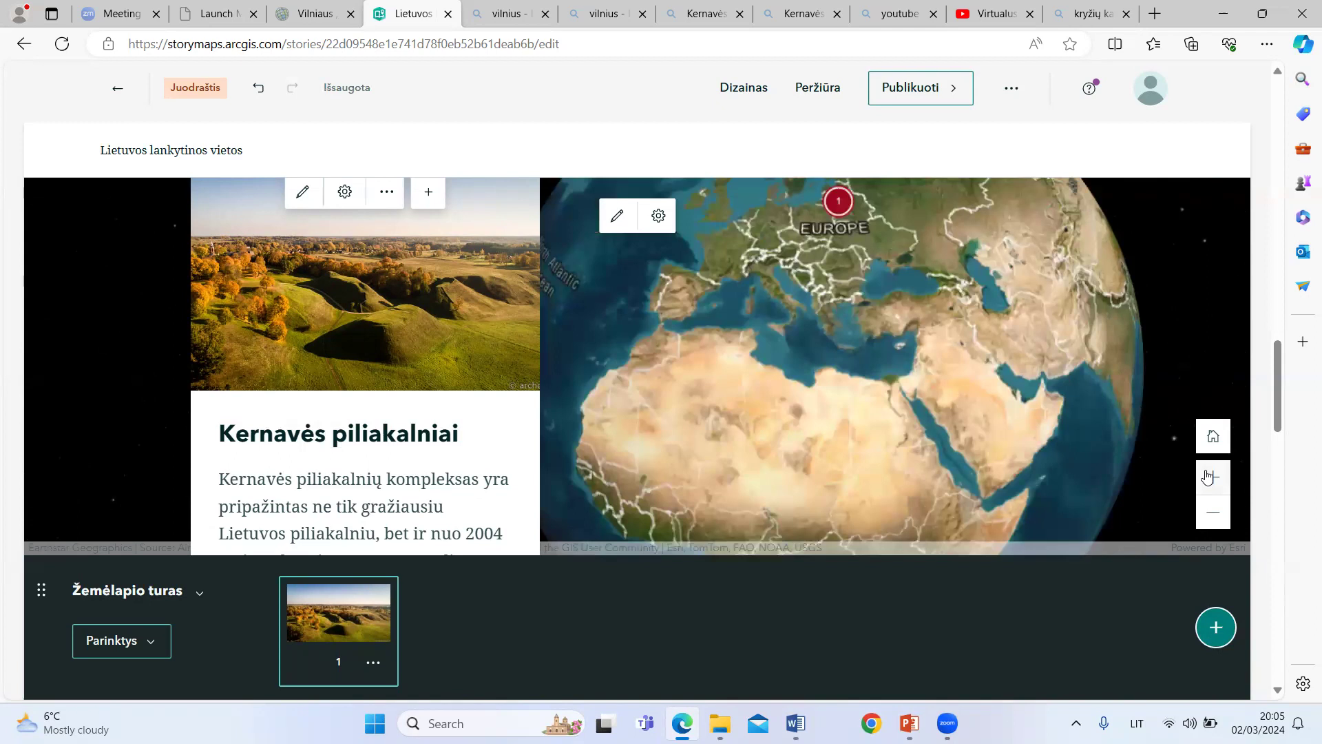
pyautogui.click(1214, 517)
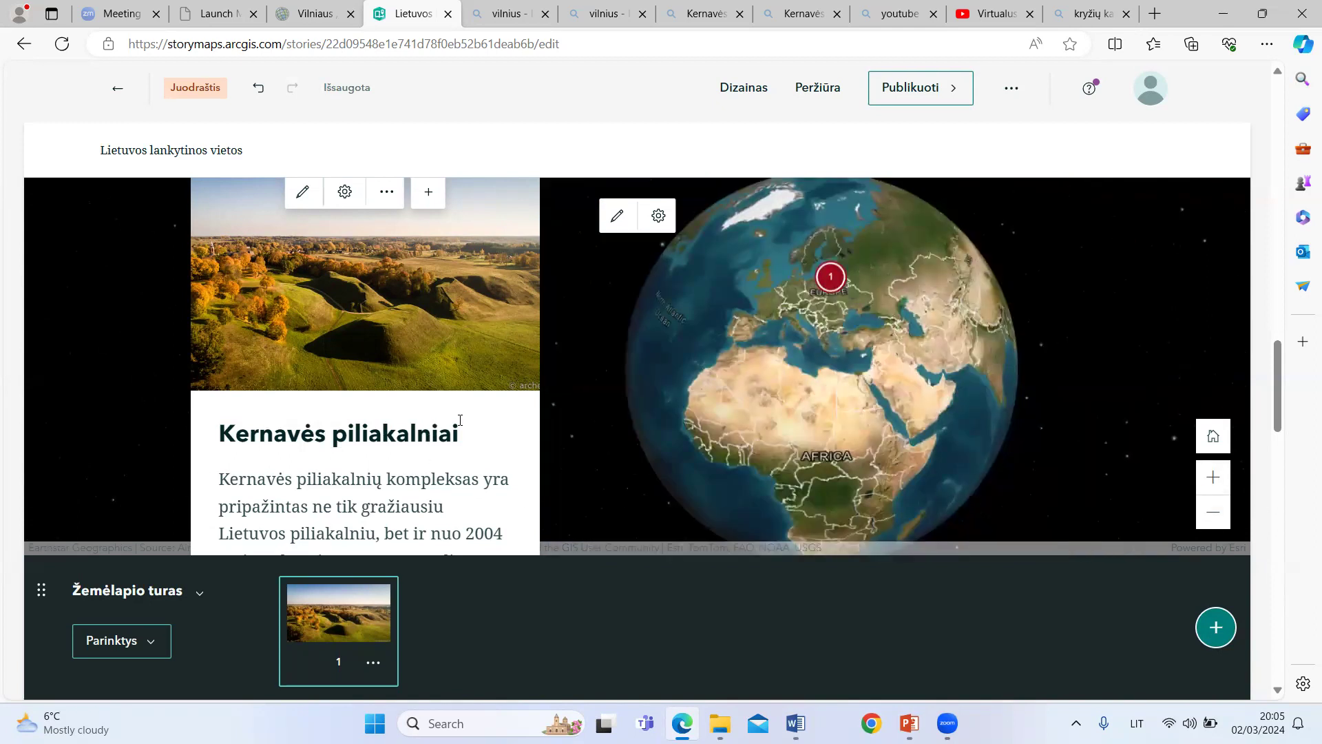
pyautogui.scroll(-4, 369, 338)
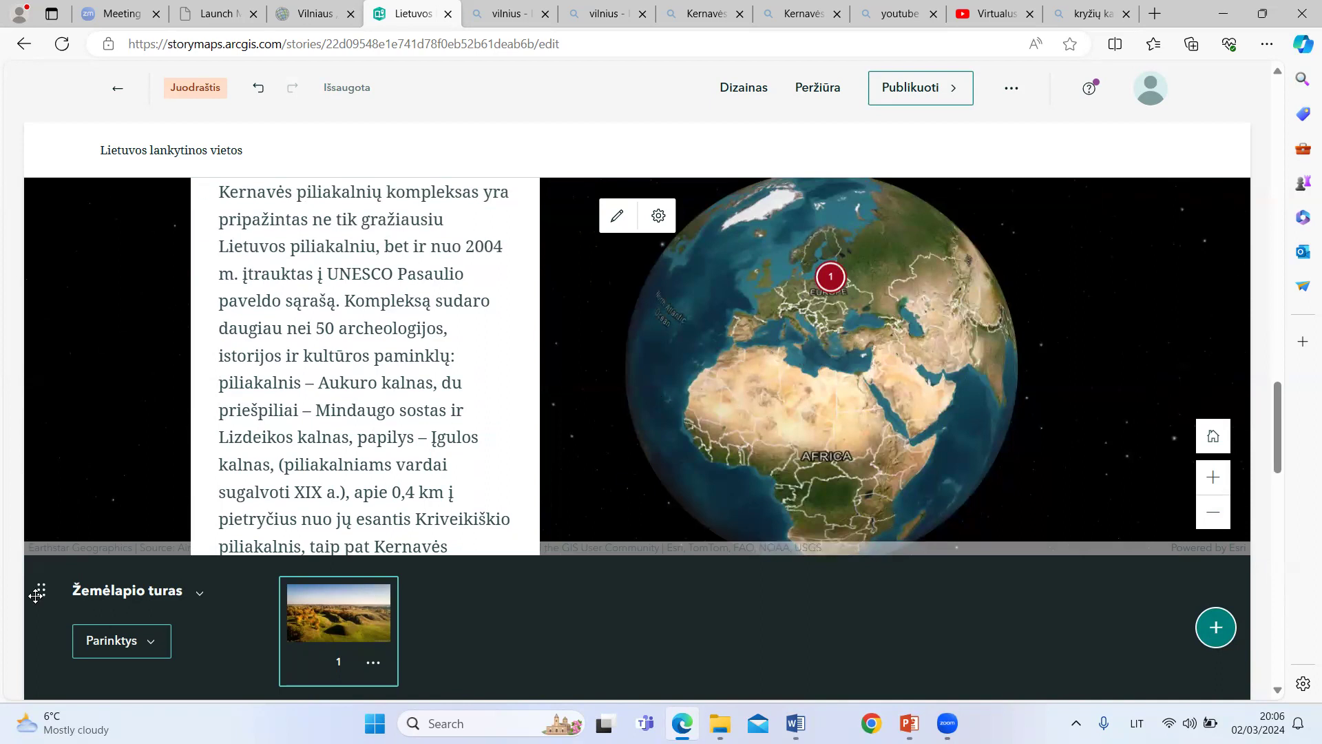
# Step: Add a second tour point and start adding its picture or video by link
pyautogui.click(1217, 629)
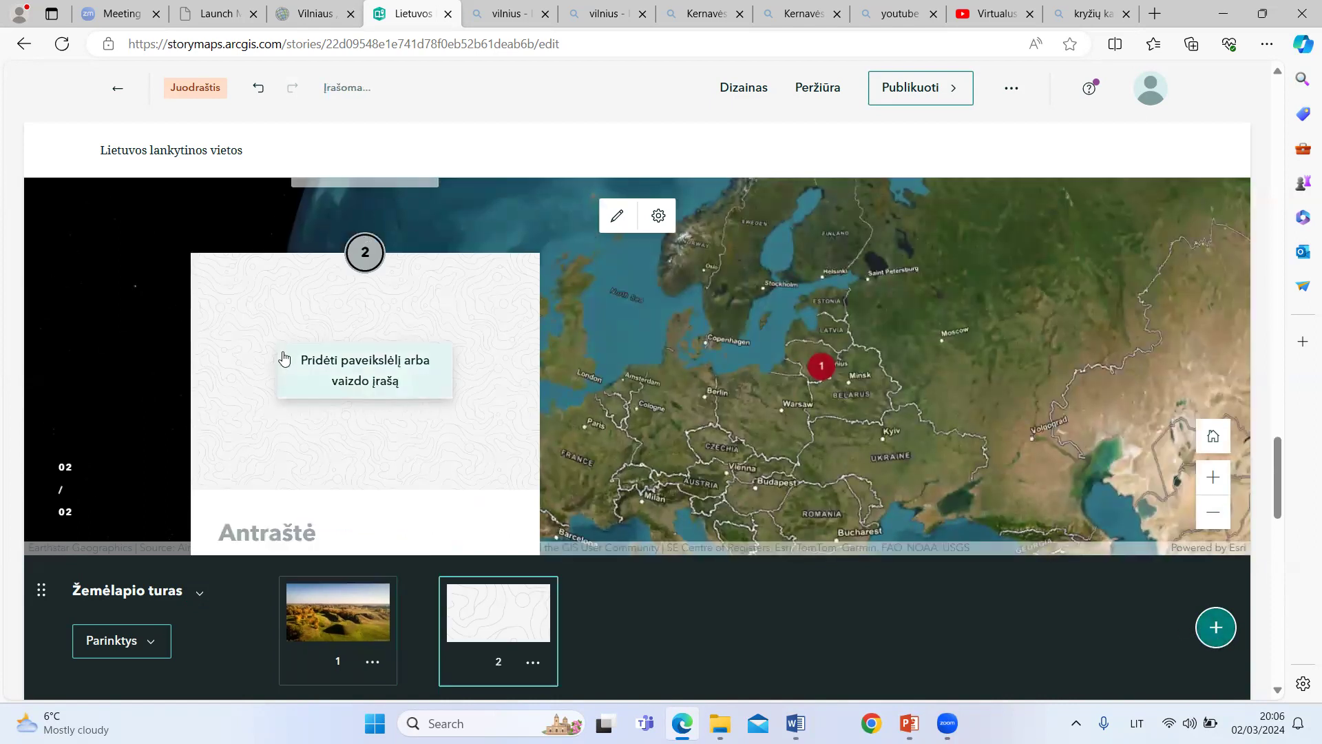
pyautogui.click(360, 376)
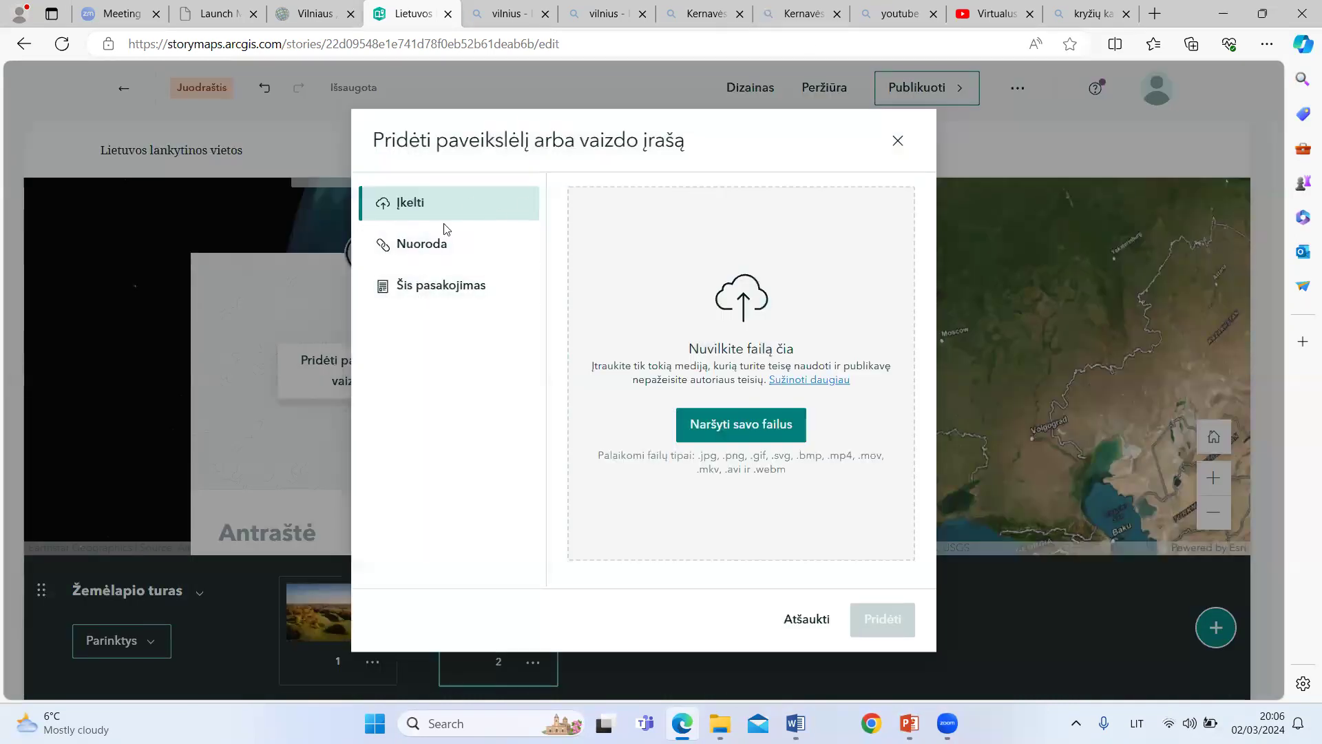
pyautogui.click(419, 252)
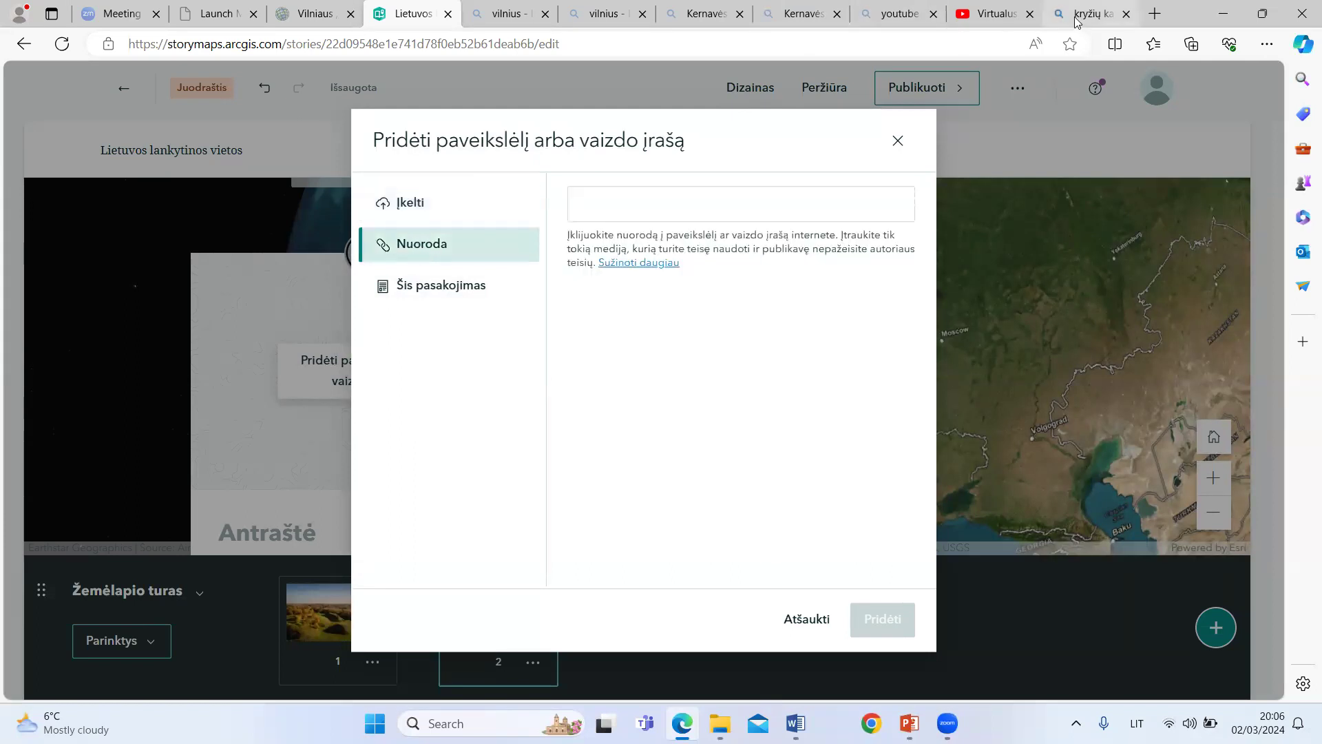
# Step: Find the "Kryžių kalnas" video by Aero fotografija among the video search results, open it on YouTube and pause it
pyautogui.click(994, 12)
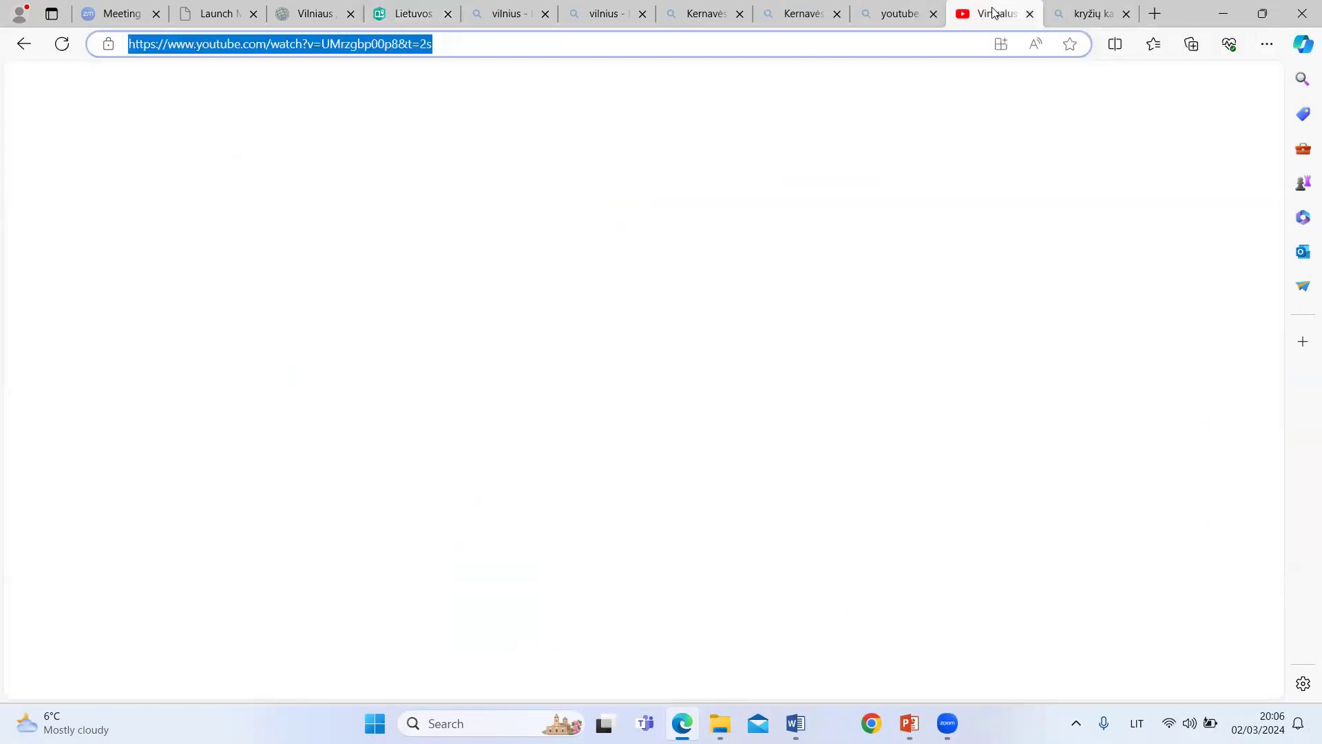
pyautogui.click(1090, 12)
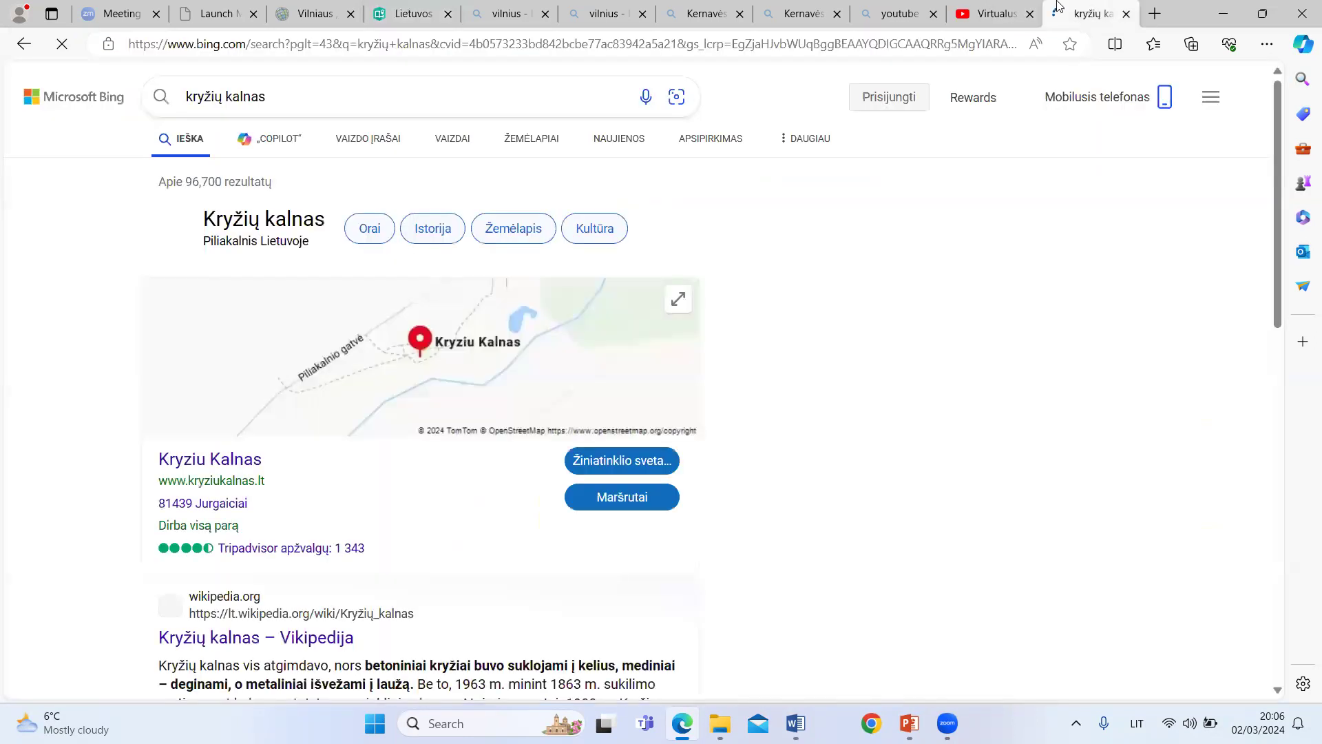
pyautogui.click(448, 141)
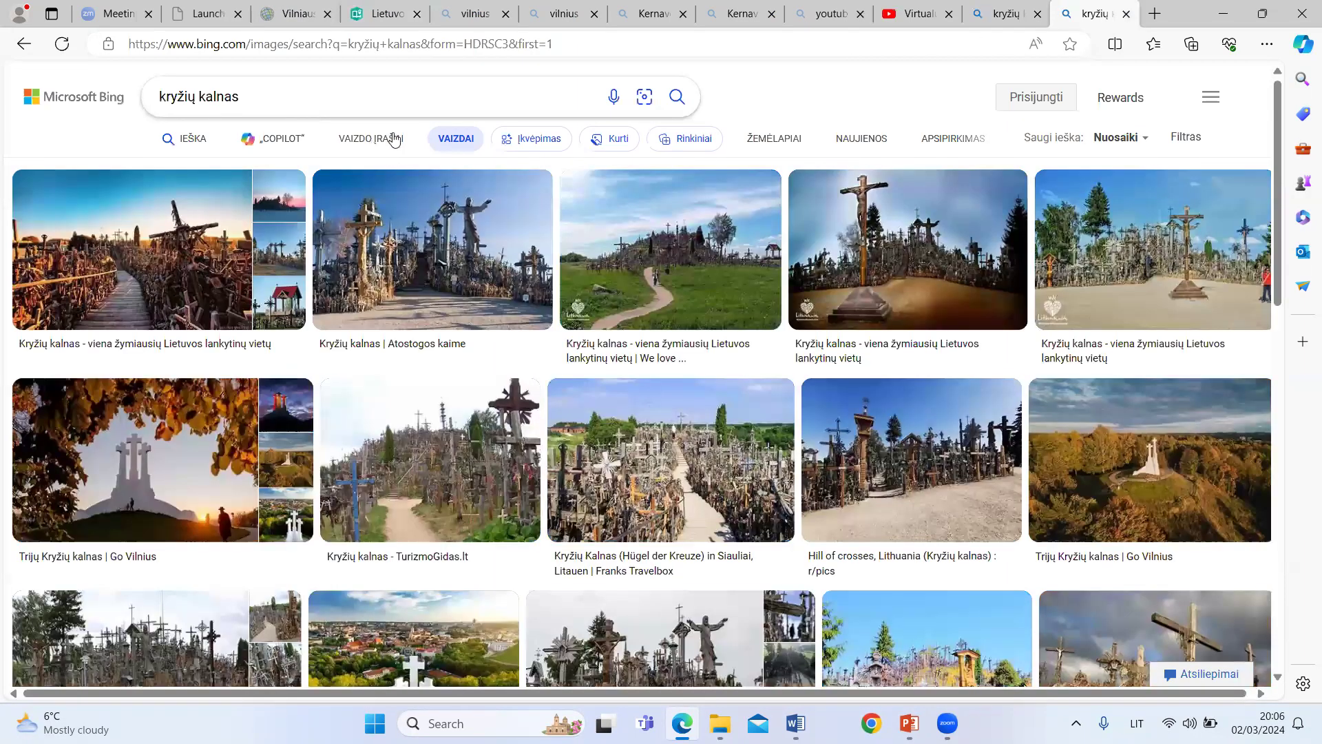
pyautogui.click(394, 140)
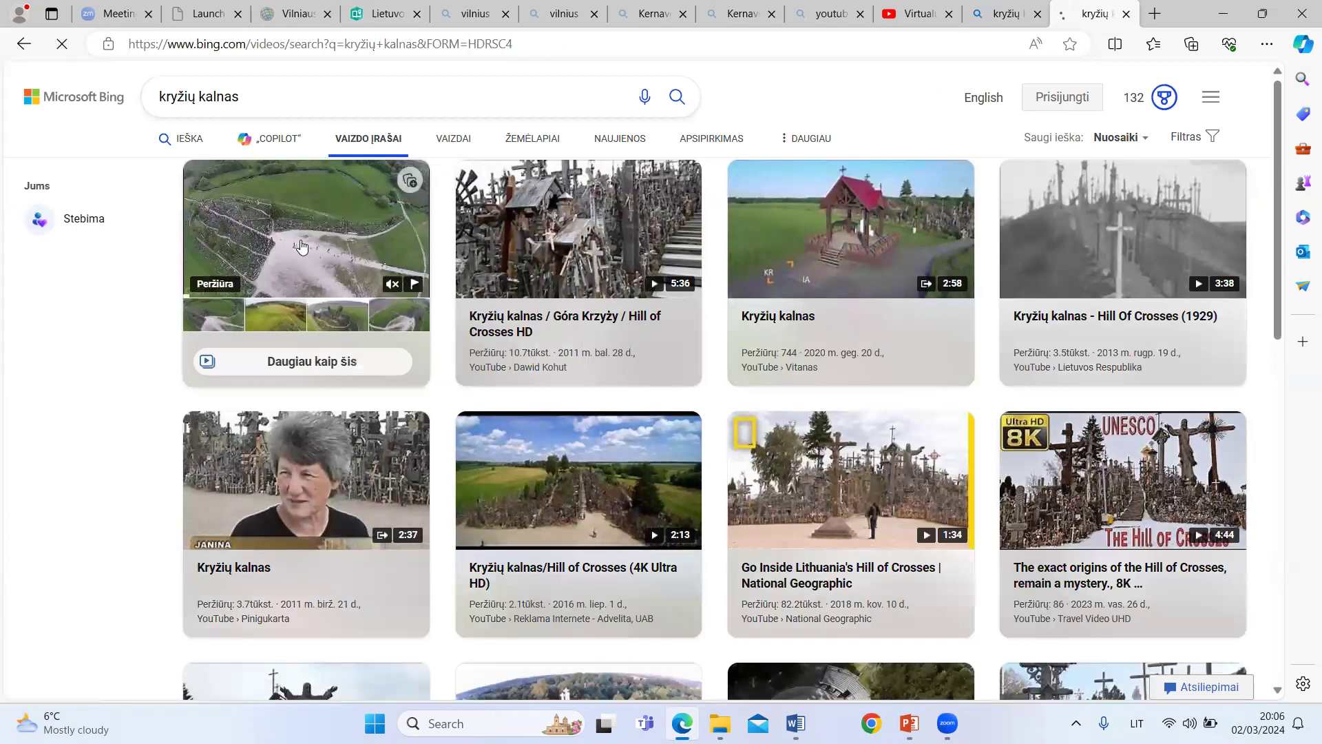
pyautogui.click(301, 246)
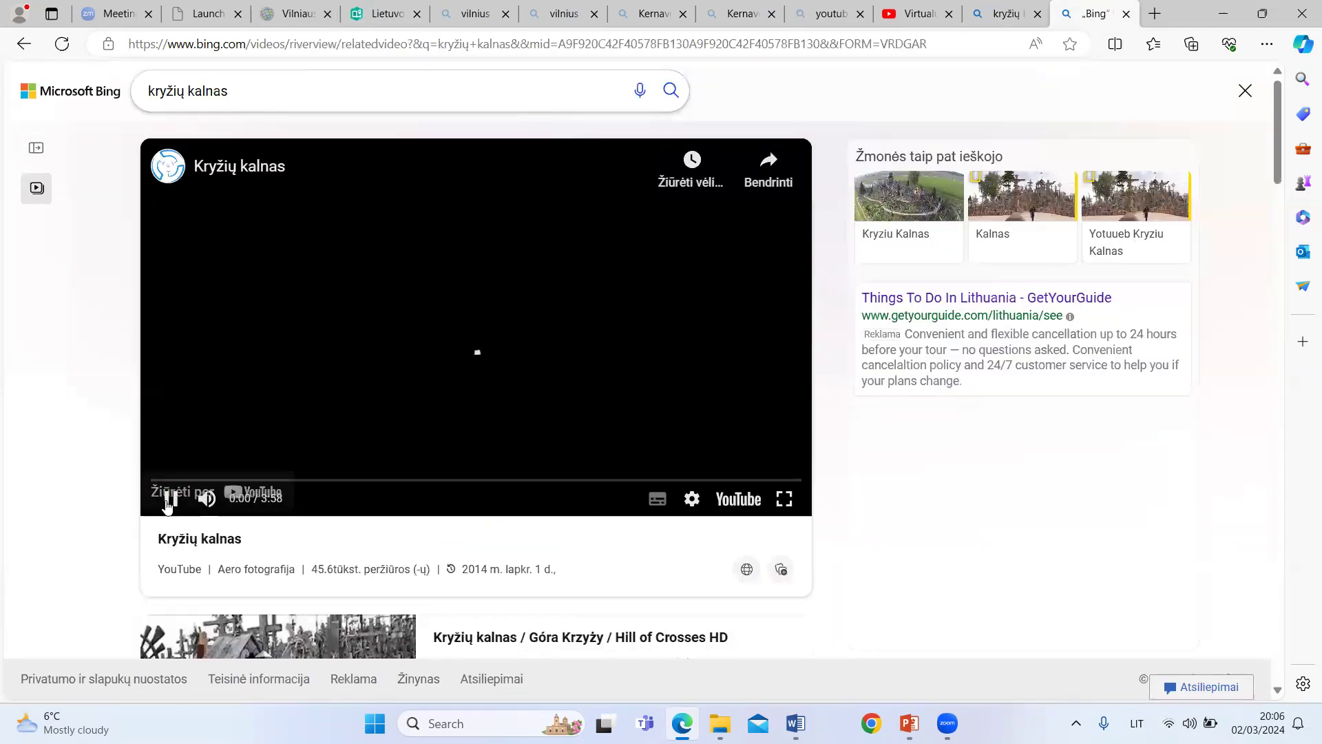
pyautogui.click(224, 167)
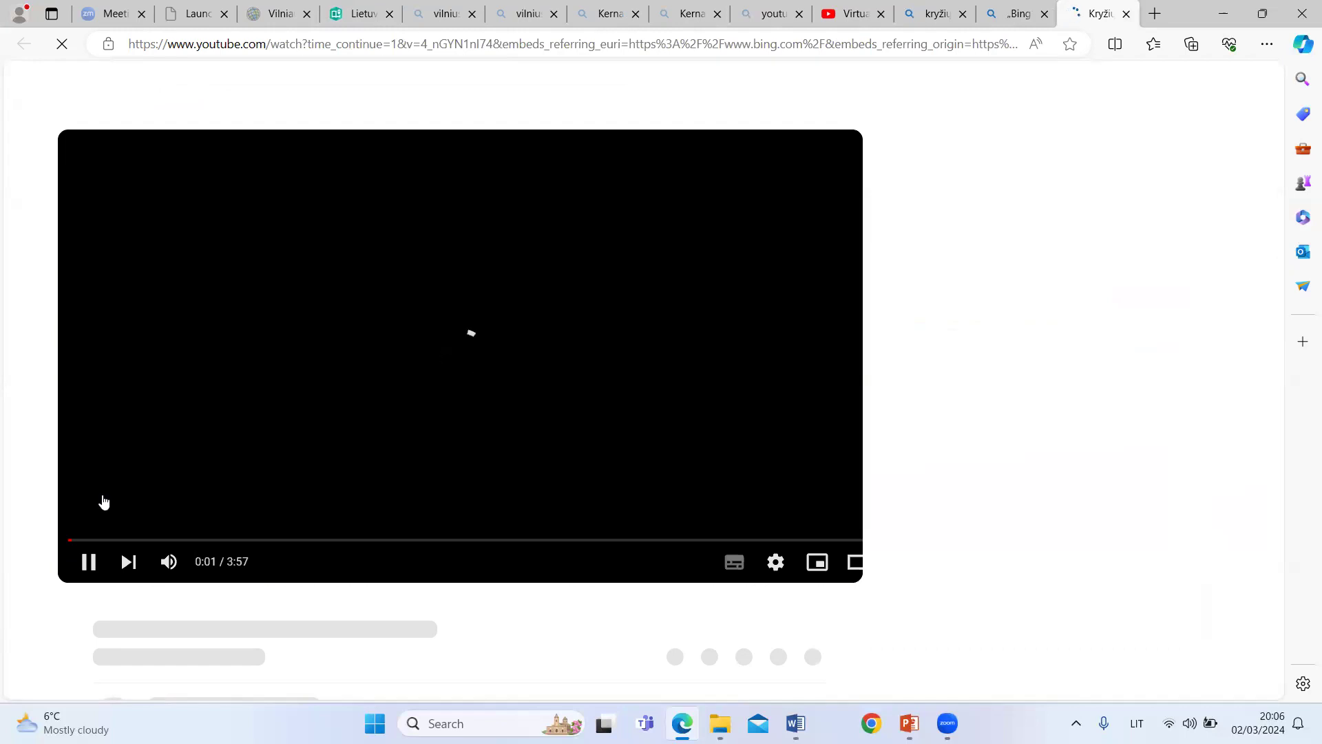
pyautogui.click(88, 562)
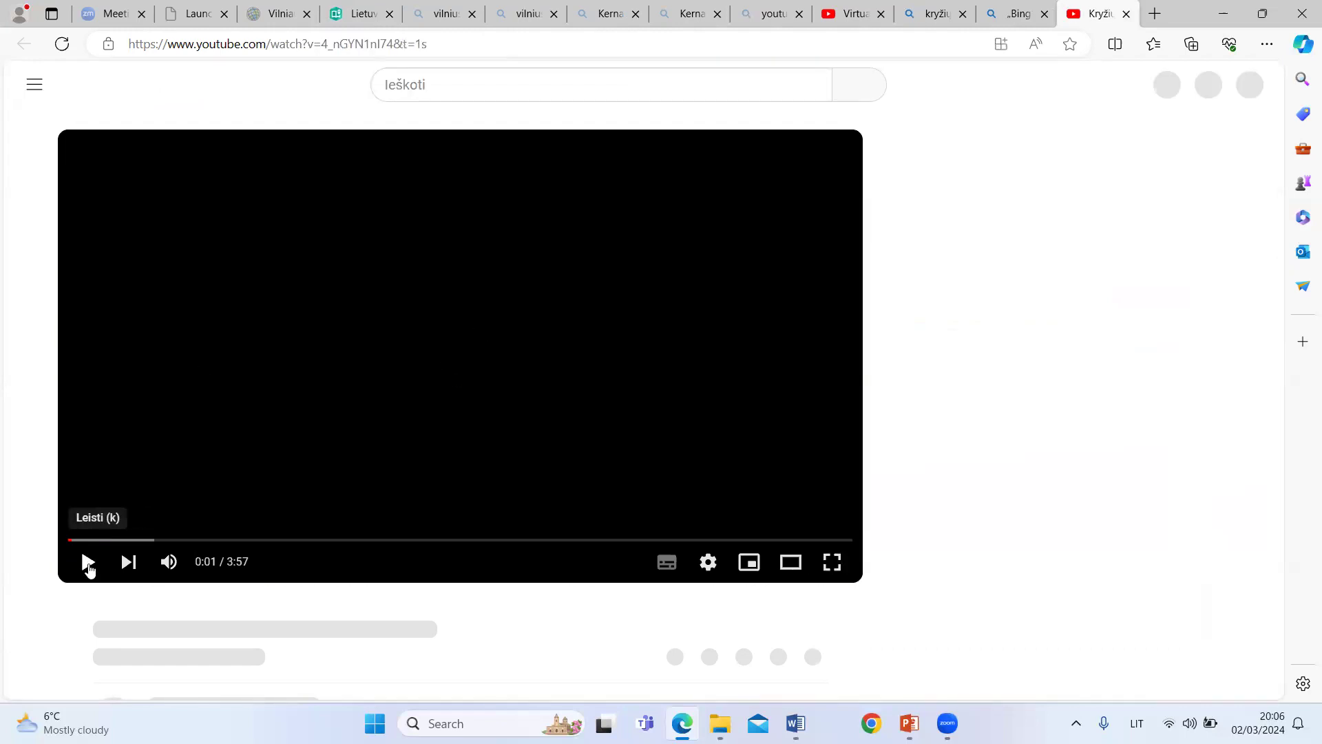
# Step: Copy the YouTube video's address and add the video by link to the second tour point in the story
pyautogui.click(420, 41)
pyautogui.rightClick(389, 44)
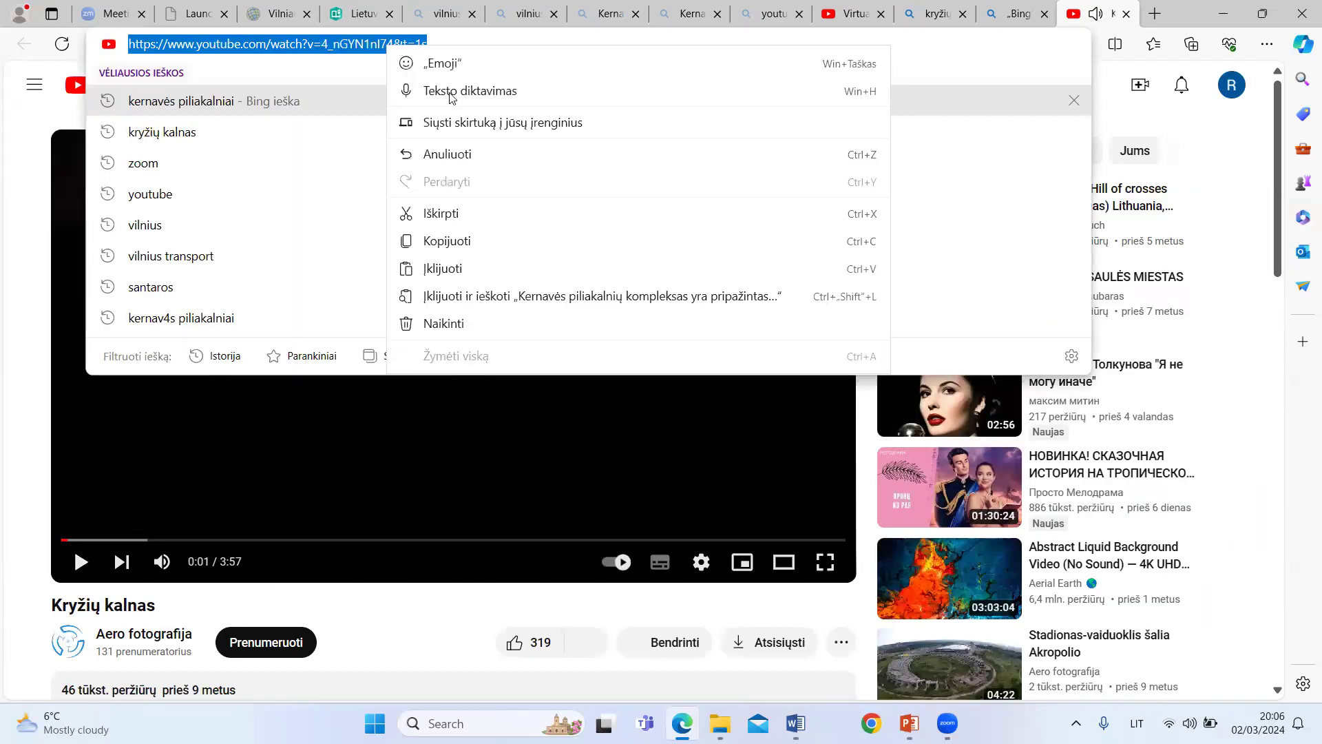
pyautogui.click(444, 241)
pyautogui.click(354, 14)
pyautogui.click(587, 200)
pyautogui.rightClick(588, 197)
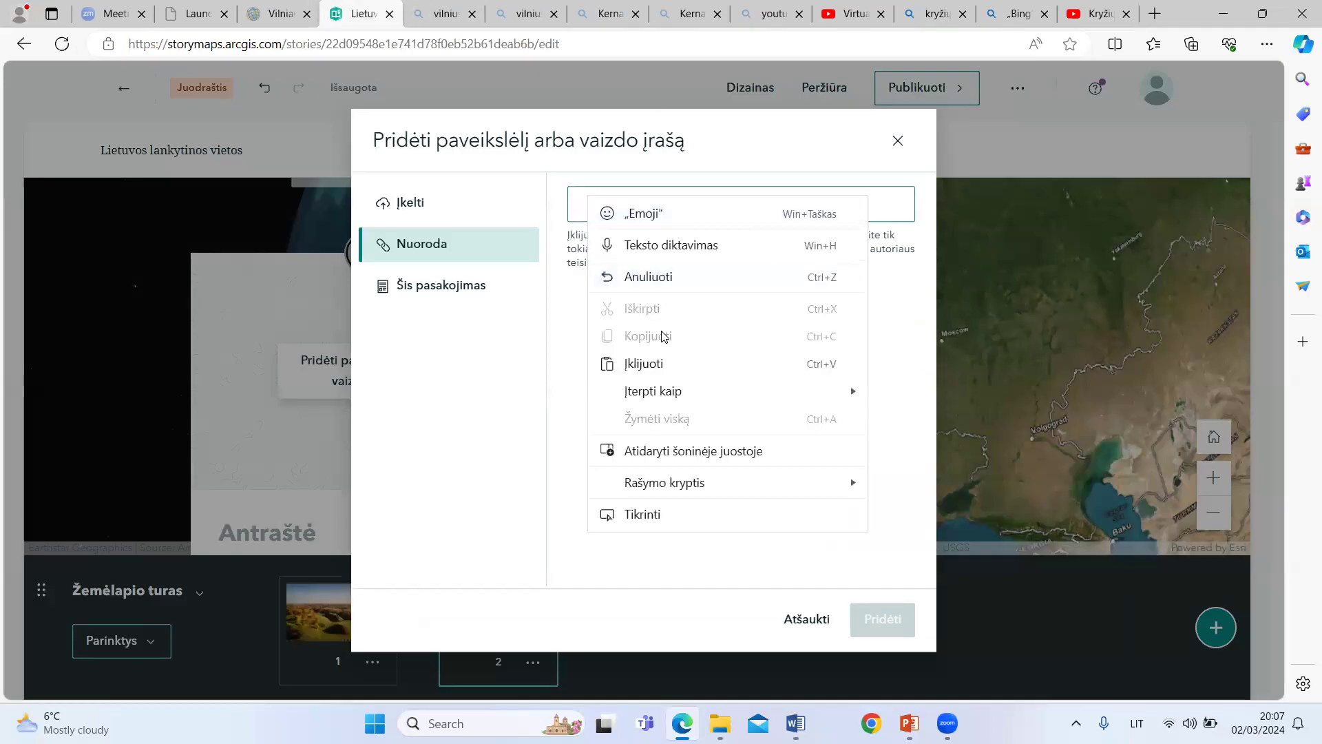
pyautogui.click(640, 364)
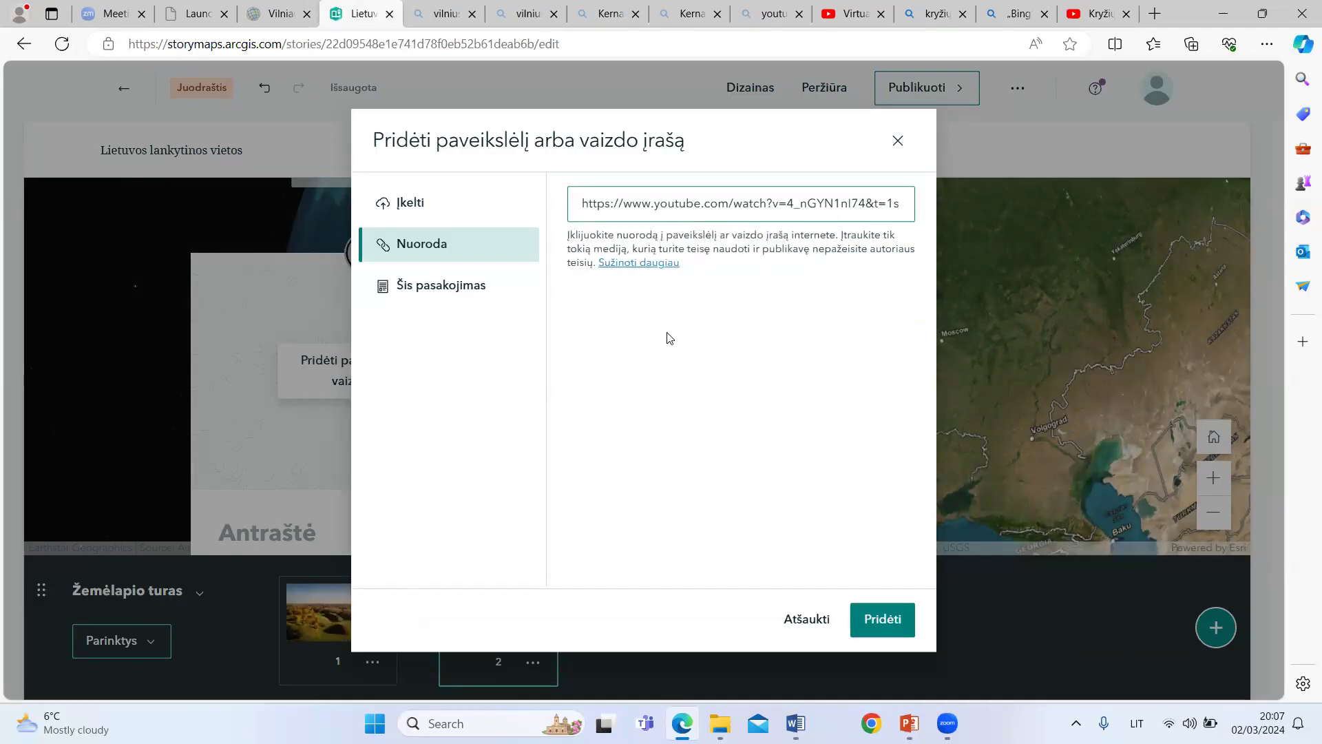
pyautogui.click(885, 616)
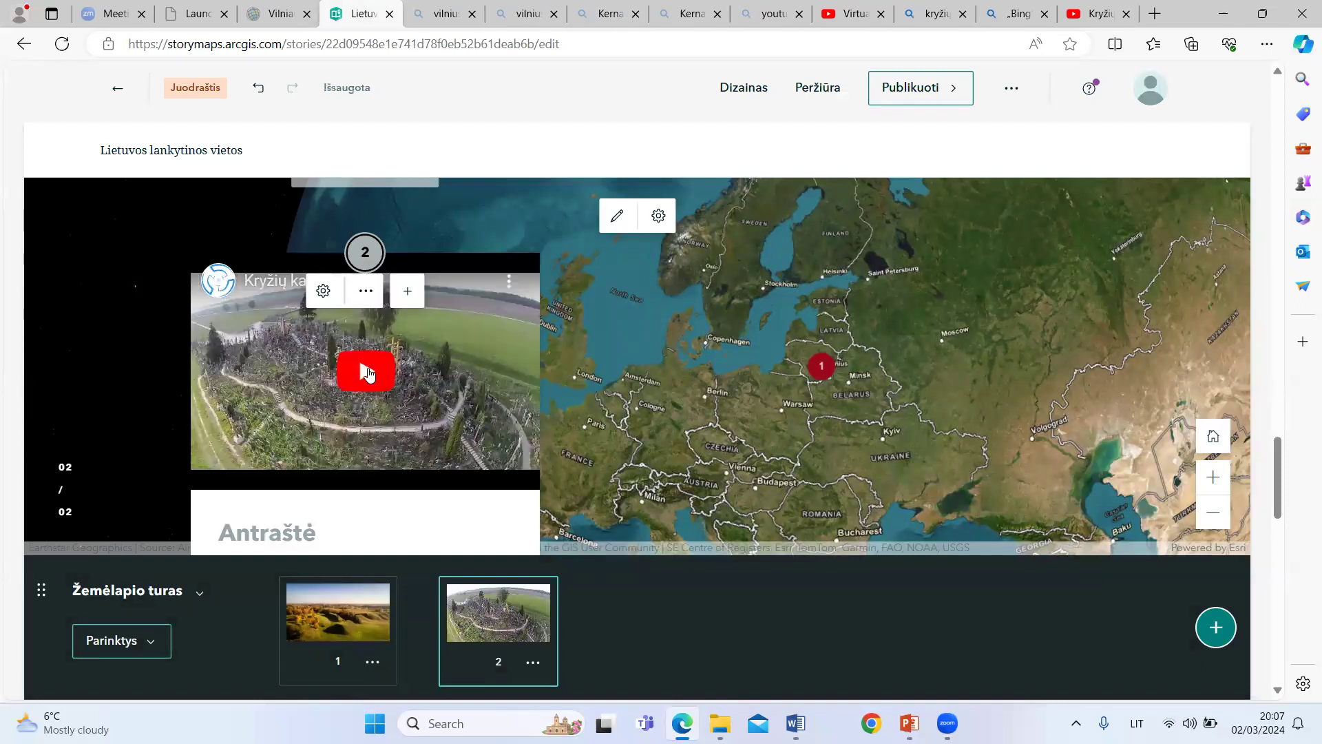
# Step: Play the second tour point's embedded video with sound on, and pause it
pyautogui.click(368, 373)
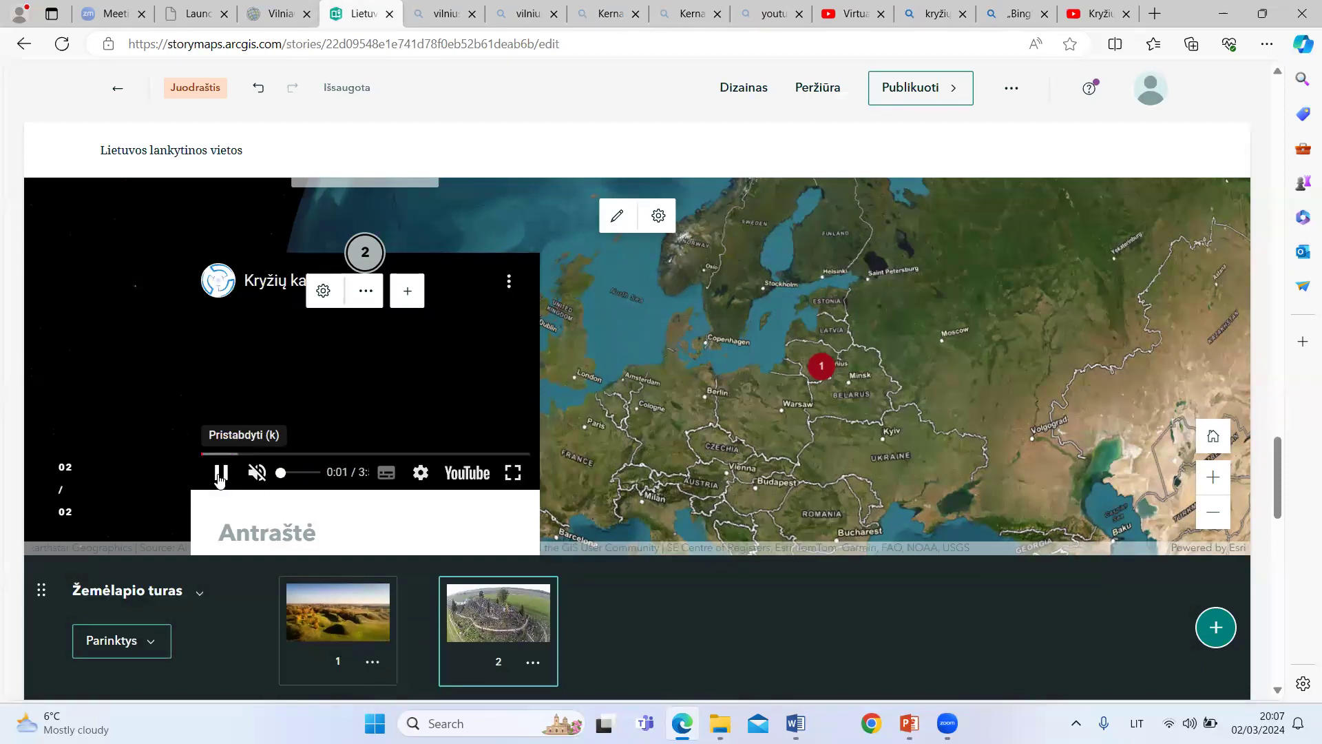
pyautogui.click(257, 473)
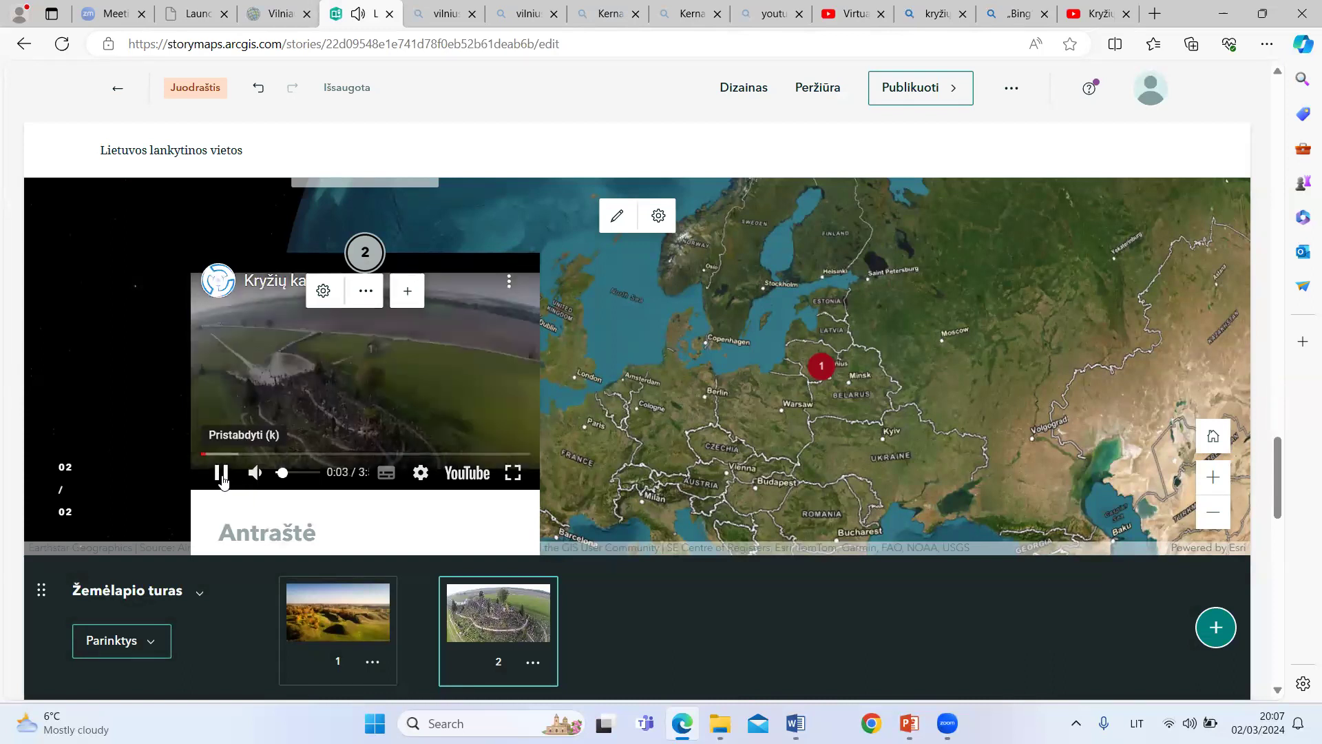
pyautogui.click(221, 473)
# Step: Title the second tour point "Kryžių kalnas"
pyautogui.scroll(-3, 235, 386)
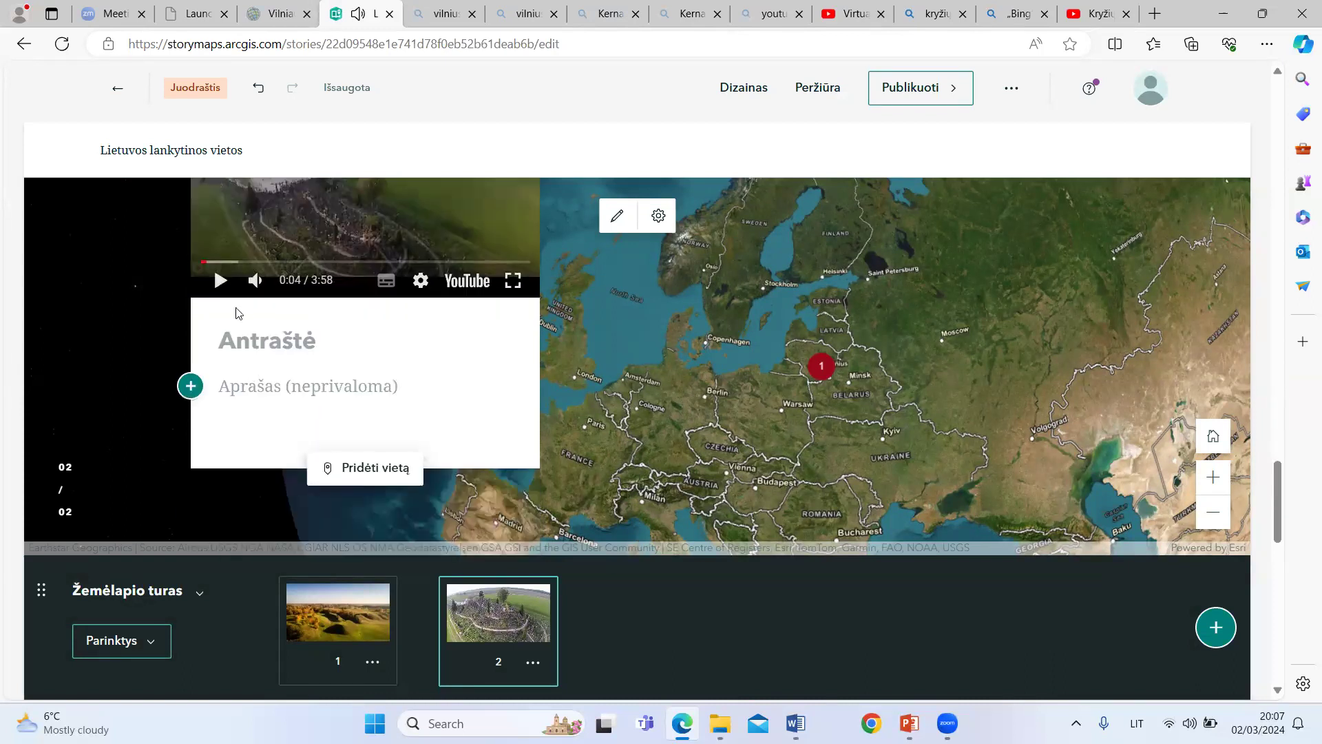
pyautogui.click(246, 342)
pyautogui.write('Kryži')
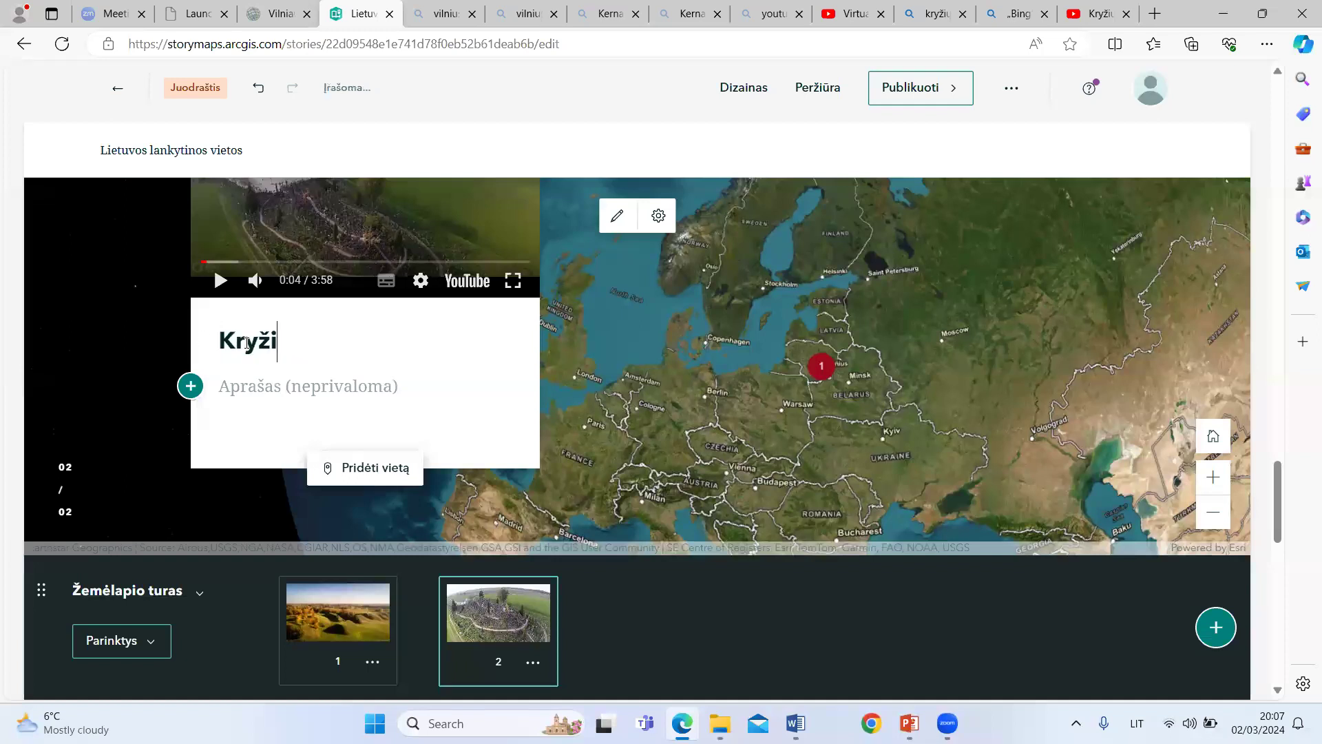
pyautogui.write('ų kalnas')
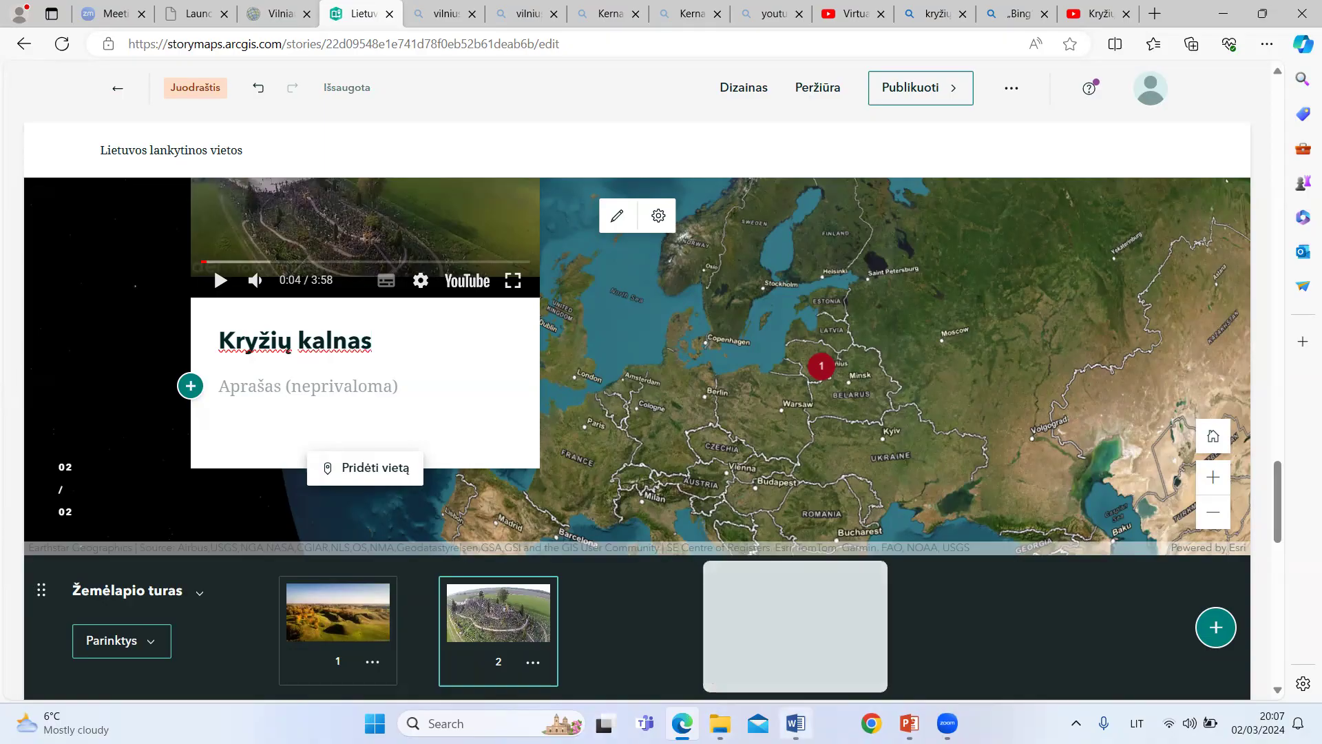
# Step: Copy the paragraphs under "Kryžių kalnas" from the Word document Medžiaga into the second tour point's description
pyautogui.click(797, 724)
pyautogui.scroll(5, 564, 437)
pyautogui.moveTo(395, 298); pyautogui.dragTo(744, 474)
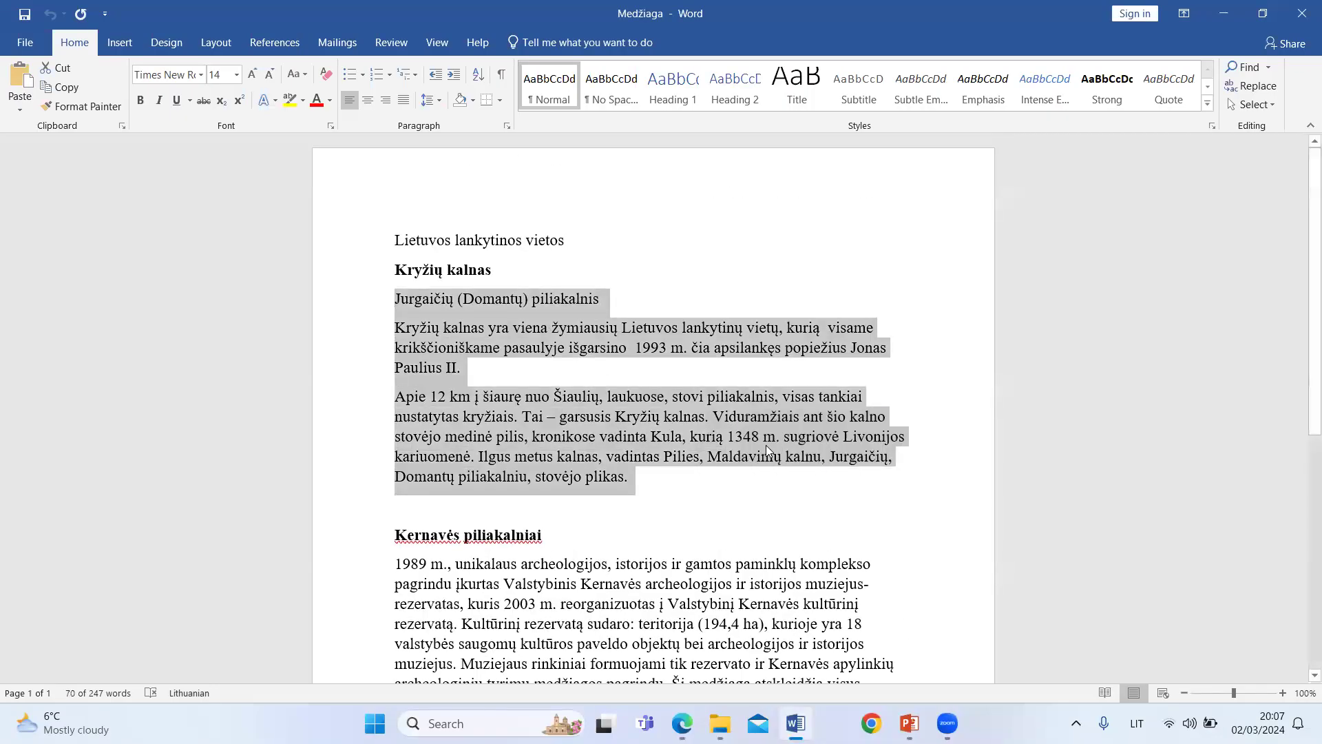
pyautogui.click(682, 723)
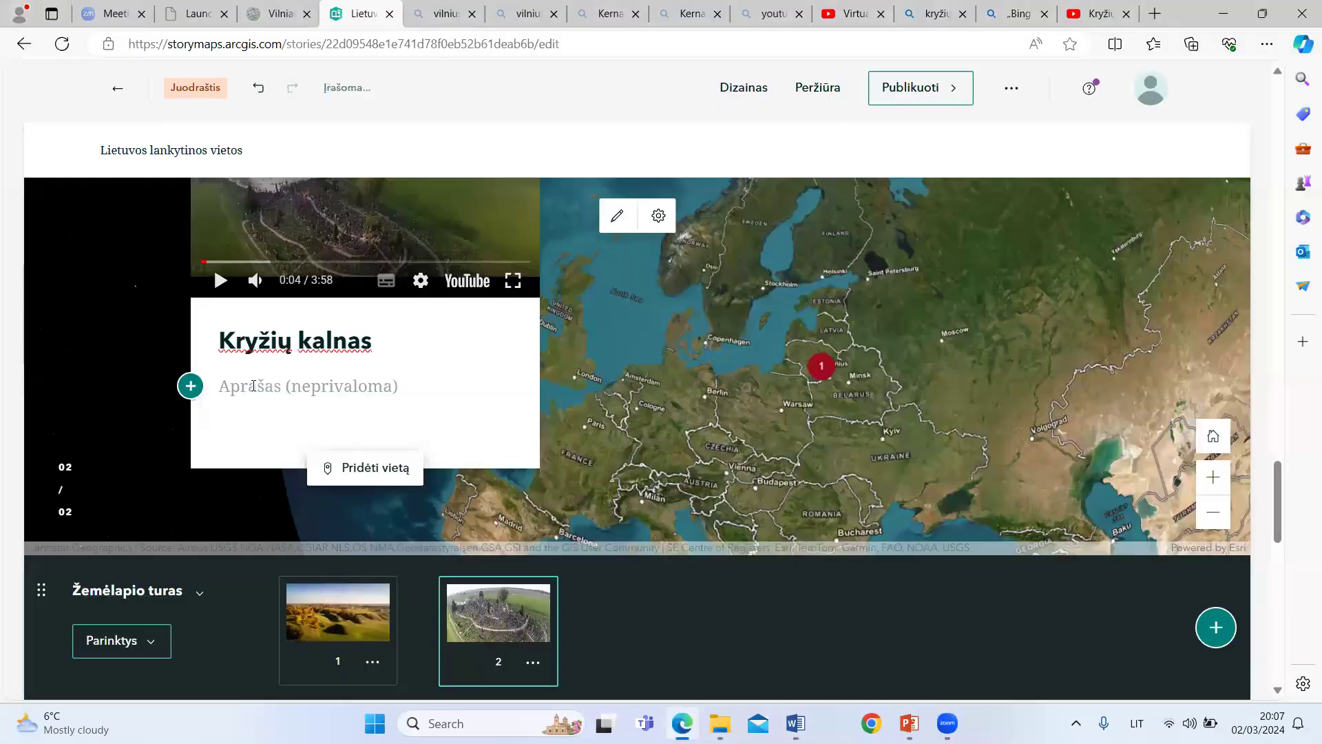
pyautogui.hotkey('ctrl', 'v')
pyautogui.scroll(-8, 394, 372)
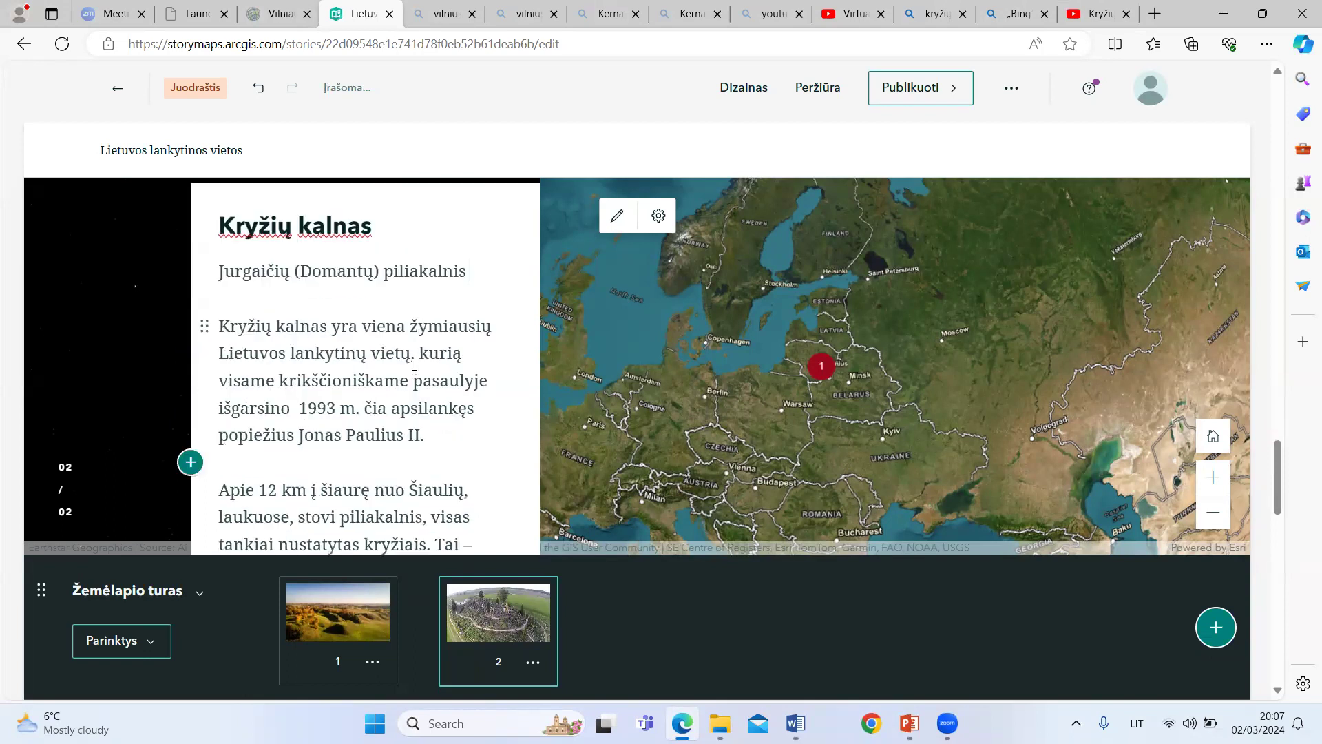
pyautogui.scroll(1, 402, 306)
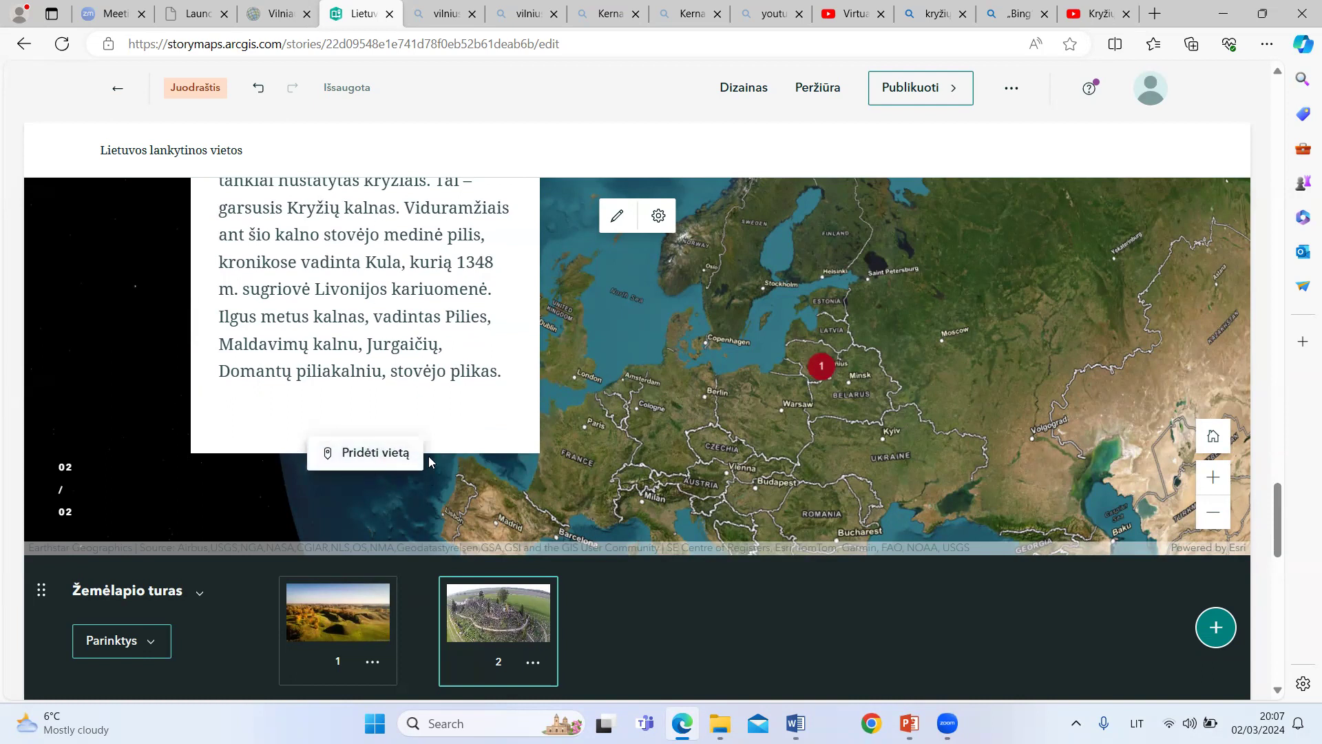
# Step: Locate the second tour point by searching for "Kryžių", choosing Kryžių Kalnas, 4033, Meškuičiai, and adding it to the map
pyautogui.click(381, 457)
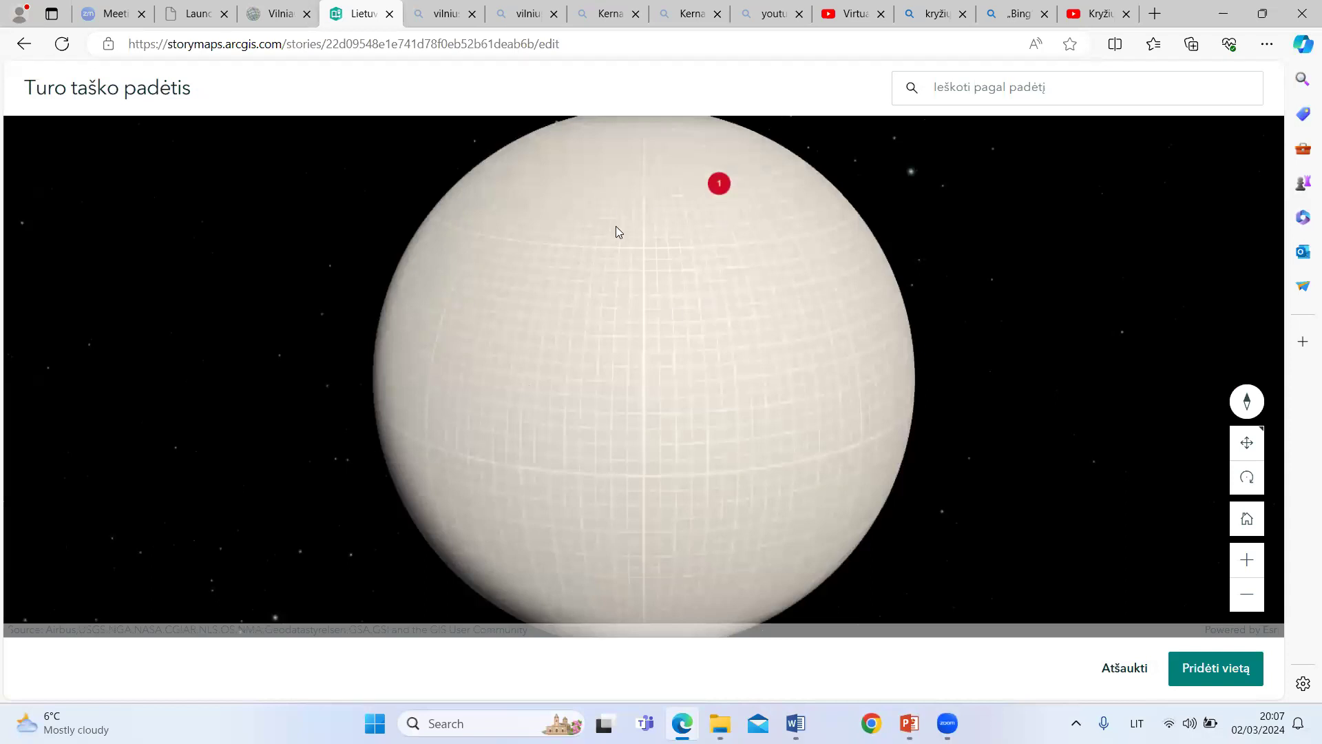
pyautogui.click(959, 85)
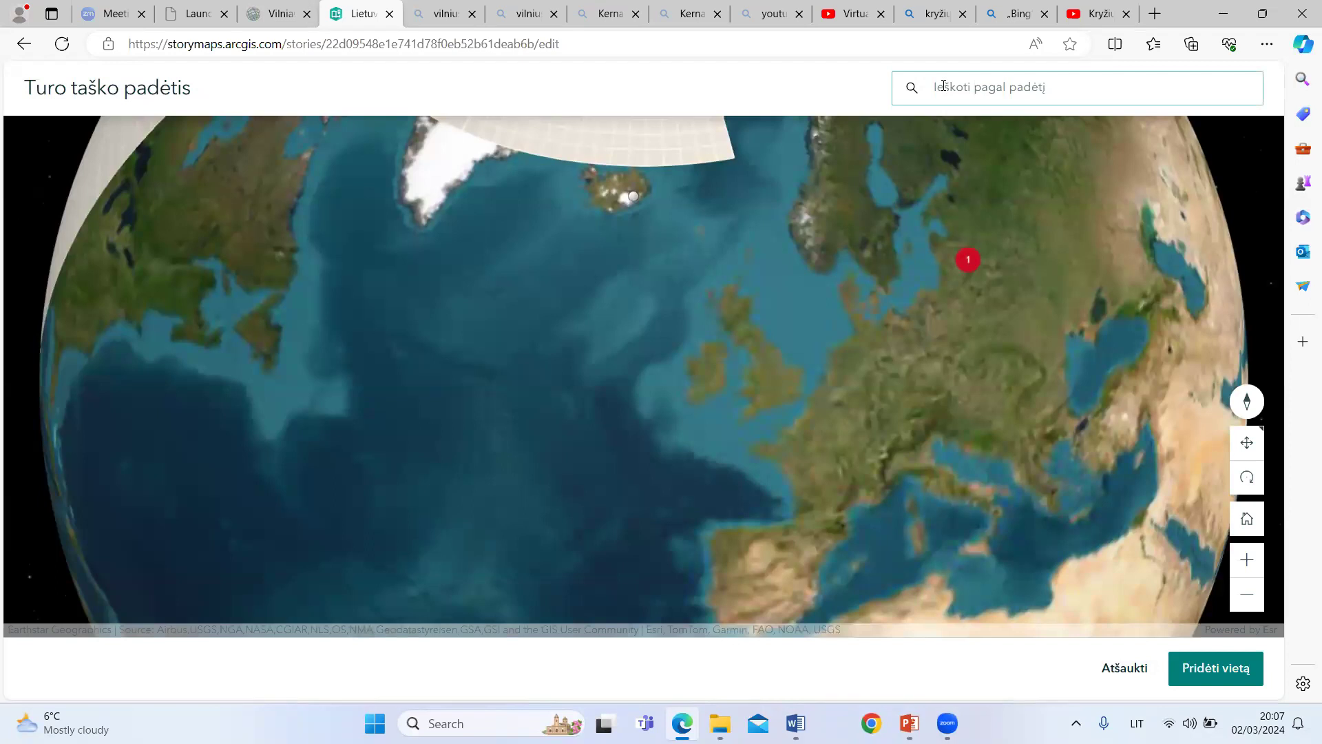
pyautogui.click(948, 85)
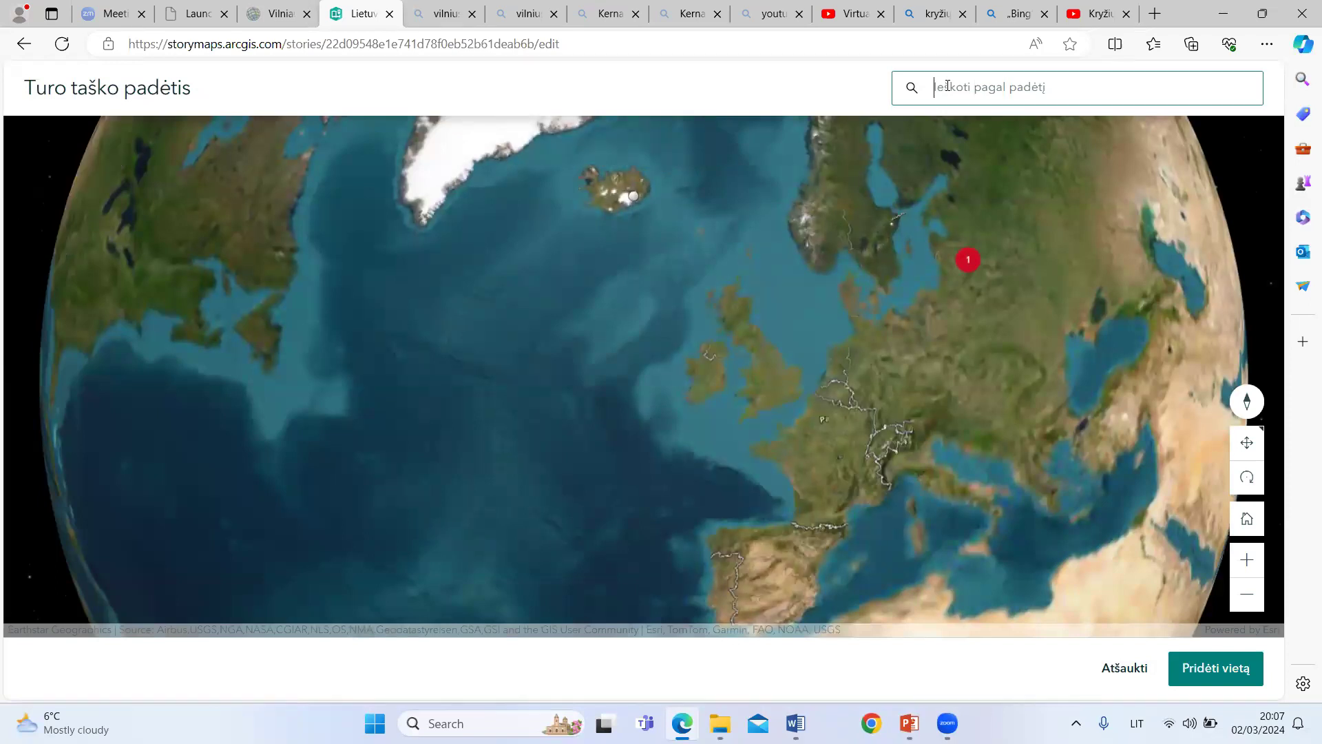
pyautogui.moveTo(955, 246); pyautogui.dragTo(691, 333)
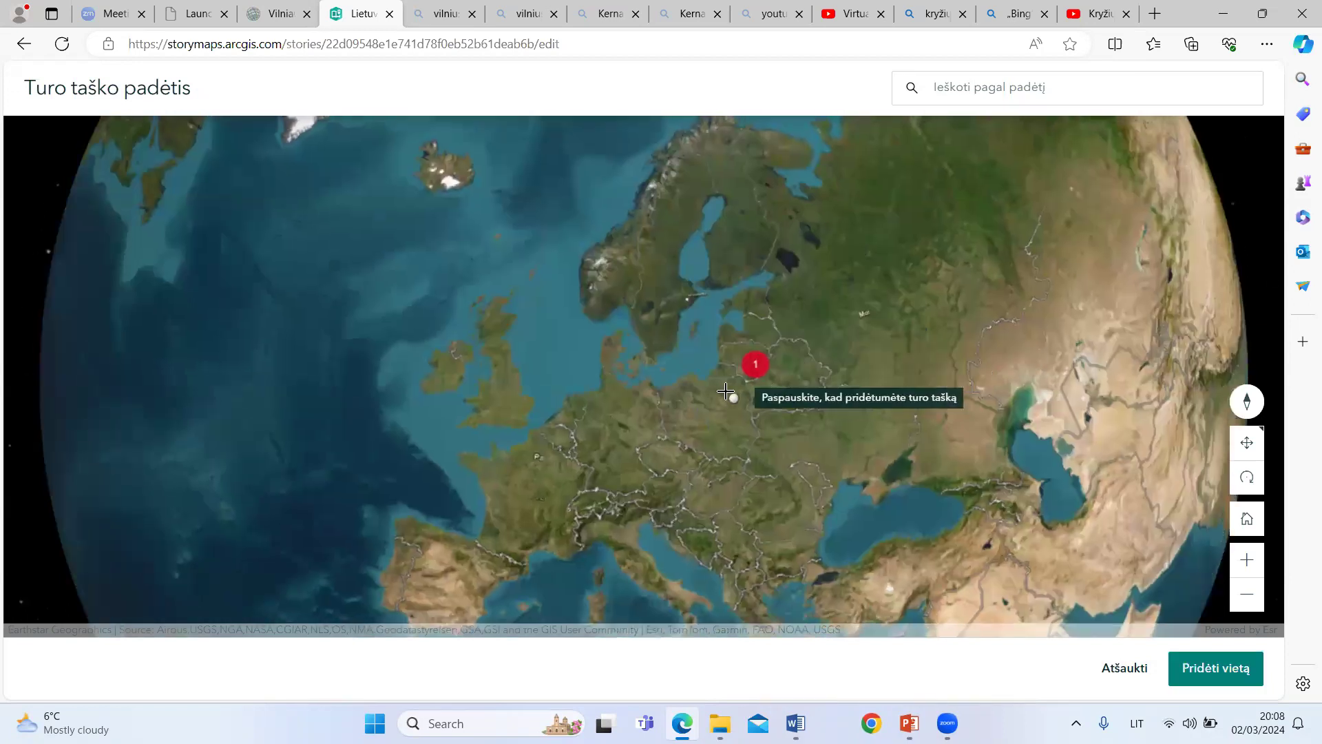
pyautogui.scroll(1, 726, 391)
pyautogui.scroll(1, 724, 387)
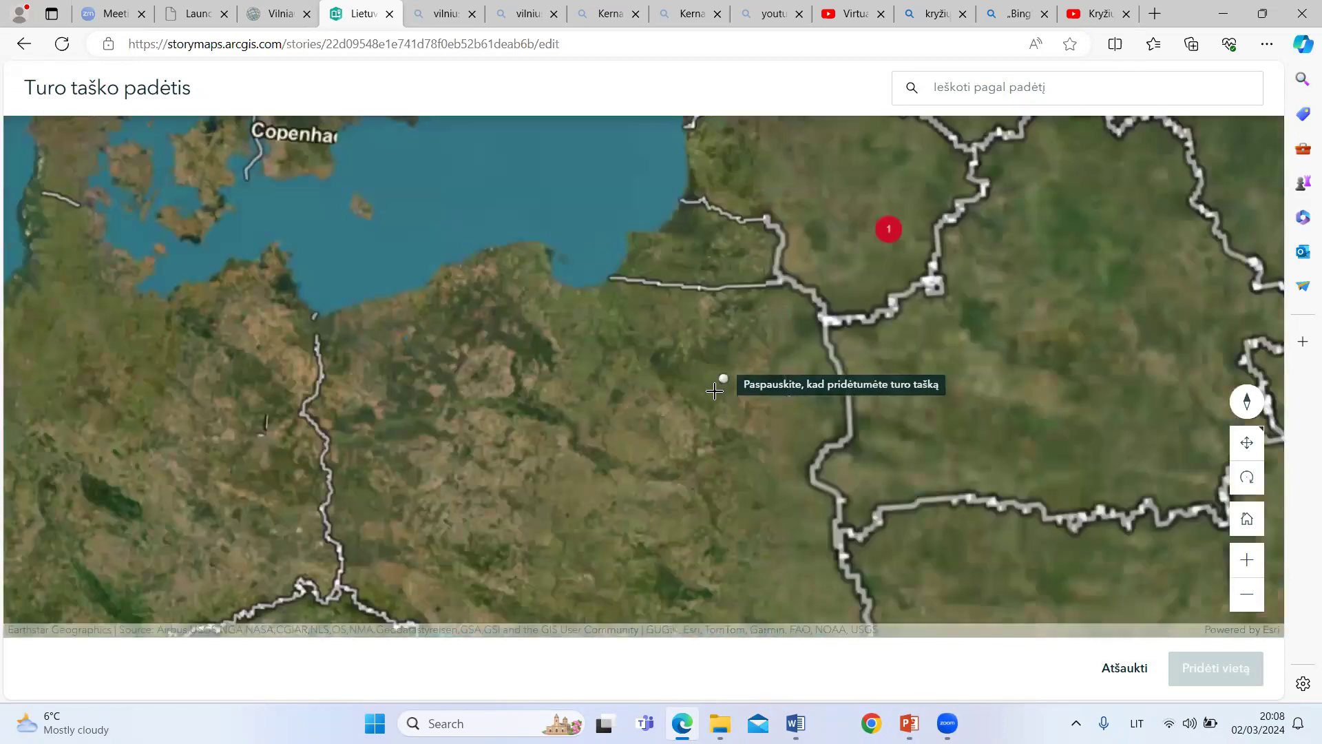
pyautogui.moveTo(798, 254); pyautogui.dragTo(684, 427)
pyautogui.click(959, 89)
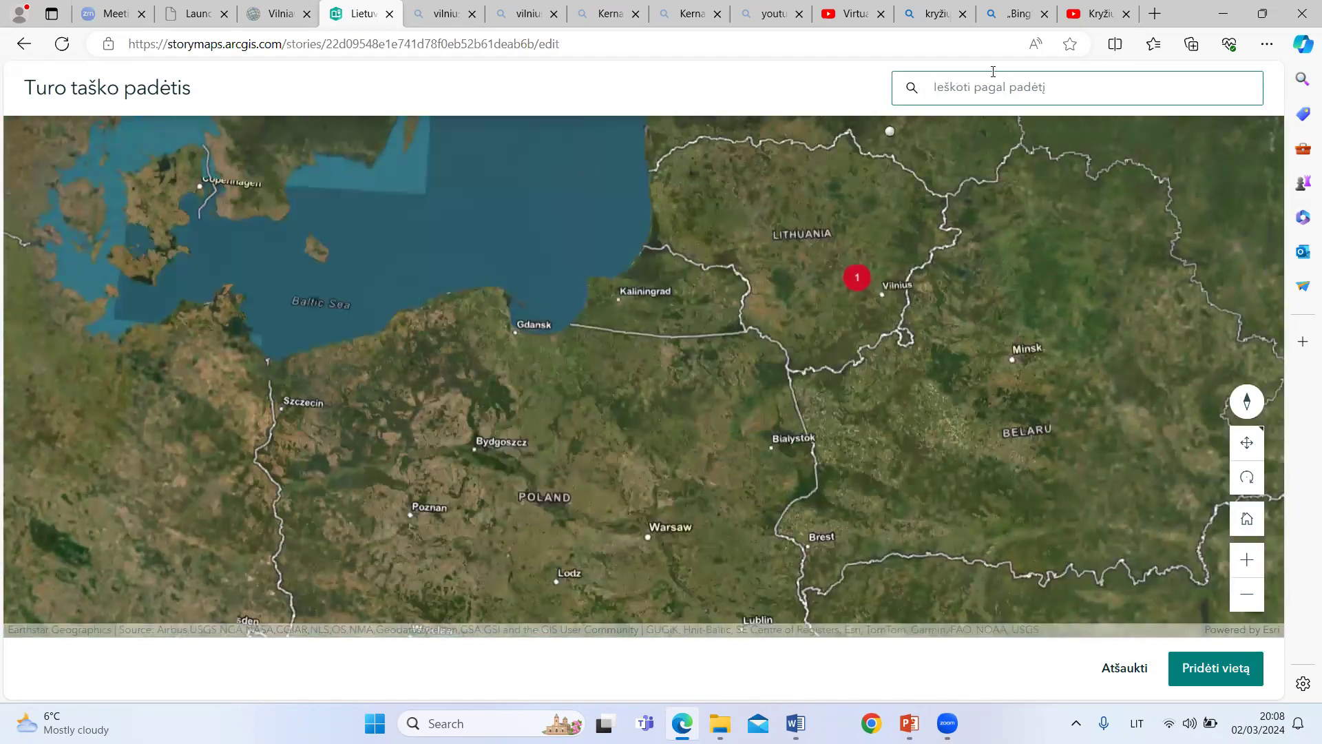
pyautogui.write('Kr')
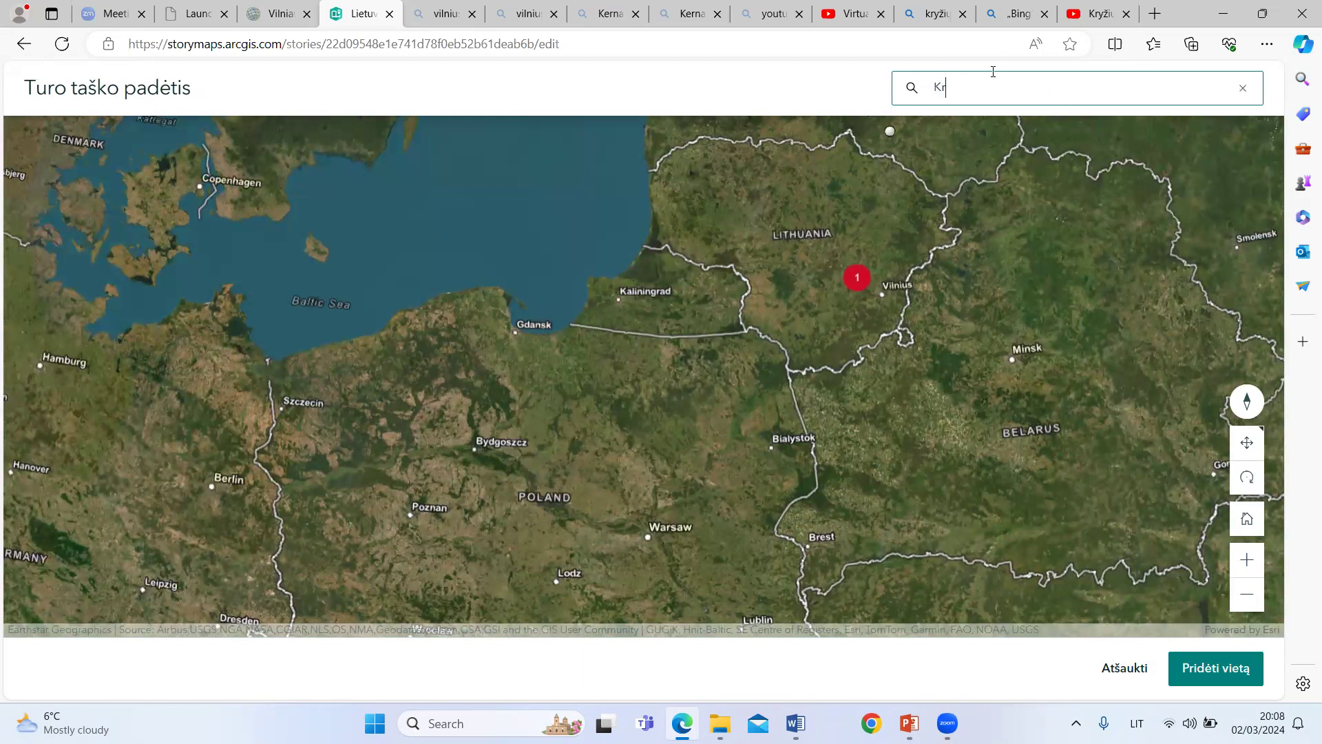
pyautogui.write('yž')
pyautogui.write('u')
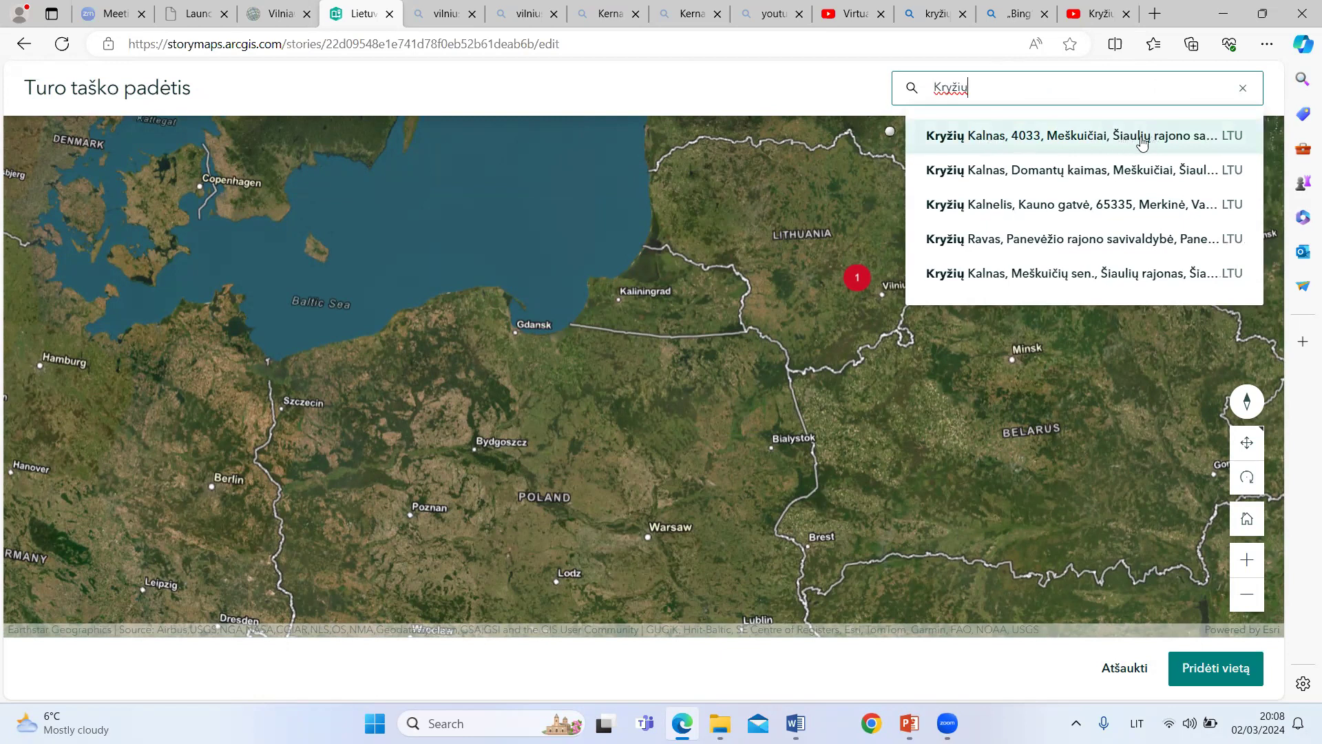
pyautogui.click(997, 139)
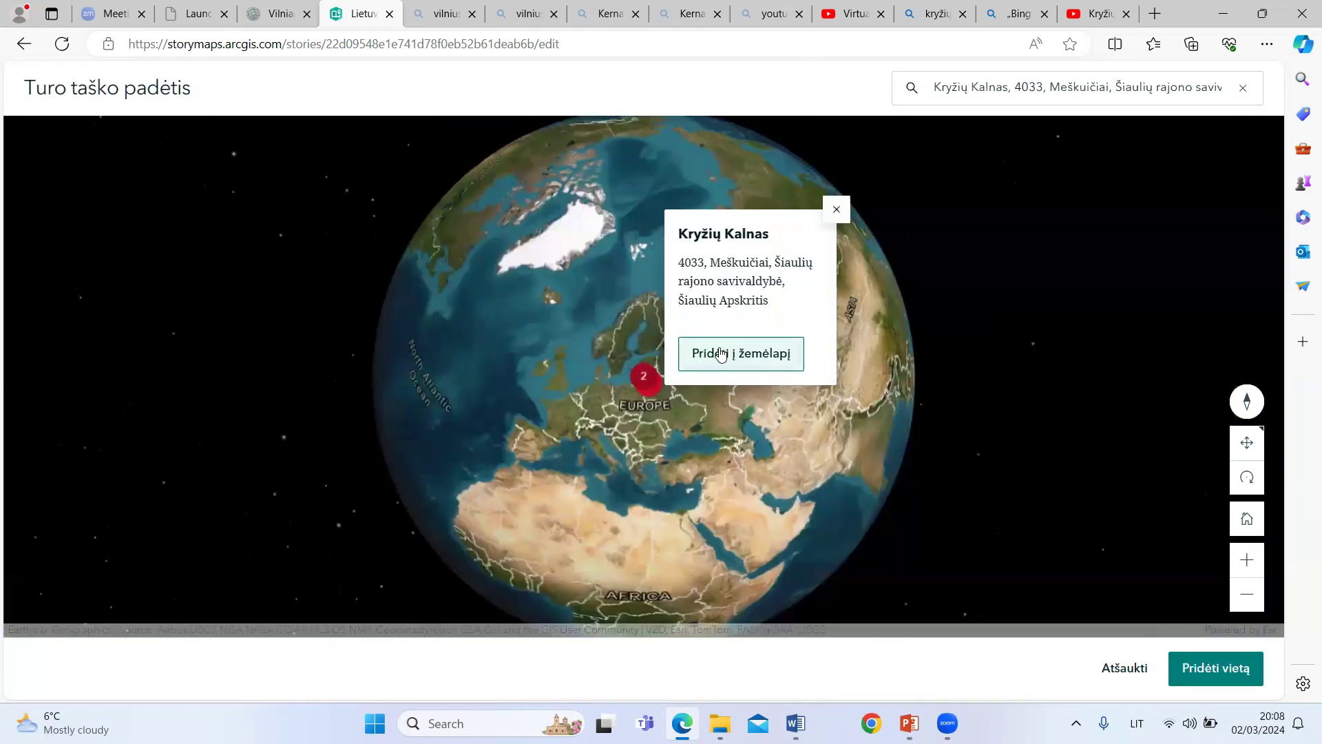
pyautogui.click(735, 354)
# Step: Set the second point's zoom level to "Naudoti esamą mastelį" with Europe in view, save the location and switch to the first tour point
pyautogui.scroll(5, 715, 400)
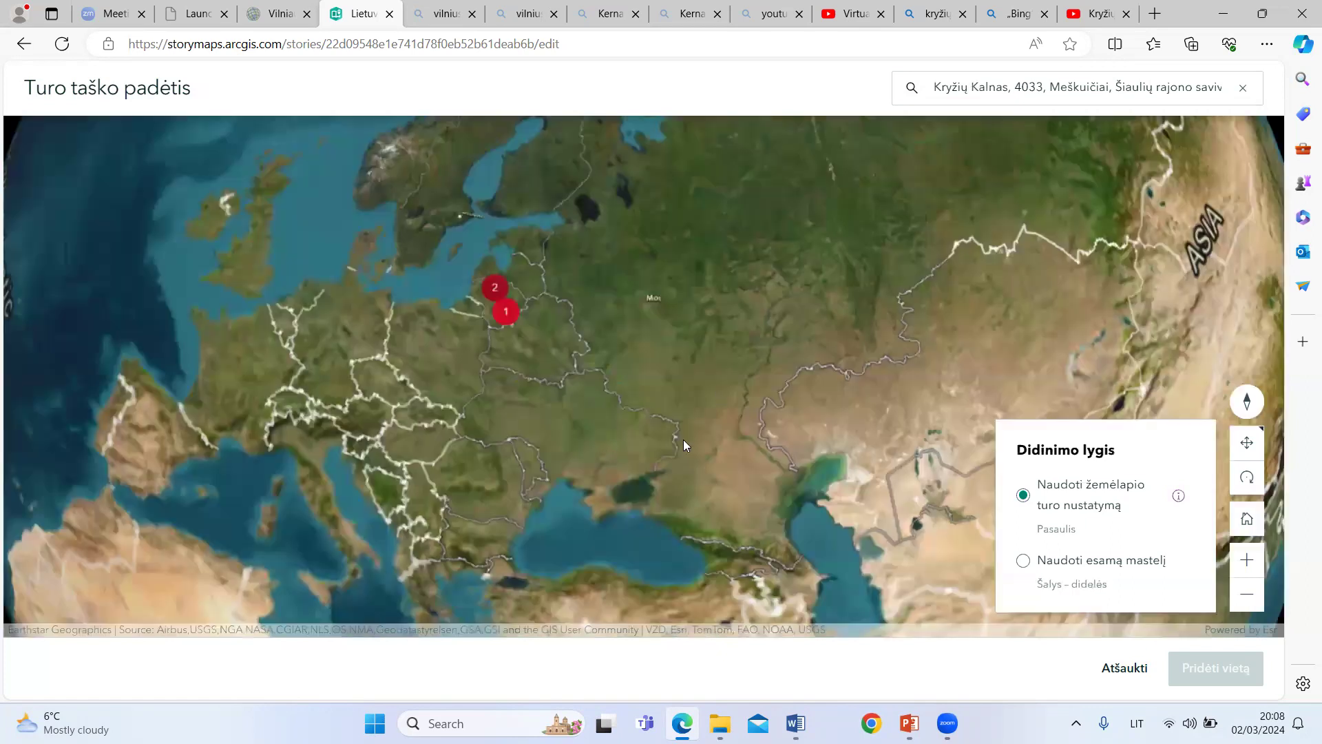
pyautogui.moveTo(683, 439); pyautogui.dragTo(888, 434)
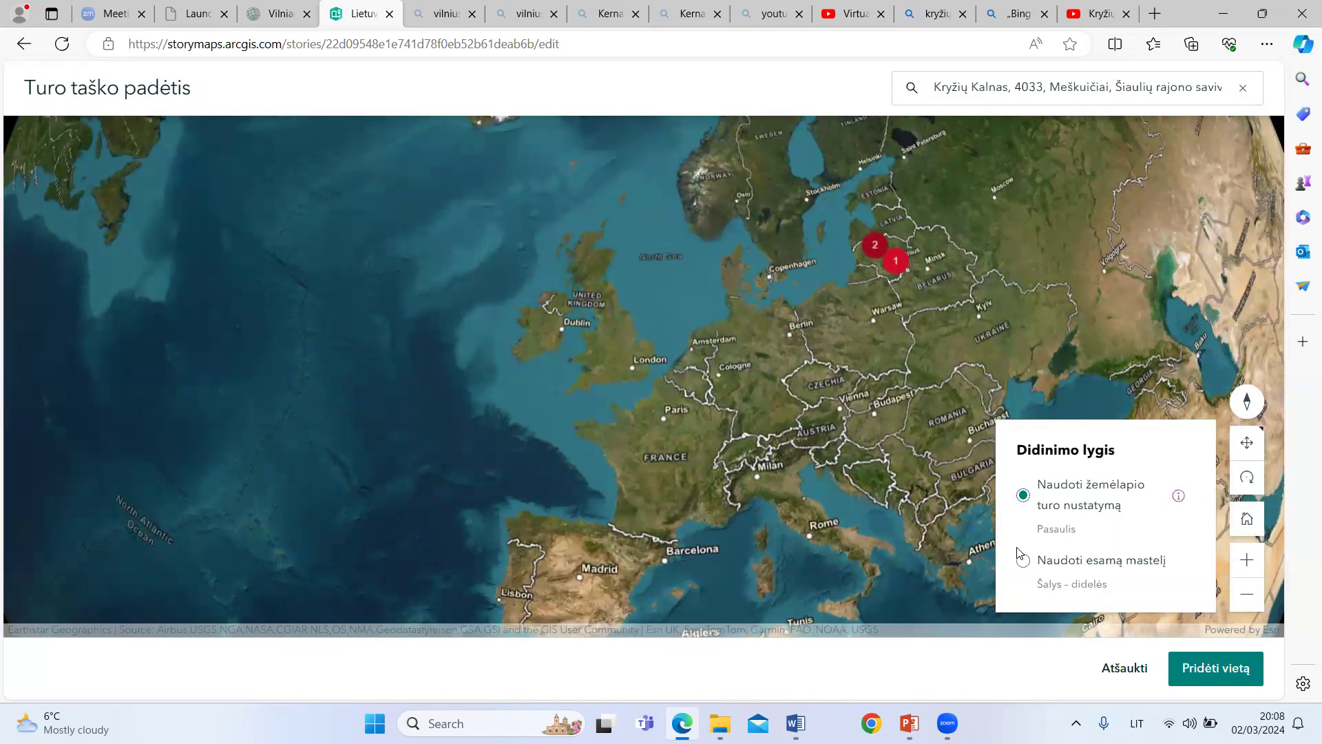
pyautogui.click(1022, 560)
pyautogui.moveTo(843, 449); pyautogui.dragTo(793, 470)
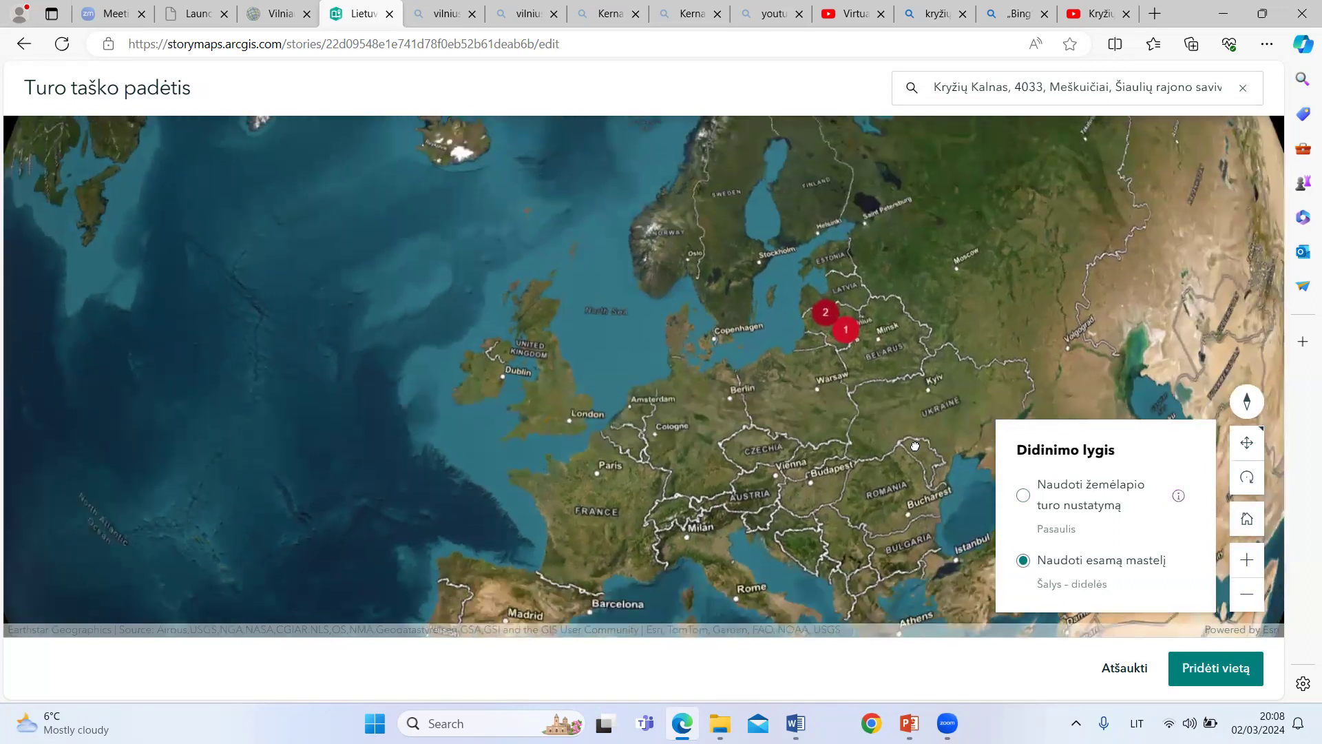
pyautogui.scroll(-3, 903, 416)
pyautogui.moveTo(924, 339); pyautogui.dragTo(976, 299)
pyautogui.click(1252, 561)
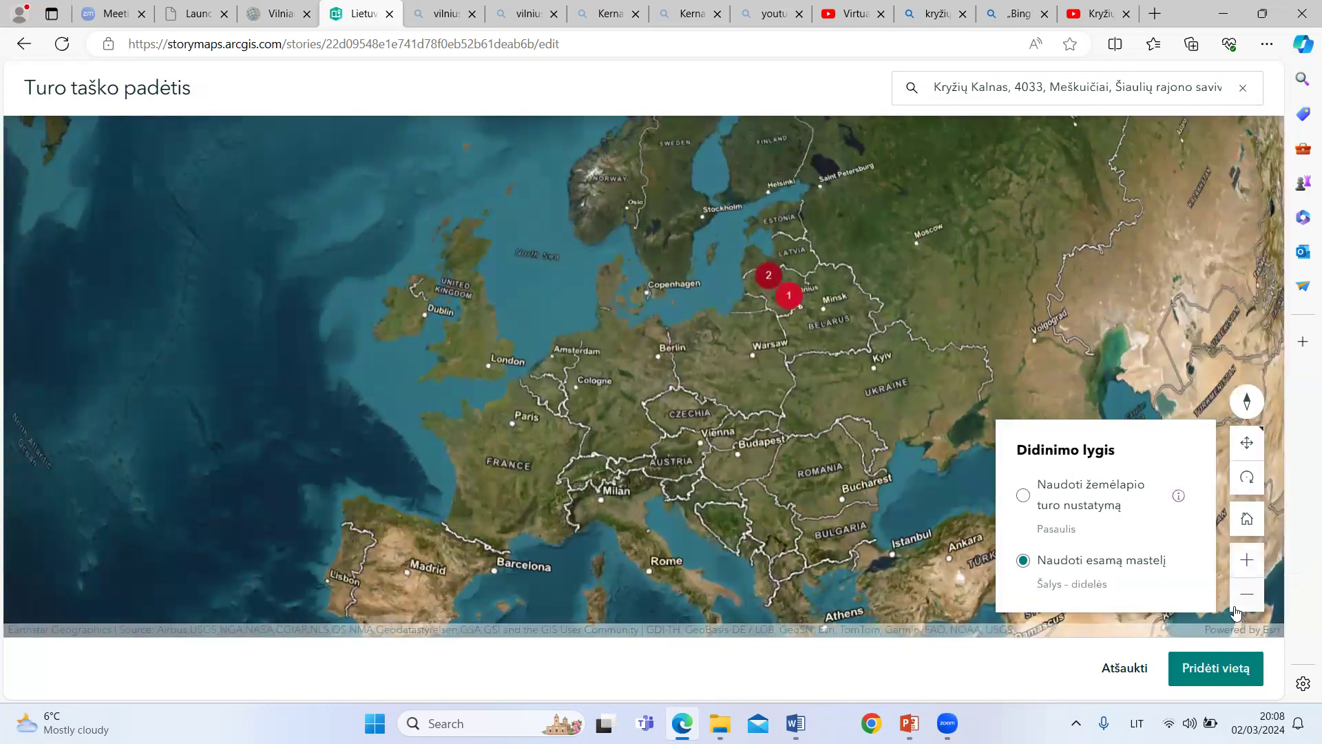
pyautogui.click(1227, 670)
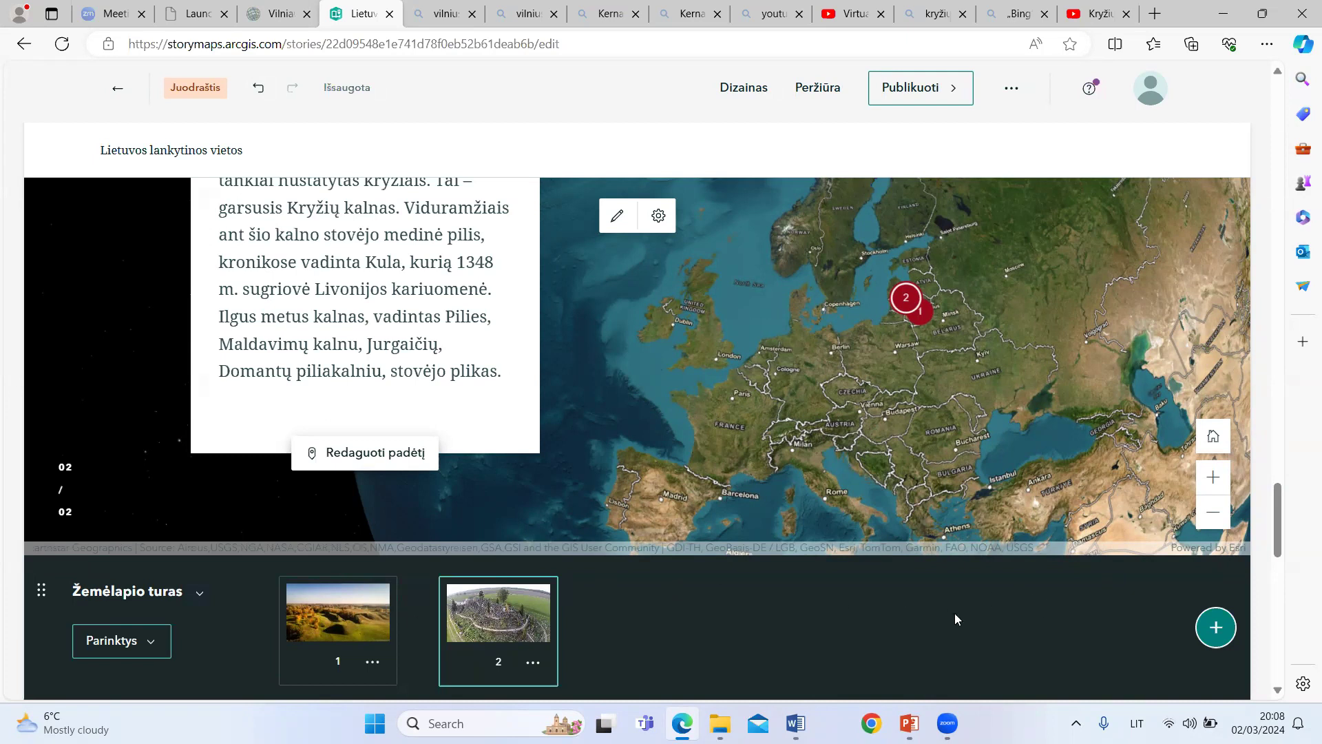
pyautogui.click(333, 615)
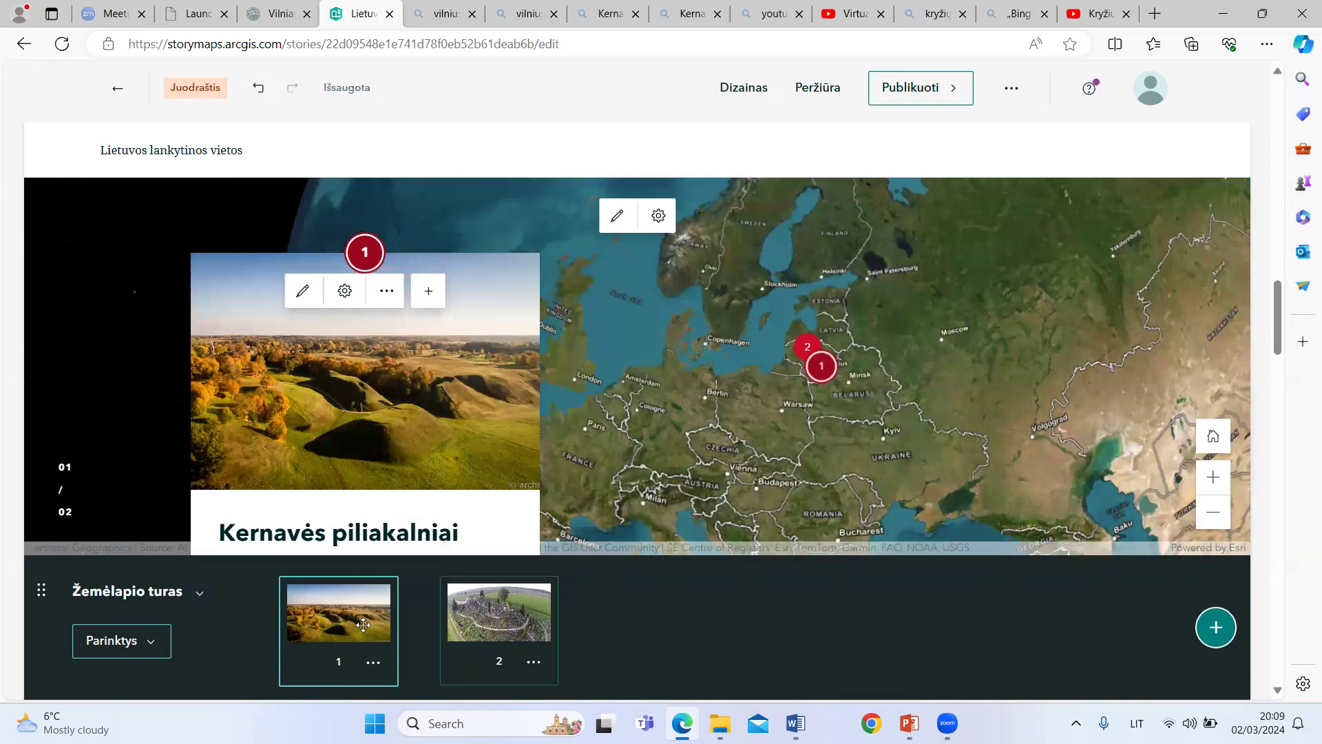
# Step: Check the second tour point and publish the story with the sharing level set to "Visiems (vieša)"
pyautogui.click(511, 628)
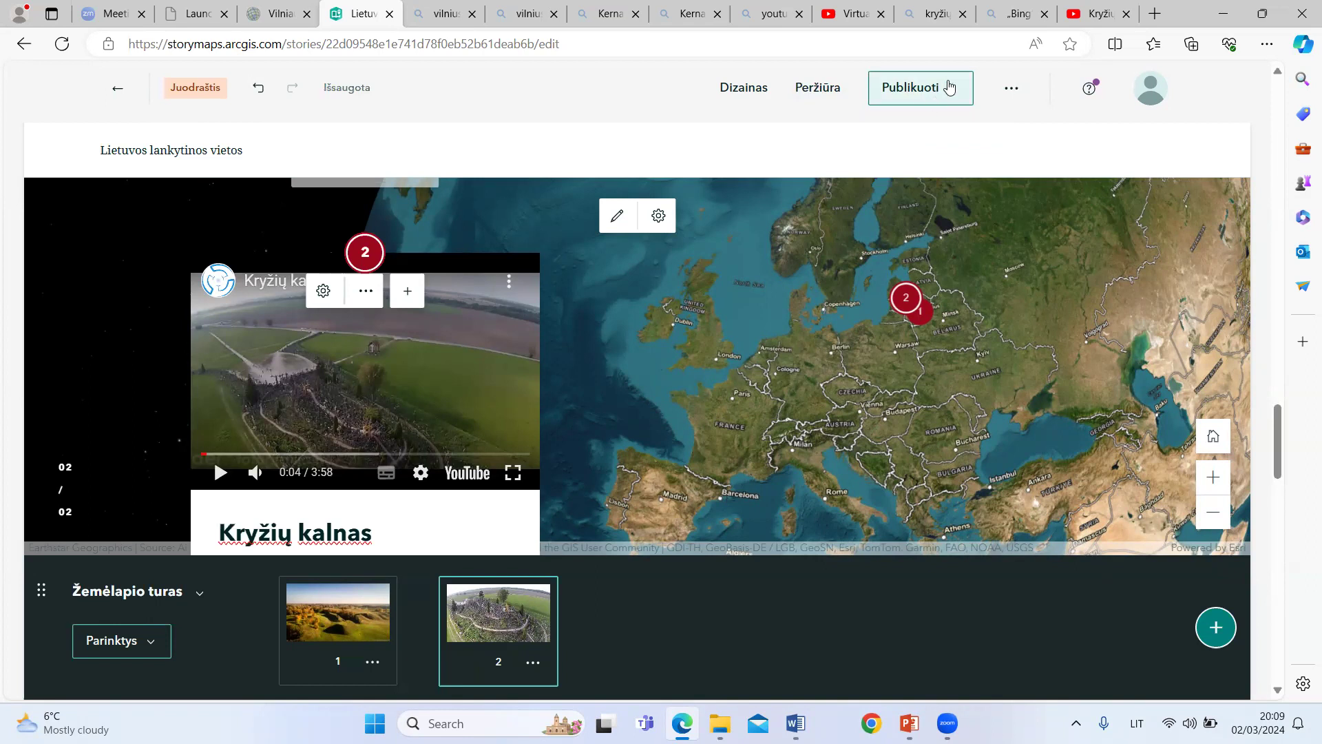
pyautogui.click(910, 89)
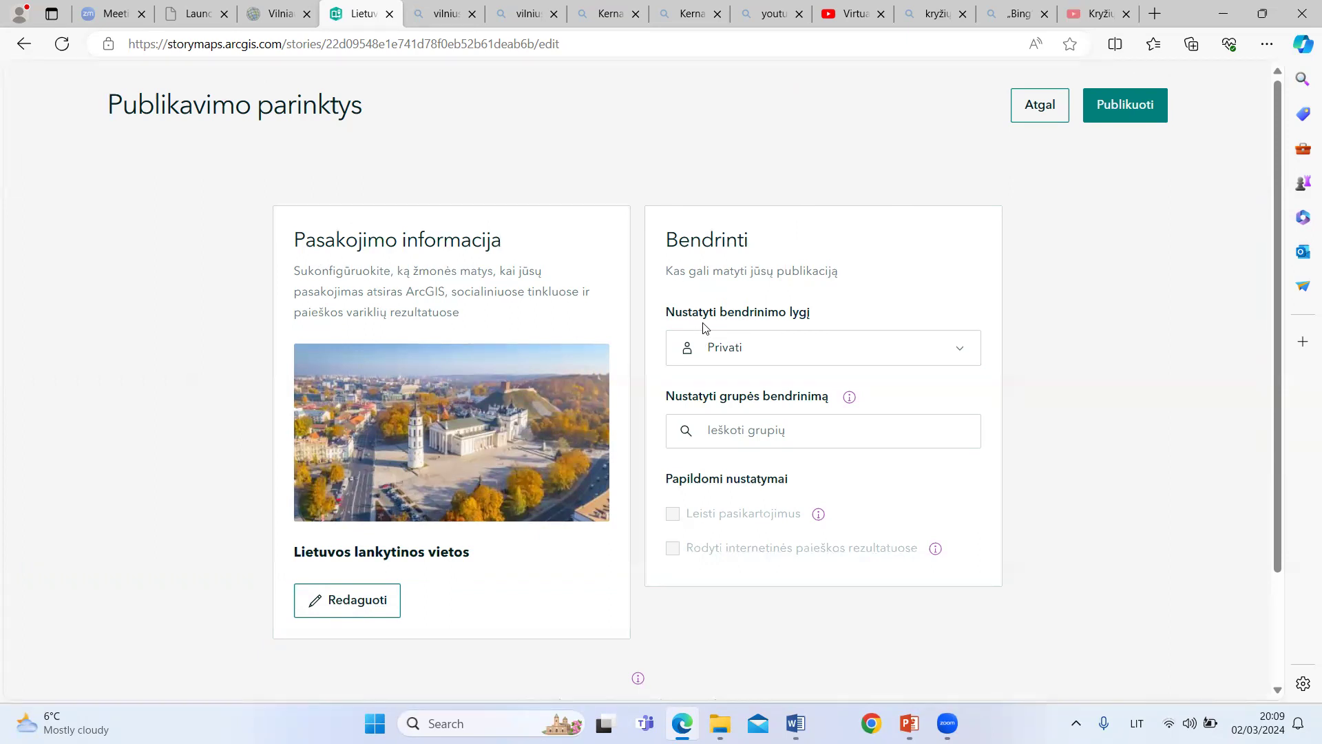
pyautogui.click(961, 353)
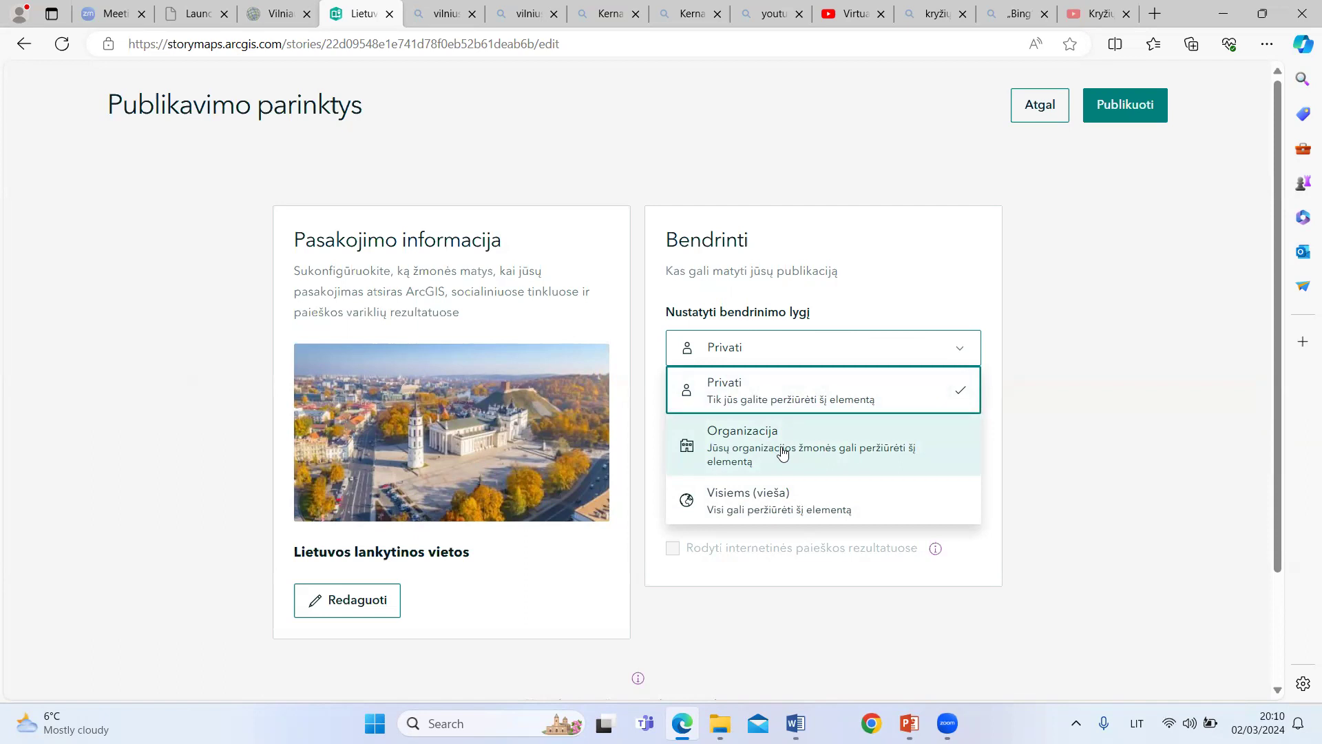
pyautogui.click(801, 507)
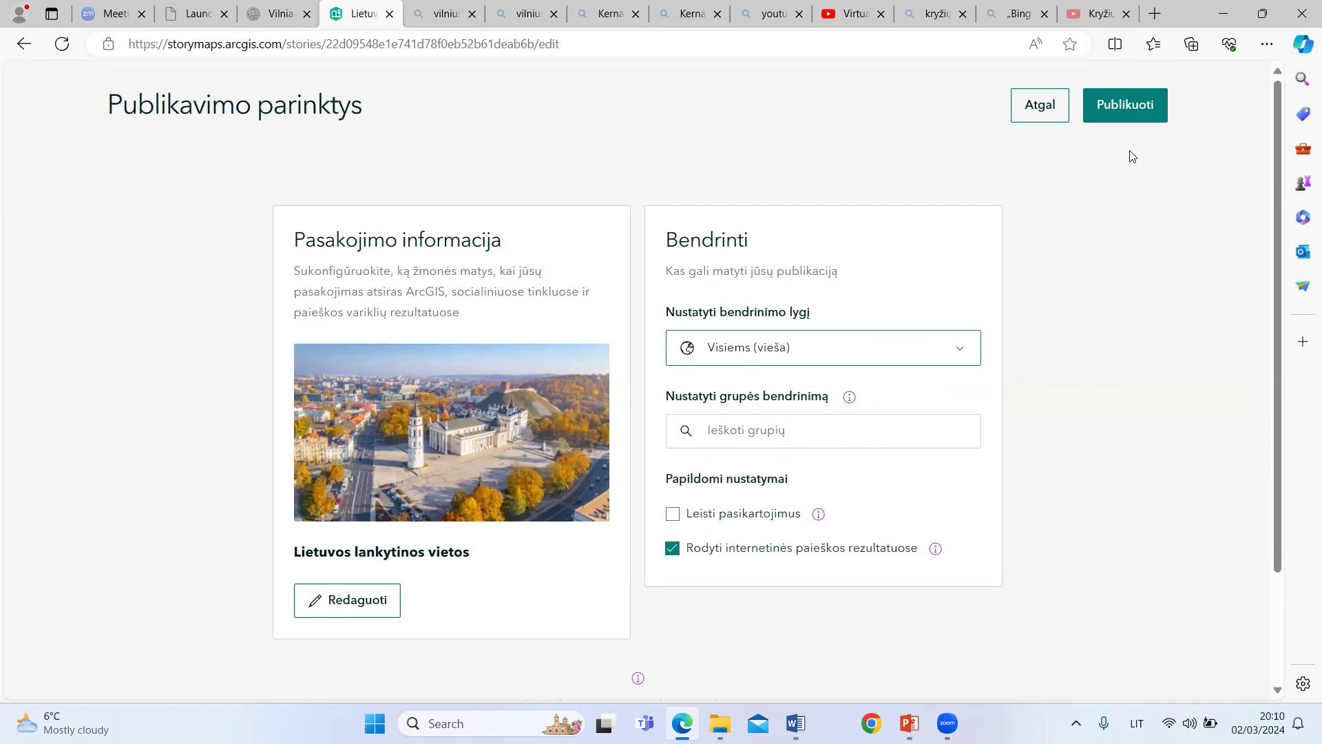
pyautogui.click(1138, 113)
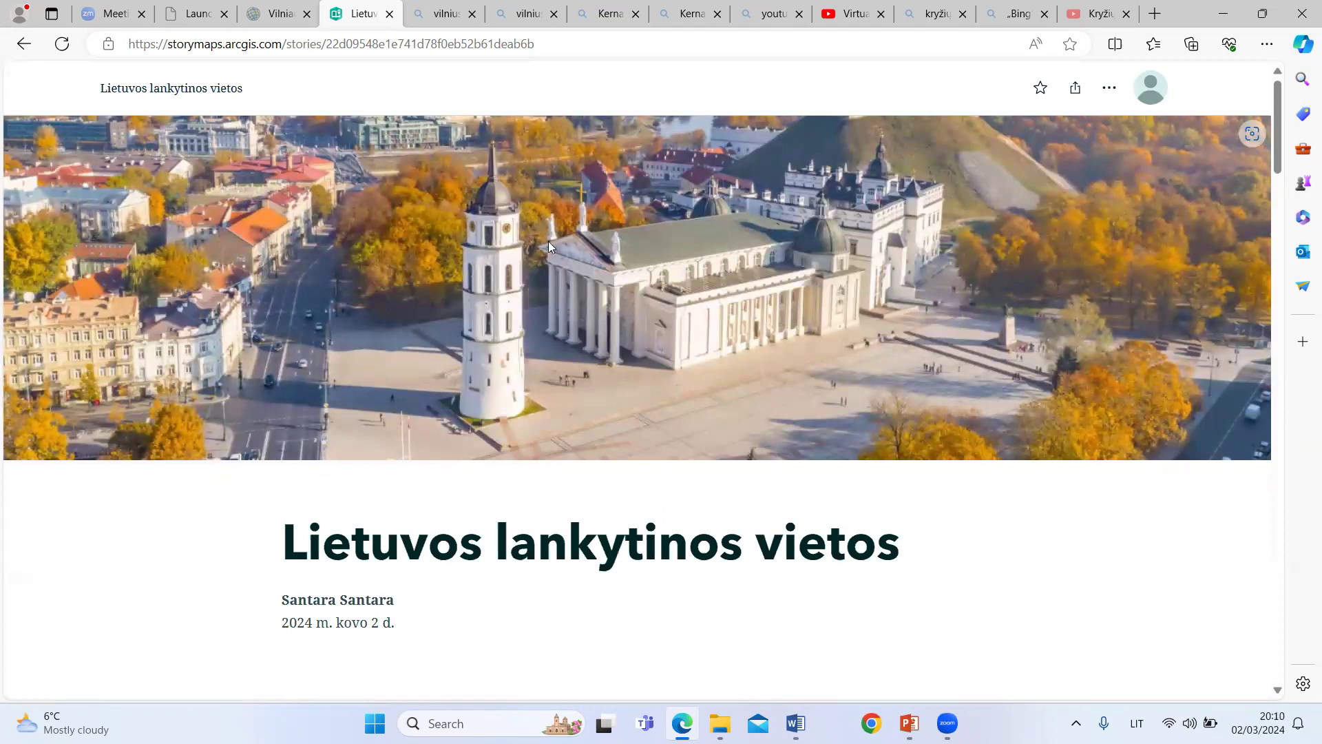
# Step: Review the published story from the cover through the Kernavės piliakalniai text and video to both points of the map tour
pyautogui.scroll(-1, 484, 318)
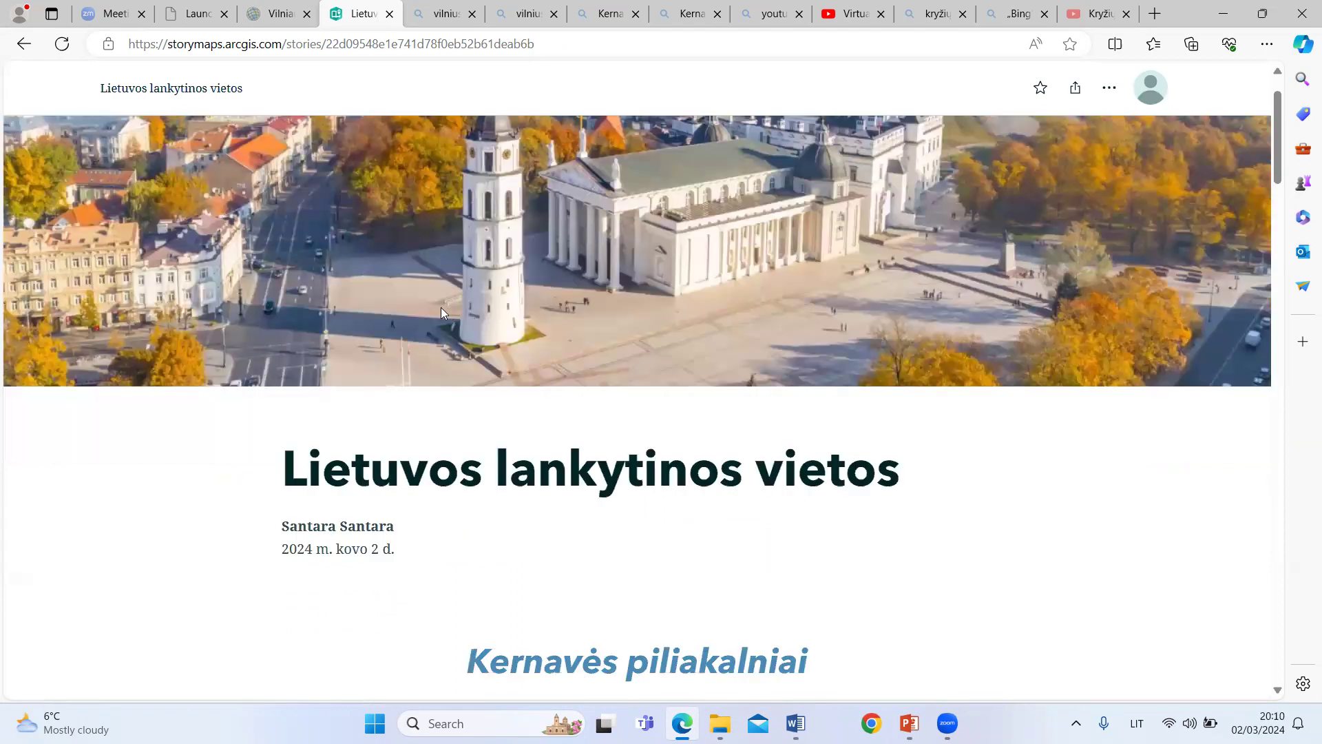
pyautogui.scroll(-4, 441, 307)
pyautogui.scroll(2, 260, 289)
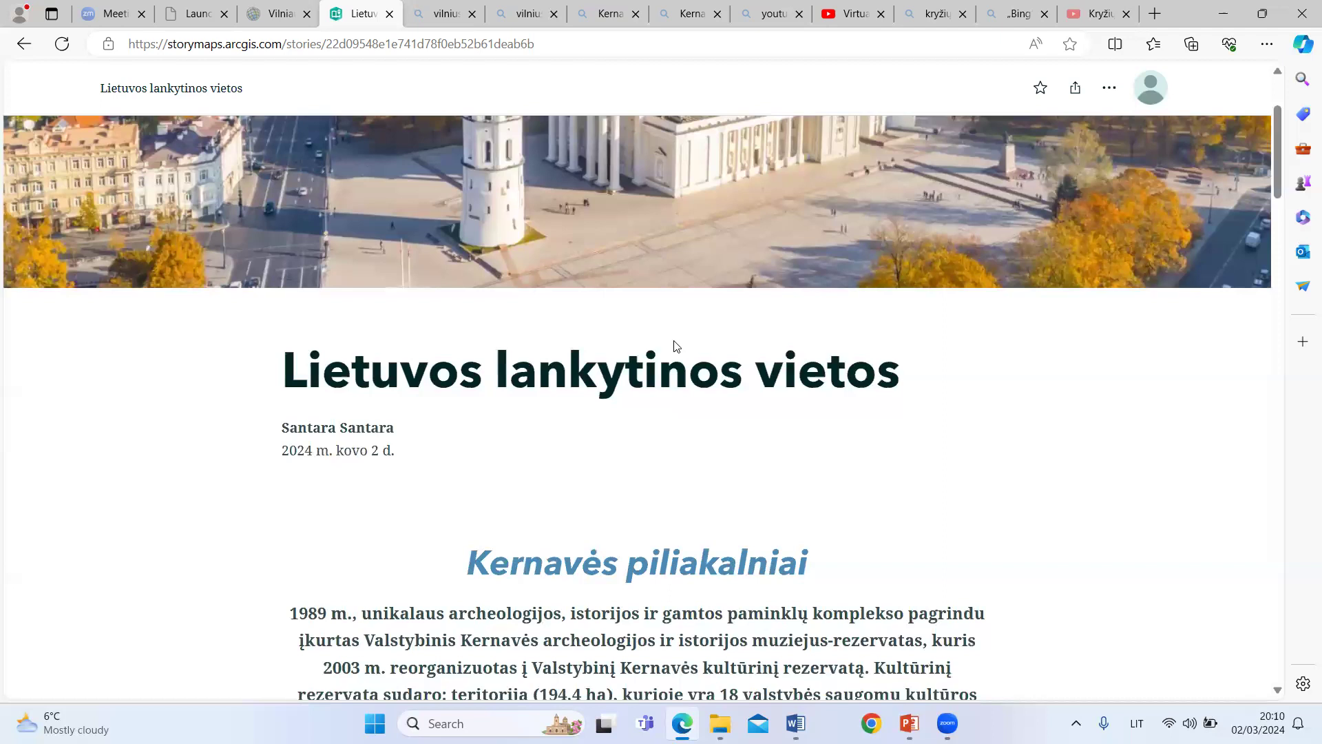
pyautogui.scroll(2, 544, 312)
pyautogui.scroll(-3, 443, 455)
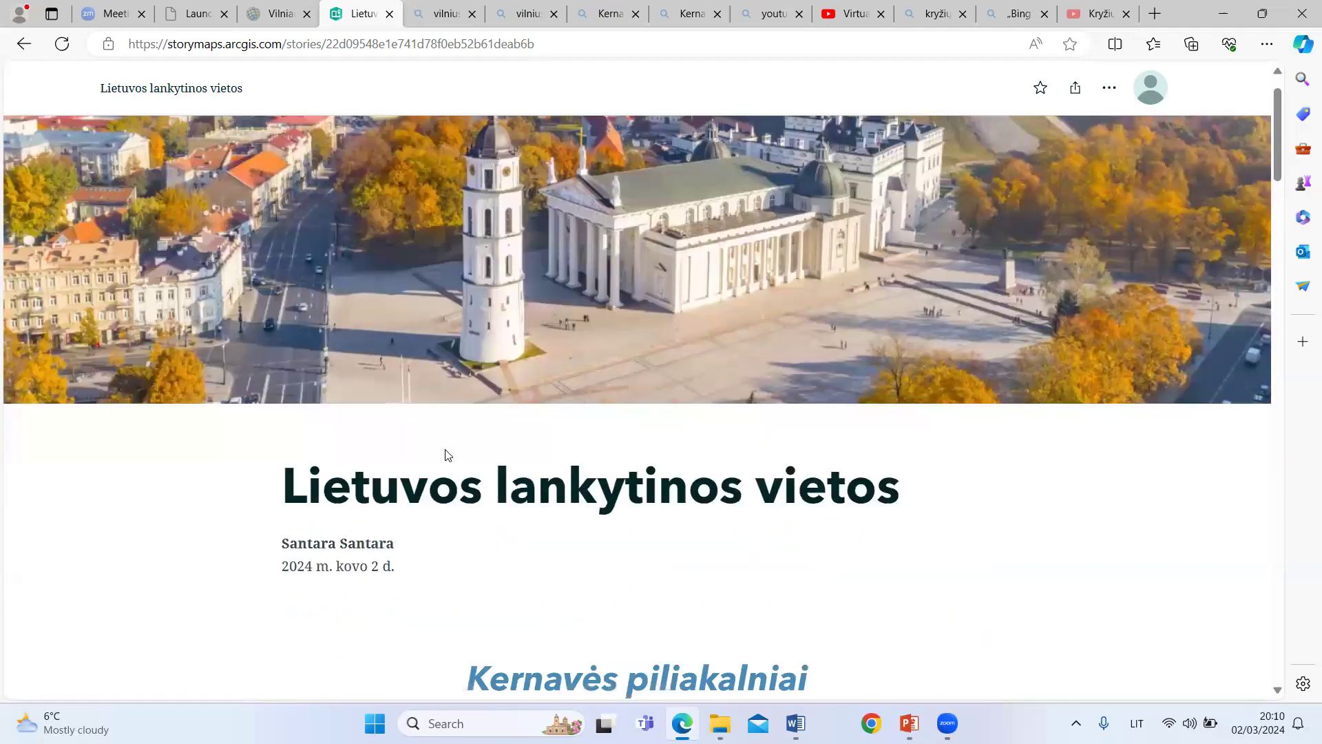
pyautogui.scroll(-5, 924, 378)
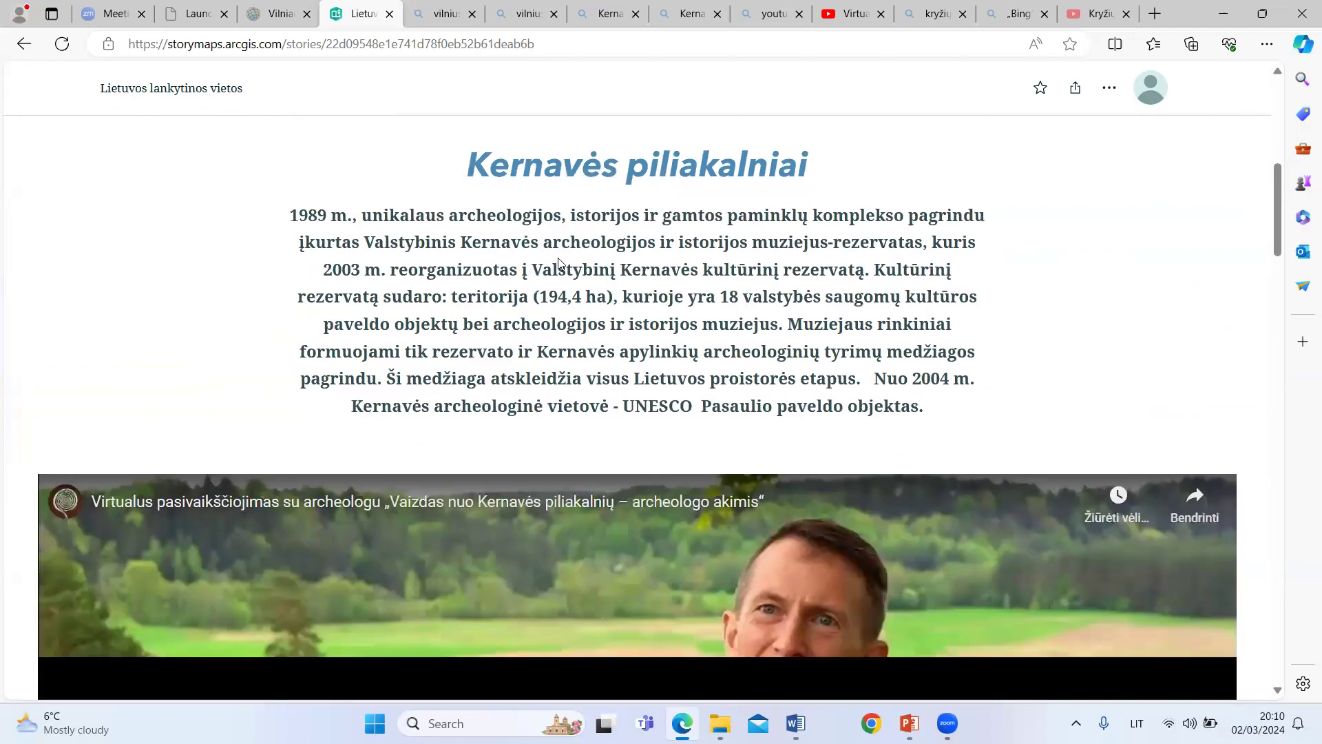
pyautogui.scroll(-5, 1054, 376)
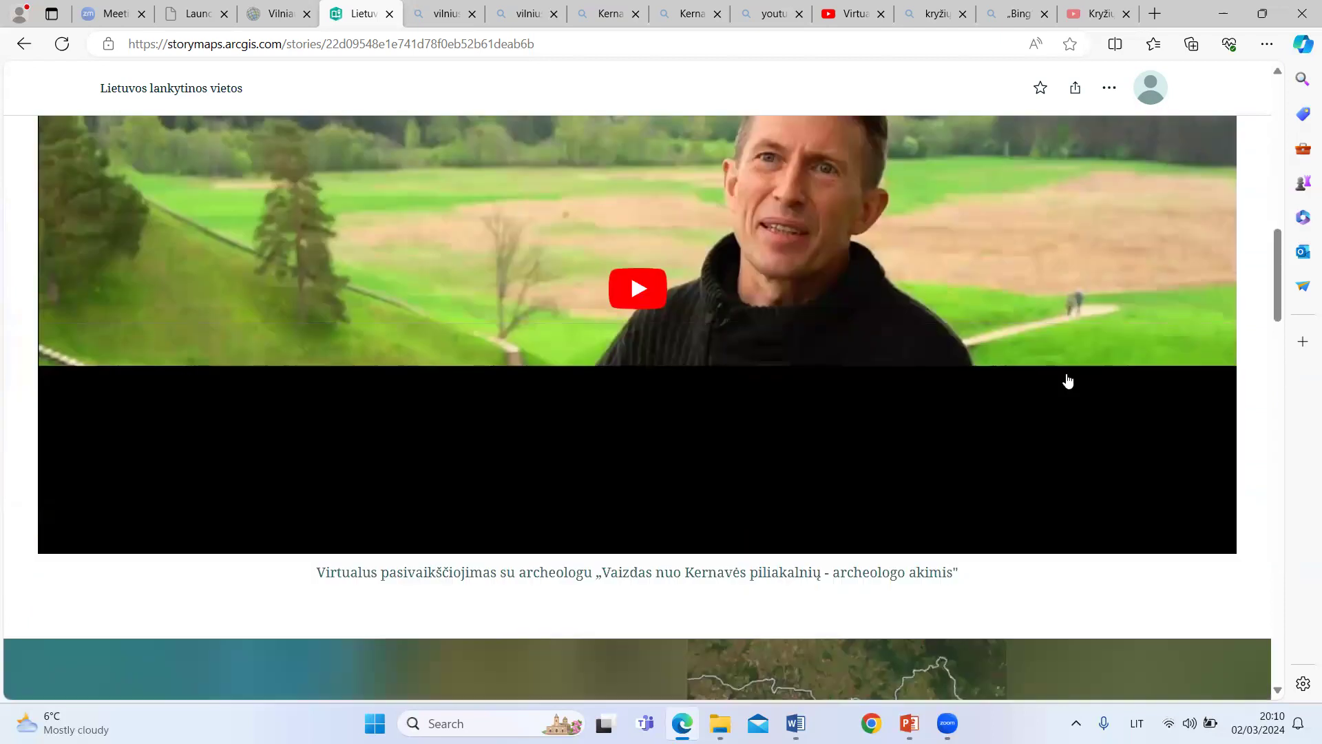
pyautogui.scroll(-4, 1060, 386)
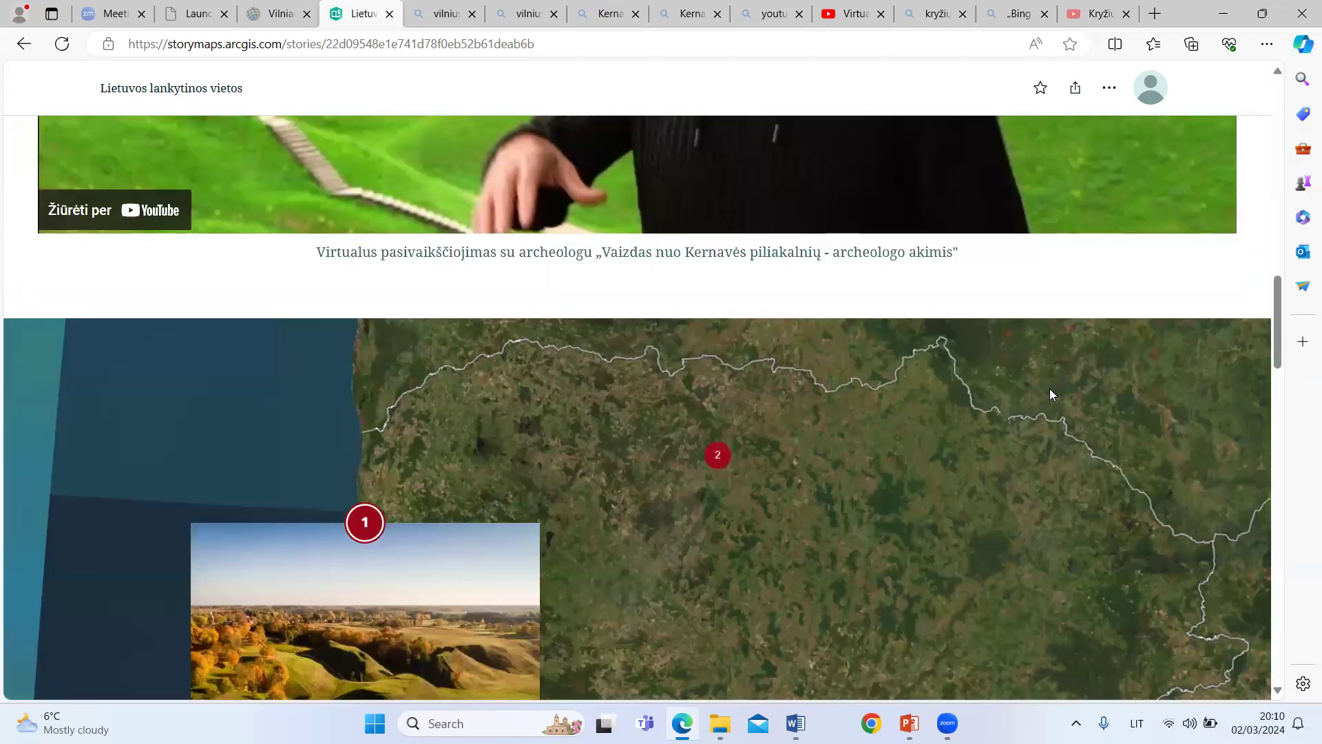
pyautogui.scroll(-5, 663, 376)
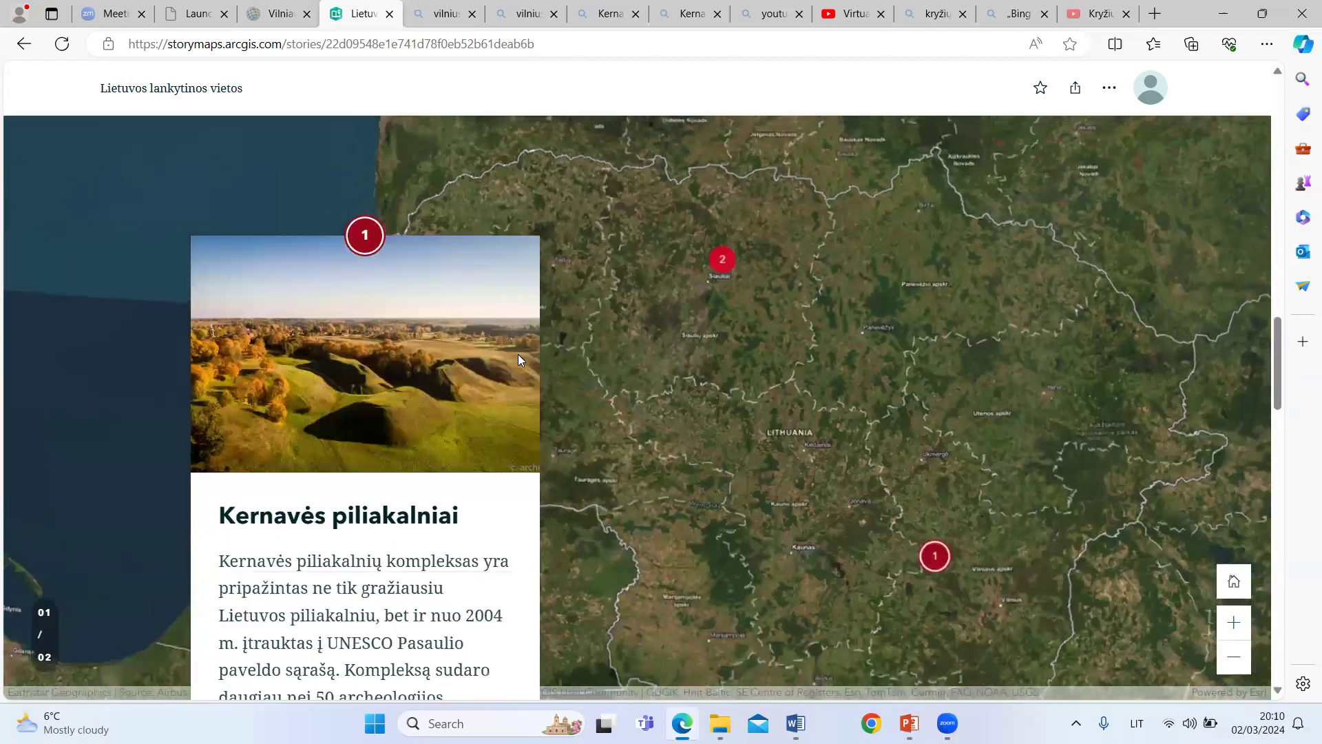
pyautogui.scroll(-4, 797, 424)
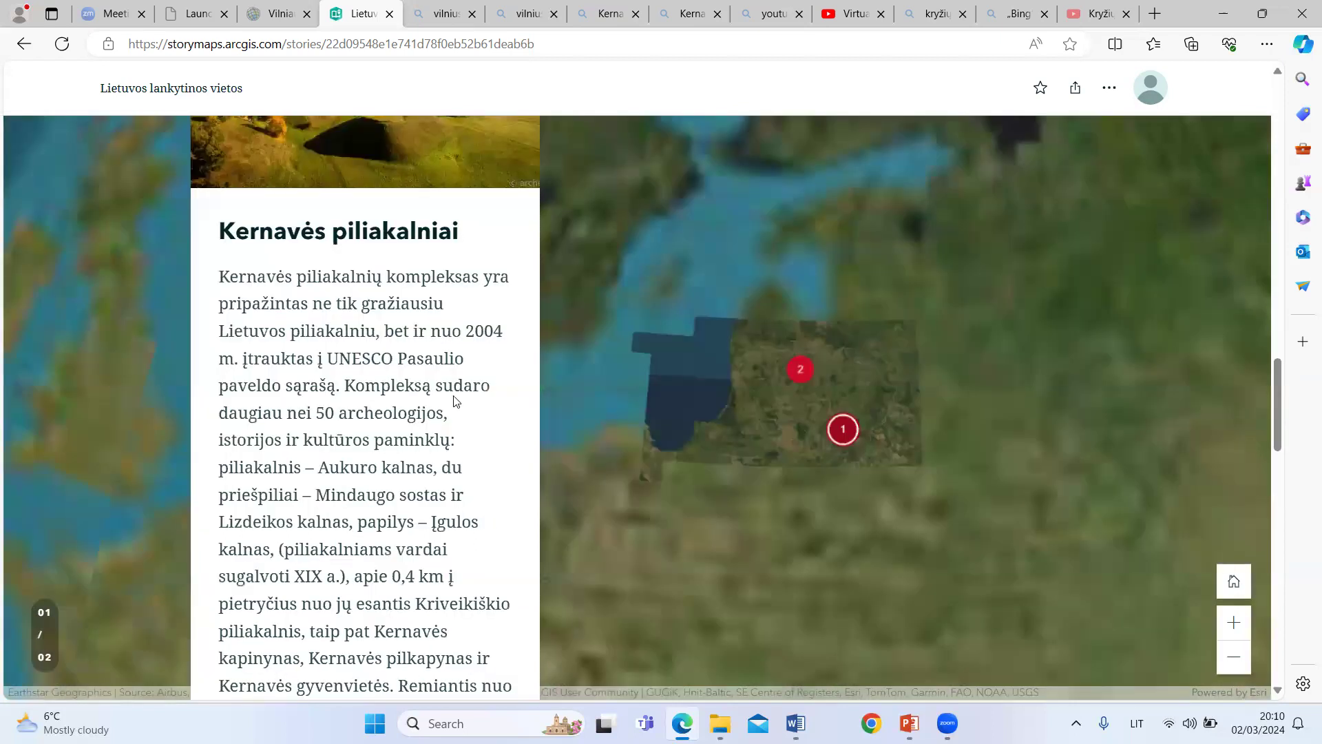
pyautogui.scroll(-7, 417, 393)
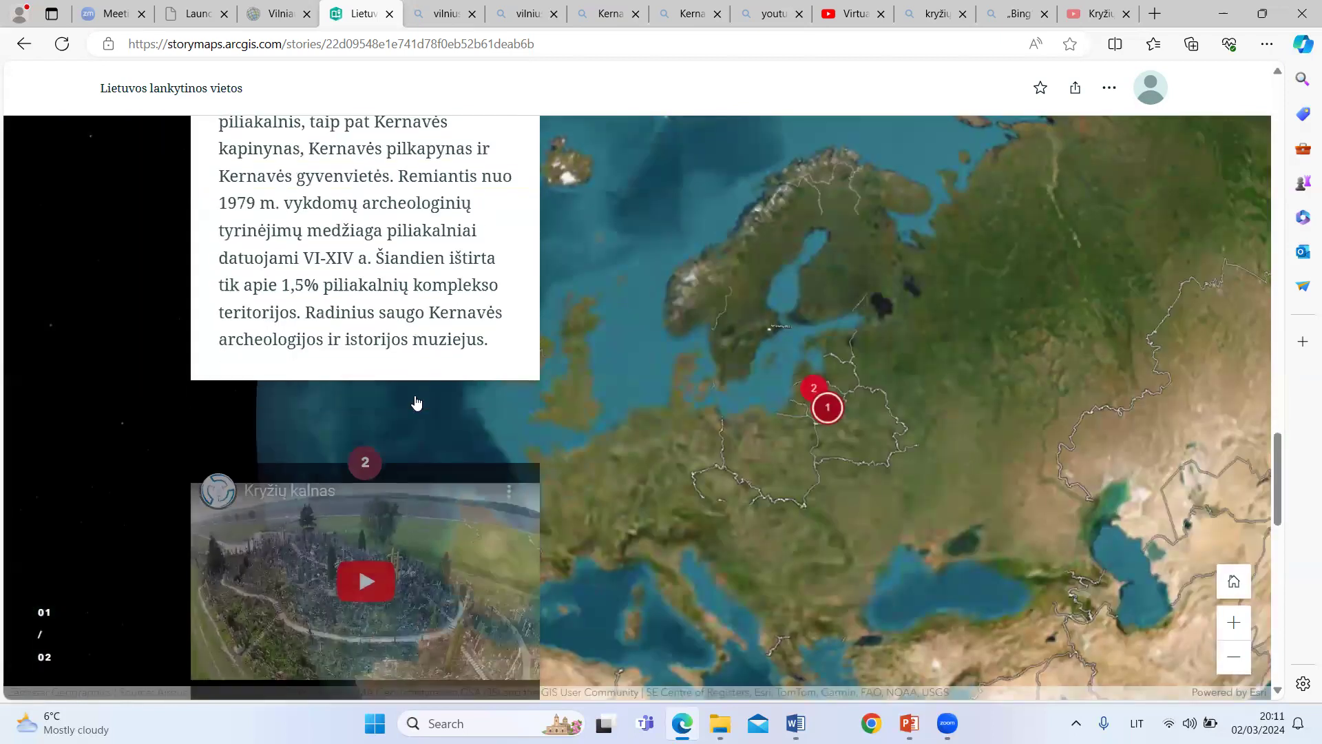
pyautogui.scroll(-6, 417, 403)
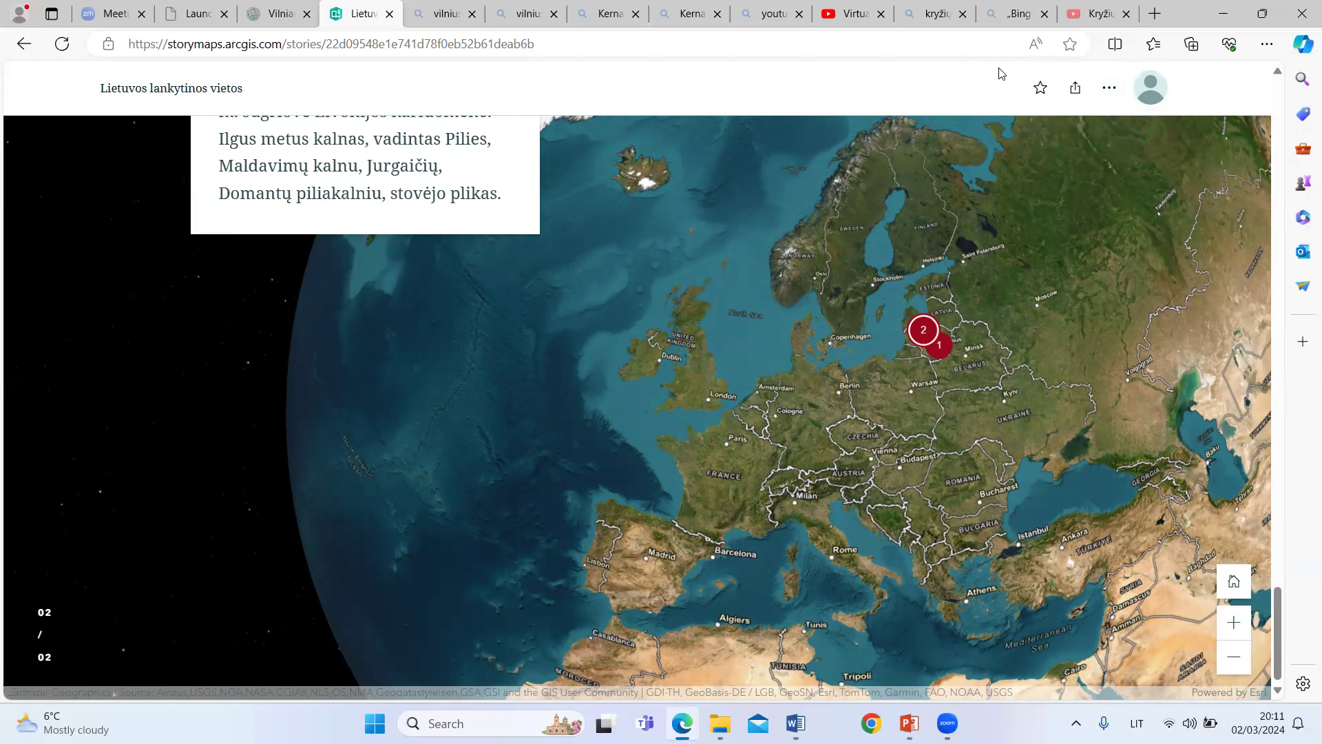
# Step: Reopen the published story for editing with "Redaguoti pasakojimą", look over its opening sections and close its browser tab
pyautogui.click(1111, 97)
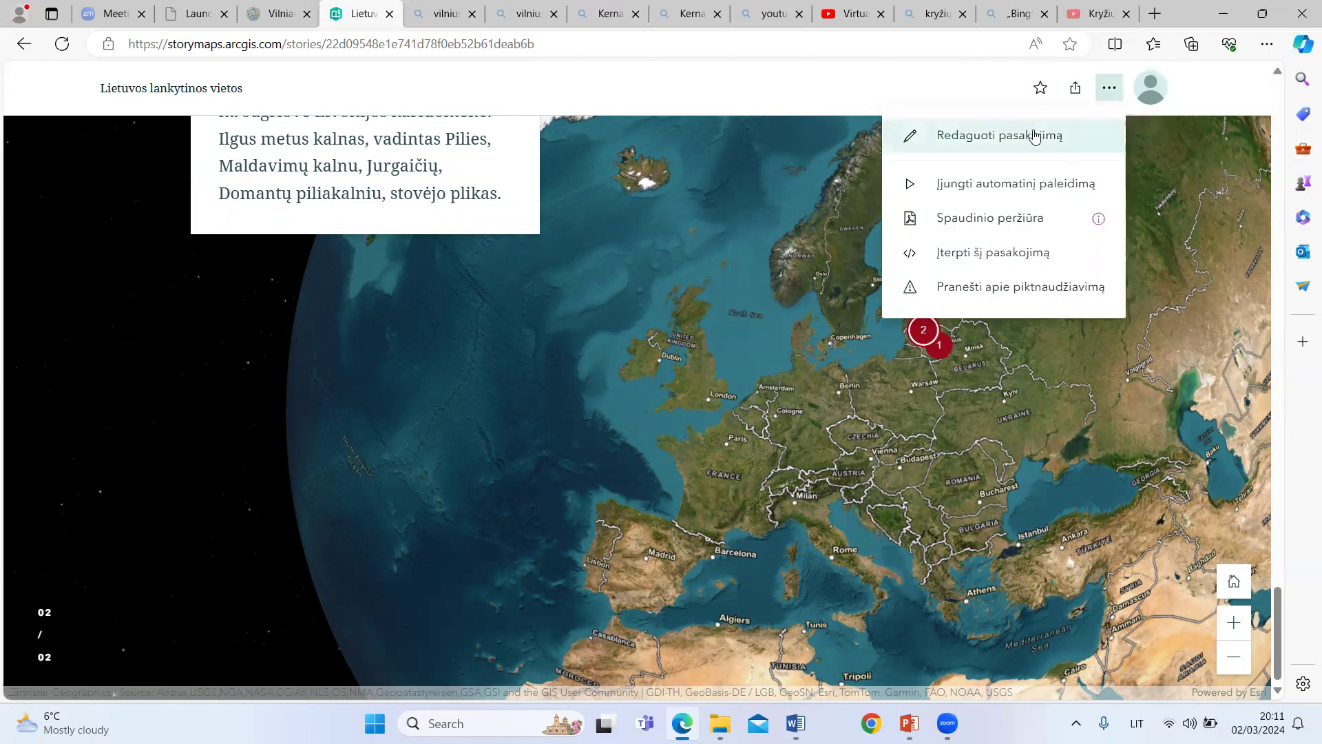
pyautogui.click(970, 136)
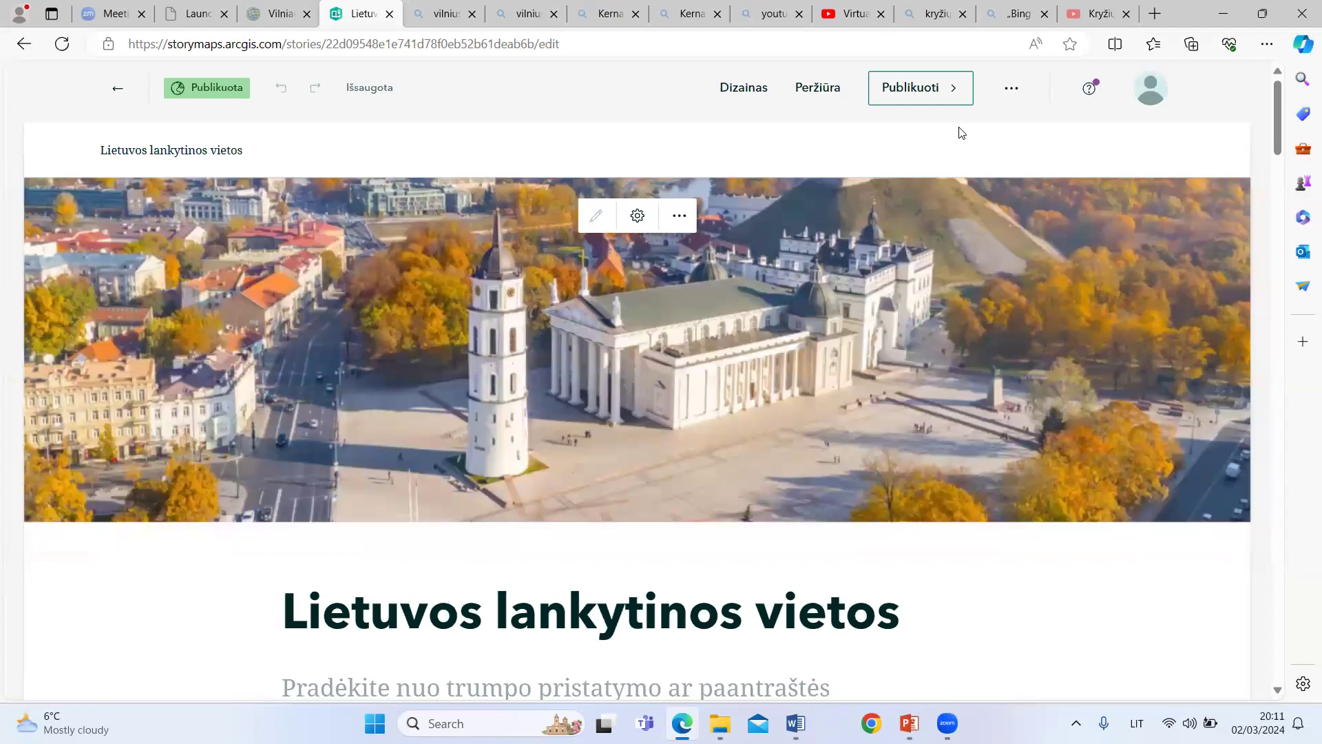
pyautogui.scroll(-8, 989, 505)
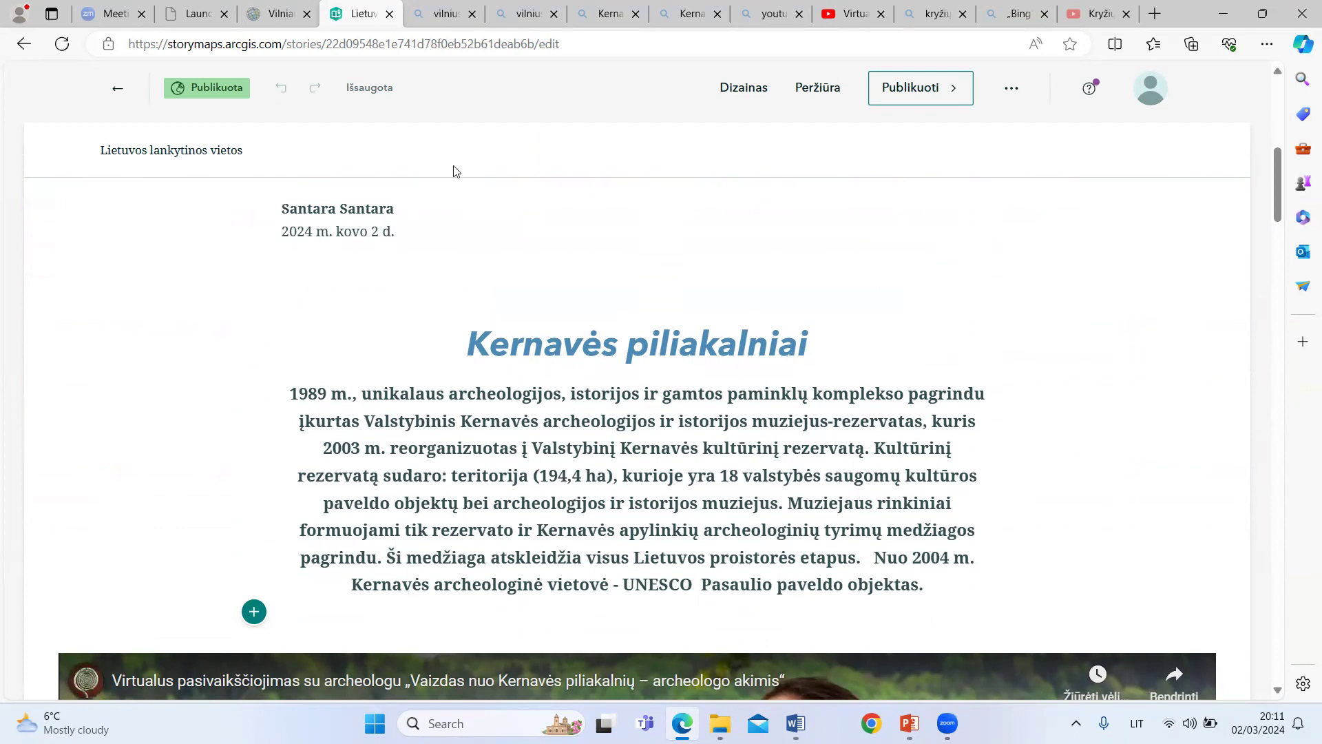
pyautogui.click(389, 15)
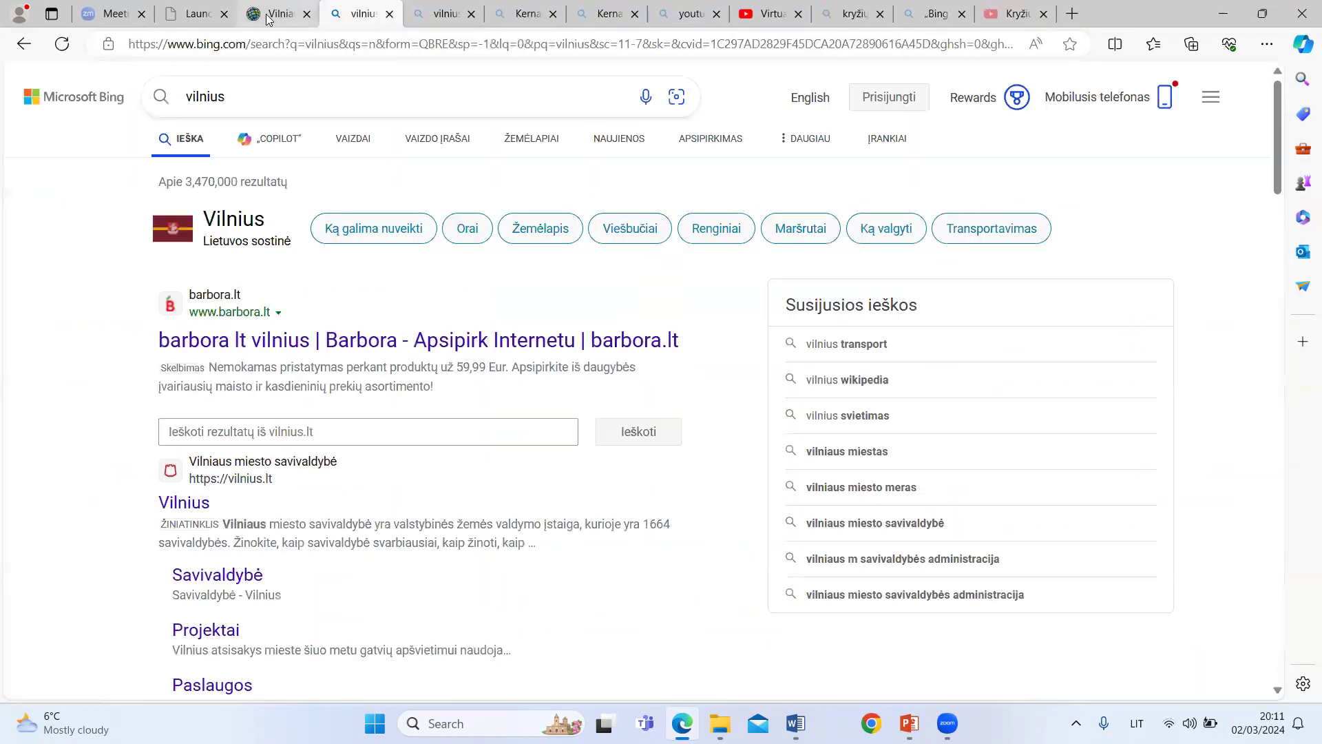
# Step: Find "Lietuvos lankytinos vietos" in the ArcGIS organization site's own content, check its item overview and open the story for viewing
pyautogui.click(267, 15)
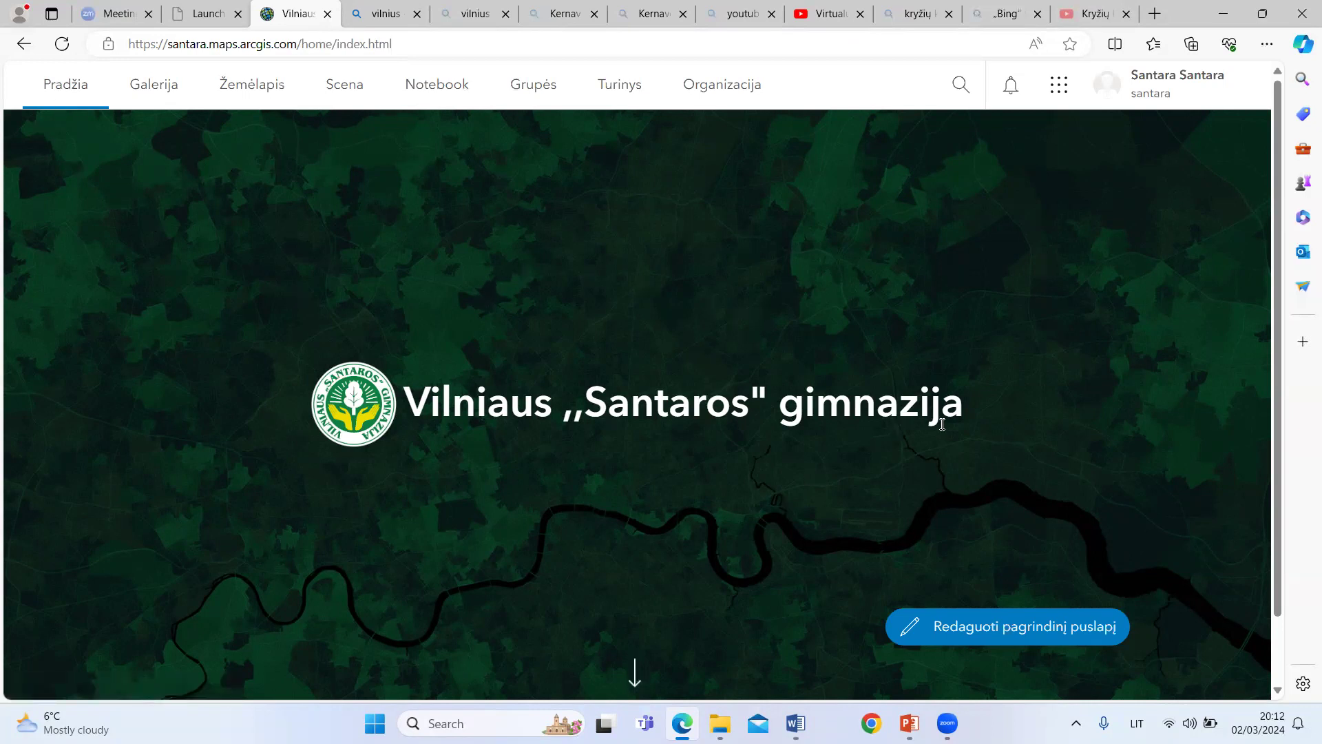
pyautogui.click(621, 86)
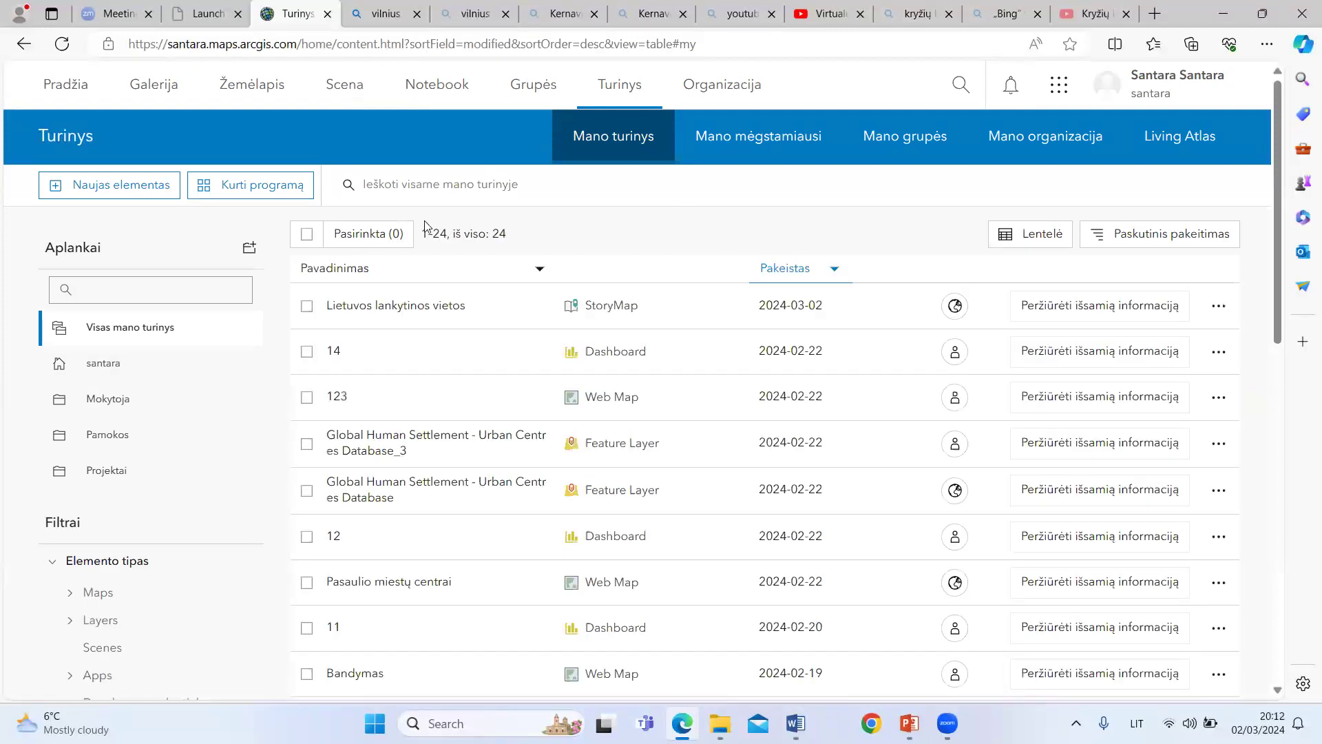
pyautogui.click(400, 310)
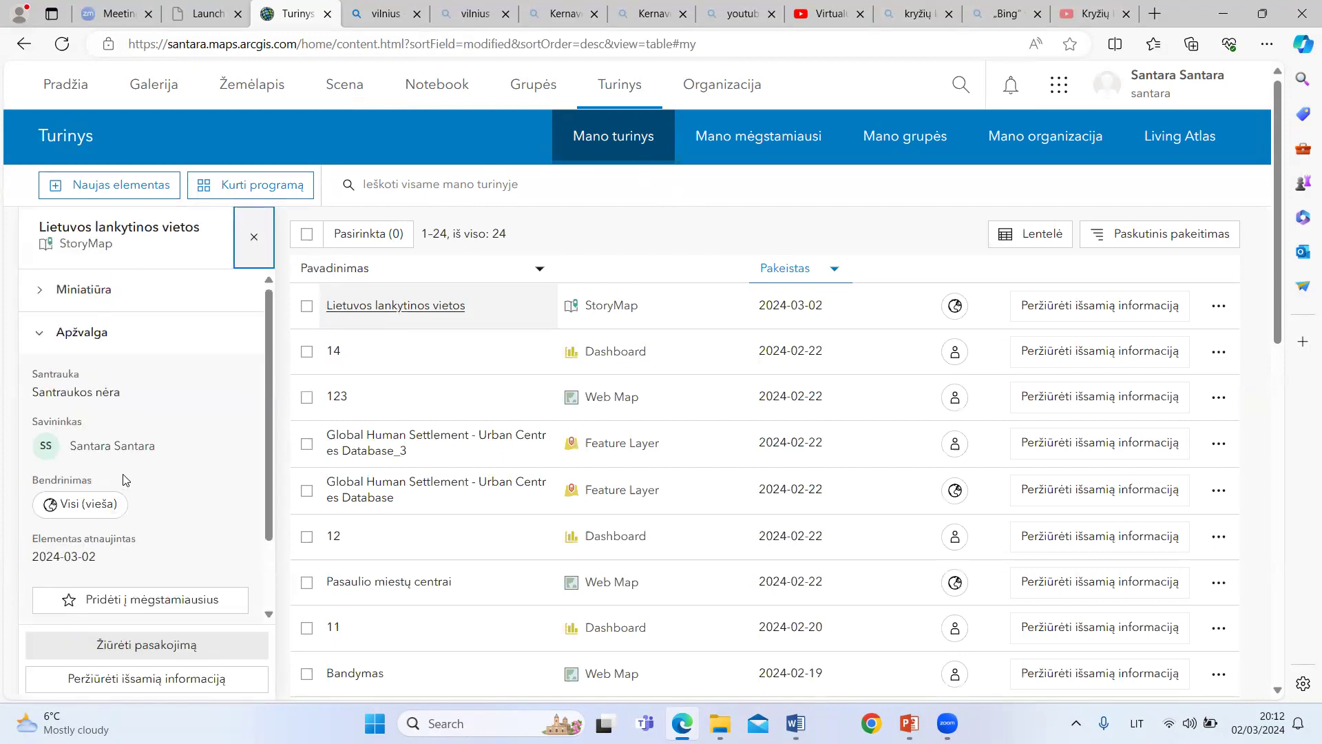
pyautogui.scroll(-1, 161, 496)
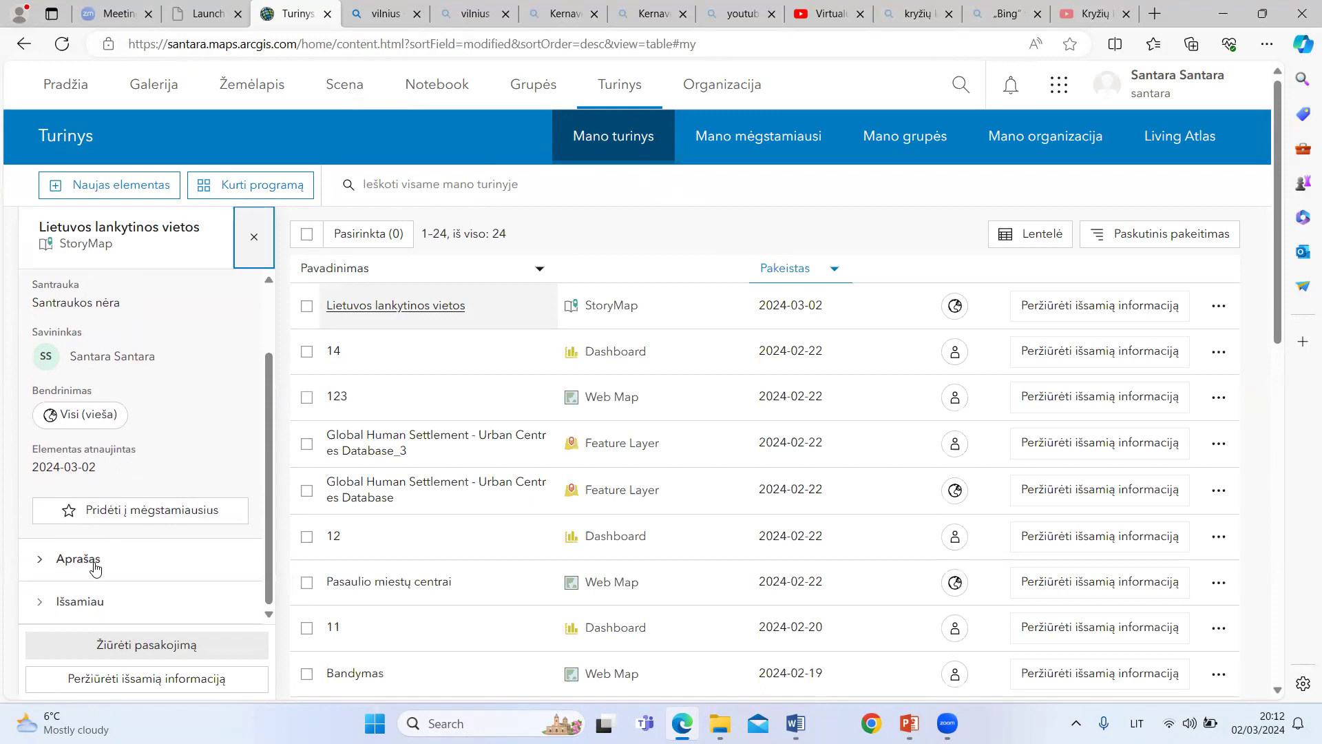
pyautogui.scroll(-3, 131, 633)
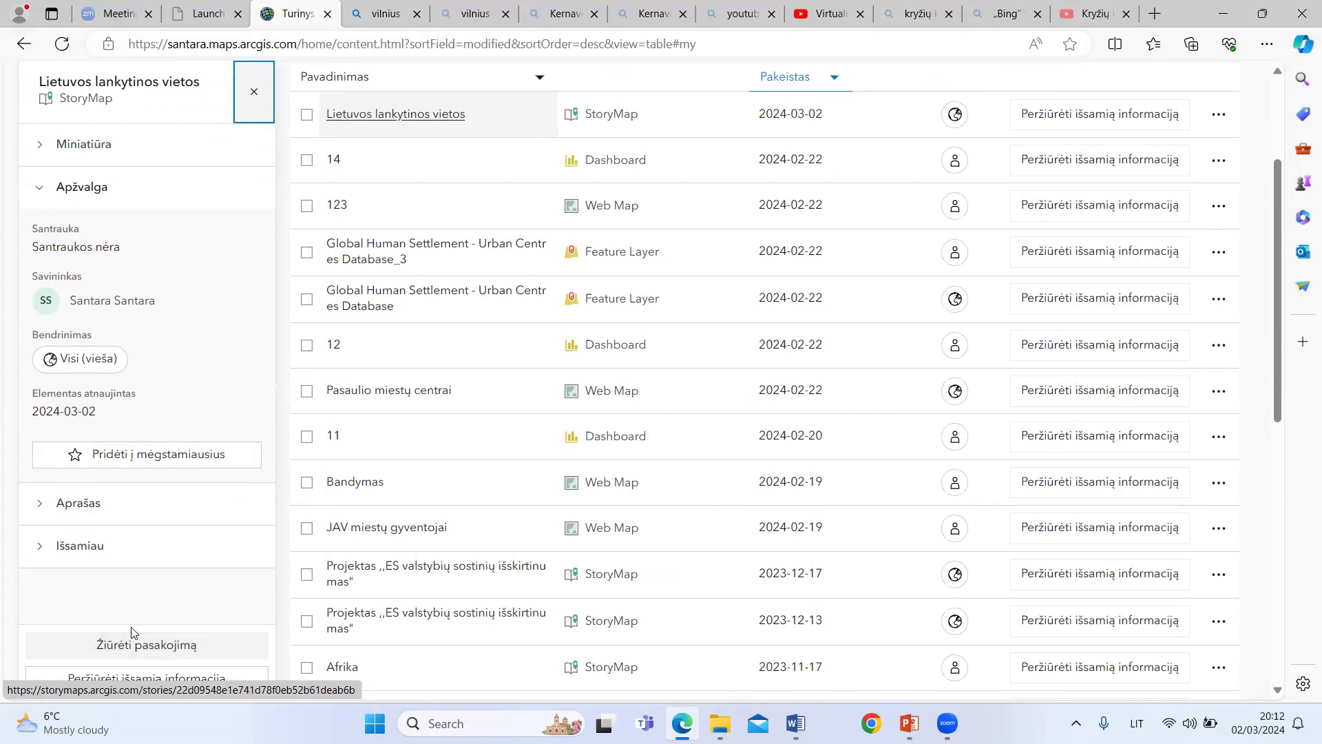
pyautogui.click(133, 633)
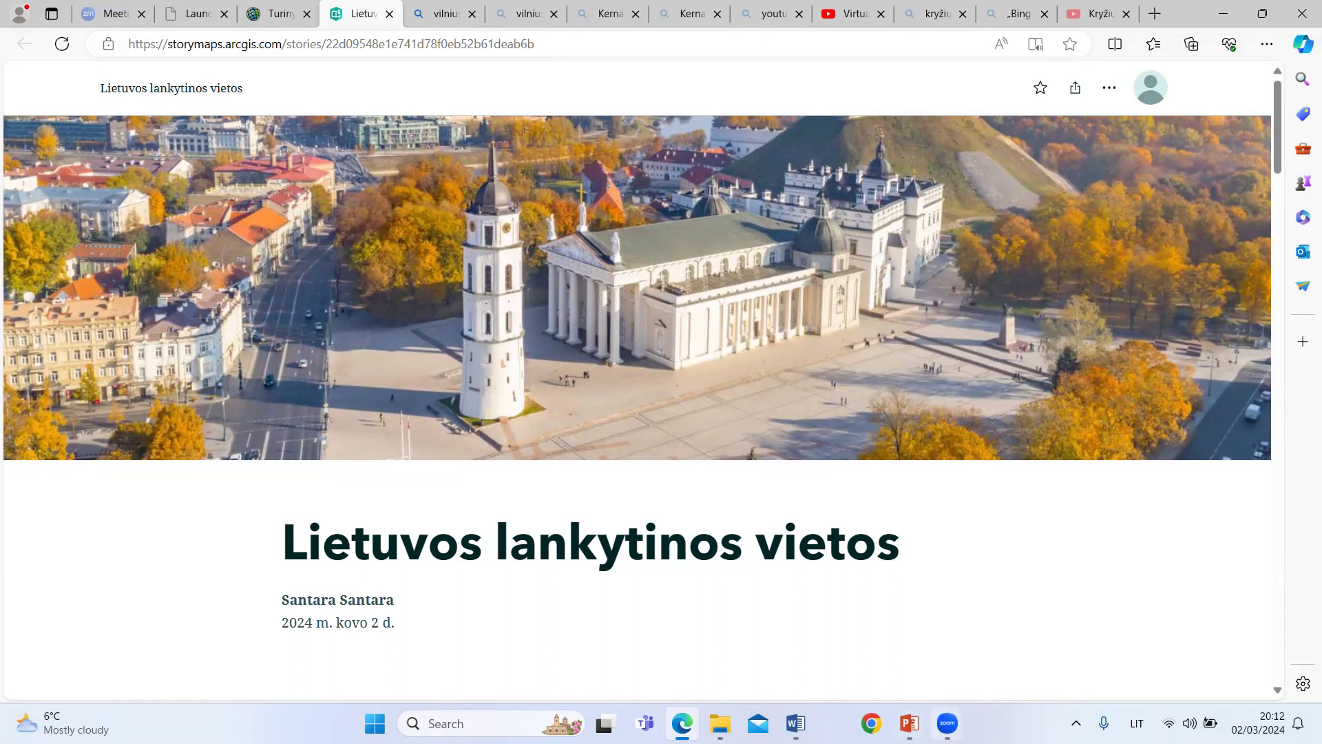
# Step: Switch to the PowerPoint slide show Pristatymas and advance to slide 5
pyautogui.click(910, 723)
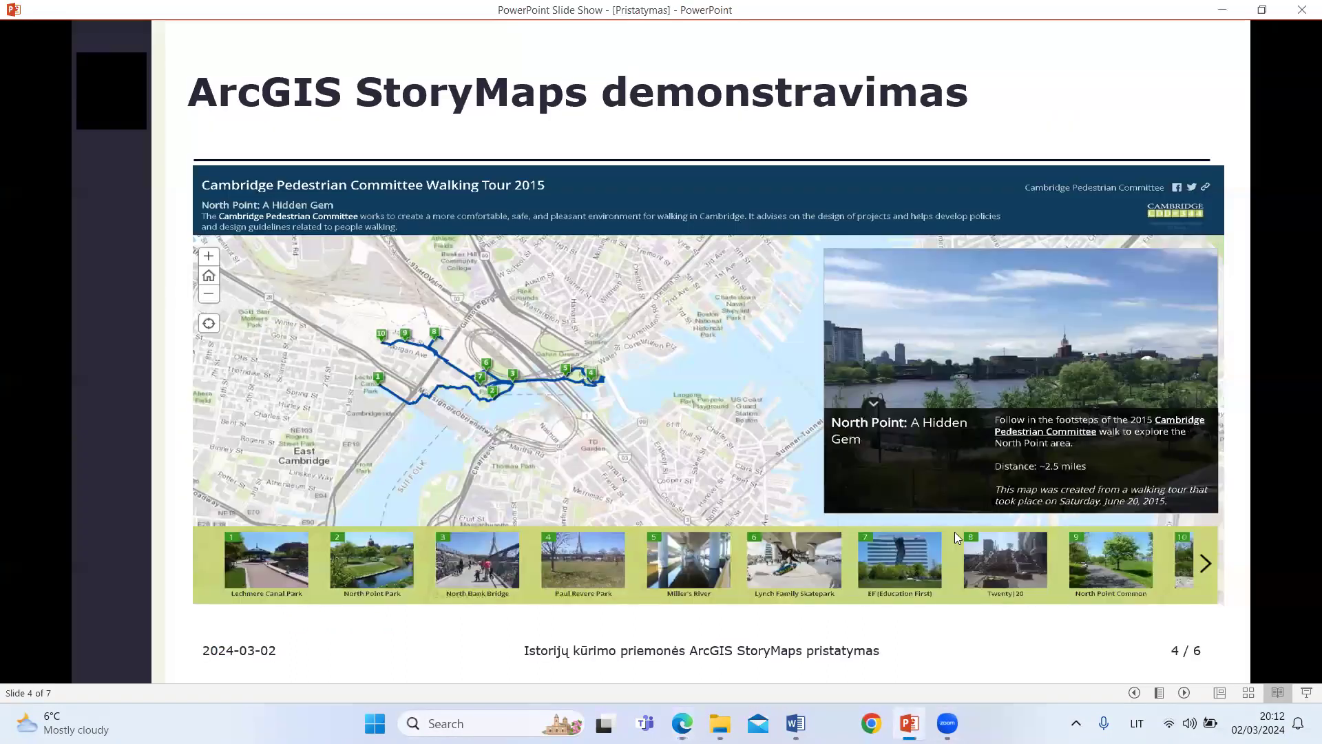
pyautogui.click(1186, 691)
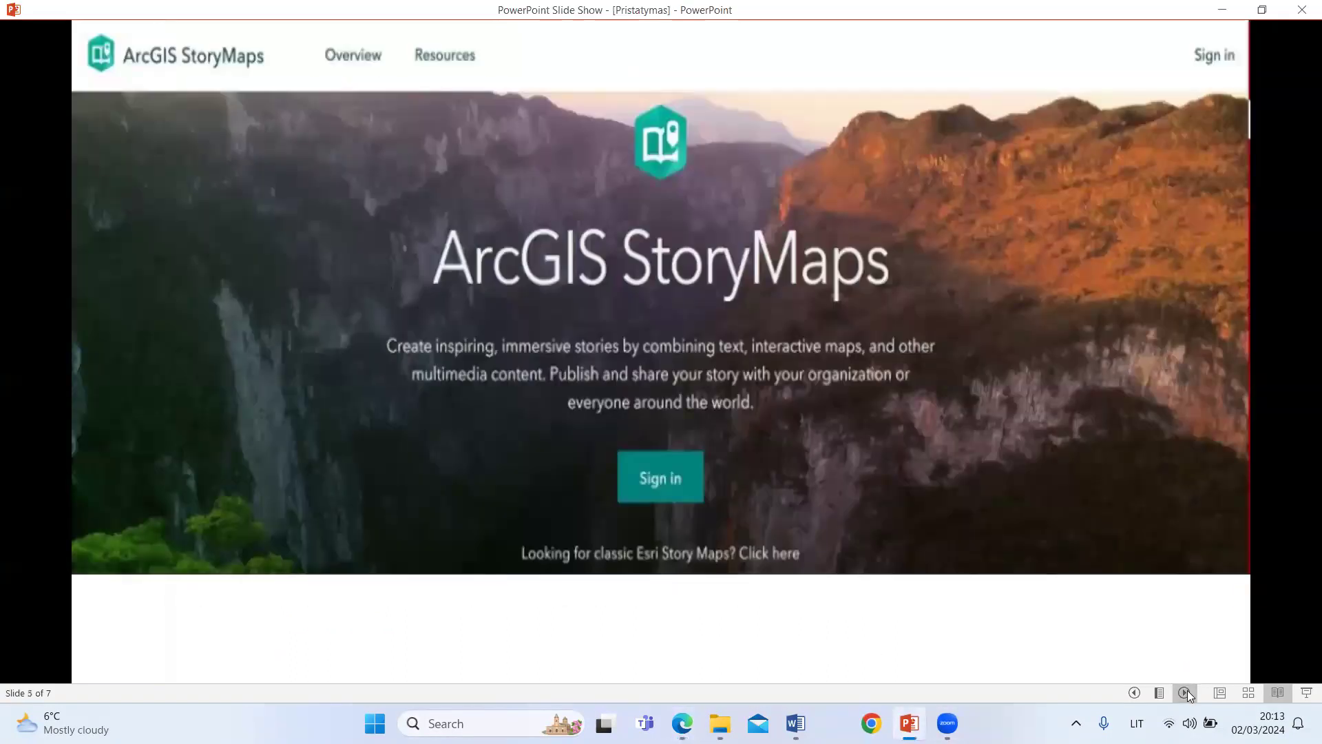